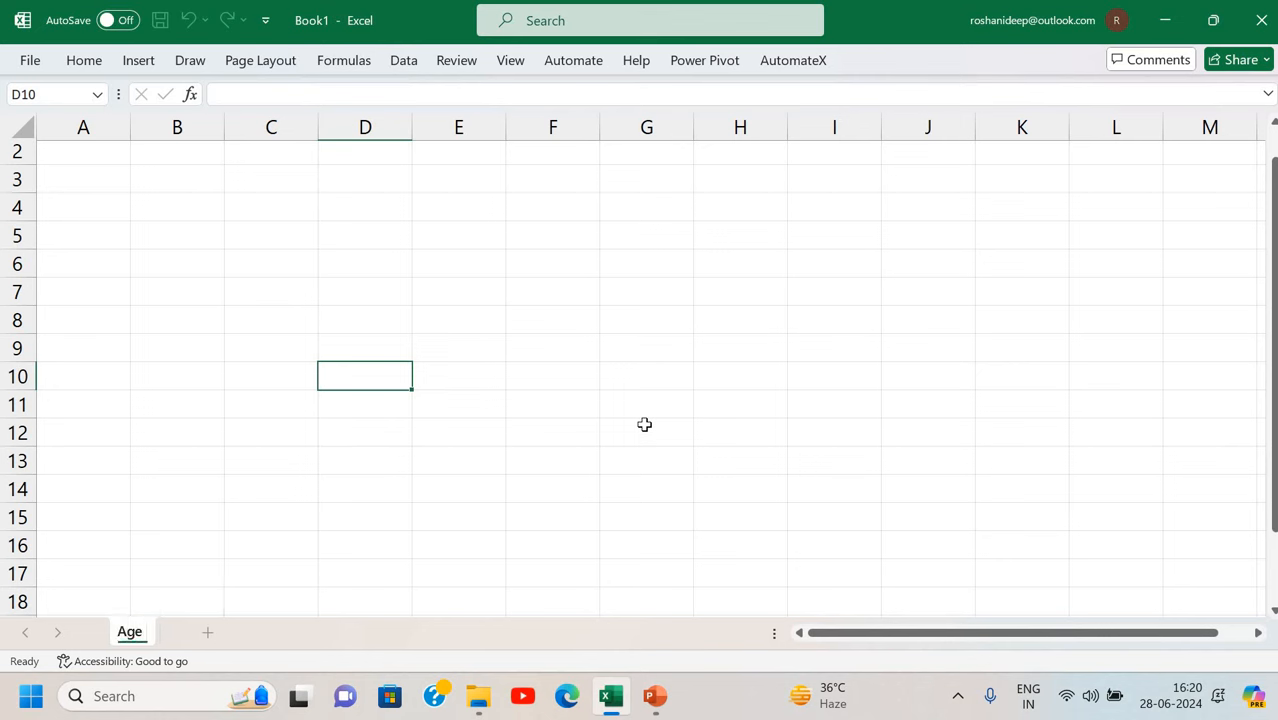
Extend the sheet tab name to 'Age Below 60 Year'.
text(Below)
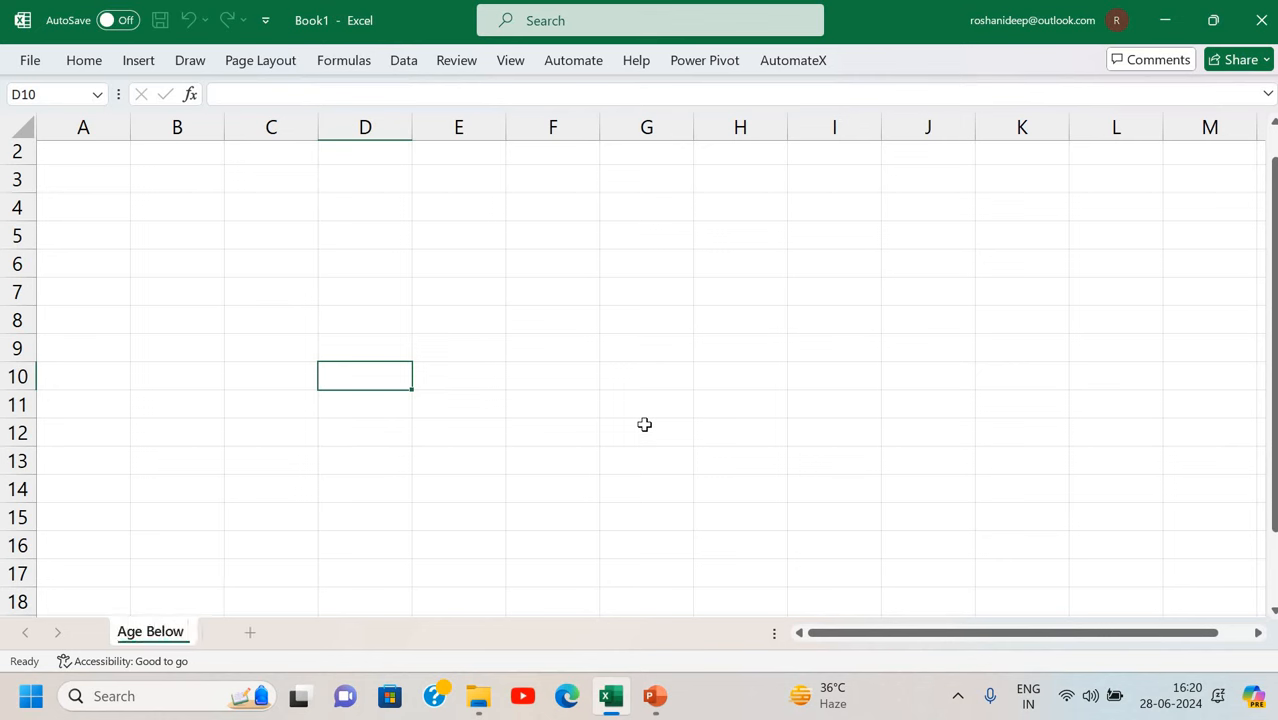
text( 60 Year)
key(Return)
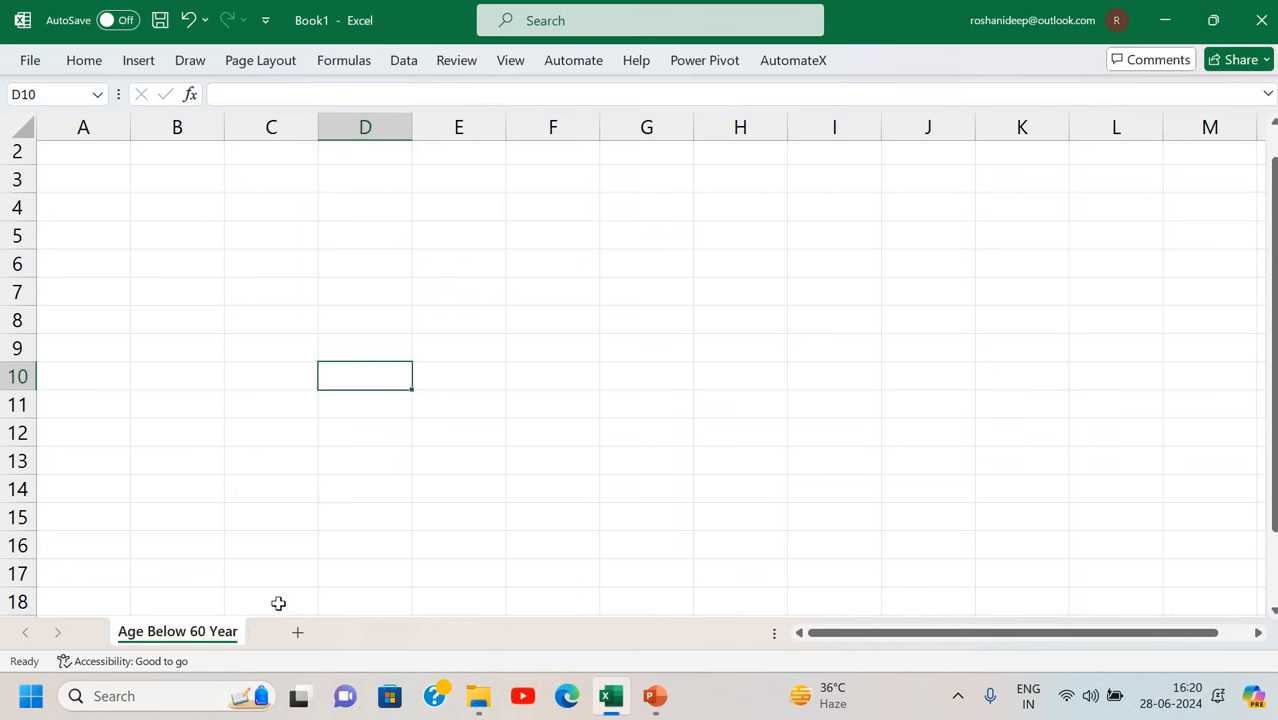
Enter the label 'Annual Income' in B3.
click(257, 179)
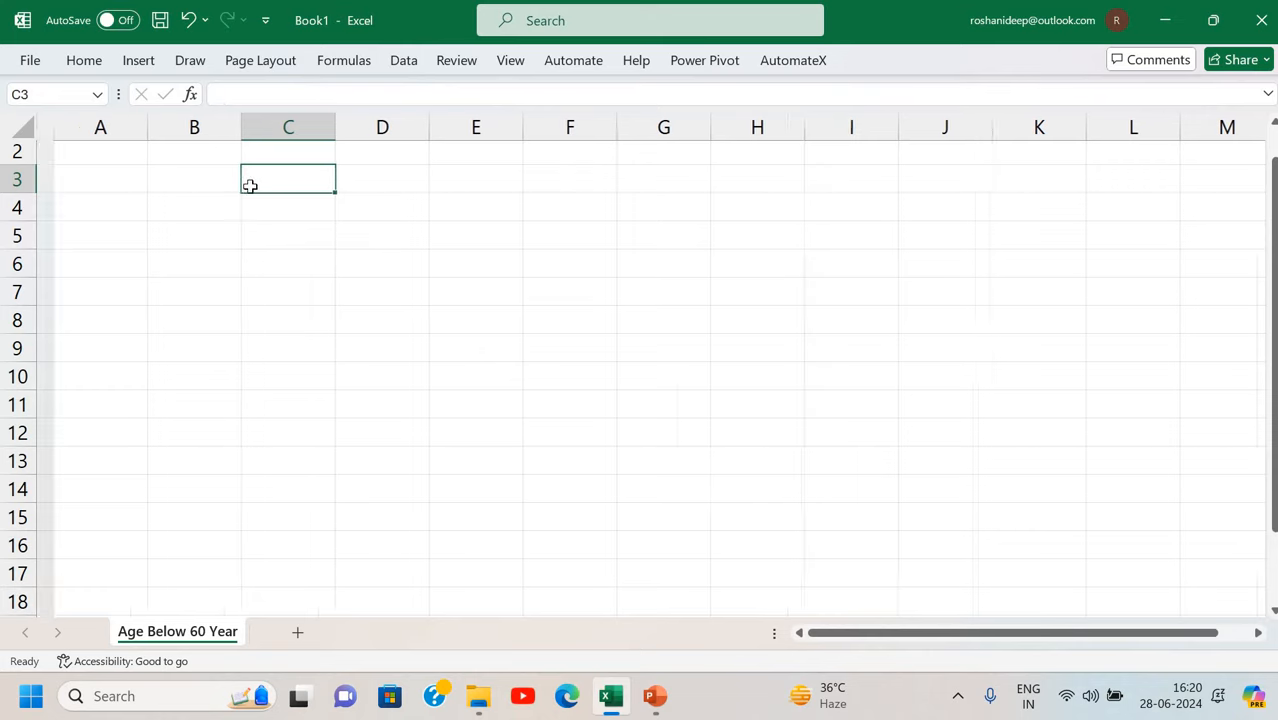
click(206, 174)
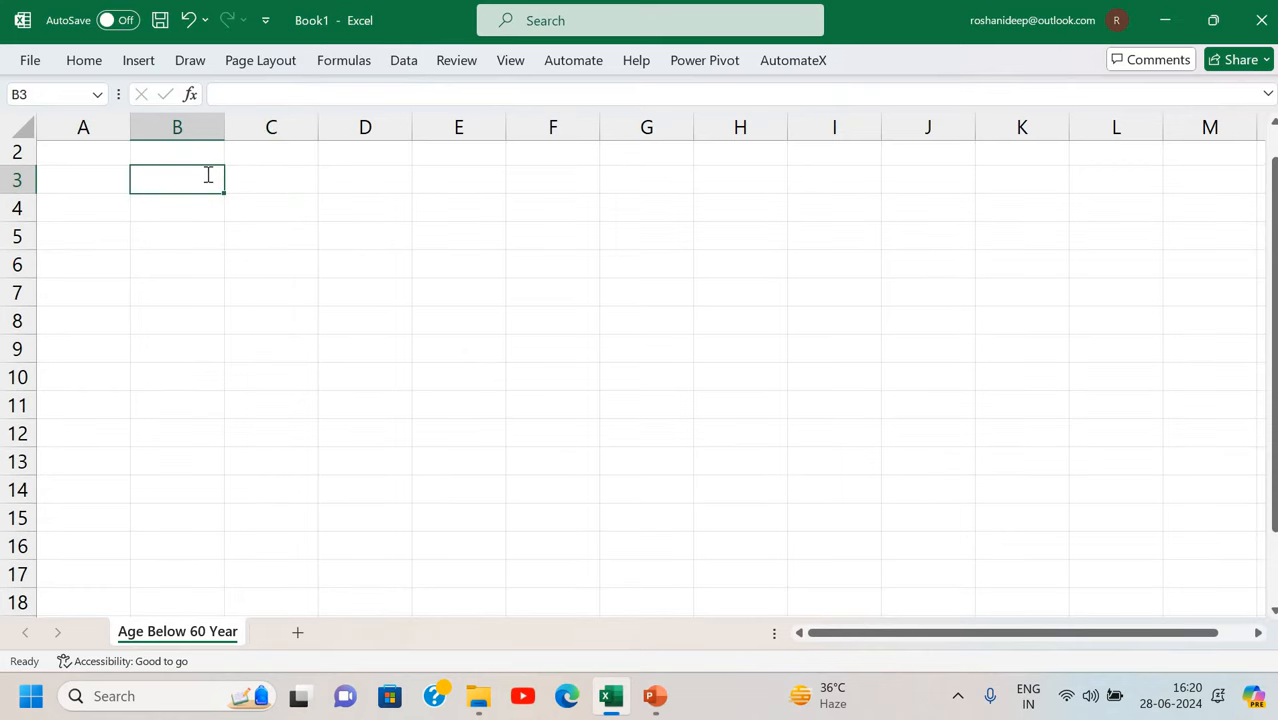
text(Annu)
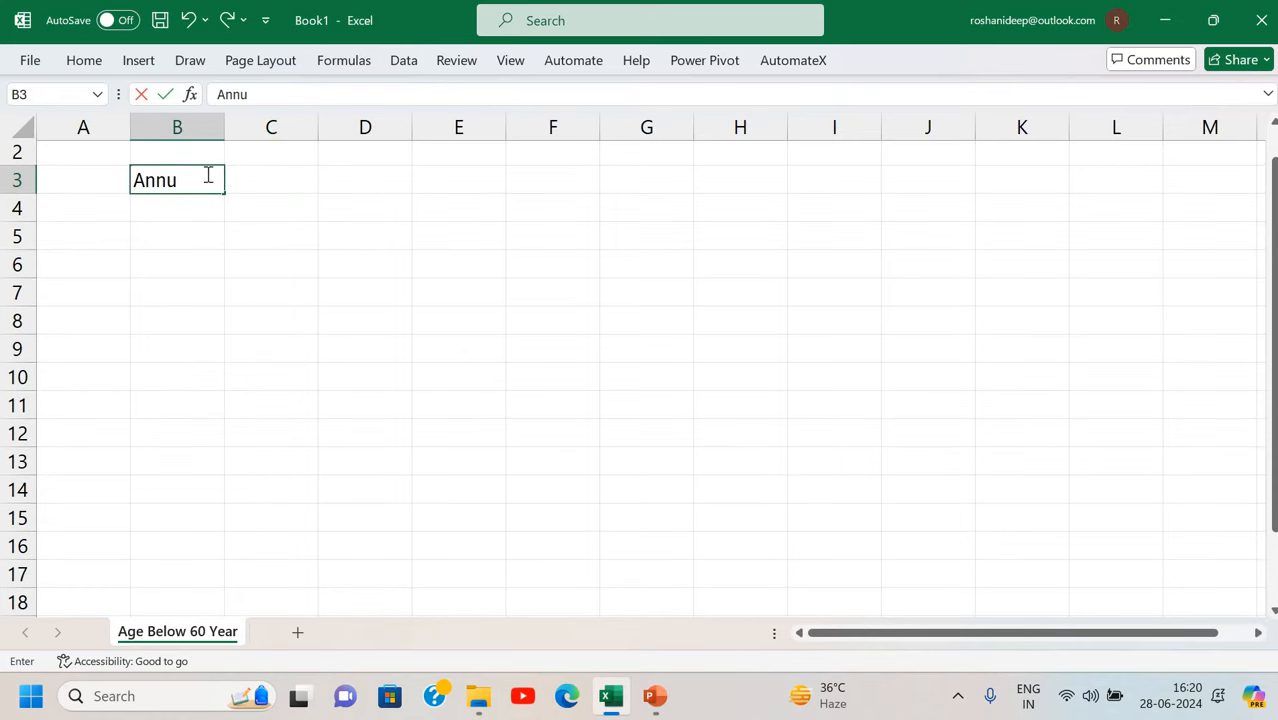
text(al Incoe)
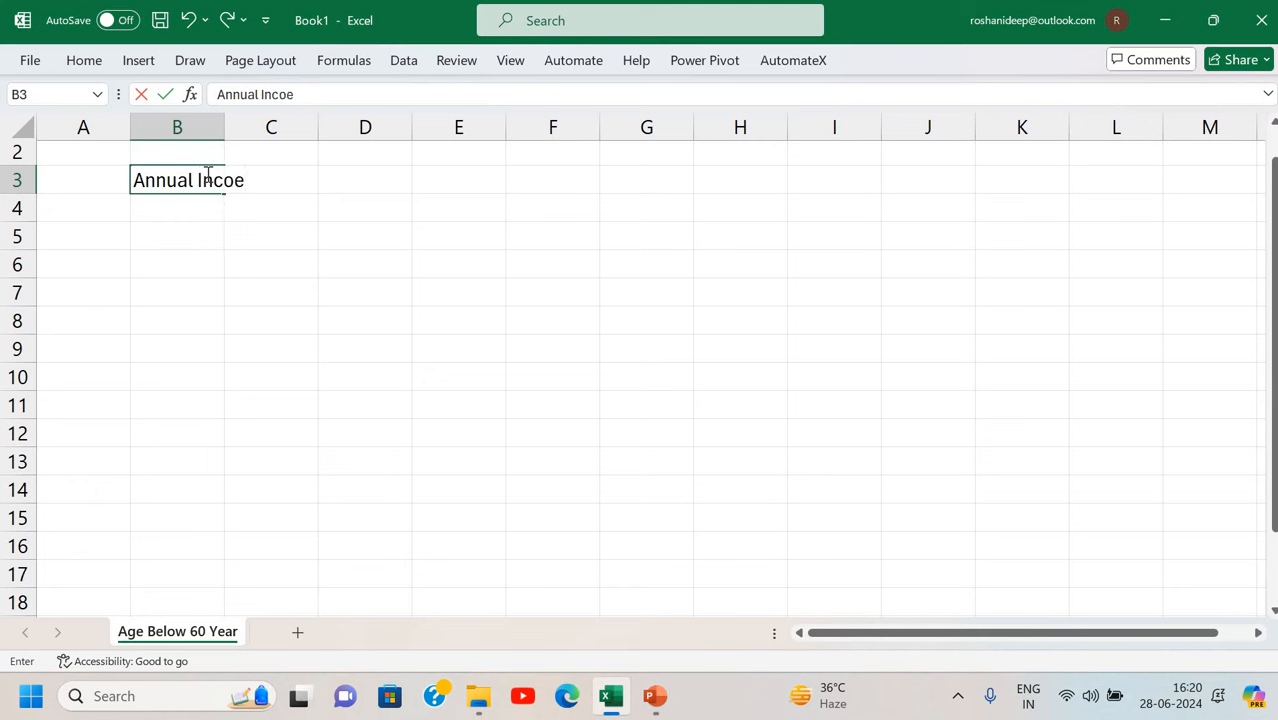
key(BackSpace)
text(me)
key(Return)
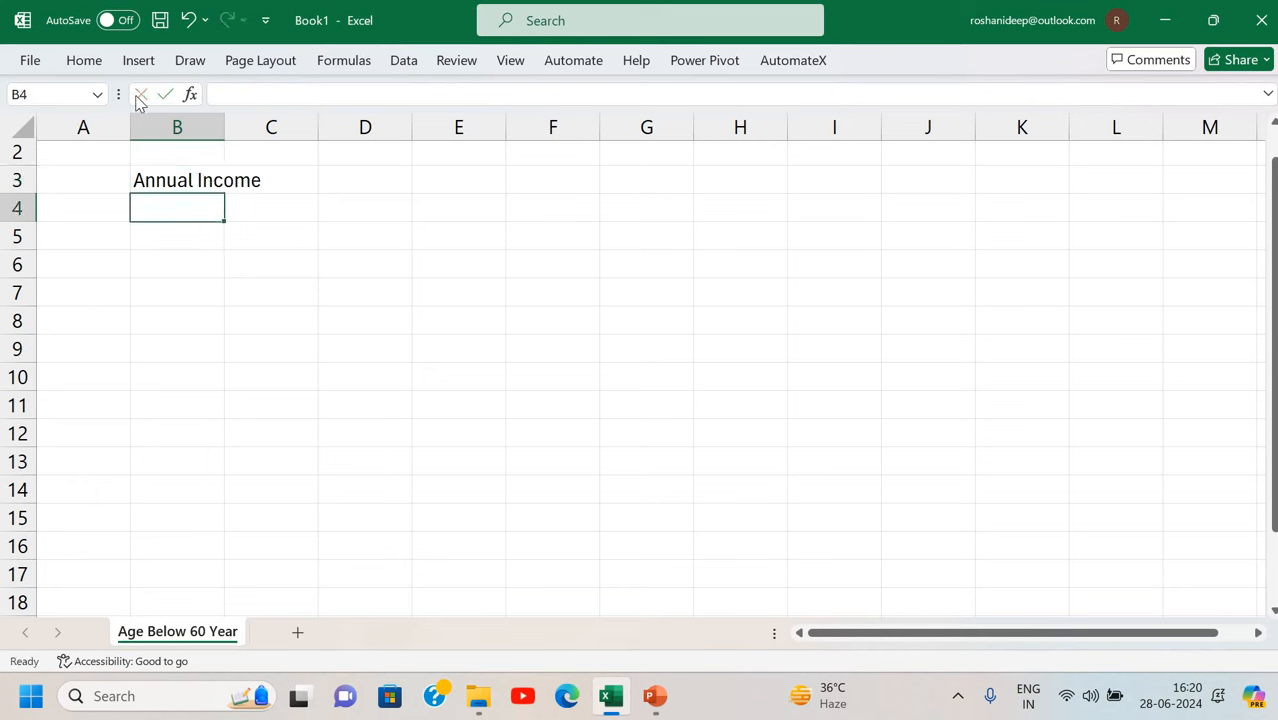
key(Up)
key(Right)
key(Right)
Give cell D3 a thick outside border.
click(92, 60)
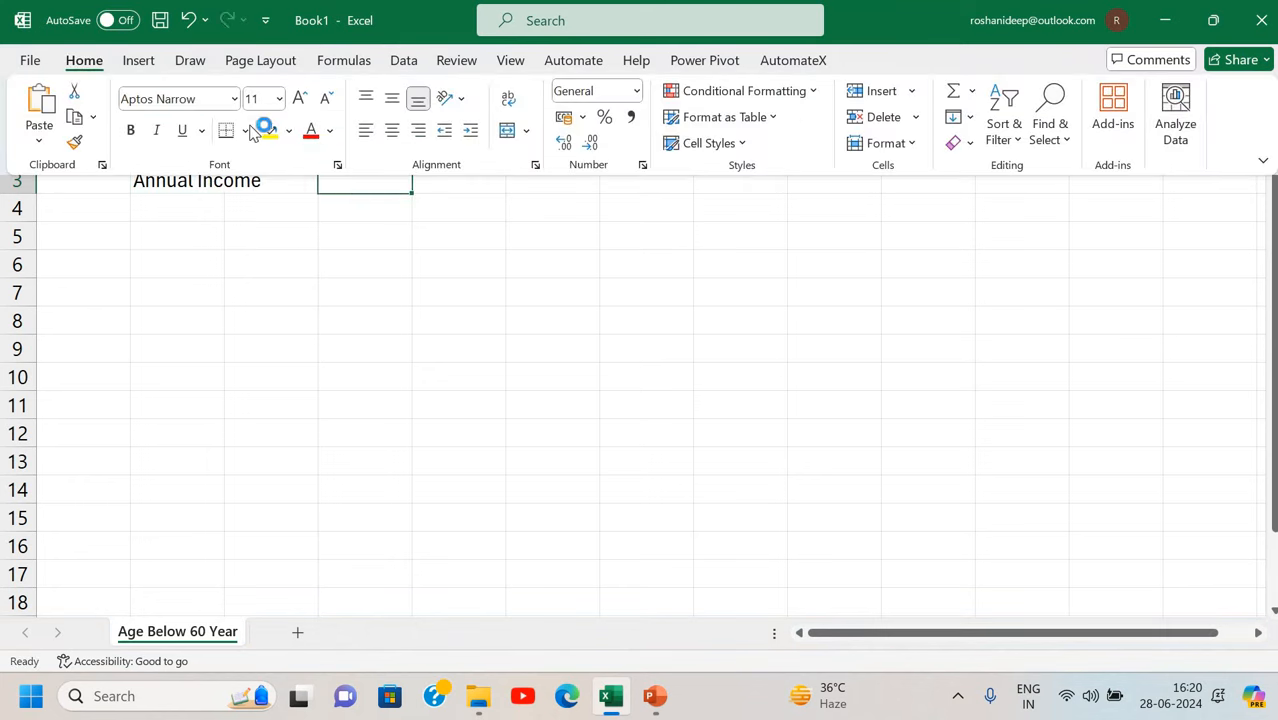
click(247, 131)
click(345, 398)
click(165, 247)
click(465, 294)
Enter the label 'Income Tax' in B5.
key(Up)
key(Up)
key(Left)
key(Left)
key(Left)
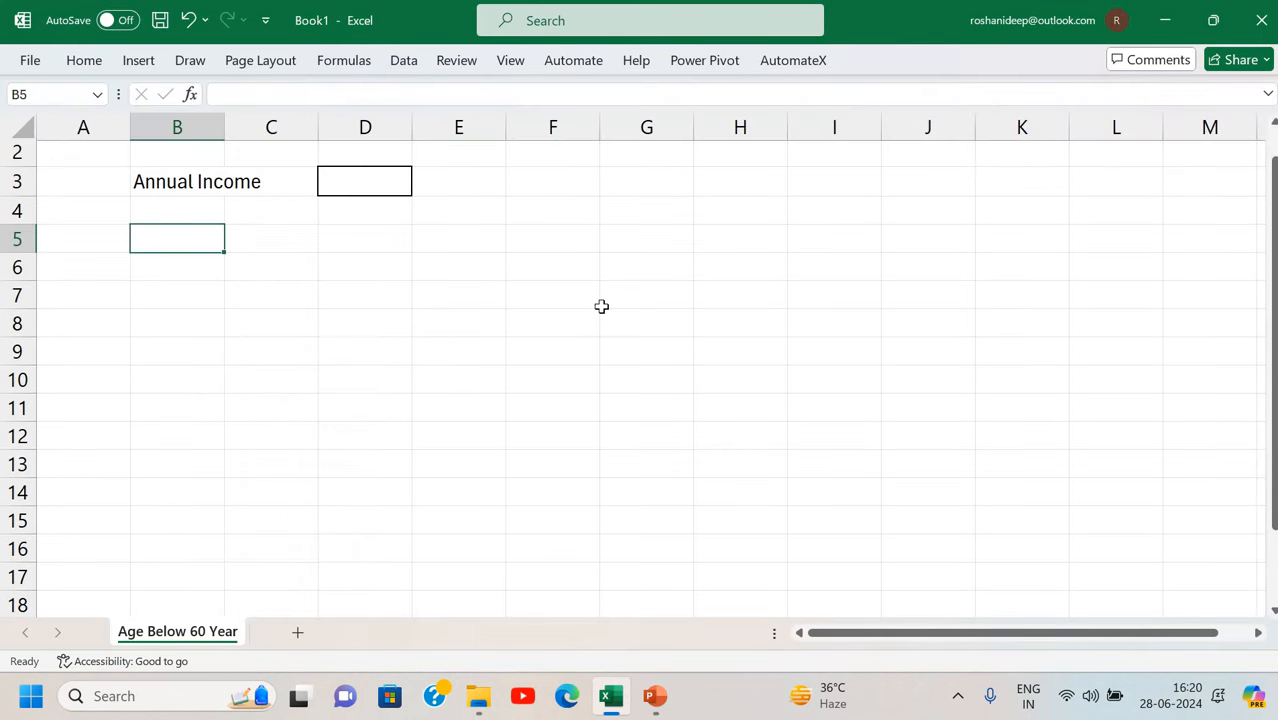
text(Income Ta)
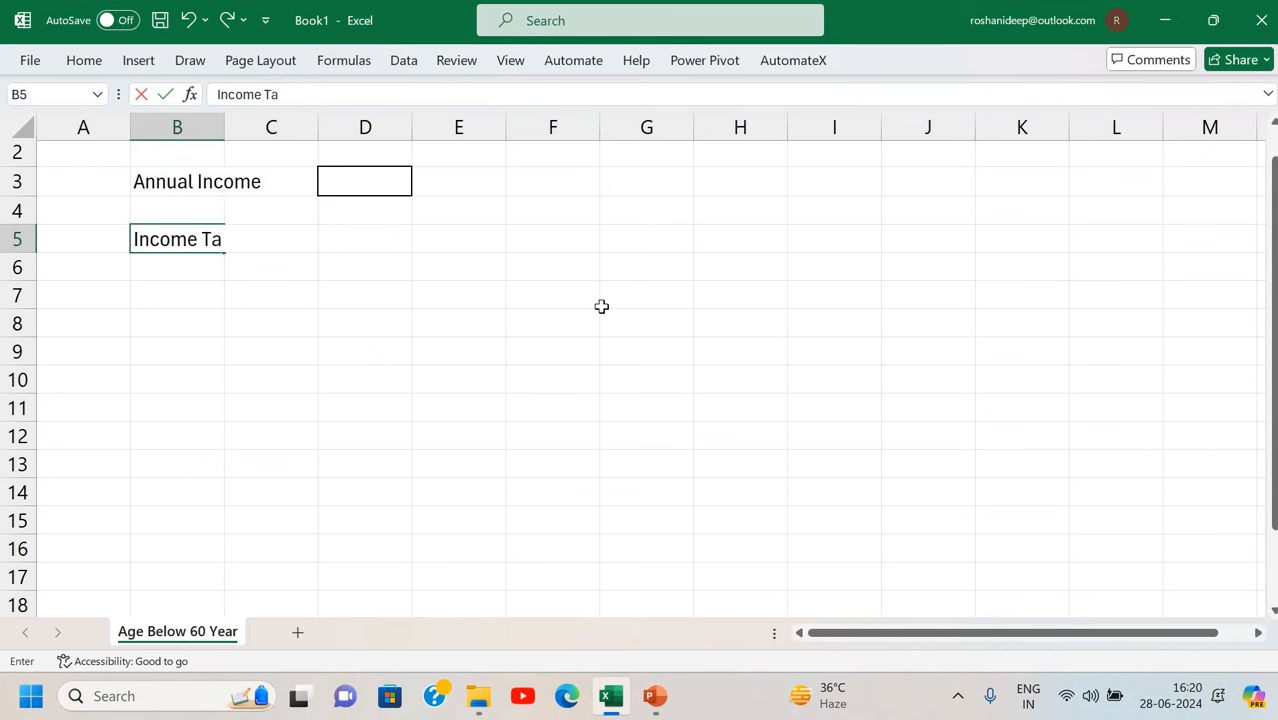
text(x)
key(Return)
Enter 1250000 as the annual income in D3 and begin an IF formula in D5.
click(386, 233)
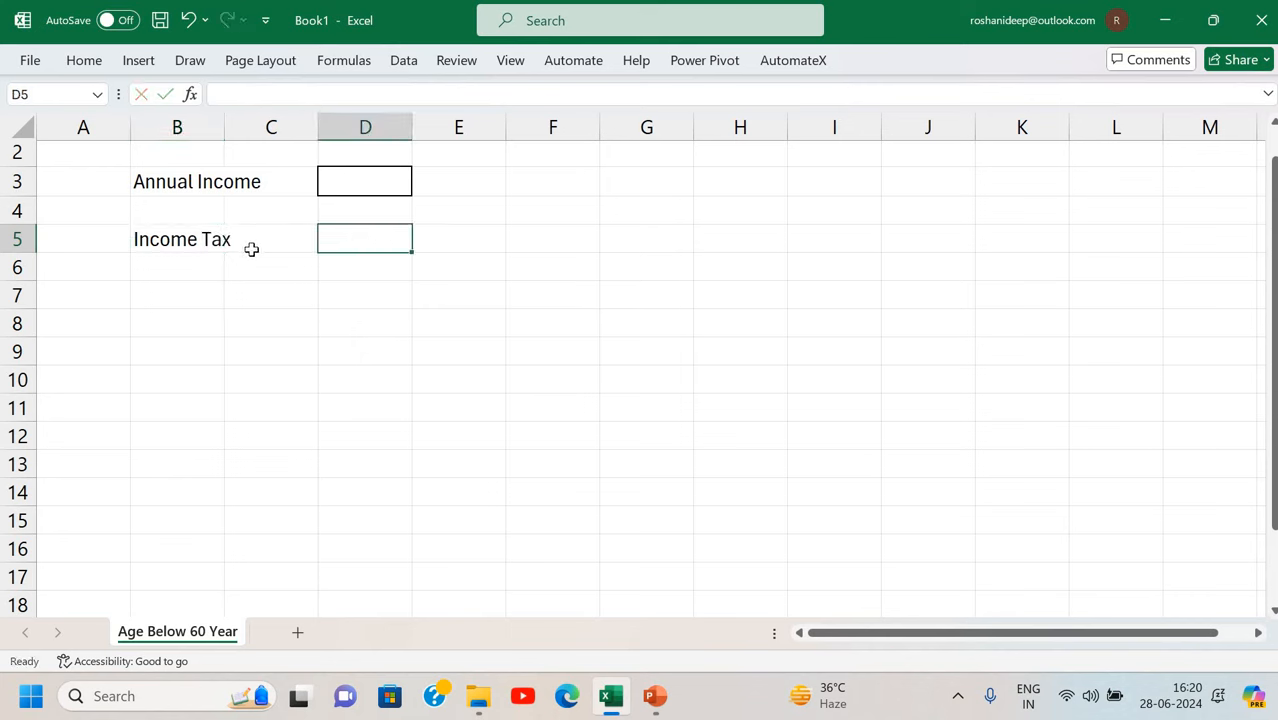
click(349, 173)
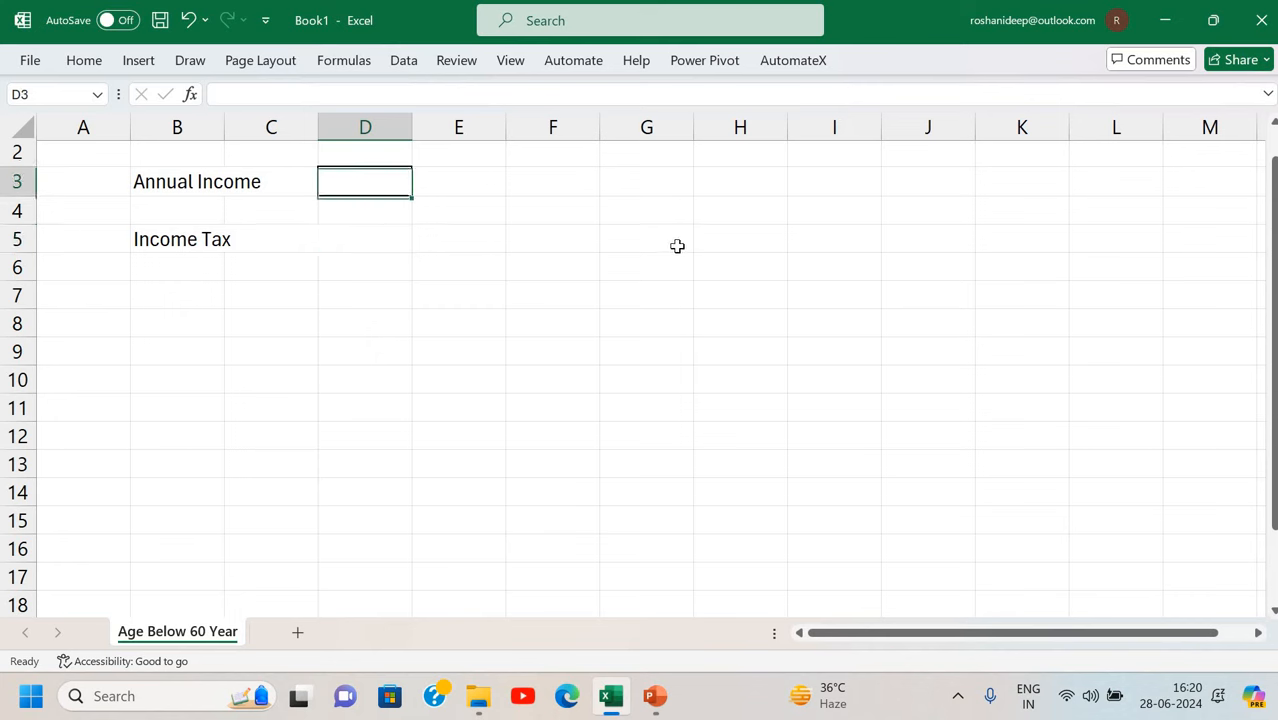
text(1250000)
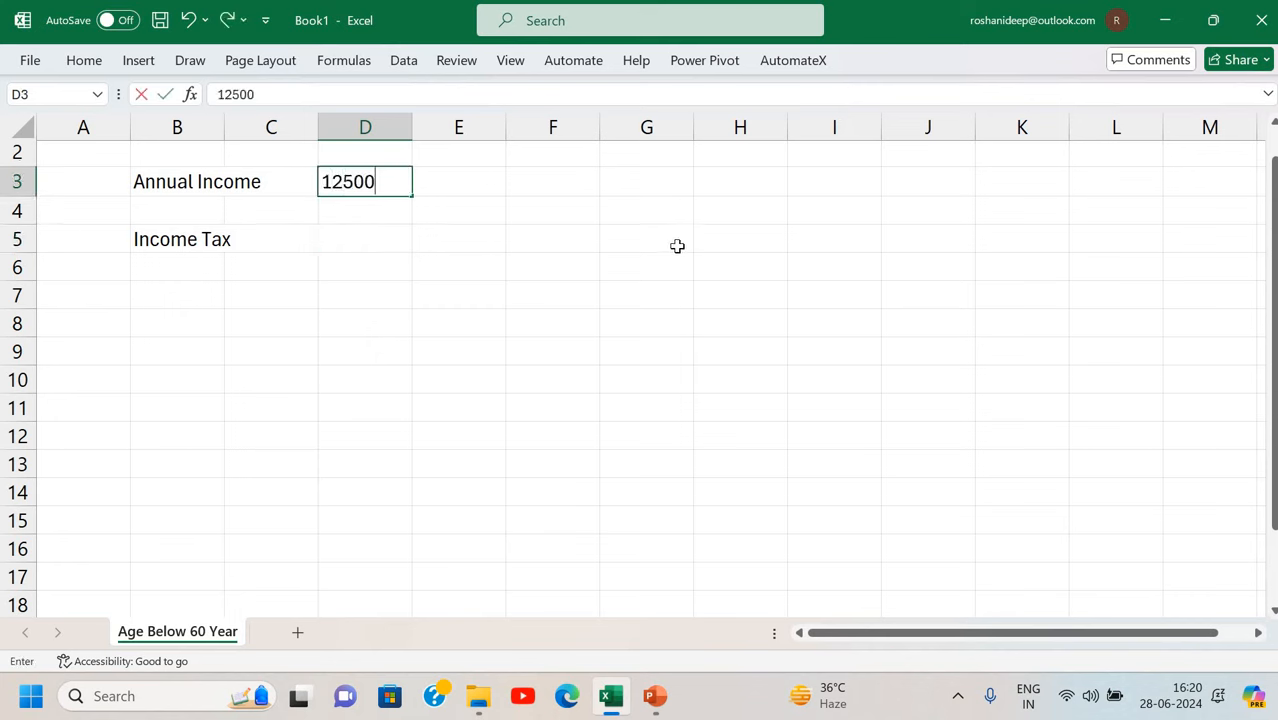
key(Return)
key(Return)
key(Up)
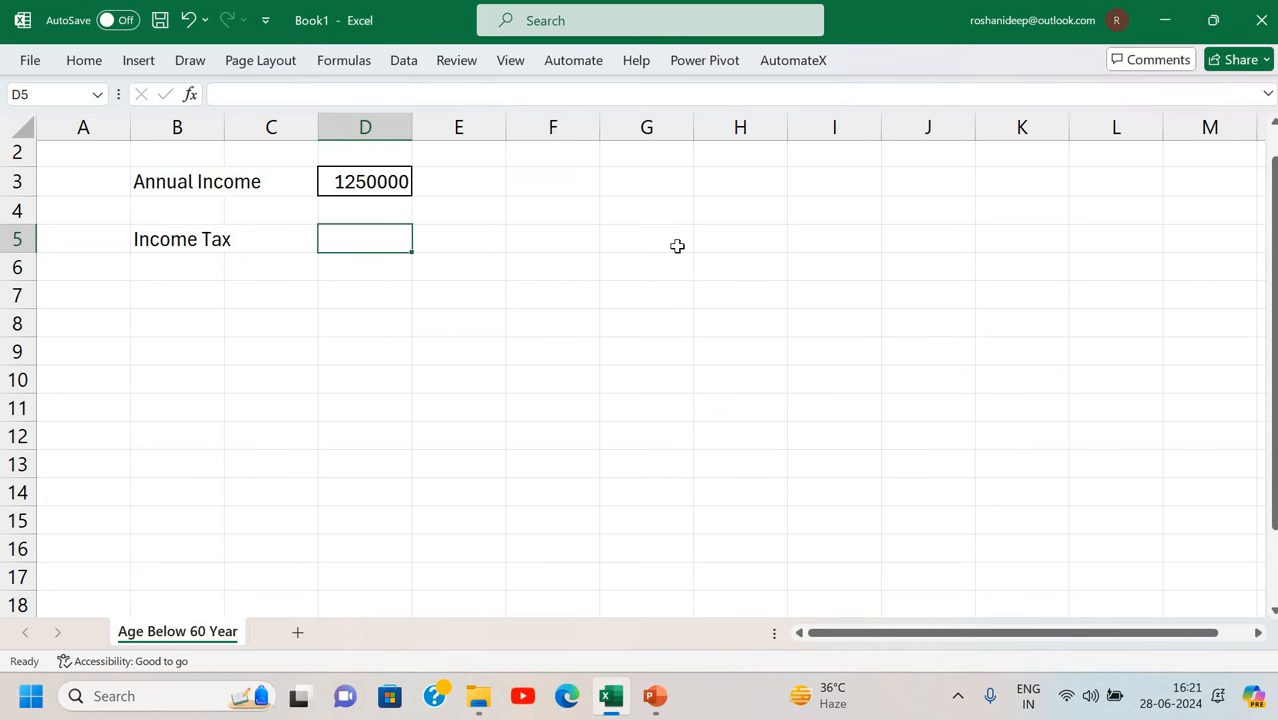
text(=if()
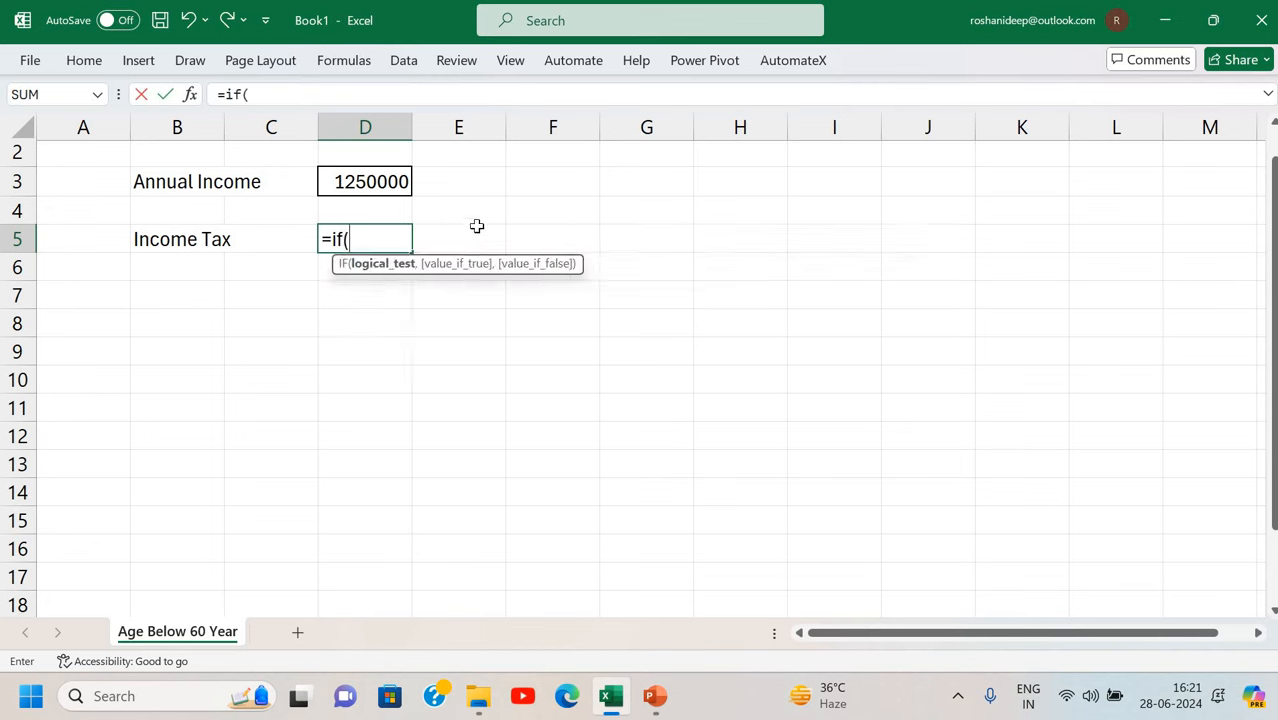
Make D5's formula return zero tax when D3 is at most 250000.
click(368, 199)
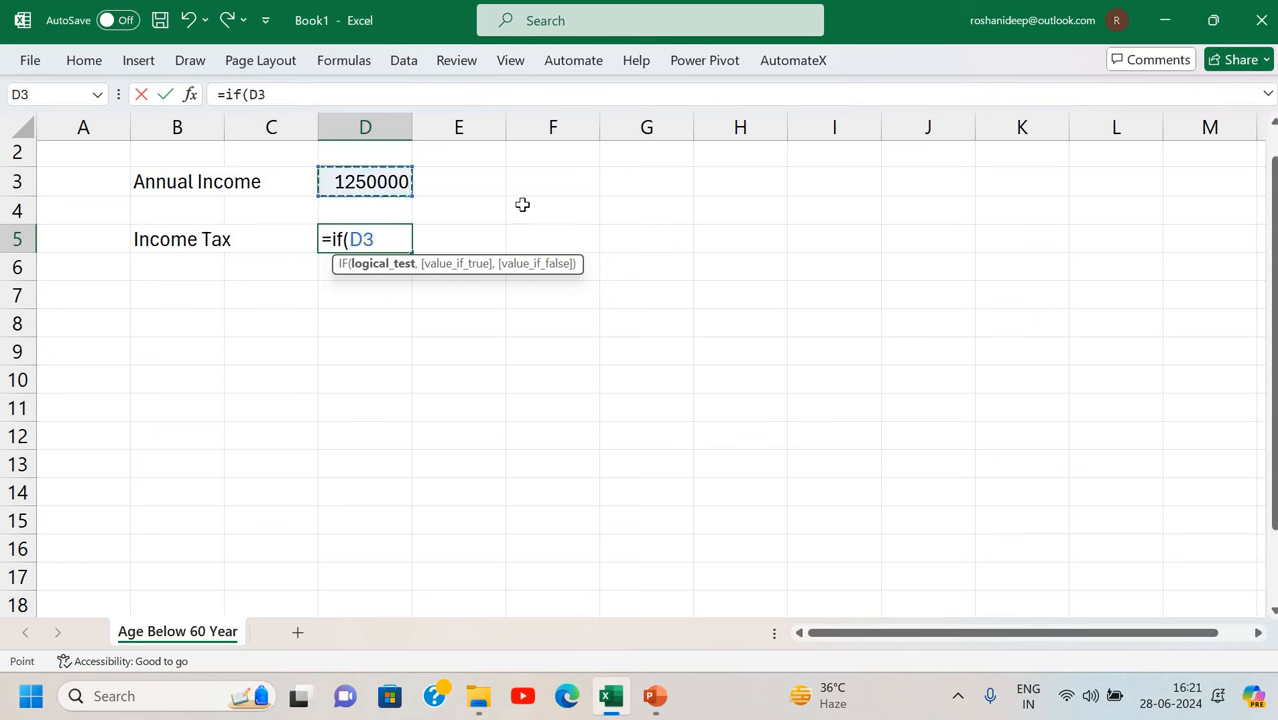
text(<)
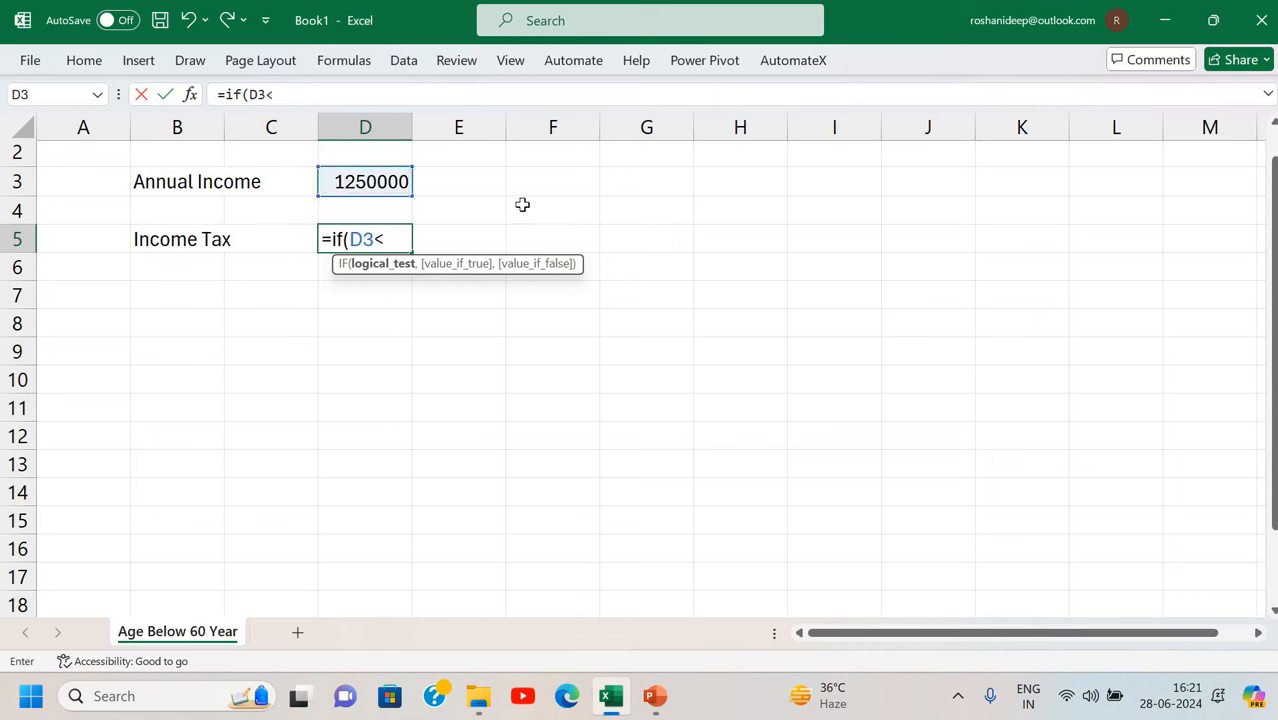
text(=250000,)
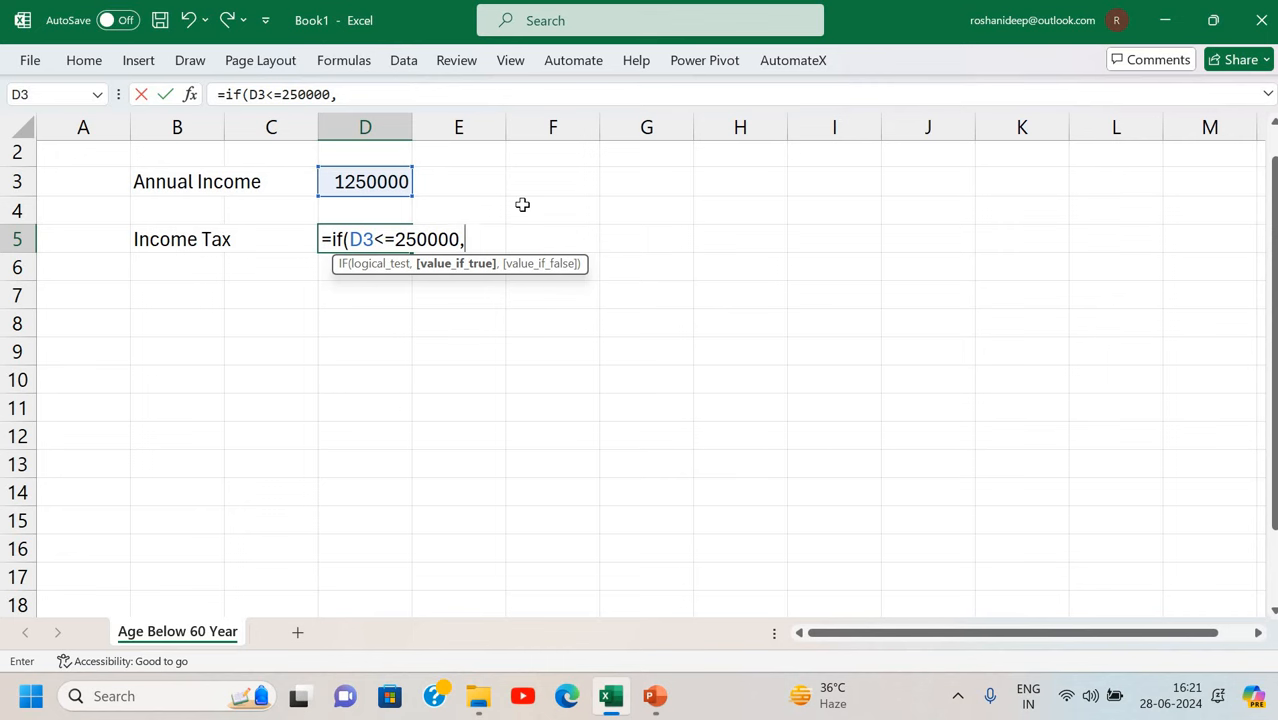
text(0,)
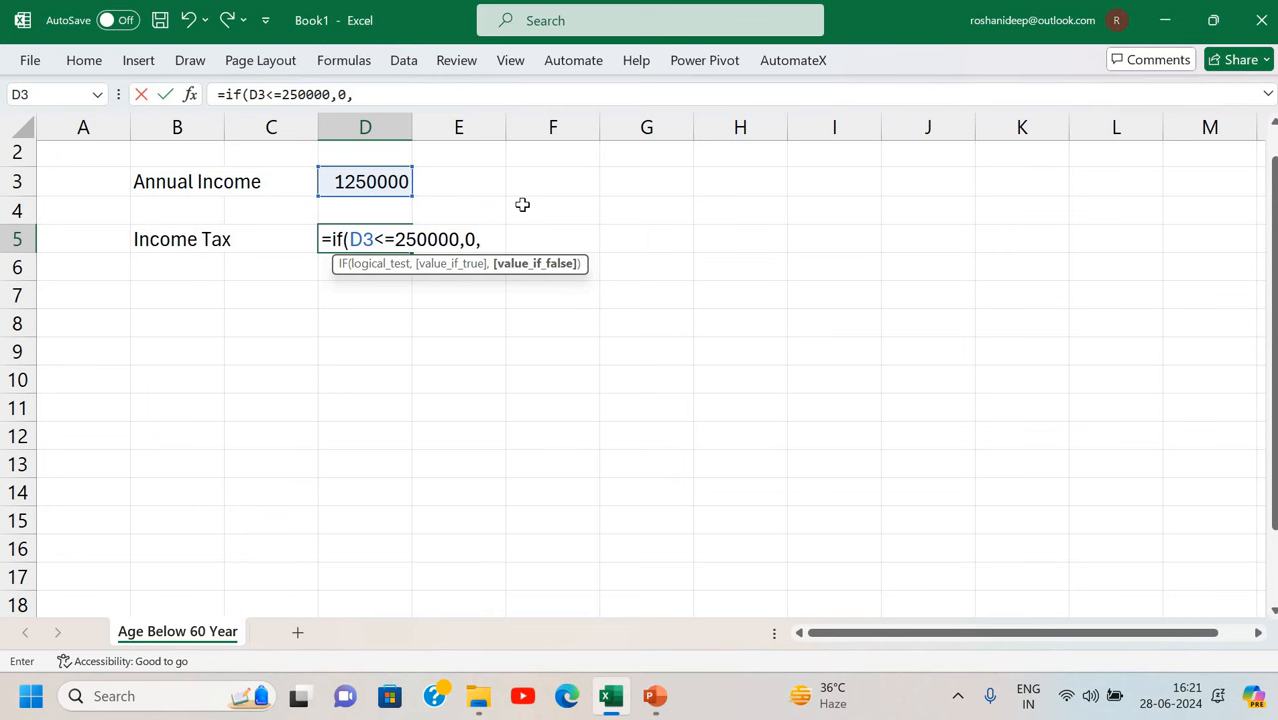
Add a nested IF taxing 5% of income above 250000 up to 500000.
text(if()
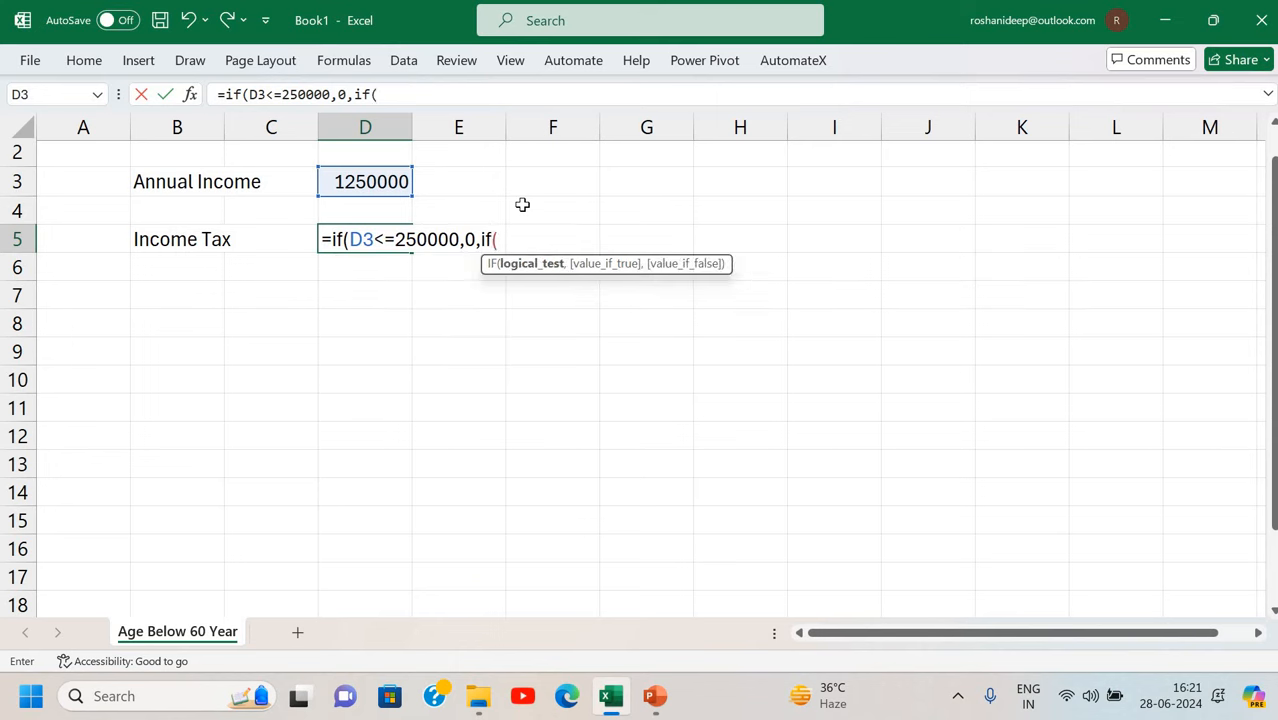
click(390, 178)
text(<=)
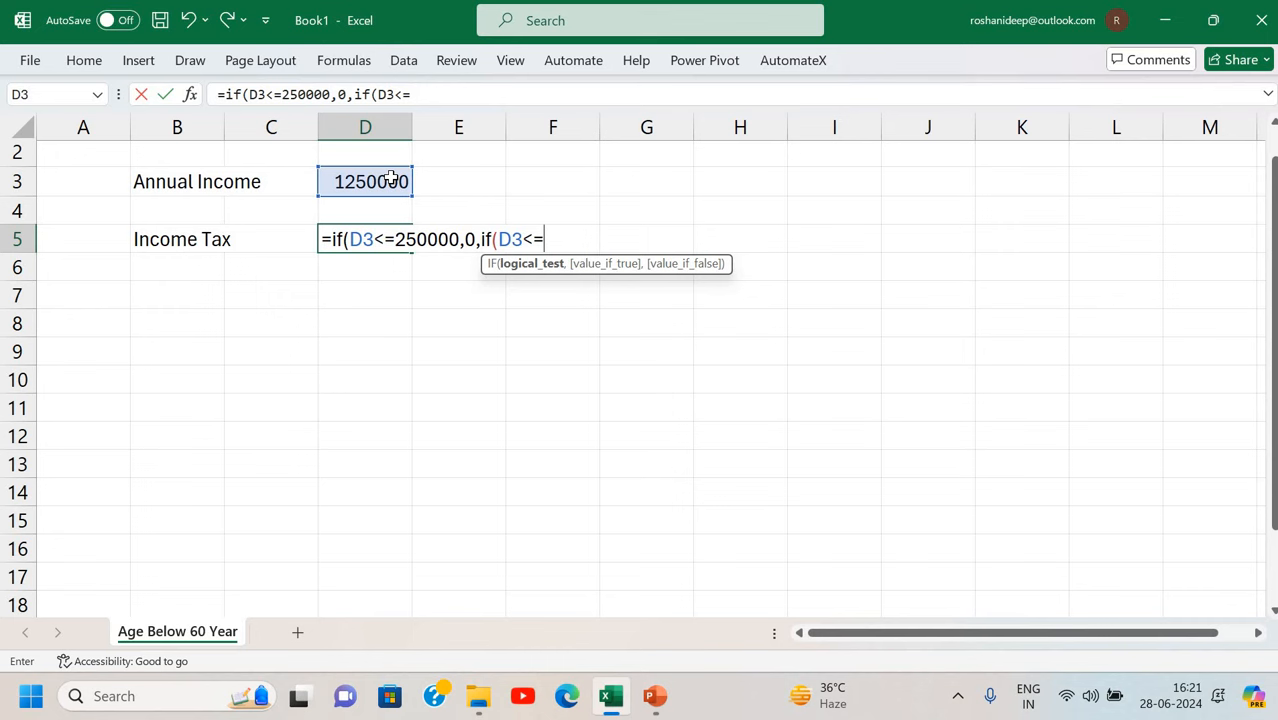
text(5000)
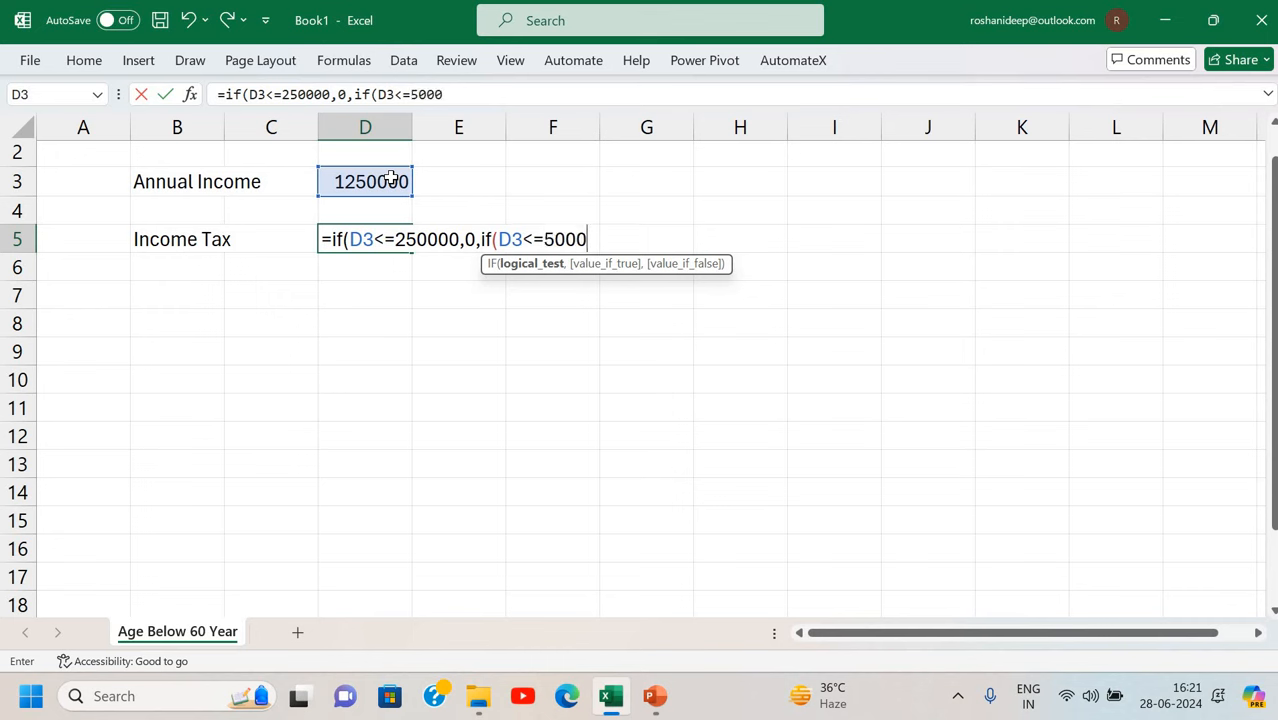
text(00,)
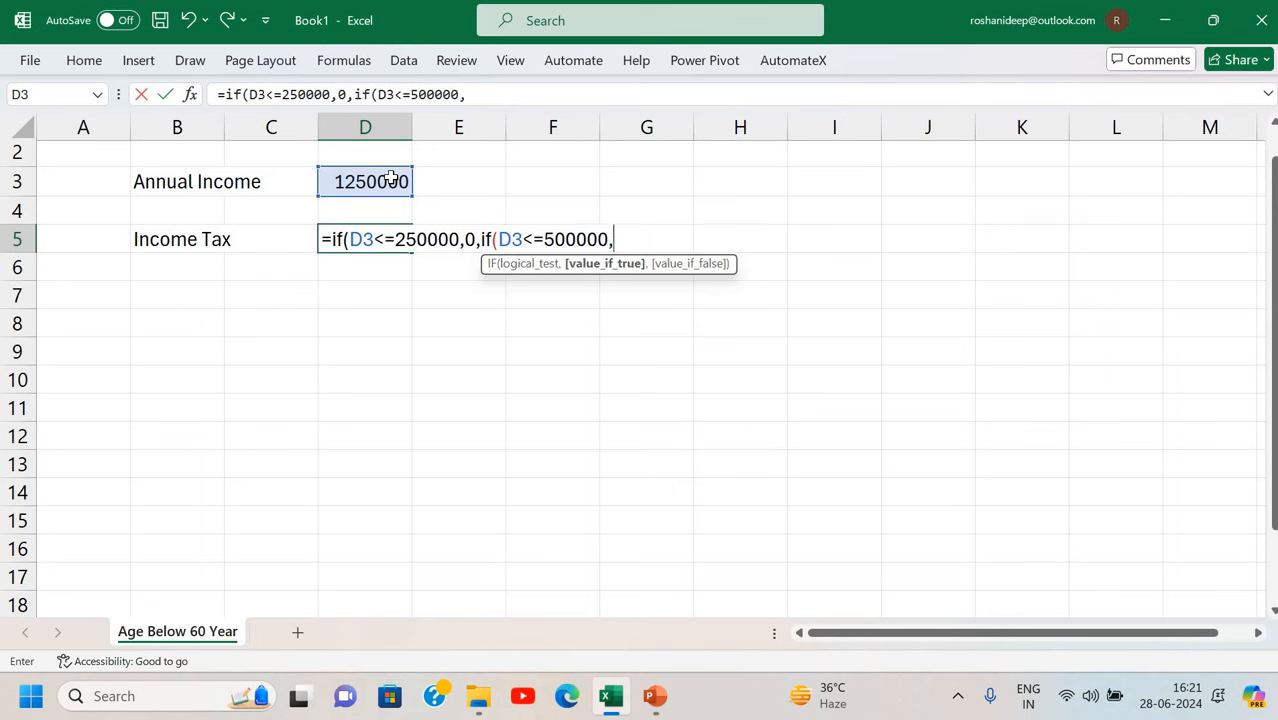
text(0+()
click(366, 182)
text(-)
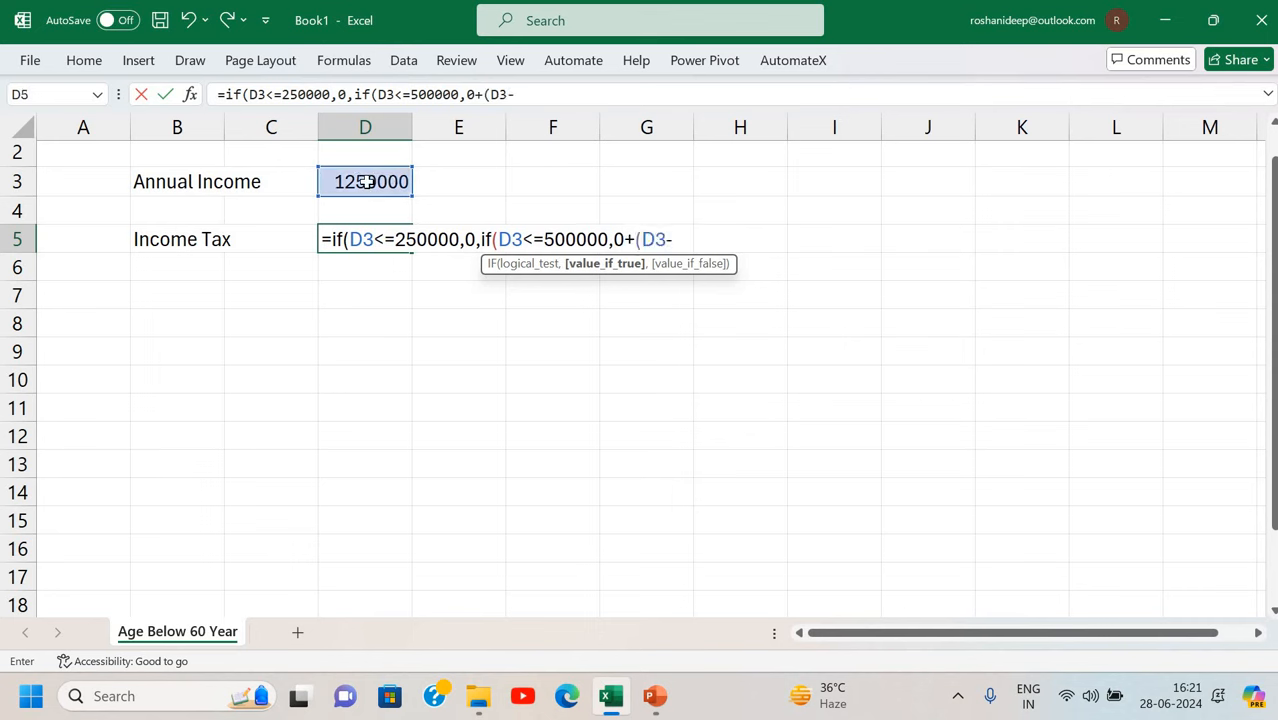
text(250000)
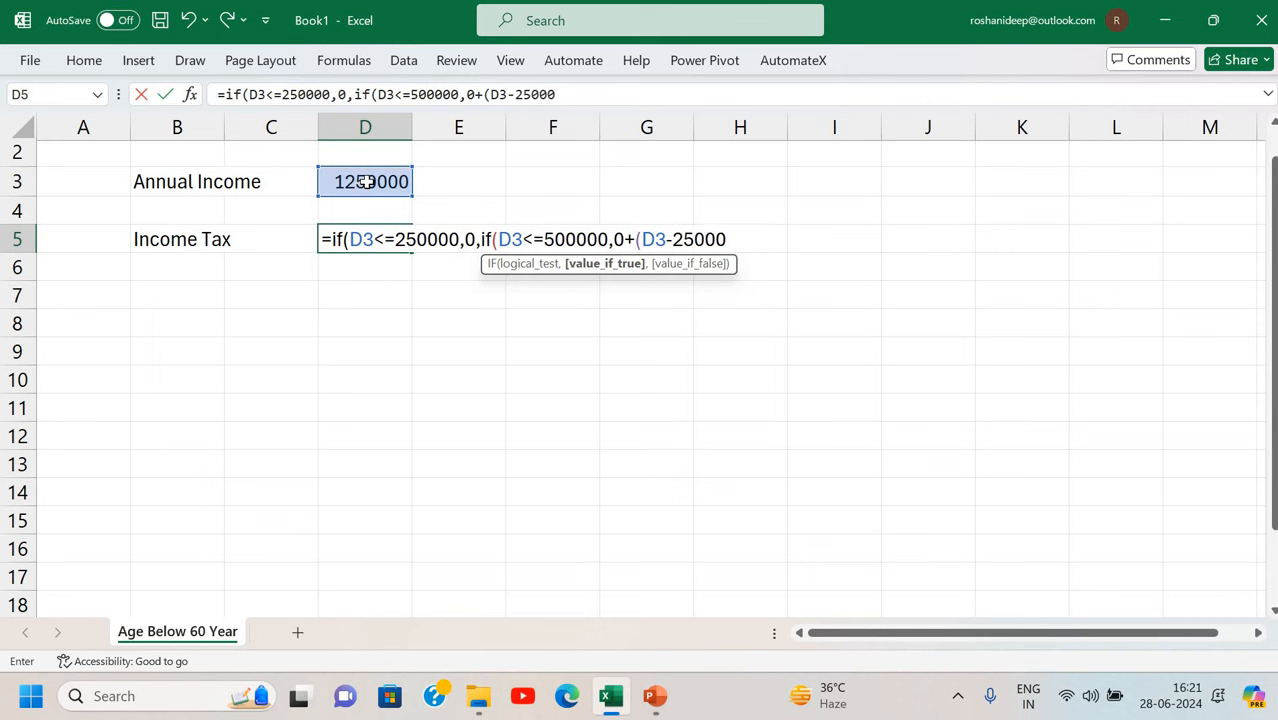
text())
text(*)
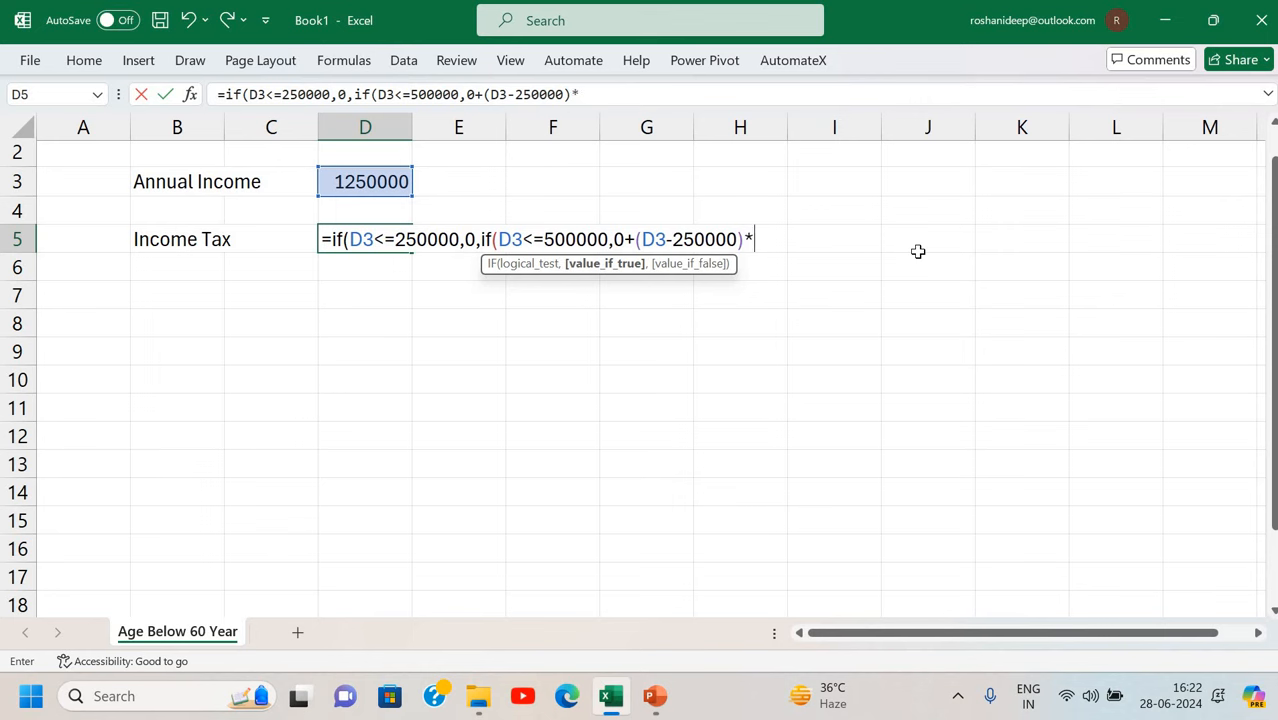
text(5%,if)
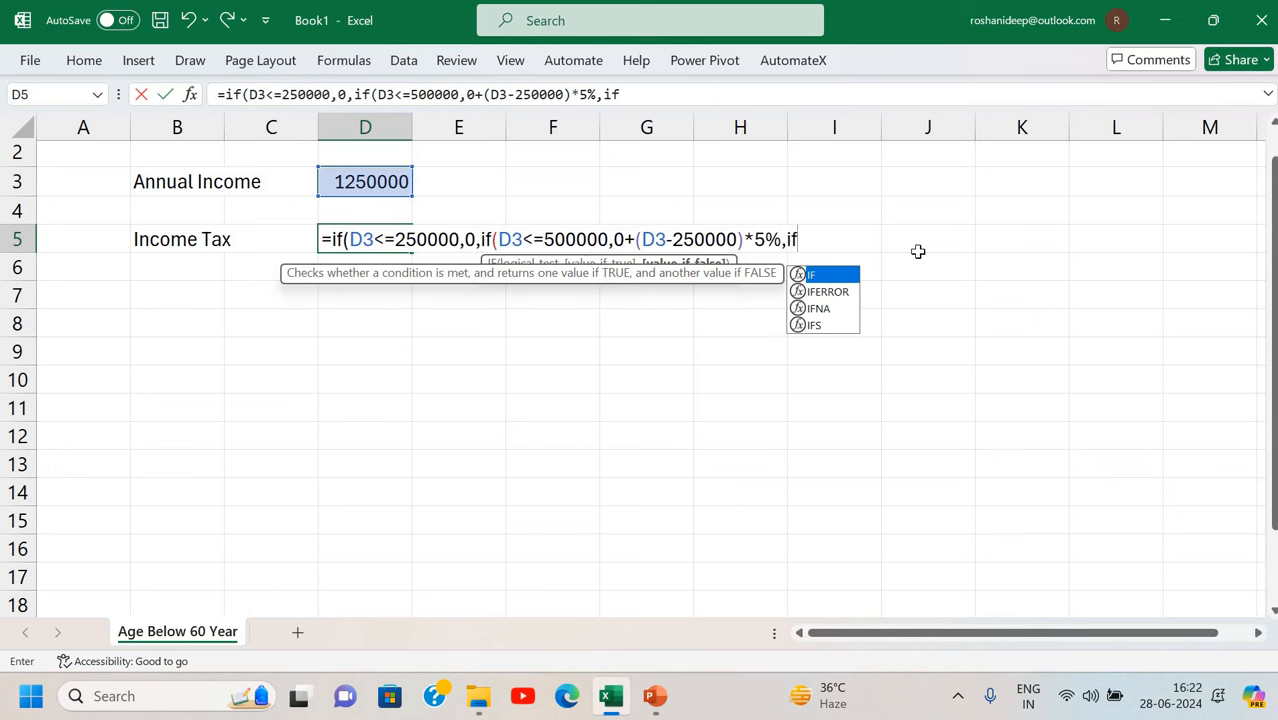
text(()
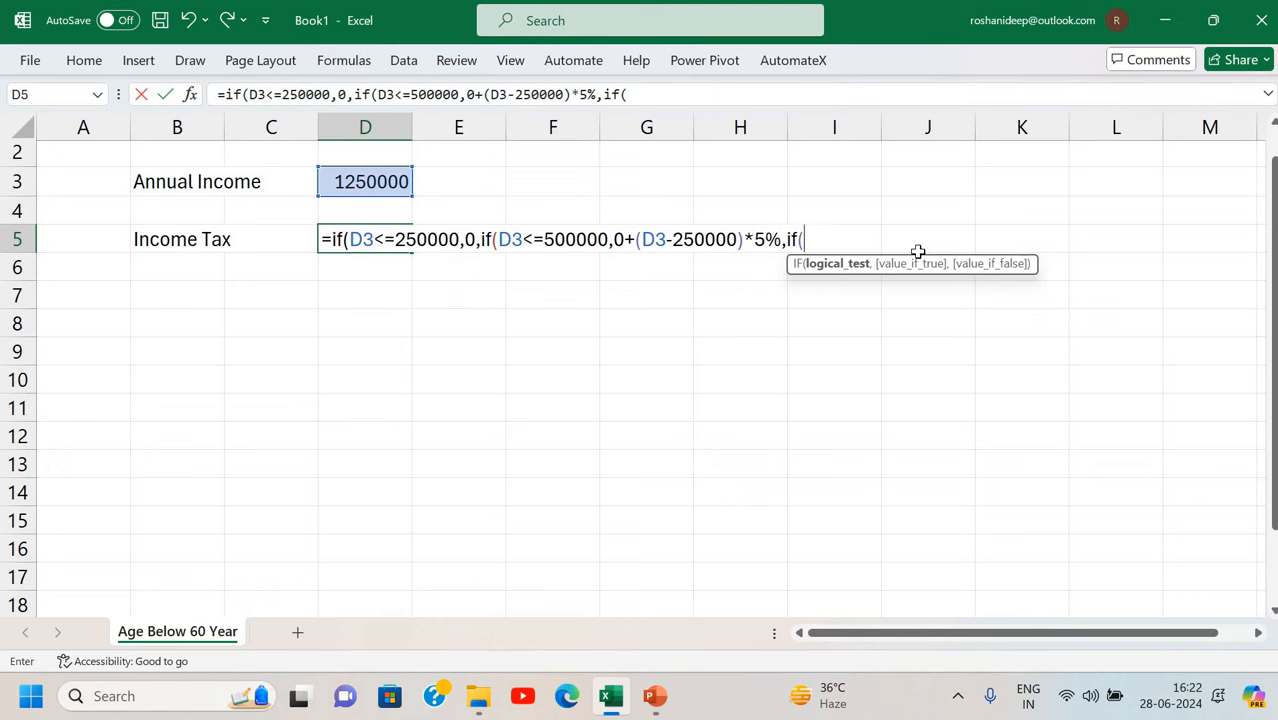
Add the slab of 12500 plus 20% of income above 500000, up to 1000000.
click(395, 185)
text(<=)
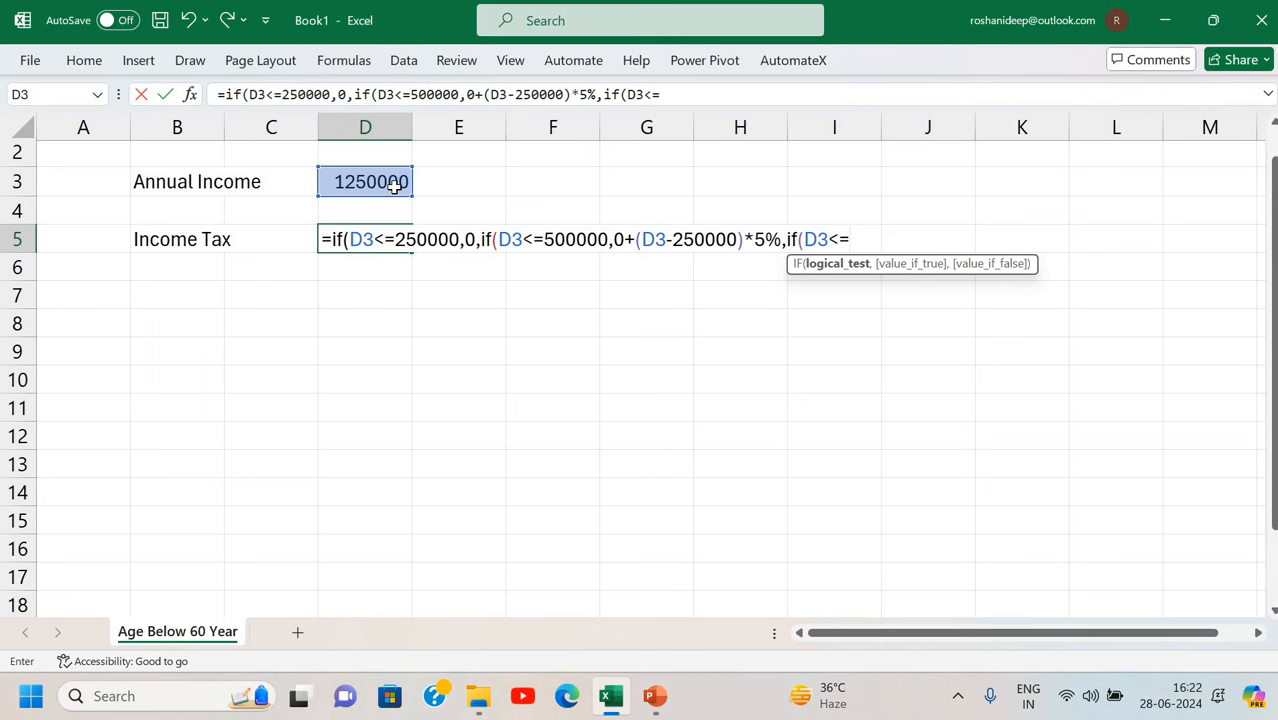
text(1000000,)
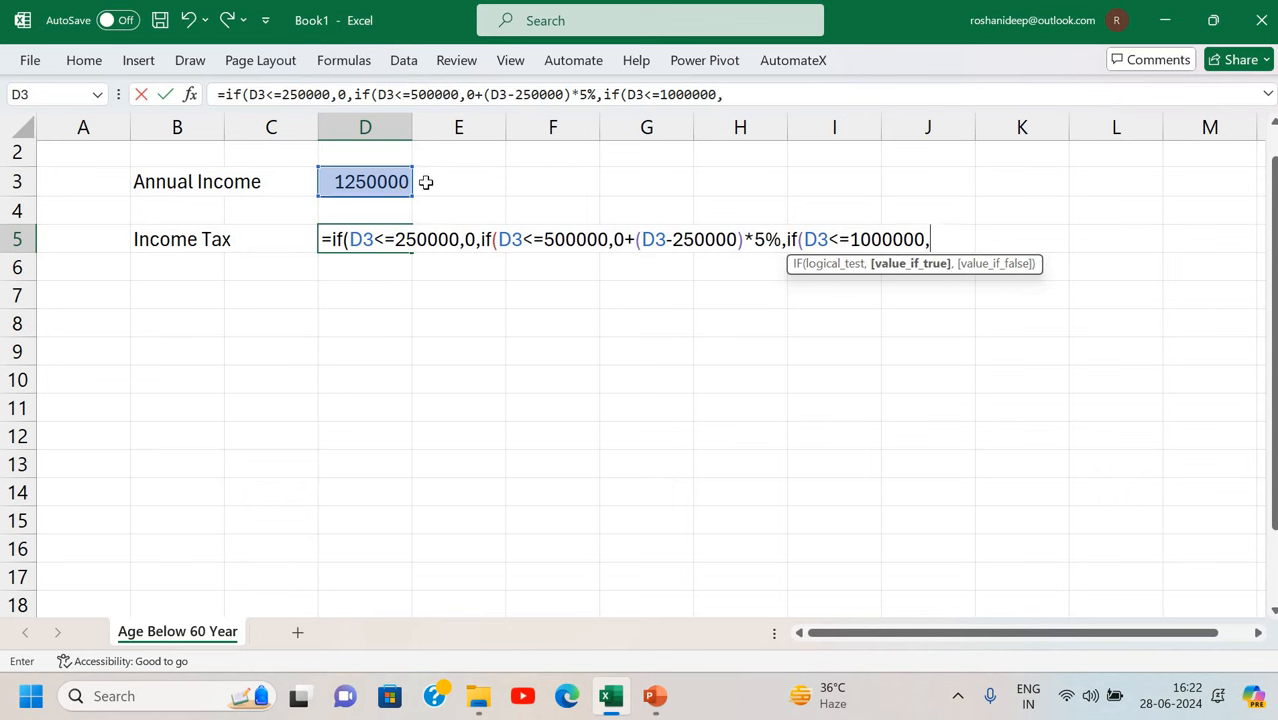
text())
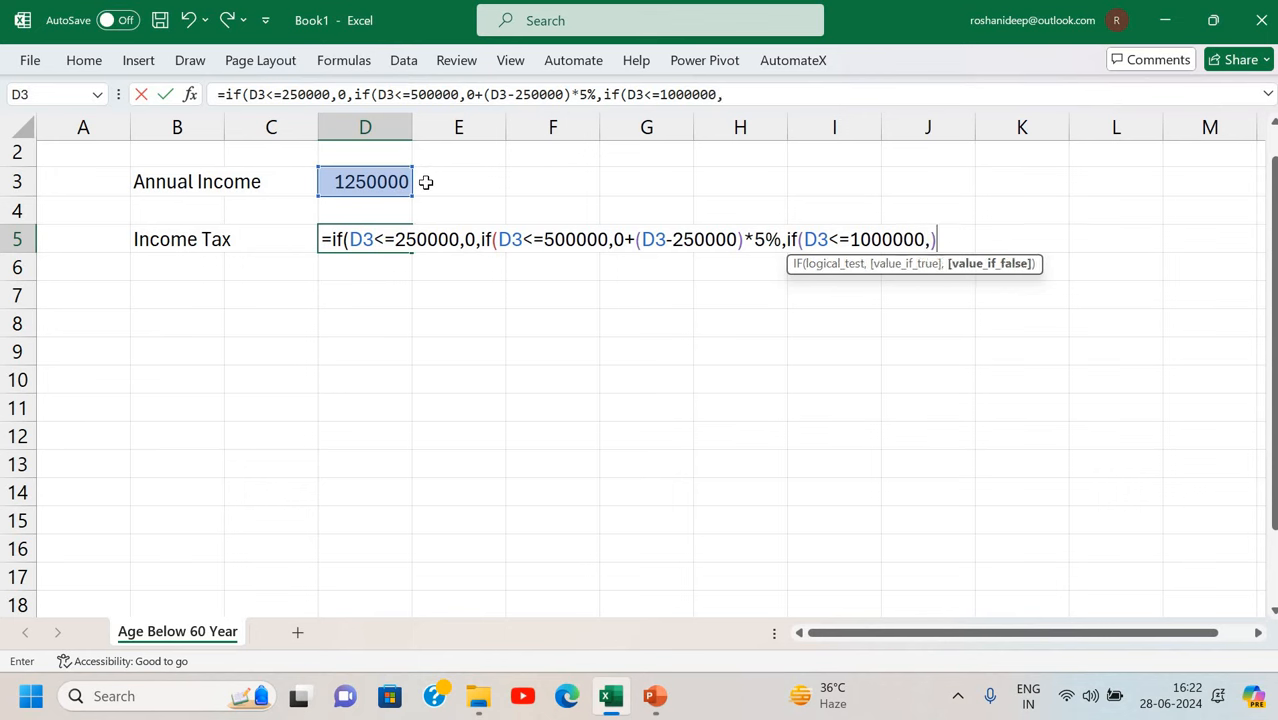
key(BackSpace)
text(0)
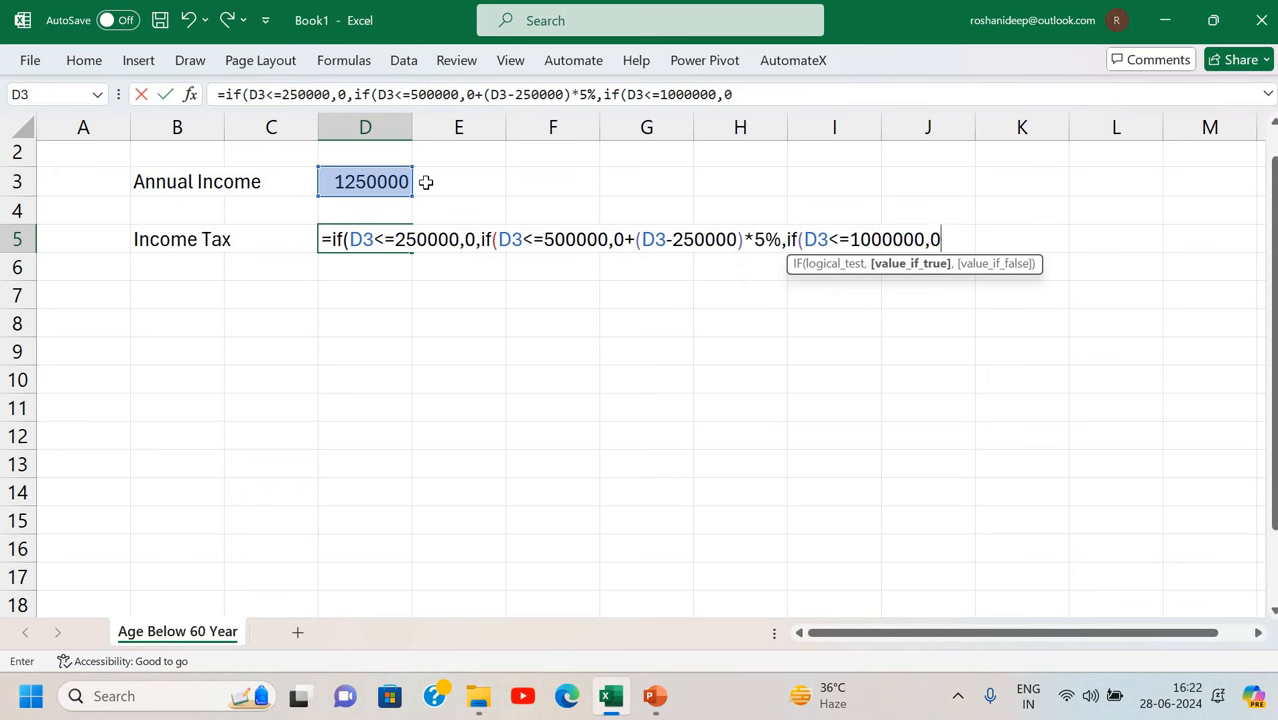
text(+12500+()
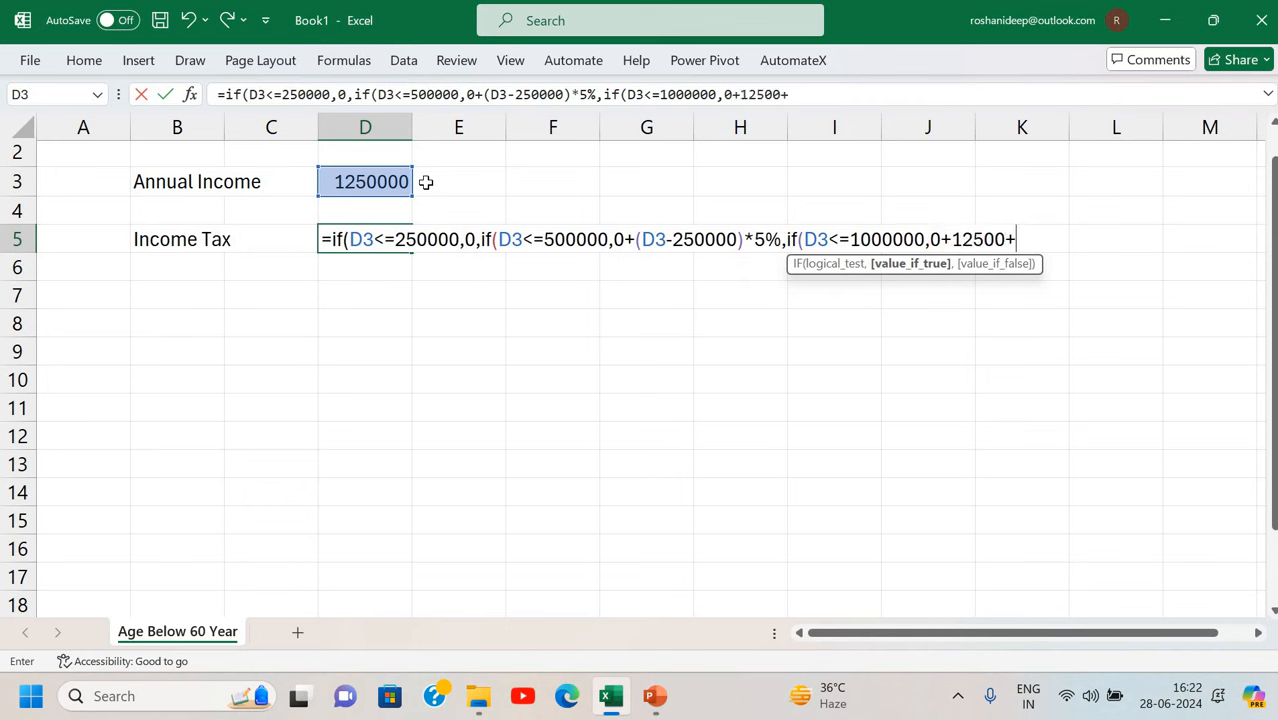
click(360, 185)
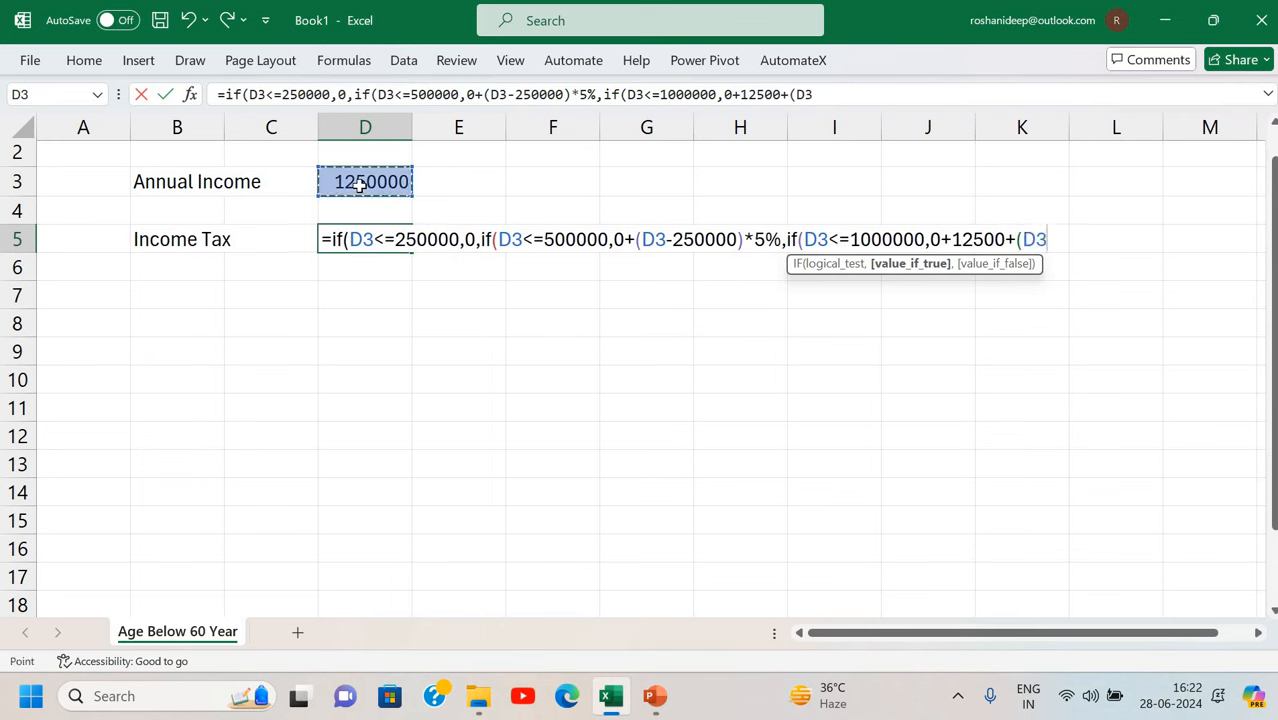
text(-50000)
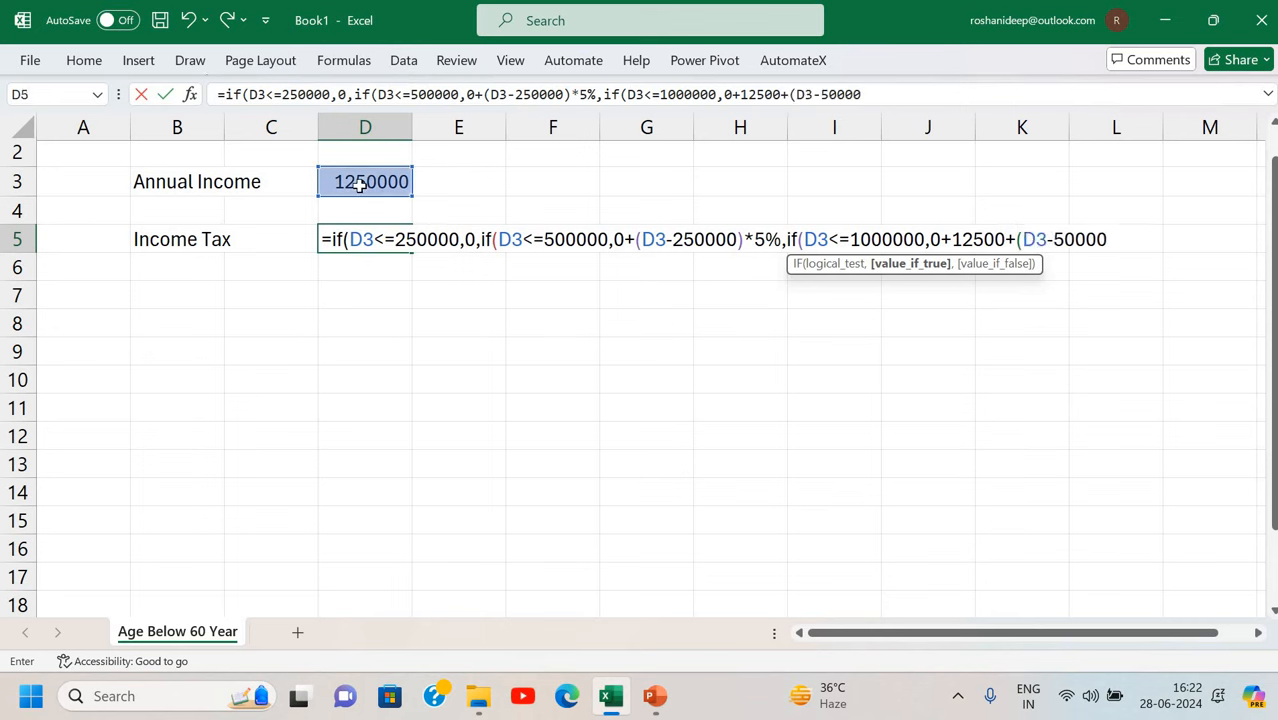
text(0))
text(*)
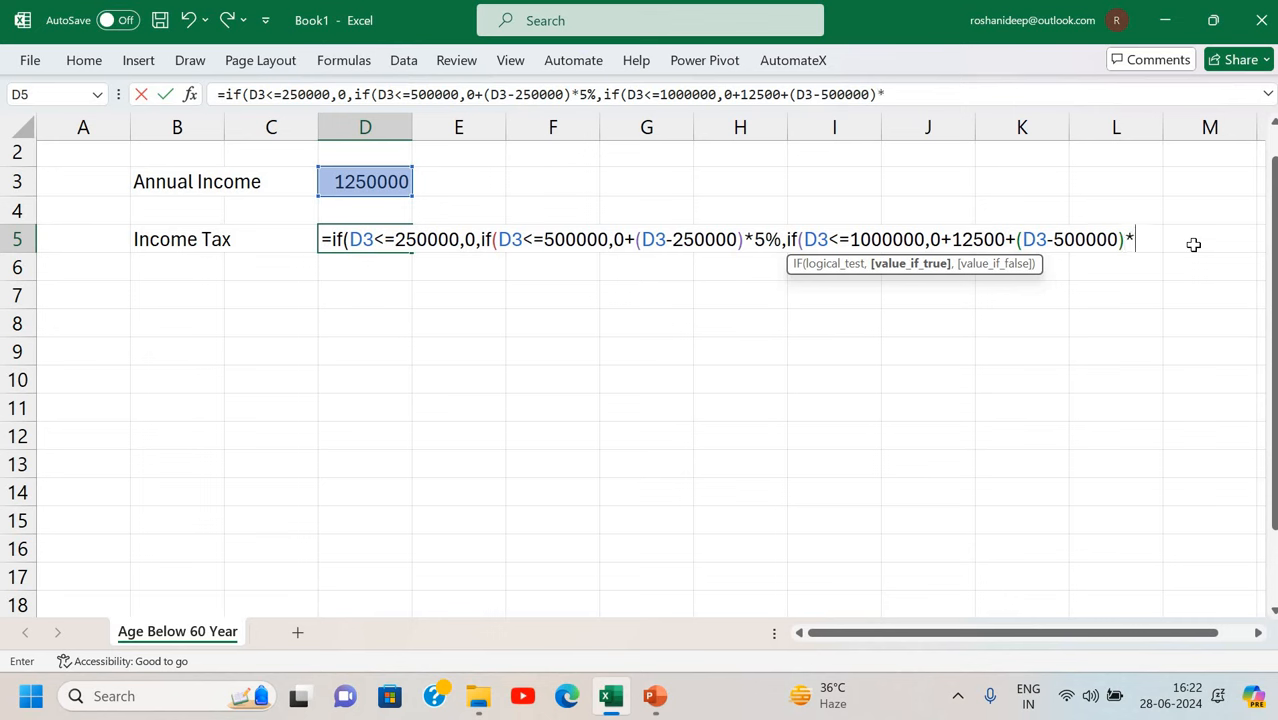
text(20%,i)
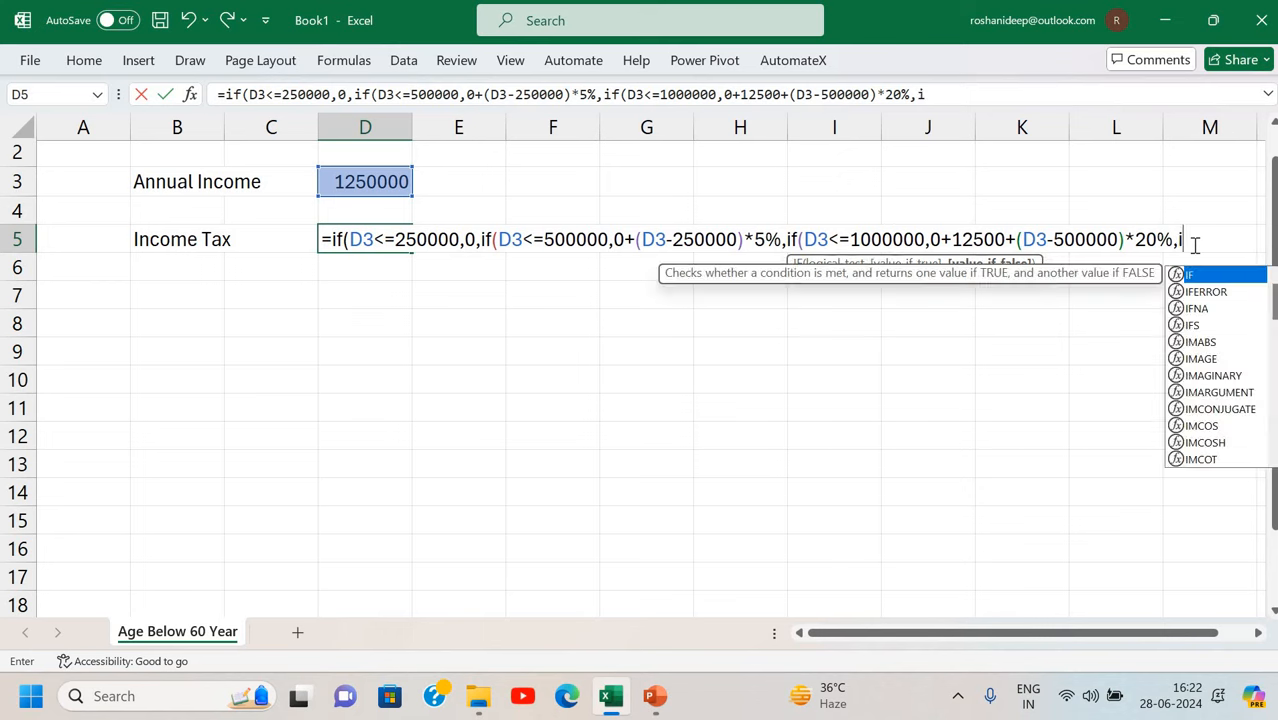
key(BackSpace)
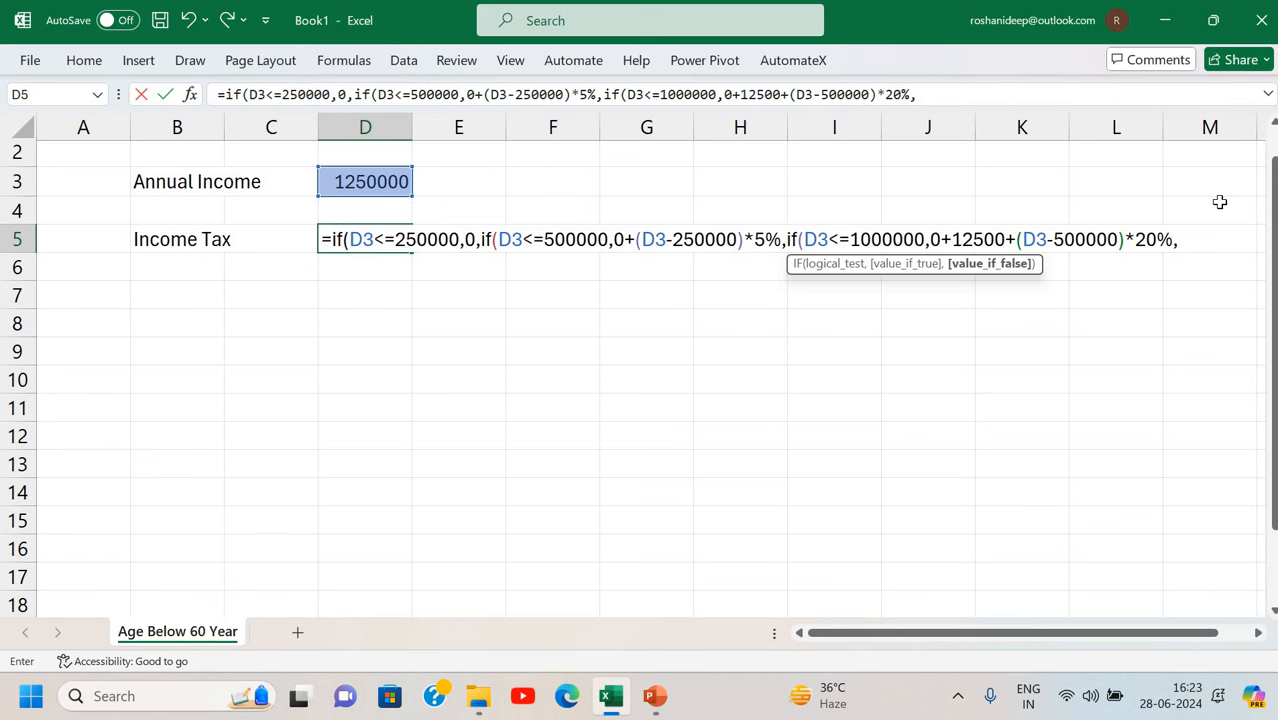
Add the 112500 plus 30% above 1000000 slab and accept the bracket correction, giving 187500.
text(0+12500)
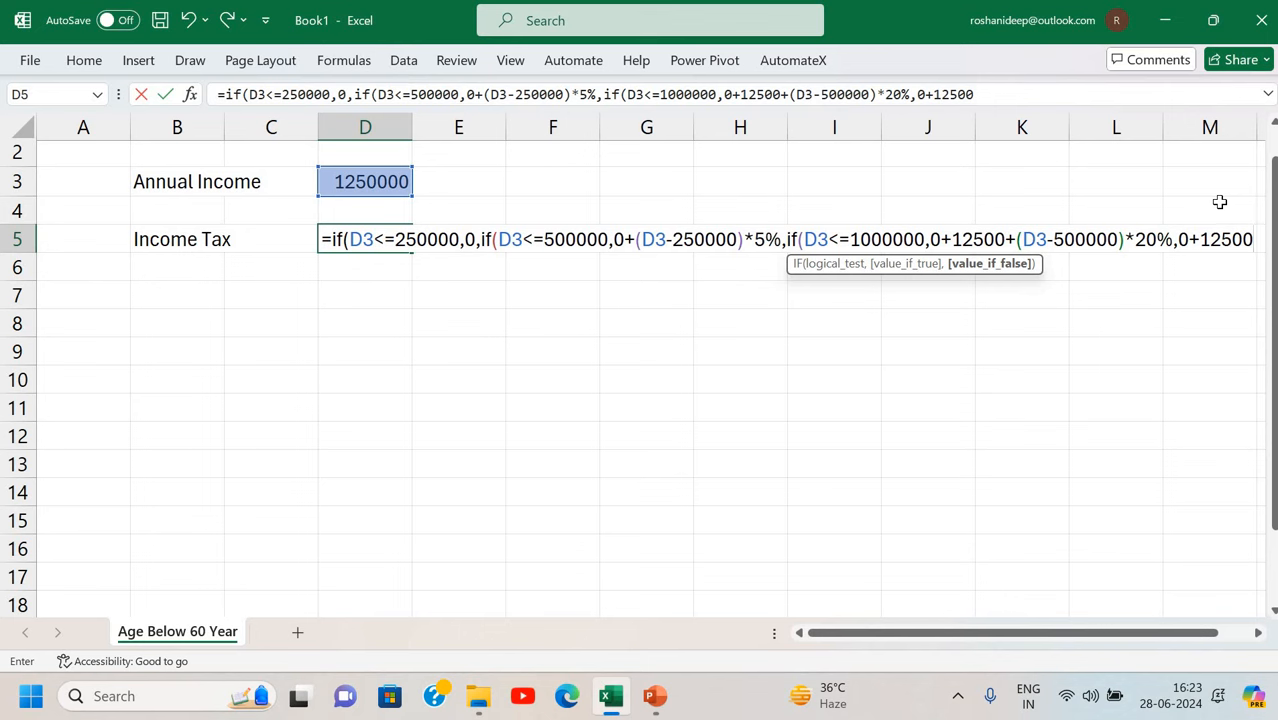
text(+)
text(100000)
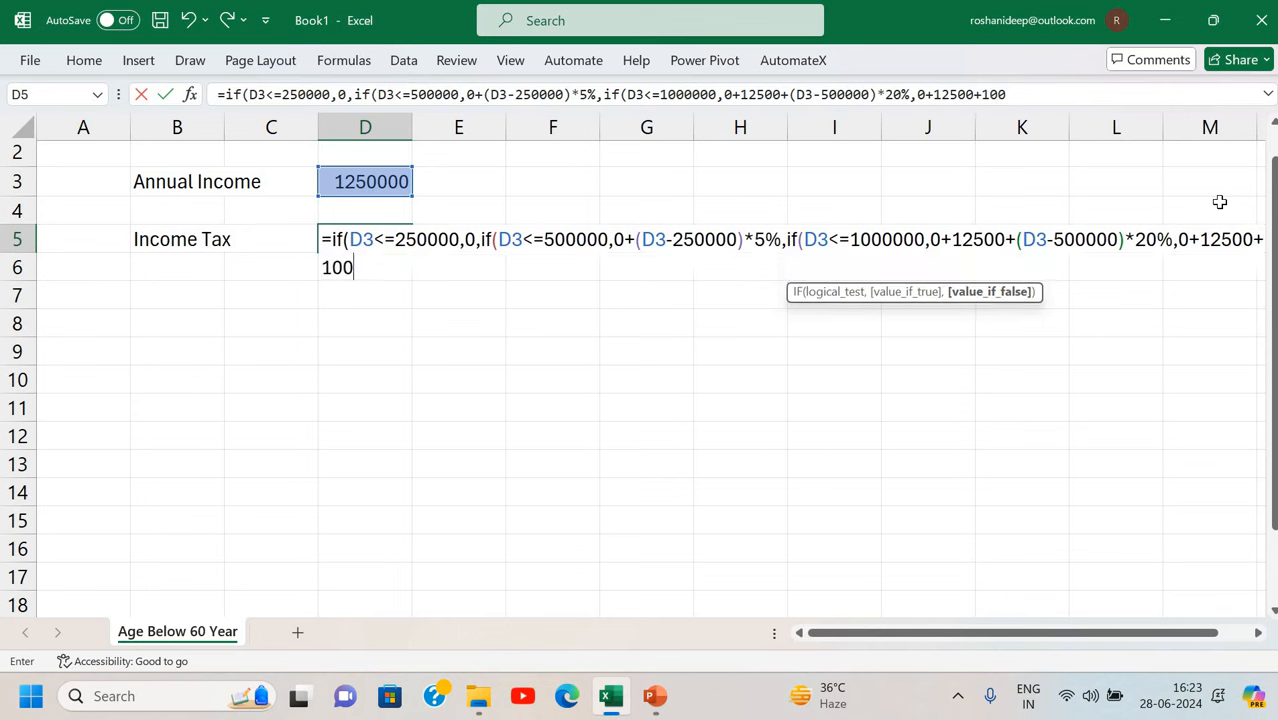
text(+)
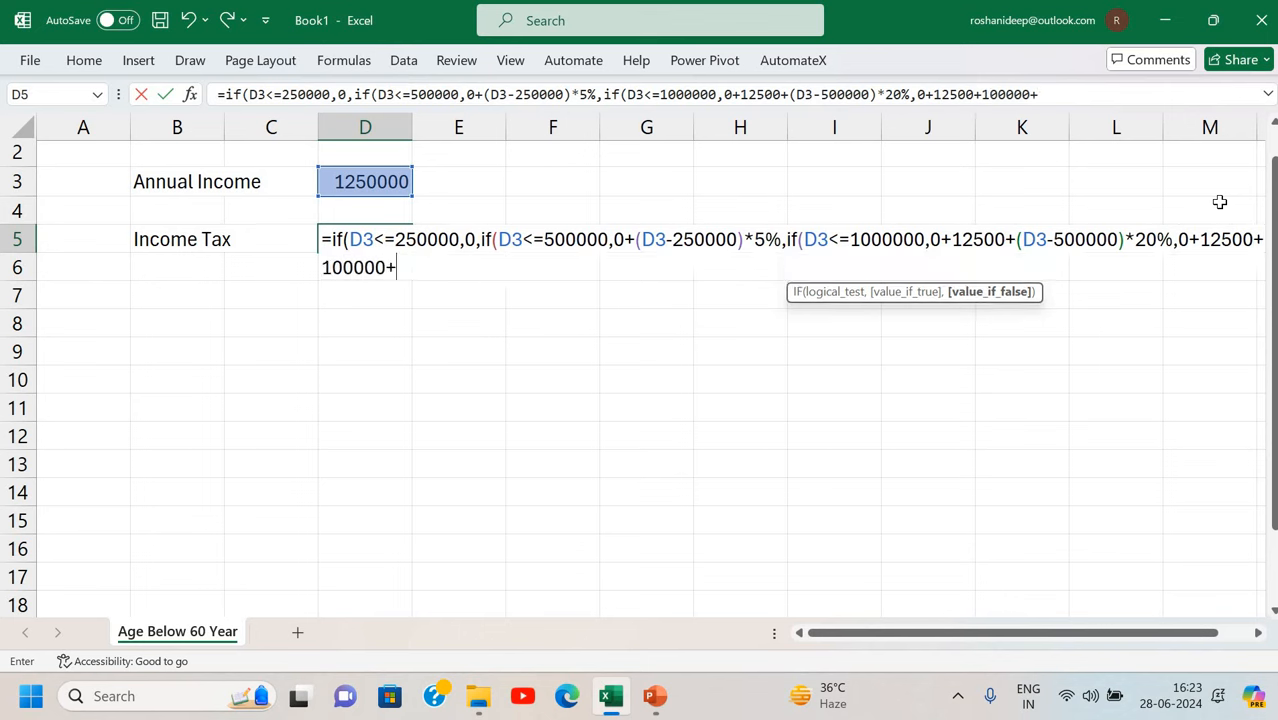
text(()
click(396, 183)
text(1000000)
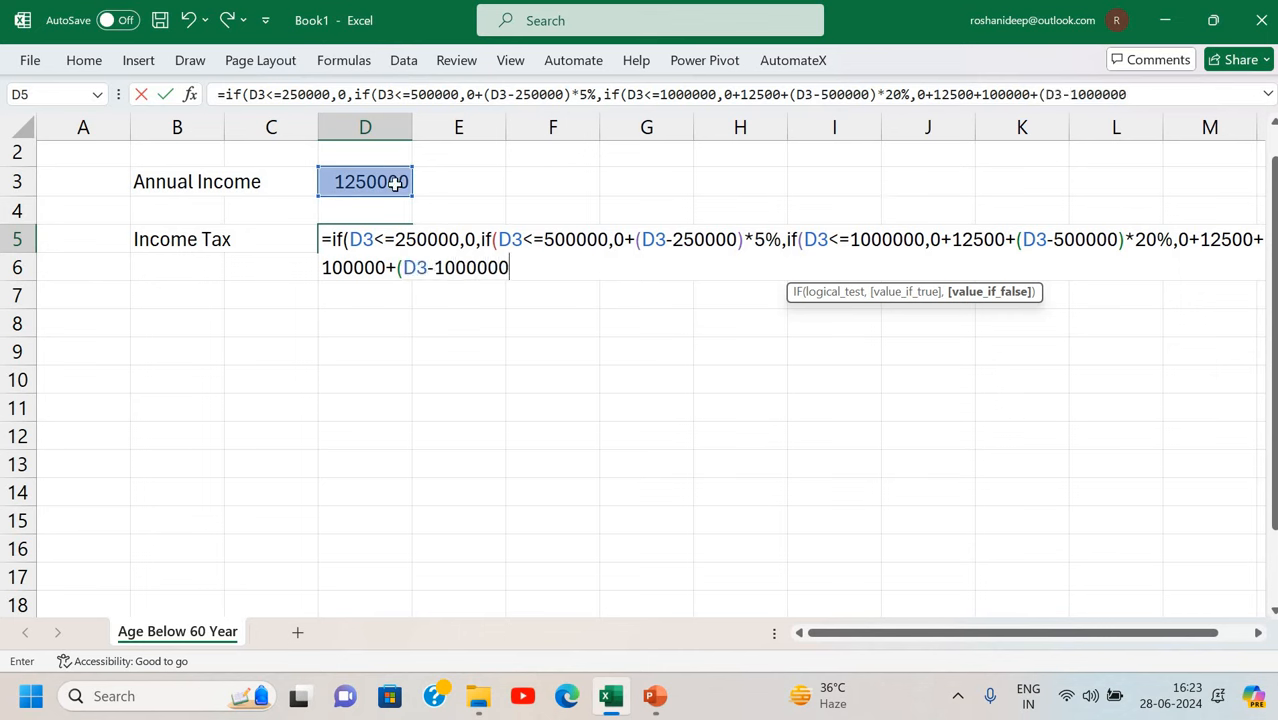
text()*30%)
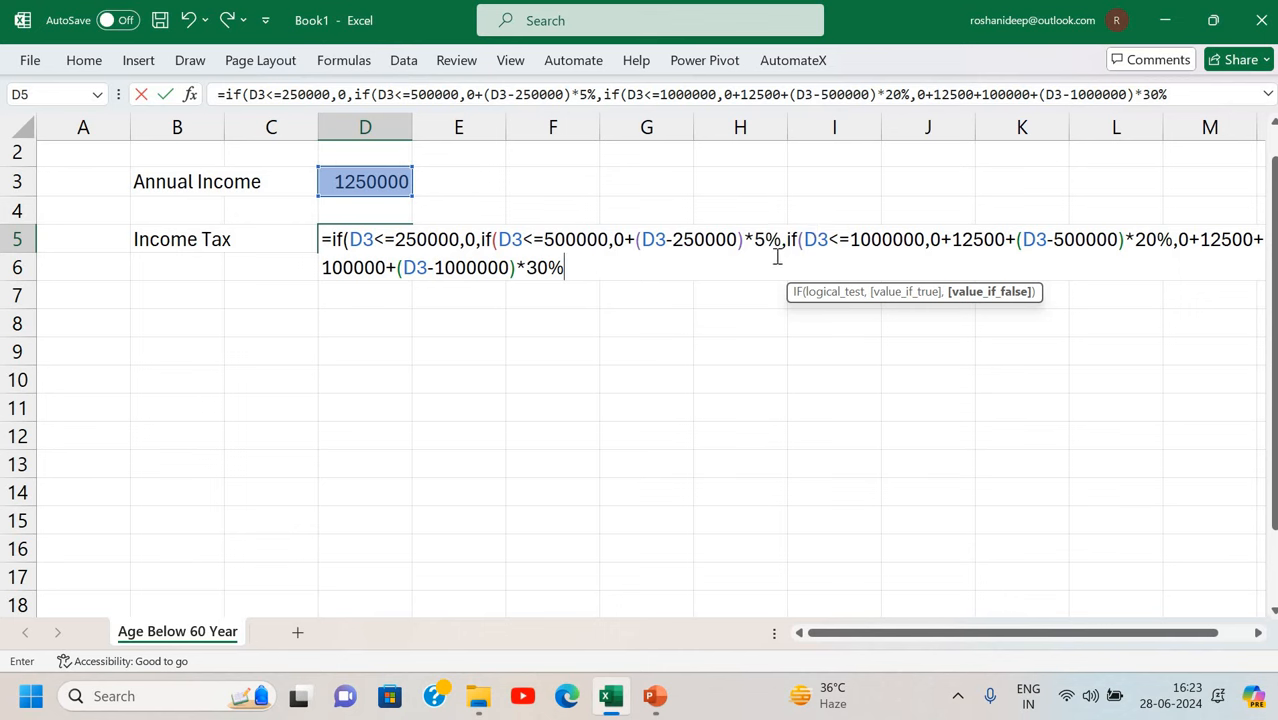
key(Return)
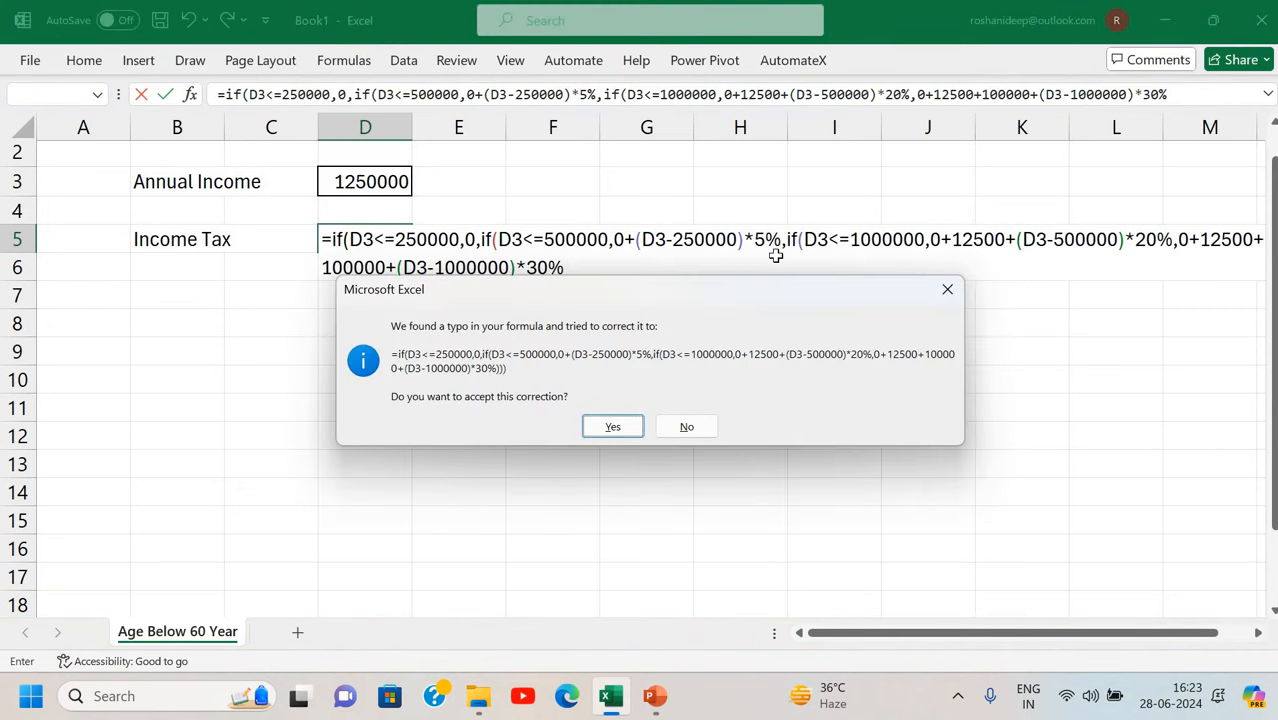
key(Return)
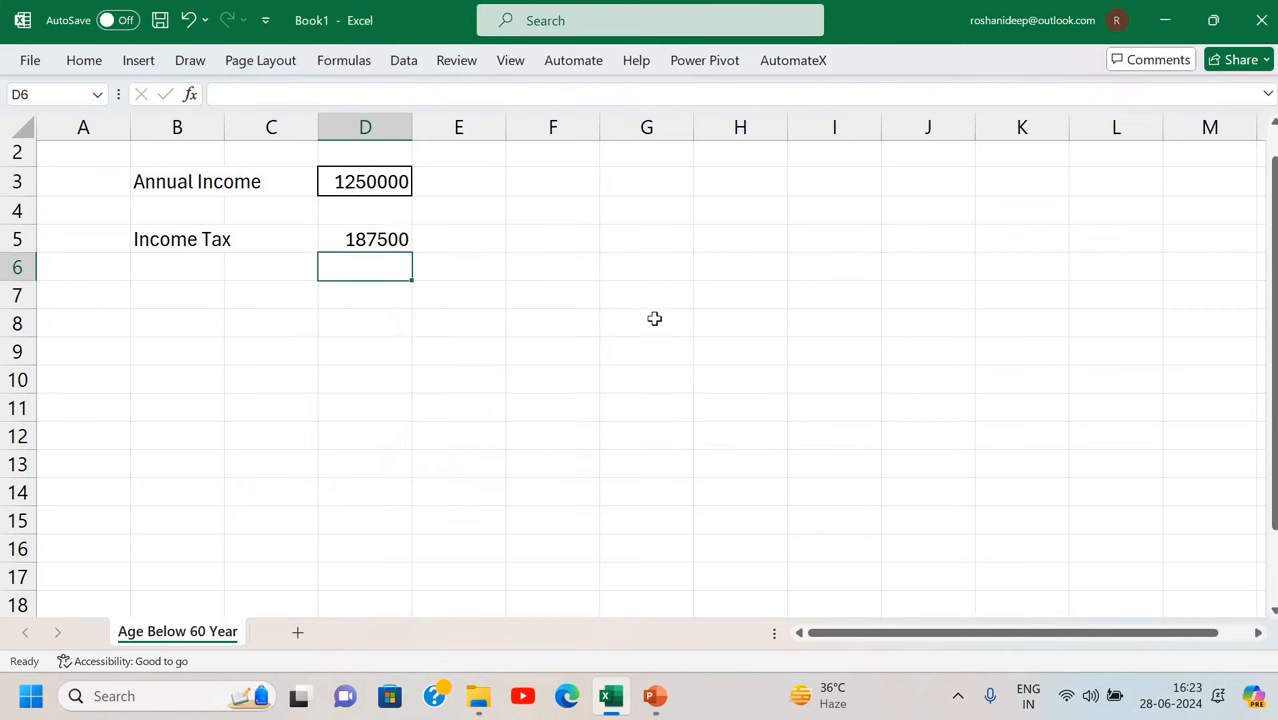
key(Up)
key(F2)
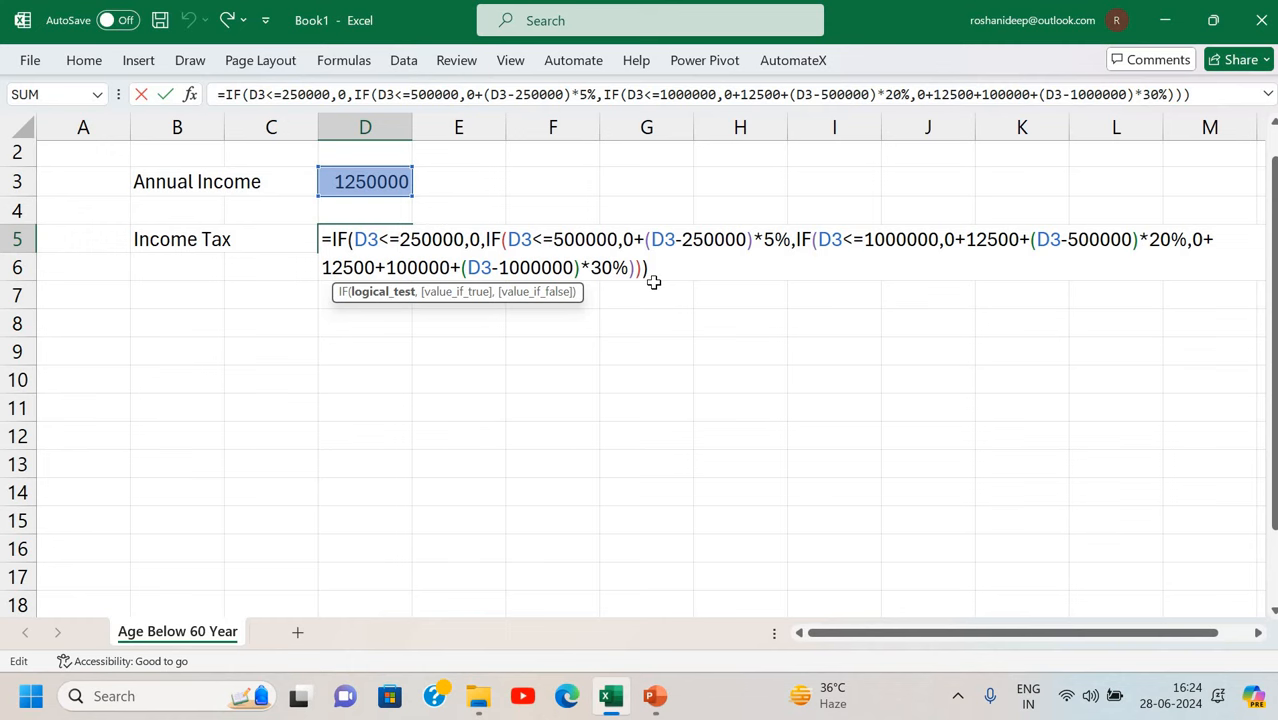
key(Return)
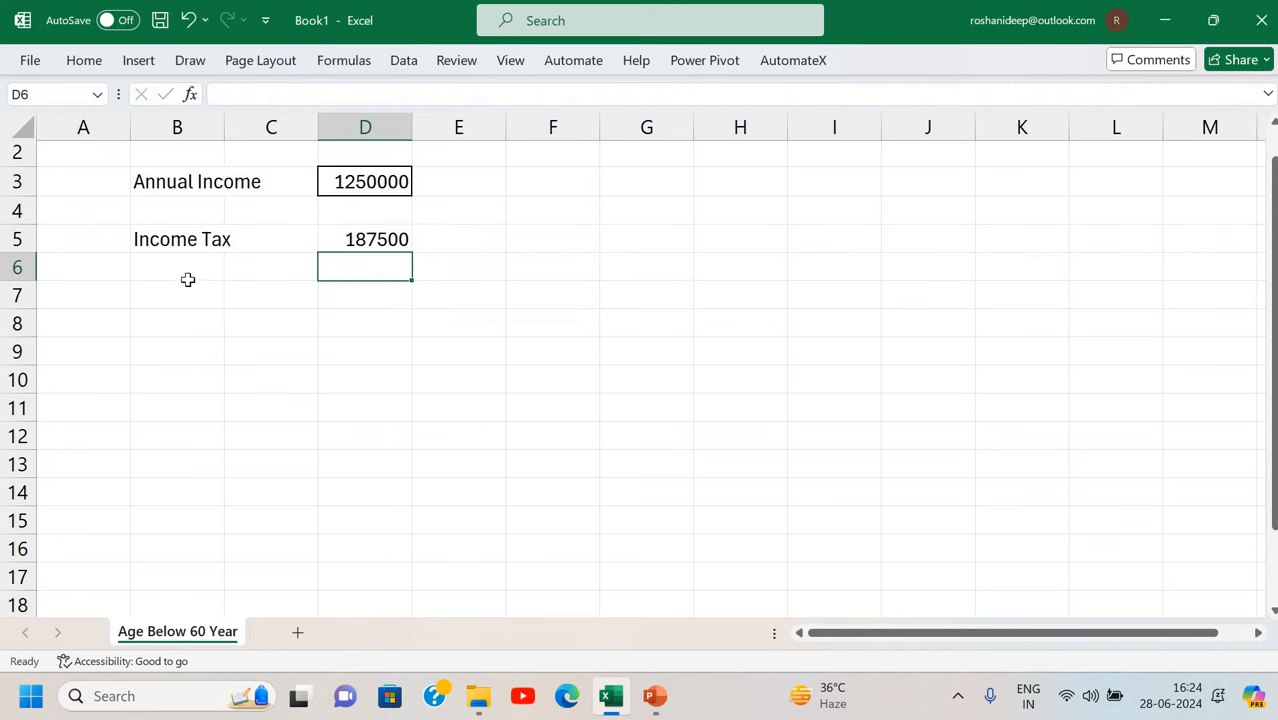
Enter the label 'Less: Rebate u/s 87A' in A7.
click(123, 301)
text(L)
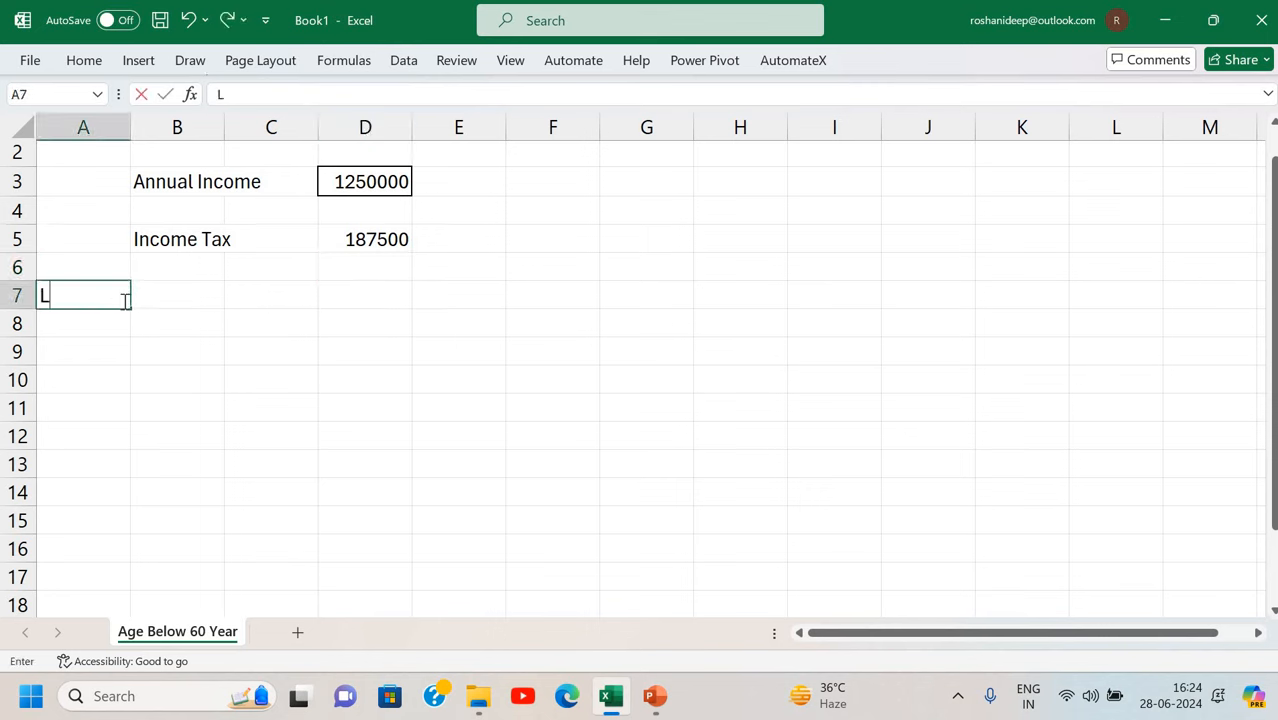
text(ess: R)
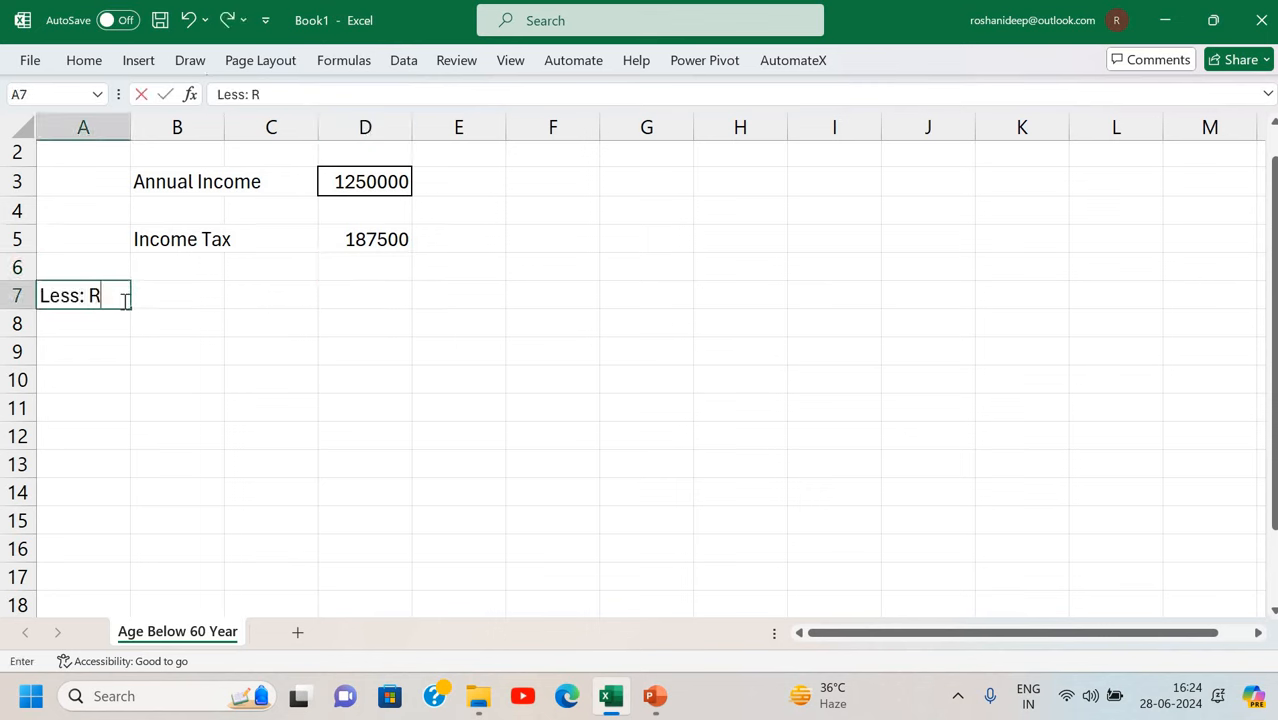
text(ebate)
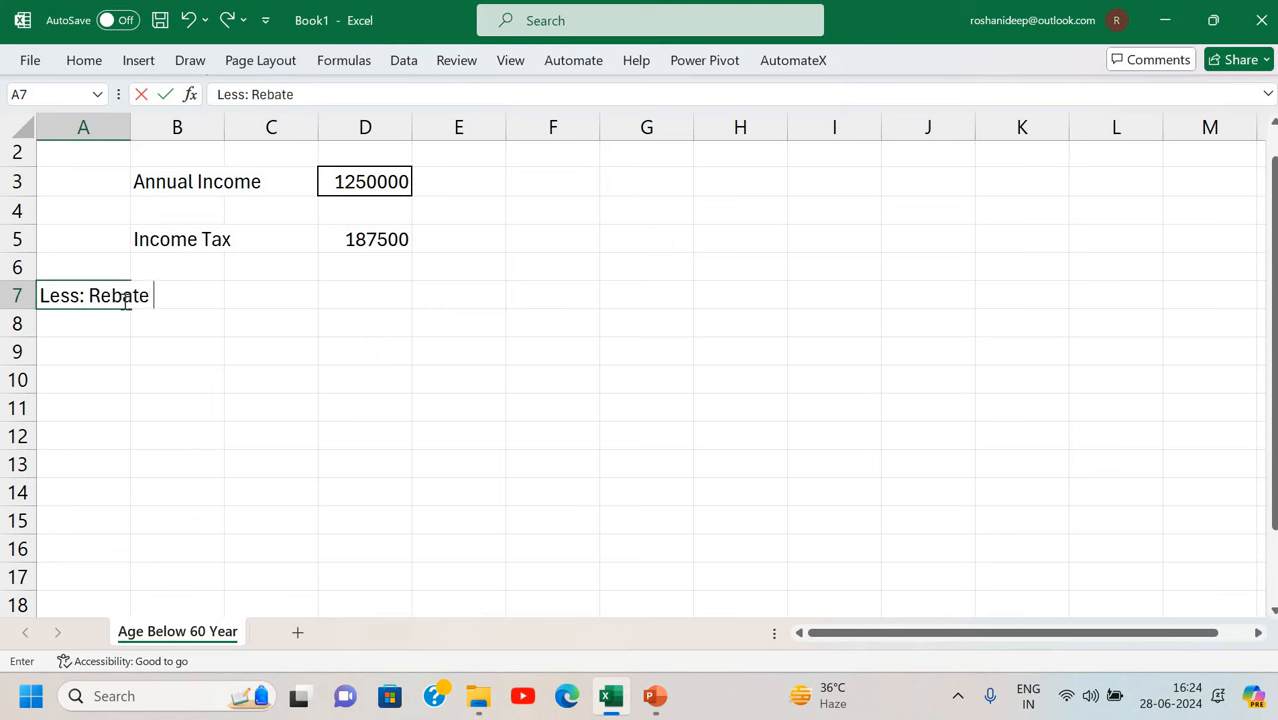
text( u/s 87A)
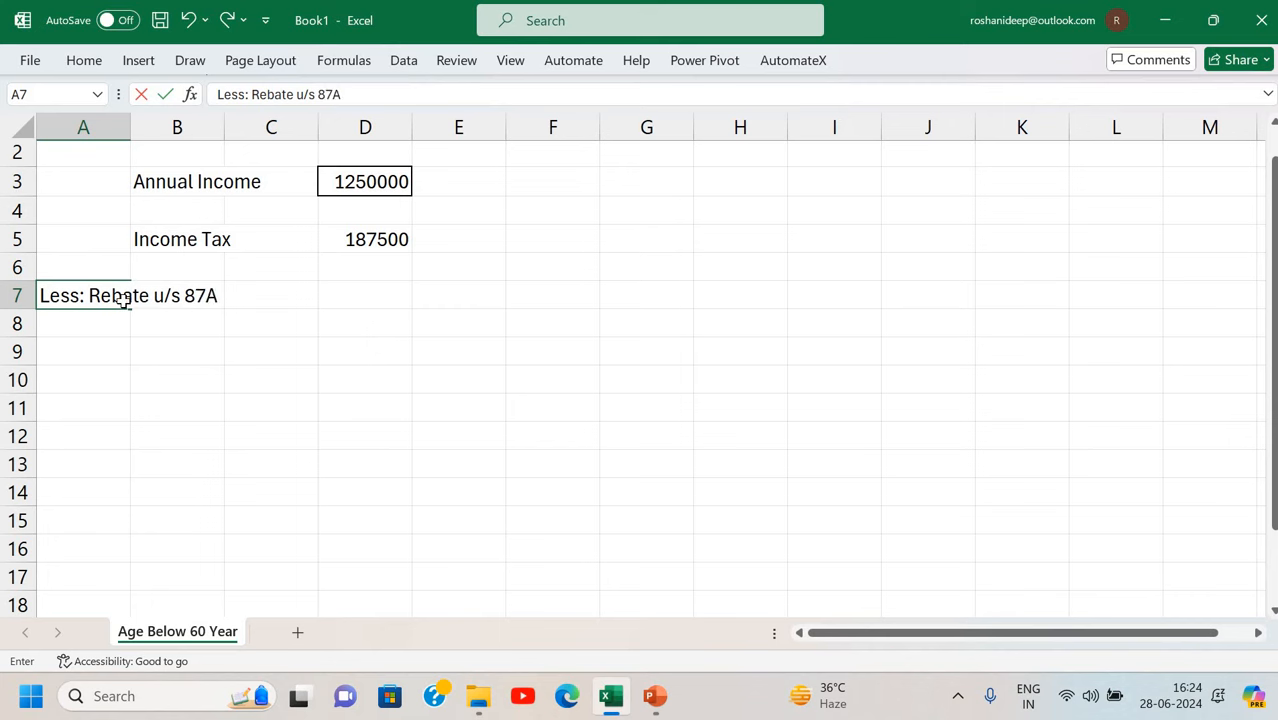
key(Return)
key(Up)
key(Right)
key(Right)
key(Right)
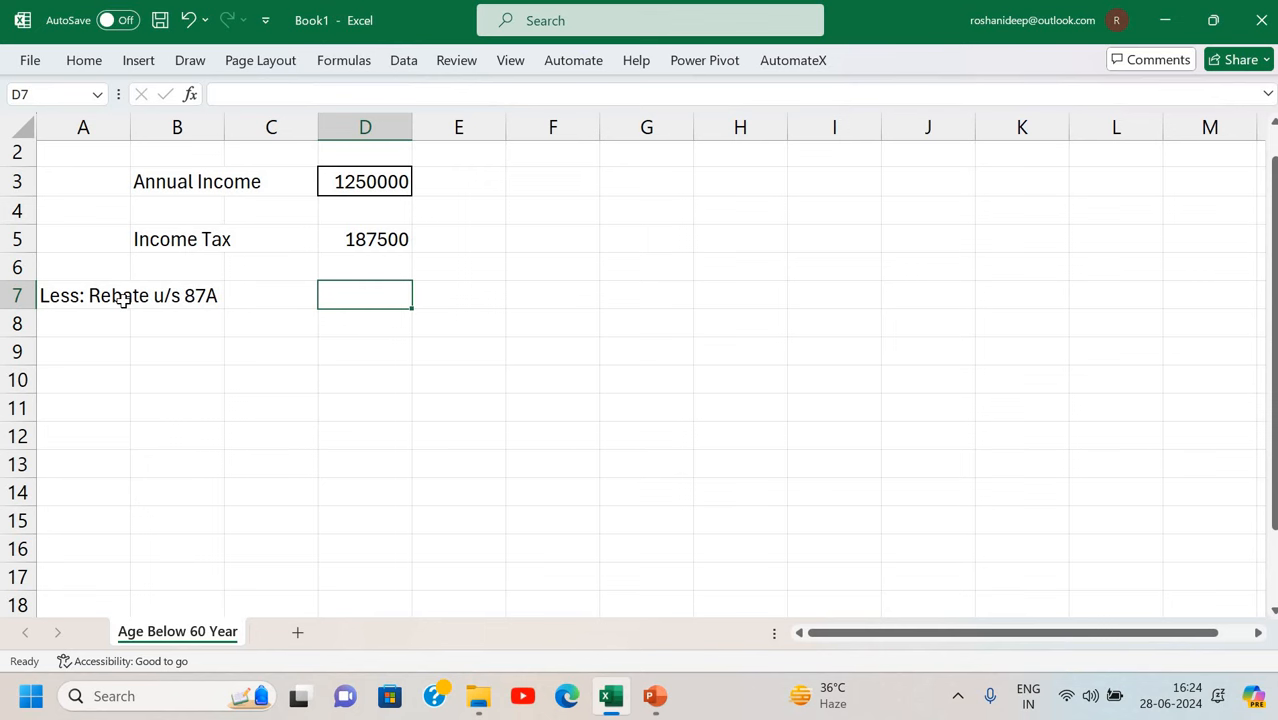
Enter =IF(D3<=500000,D5,0) in D7 as the rebate amount.
text(=)
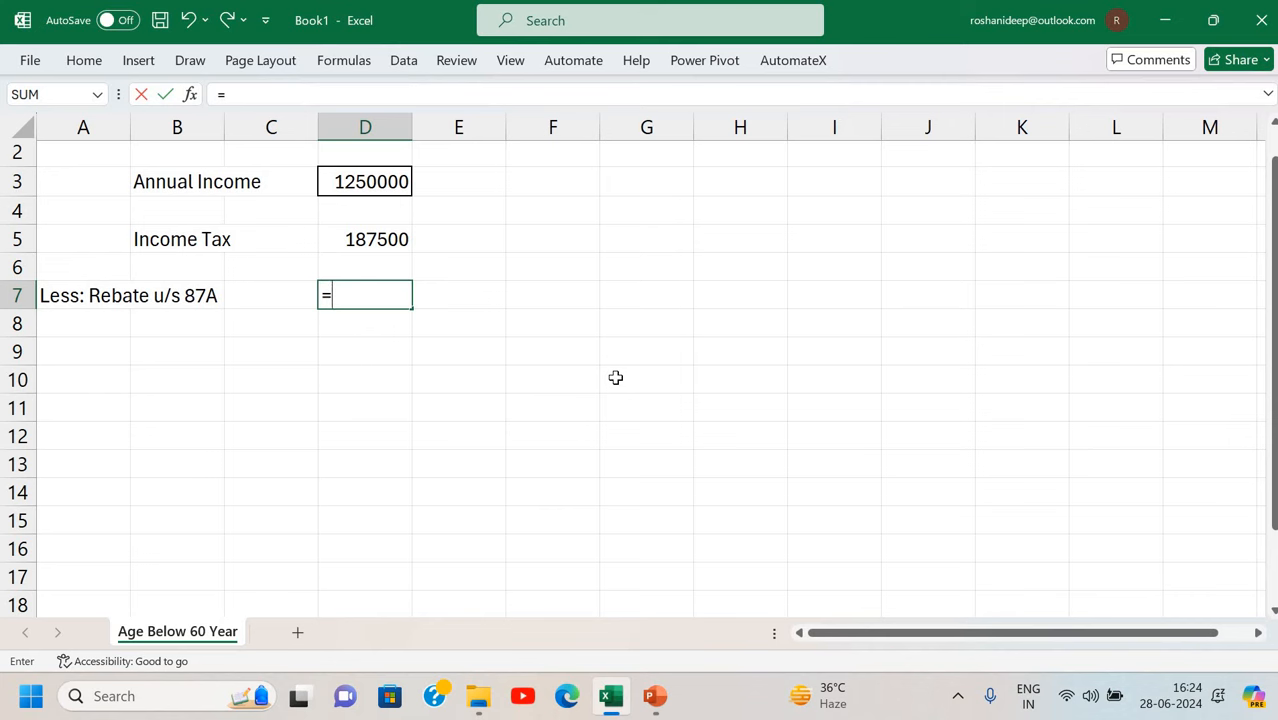
text(if()
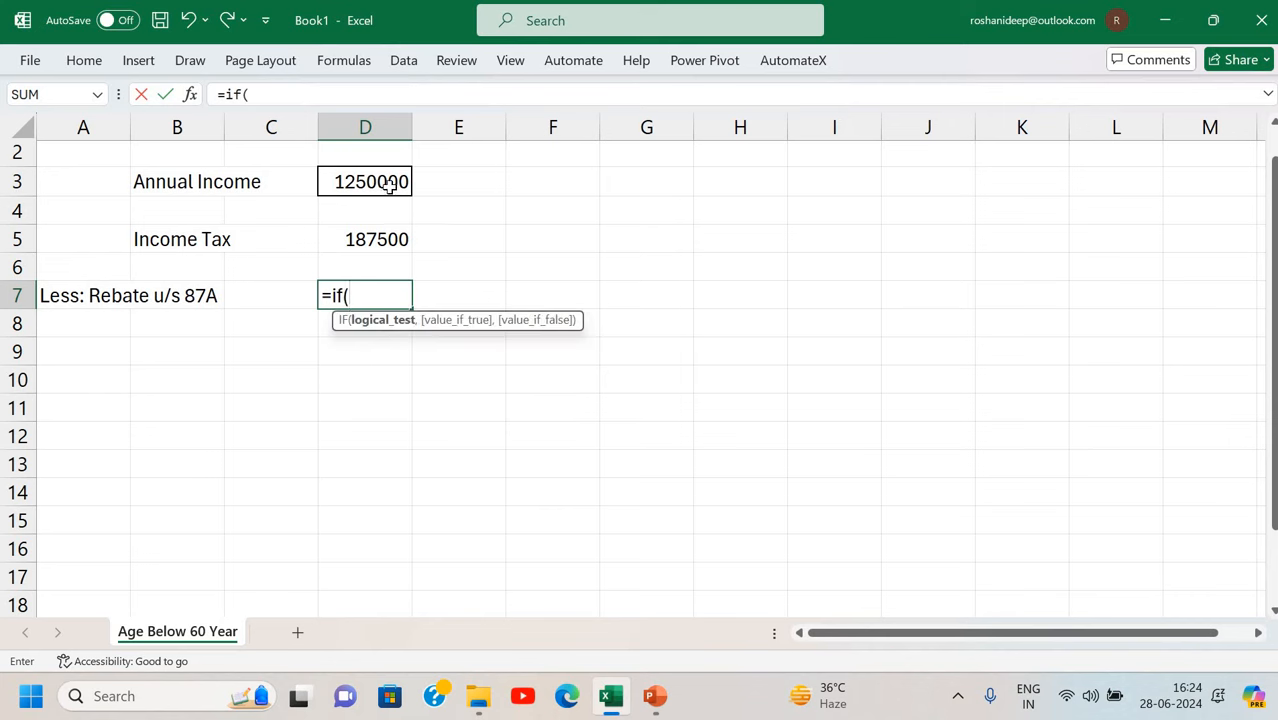
click(390, 183)
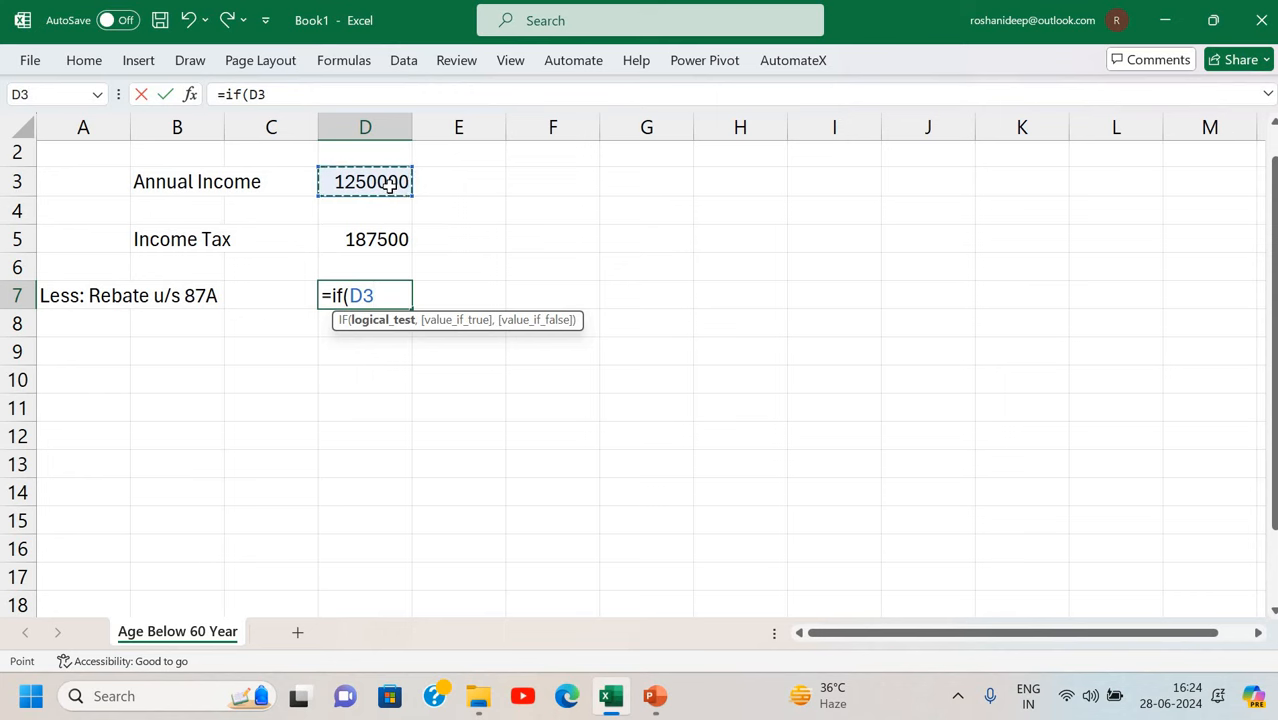
text(<=500000)
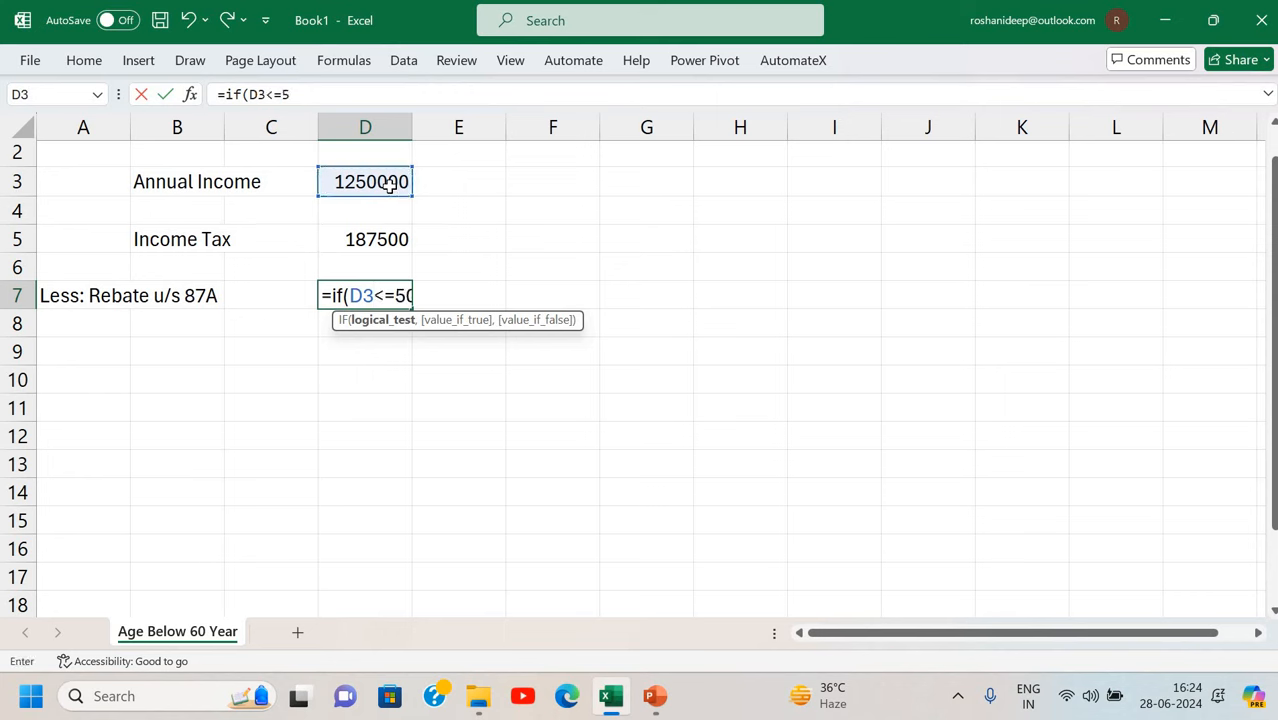
text(,)
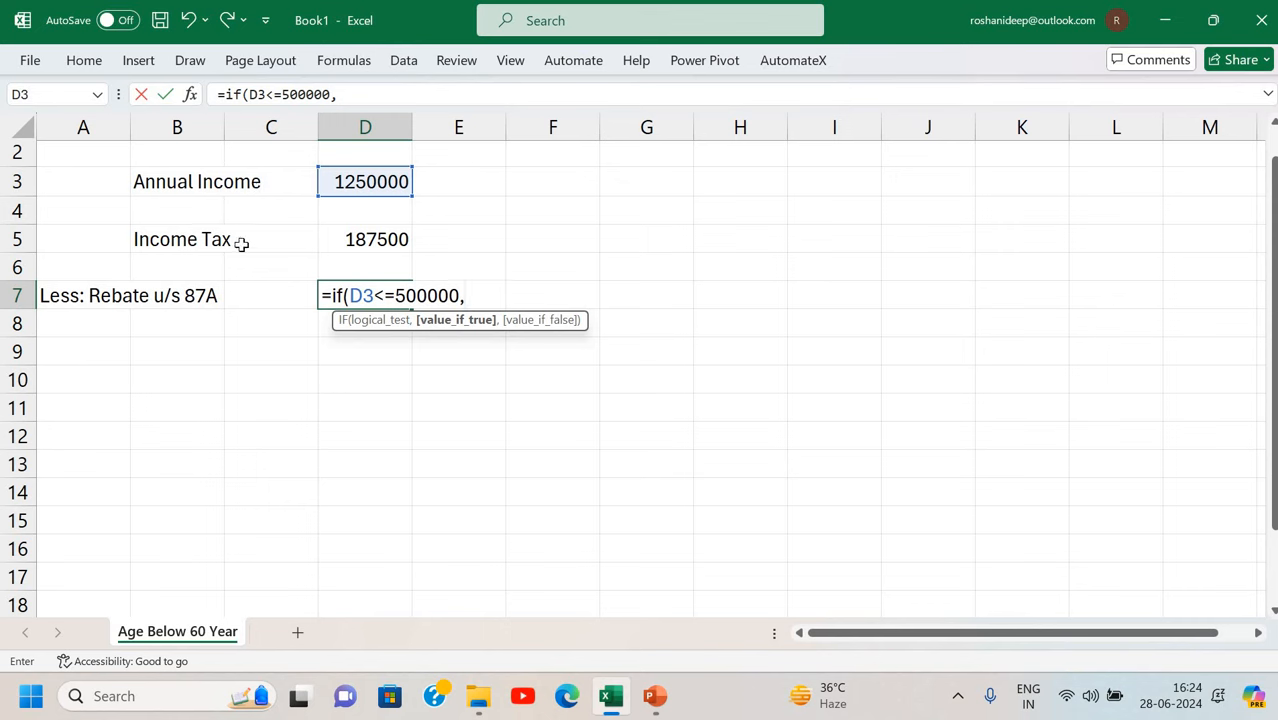
click(388, 234)
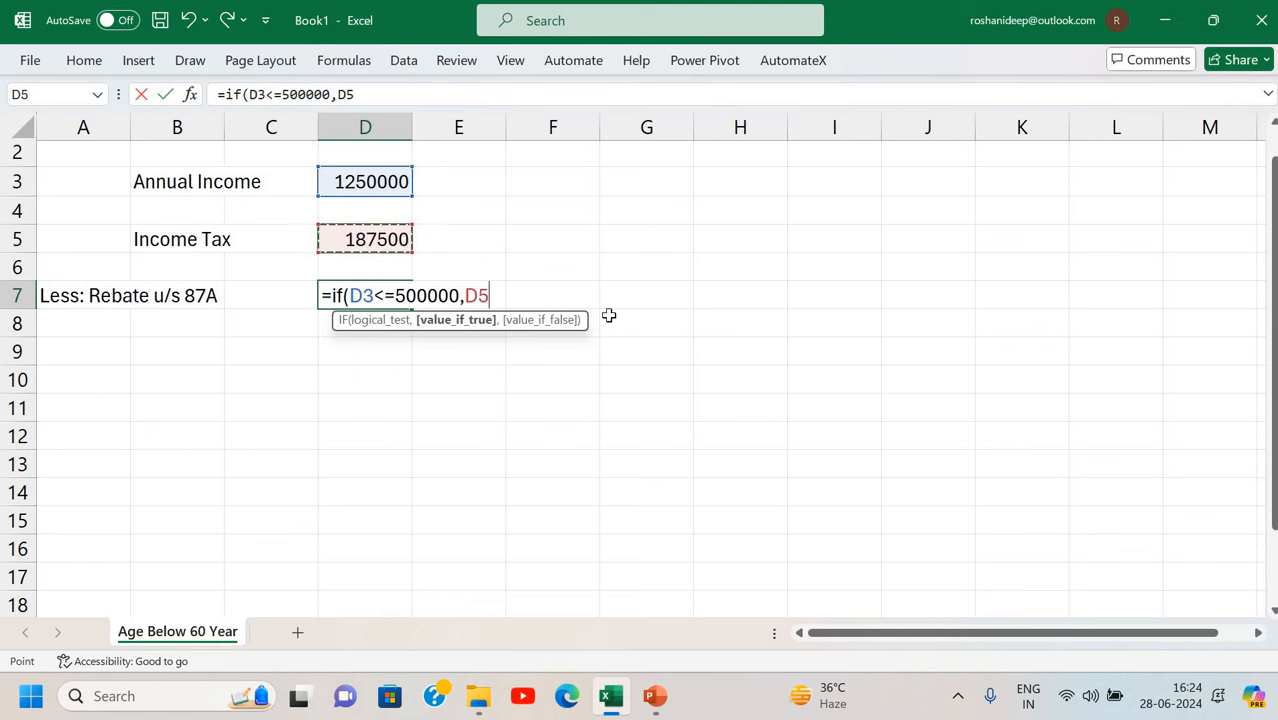
text(,)
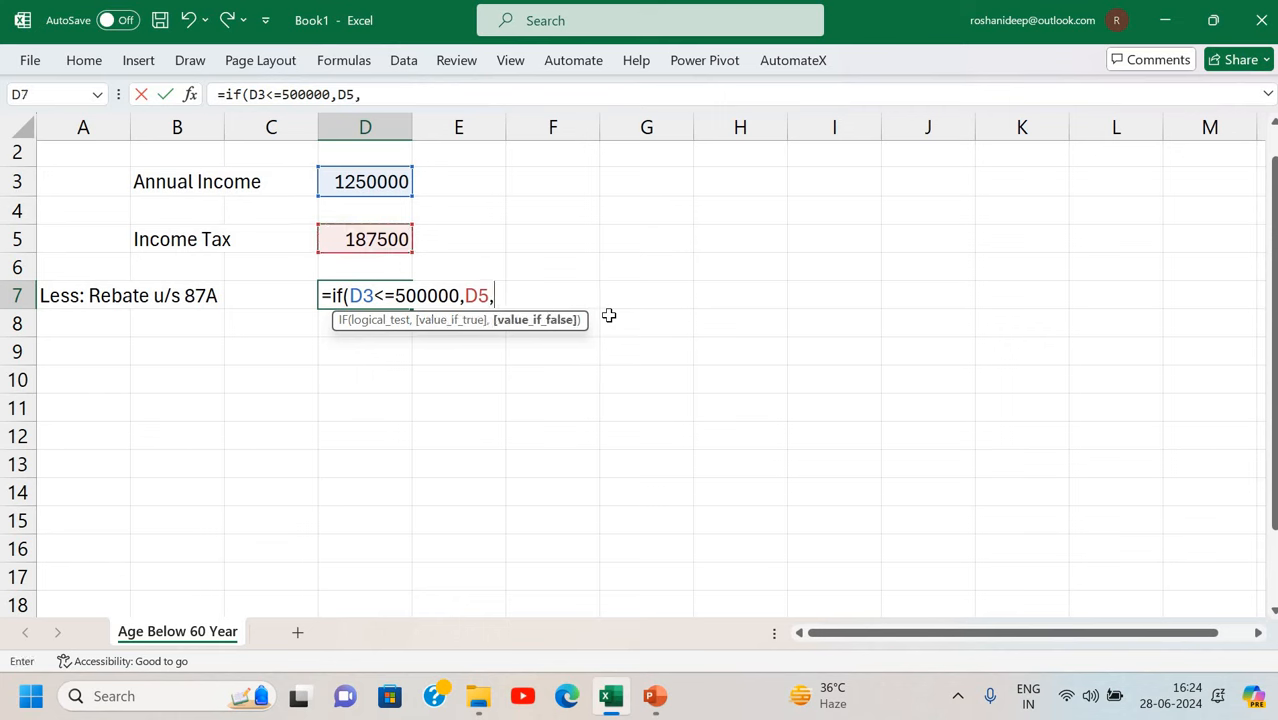
text(0))
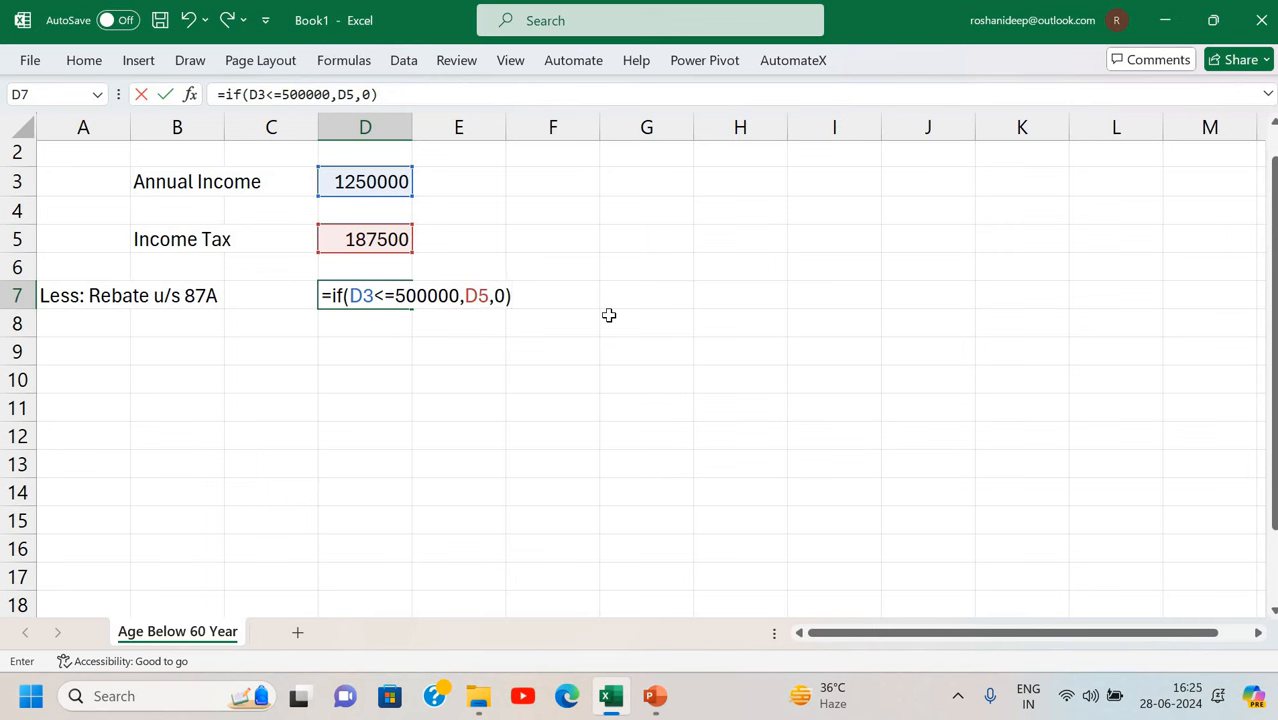
key(Return)
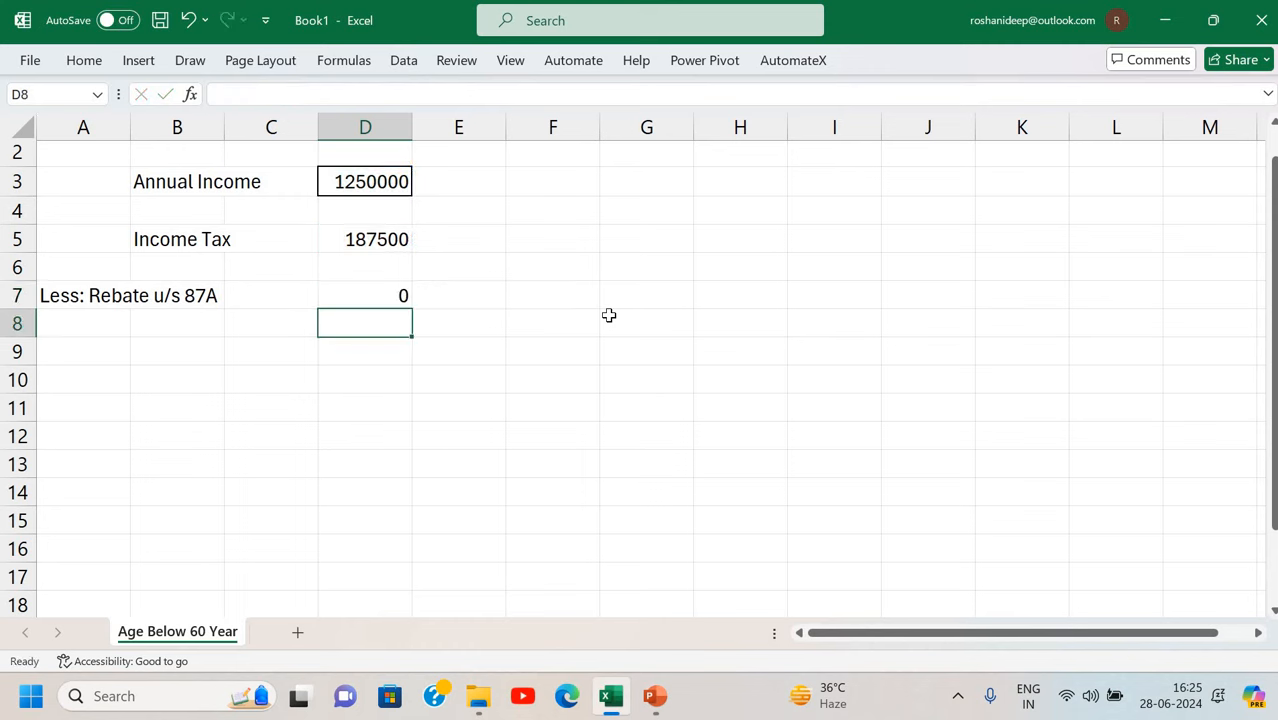
Test the rebate with a 450000 income, then restore D3 to 1250000.
key(Up)
key(Up)
key(Up)
key(Up)
key(Up)
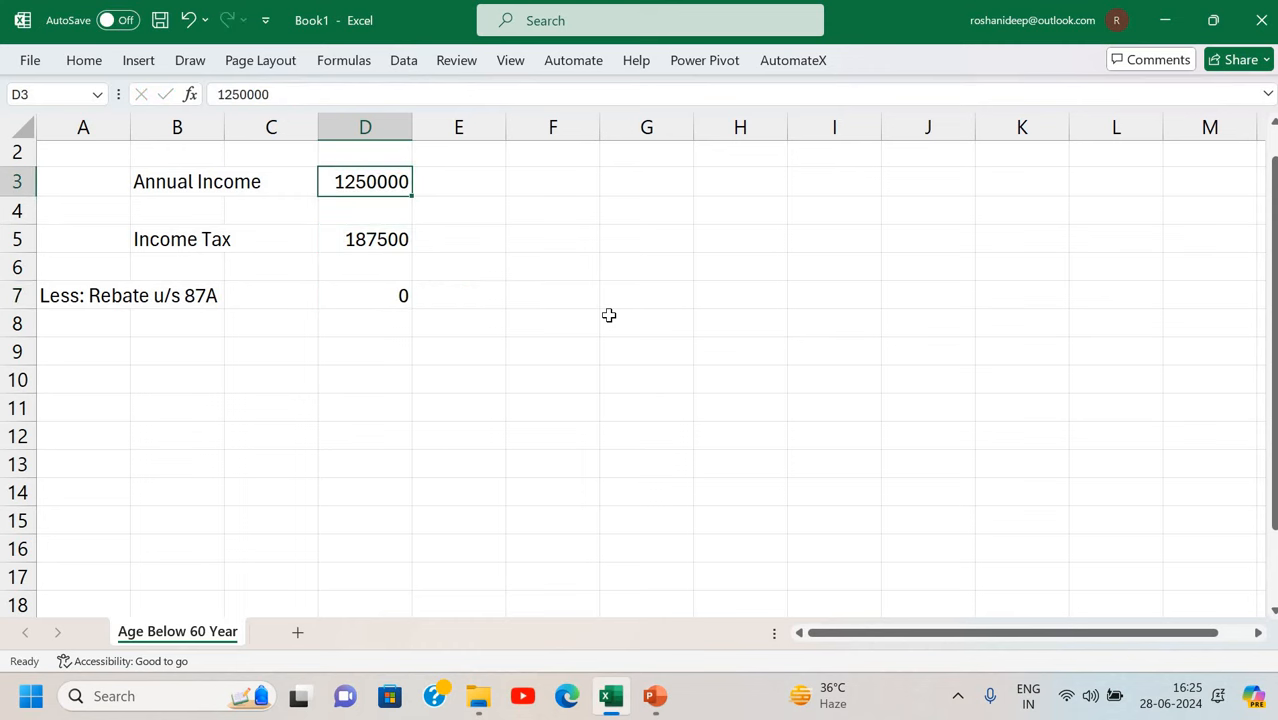
text(450000)
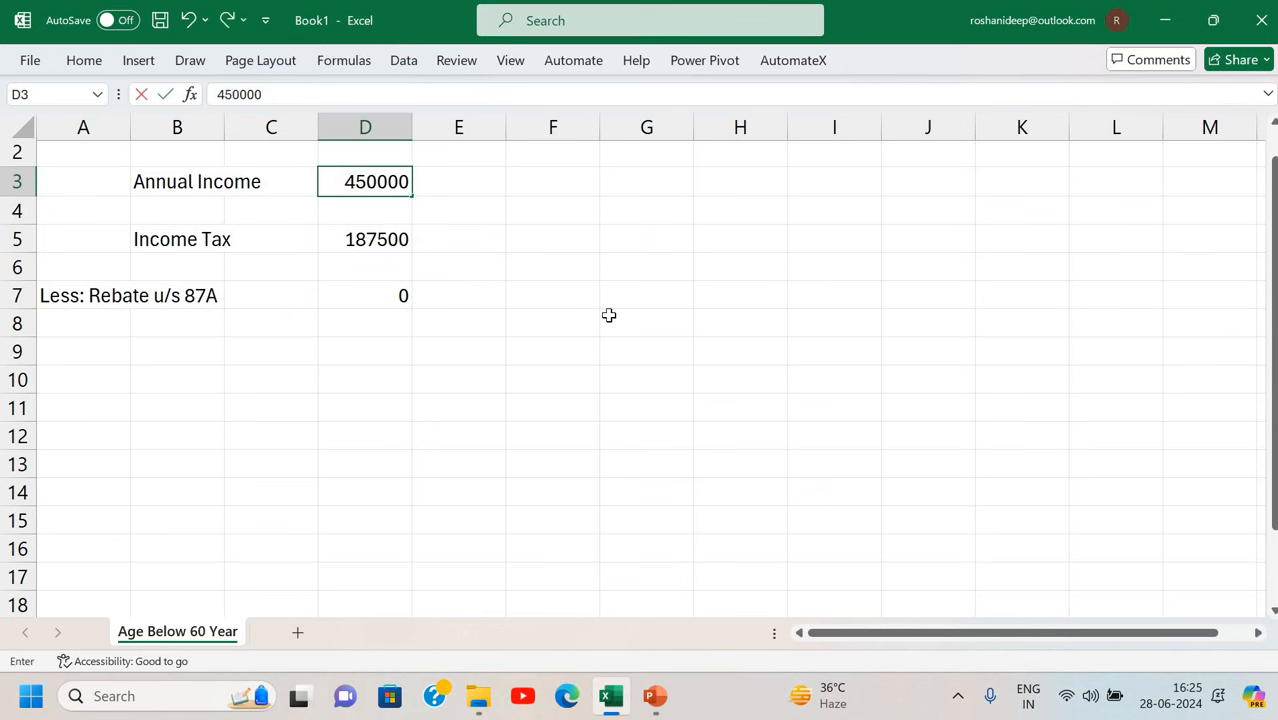
key(Return)
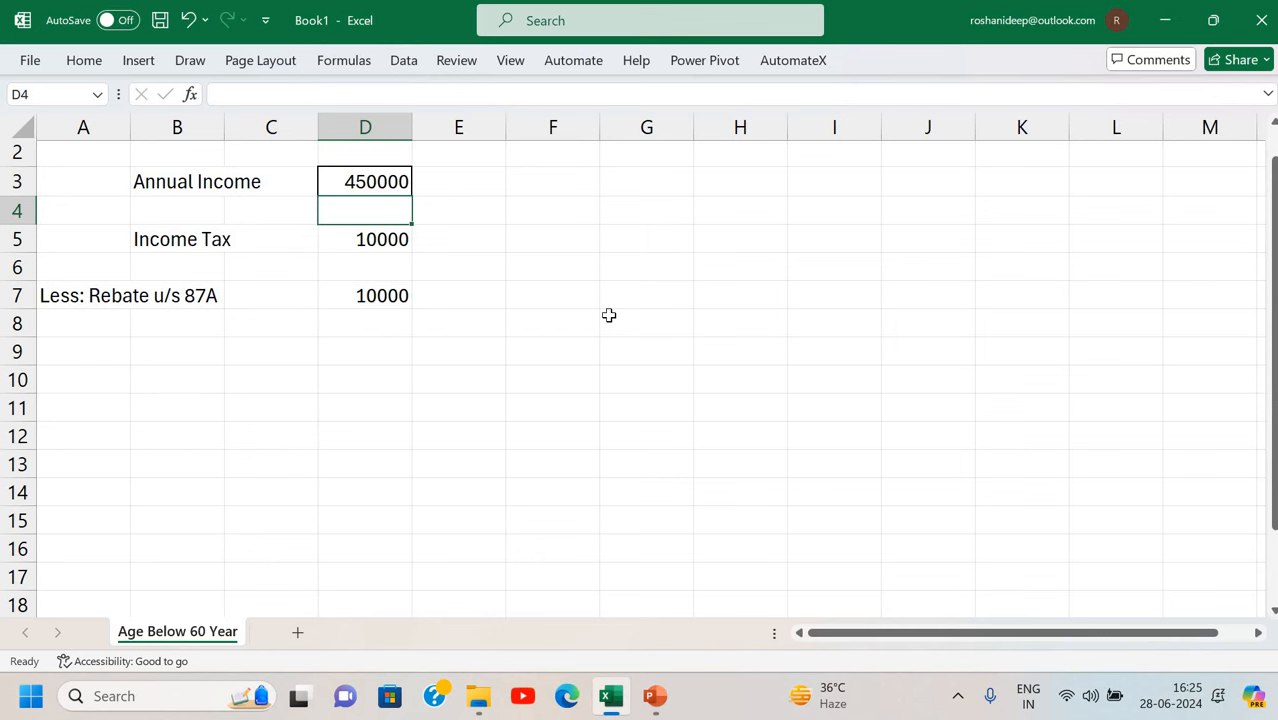
key(Up)
key(Up)
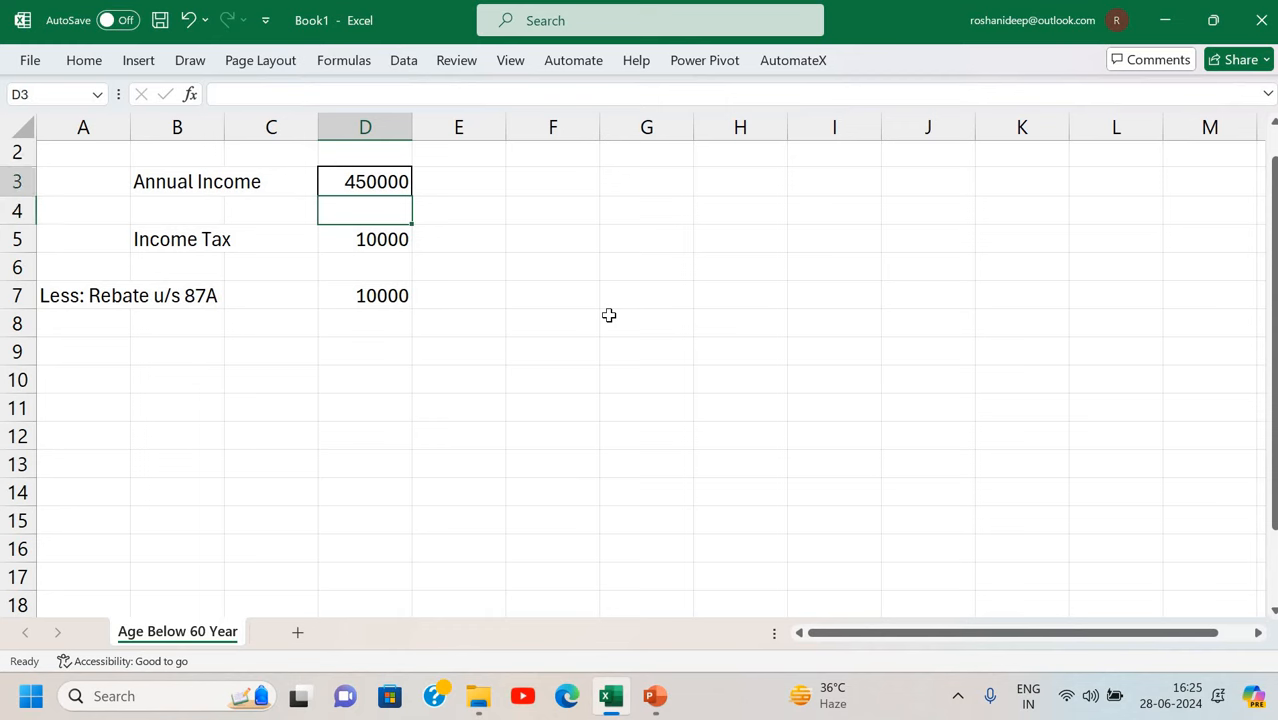
key(Down)
text(12)
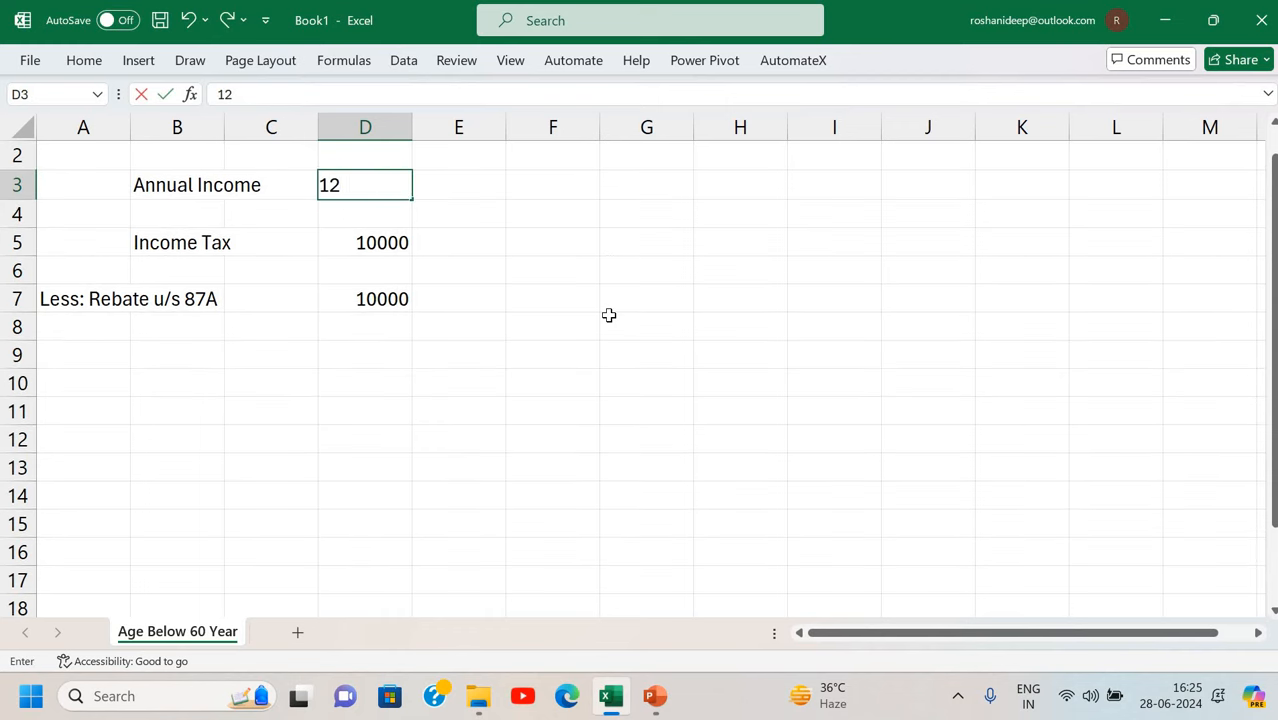
text(50000)
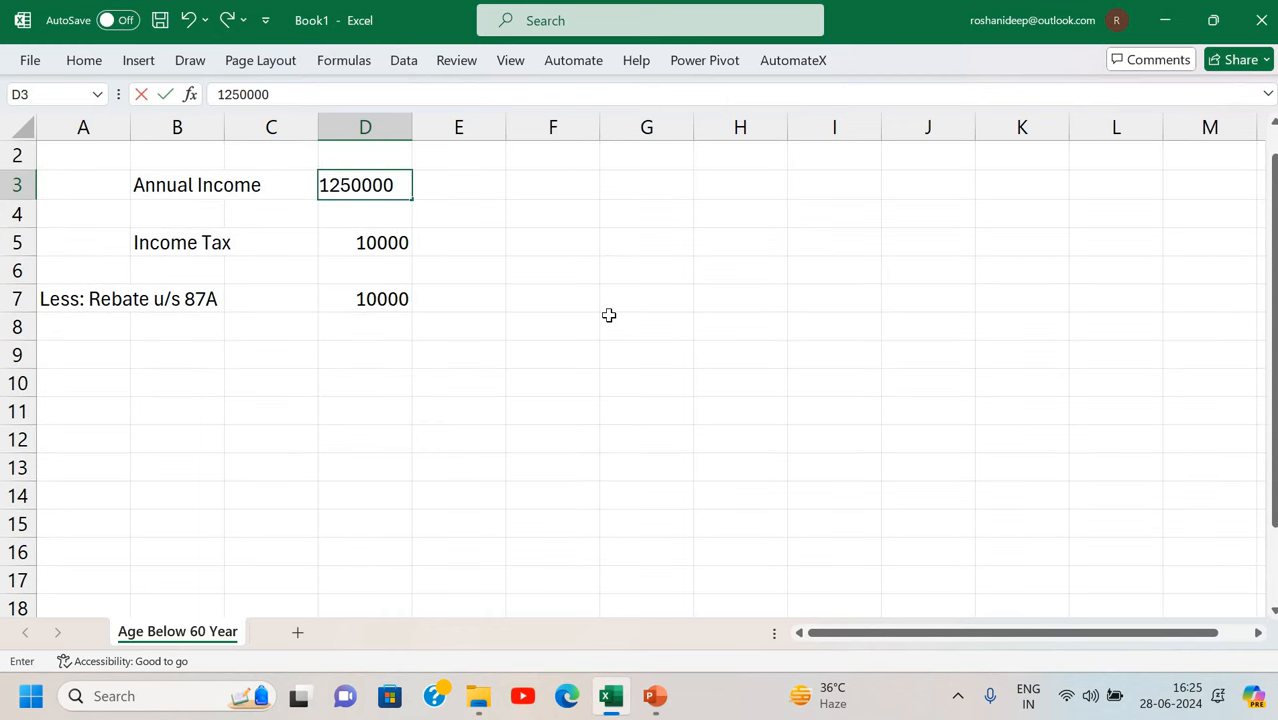
key(Return)
key(Down)
key(Down)
key(Down)
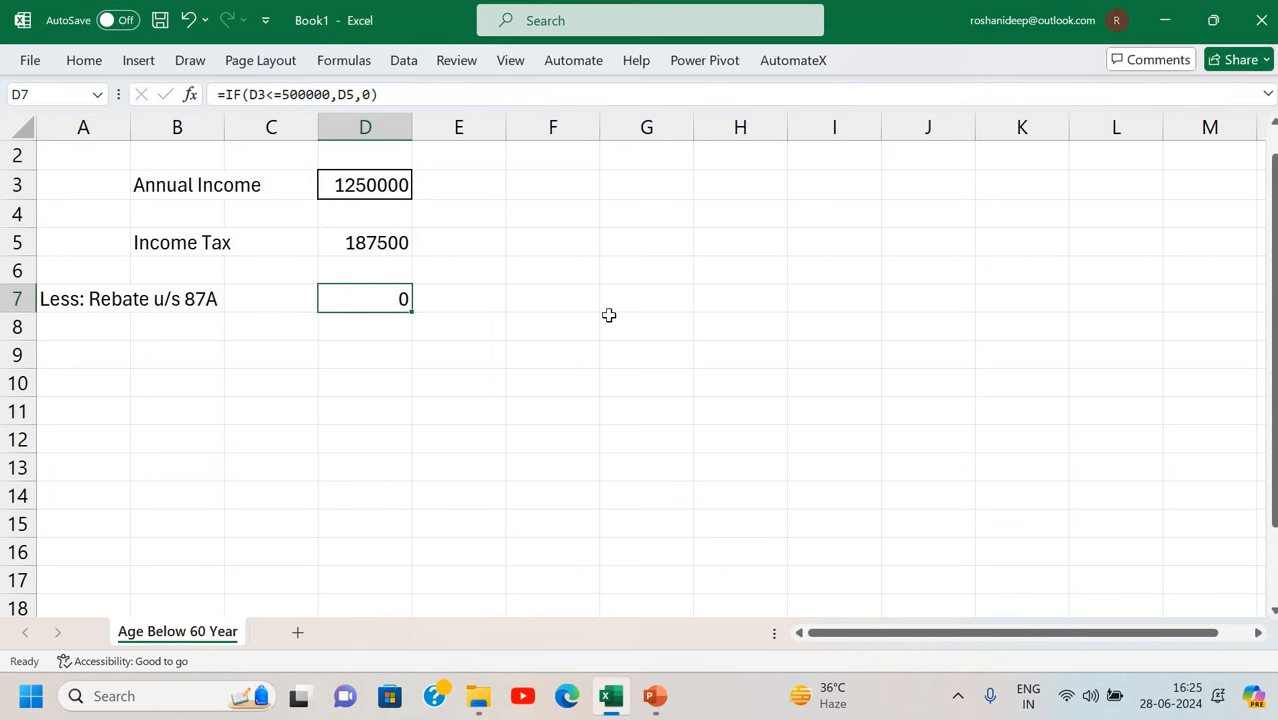
key(Left)
key(Left)
key(Down)
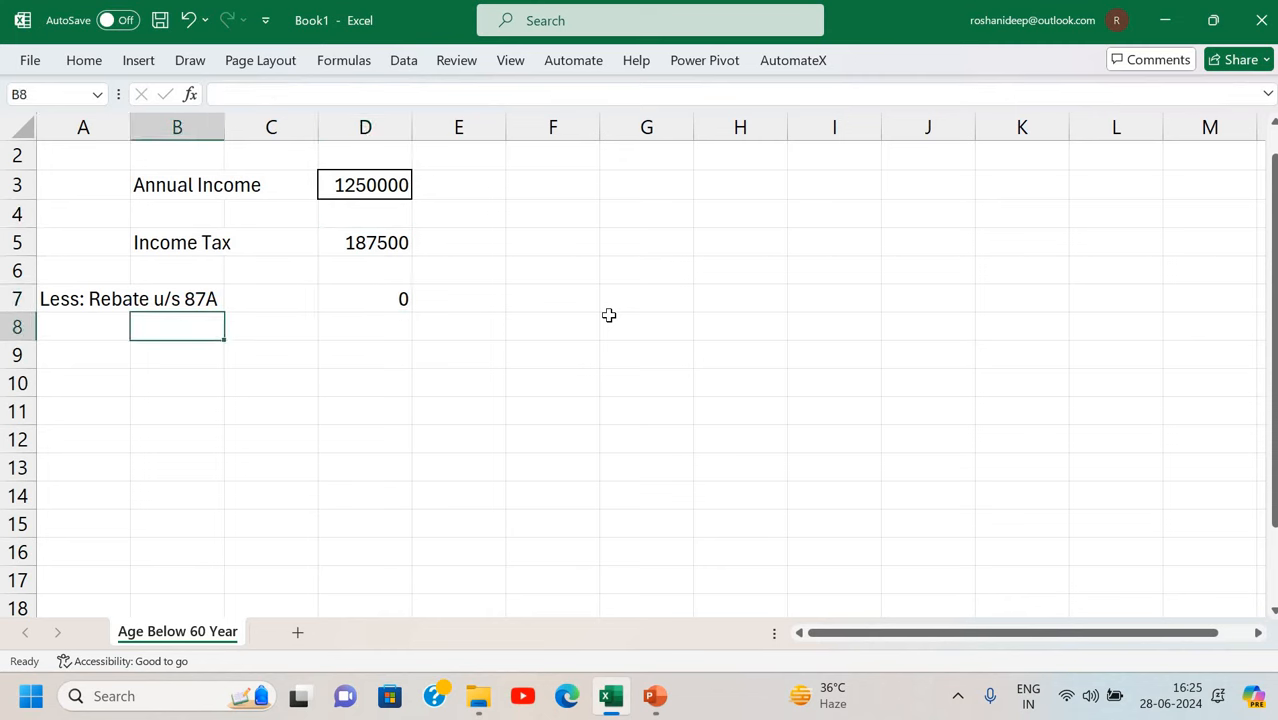
Enter 'Income Tax after Rebate' in B8 and widen column C to fit.
text(Income Ta)
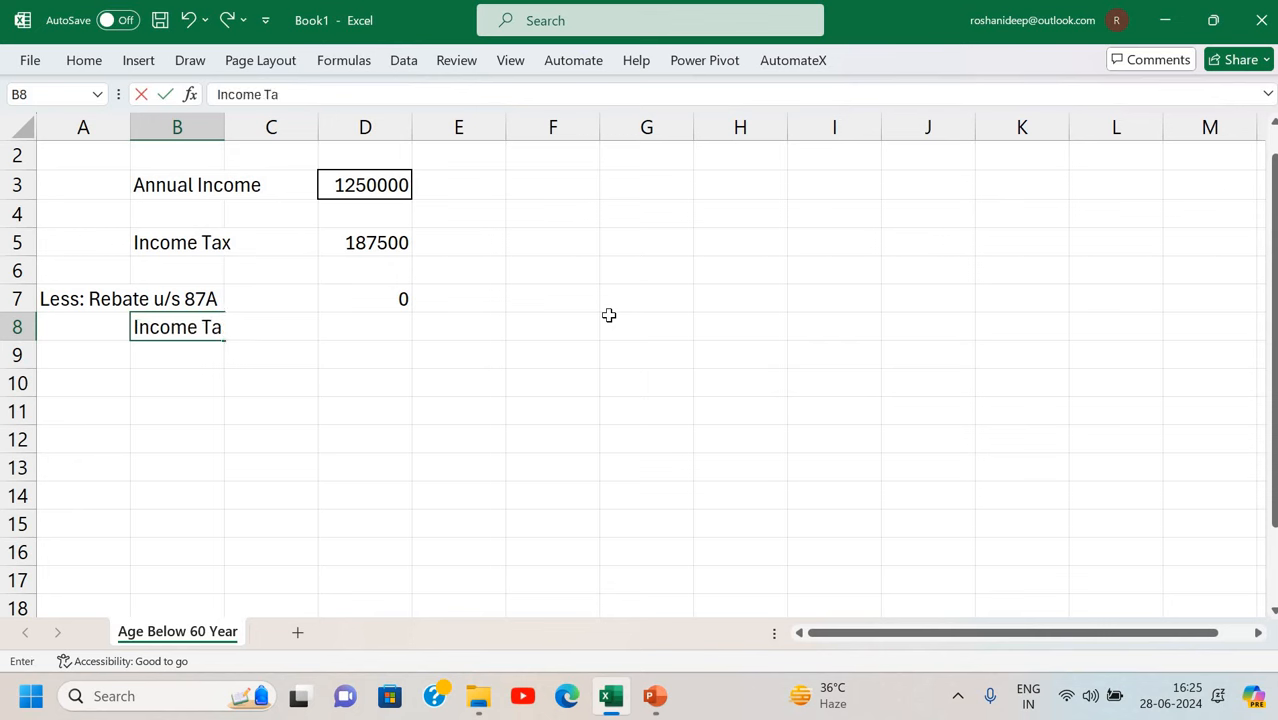
text(x after Reb)
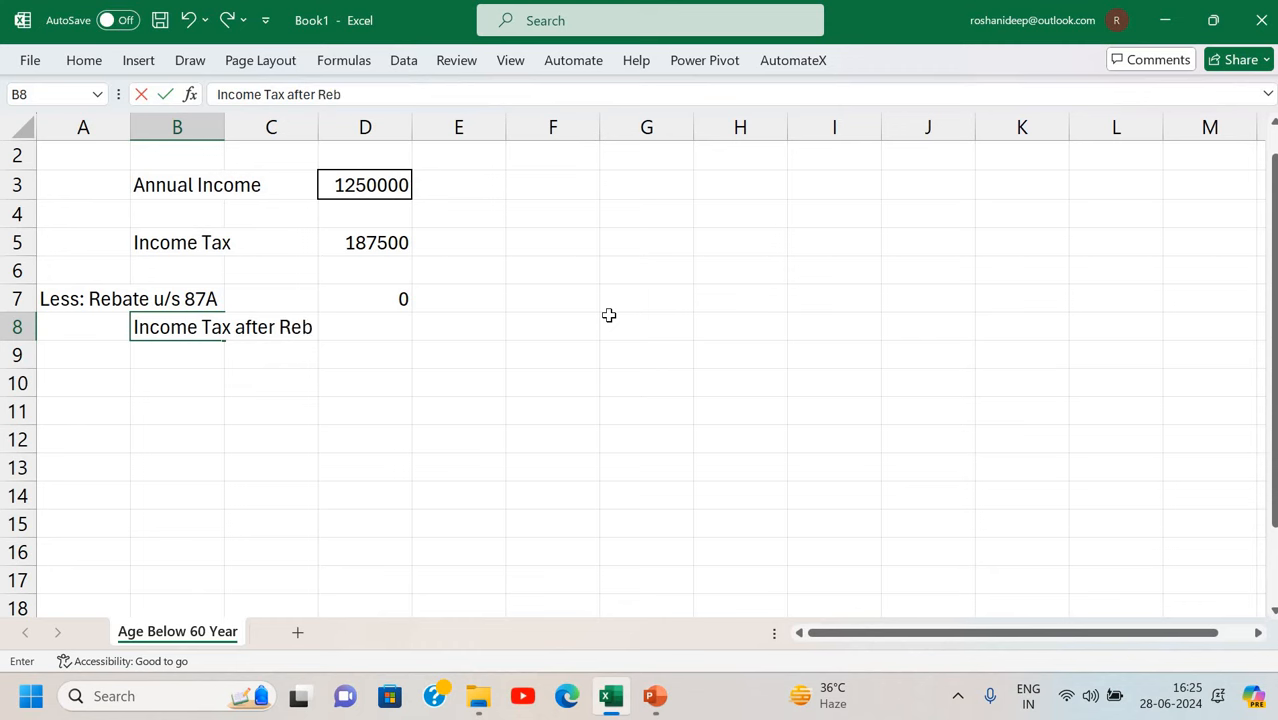
text(ate)
key(ctrl+Return)
key(Right)
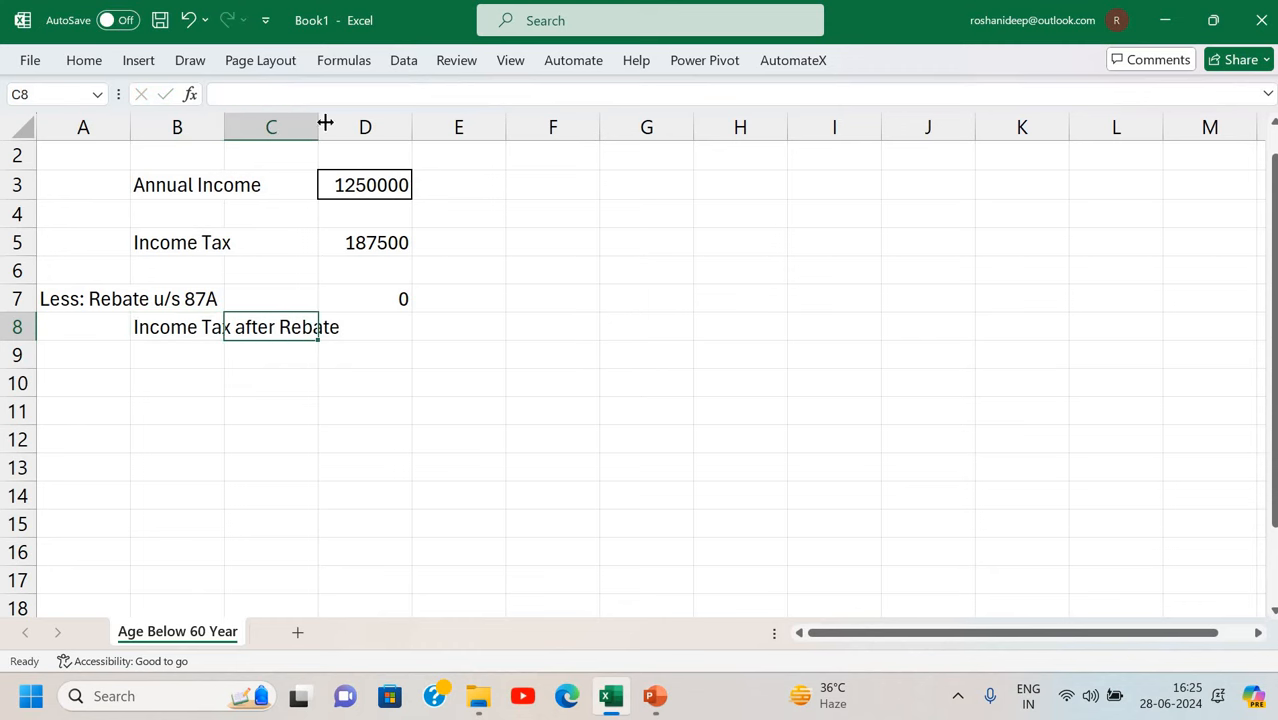
drag(325, 122, 362, 125)
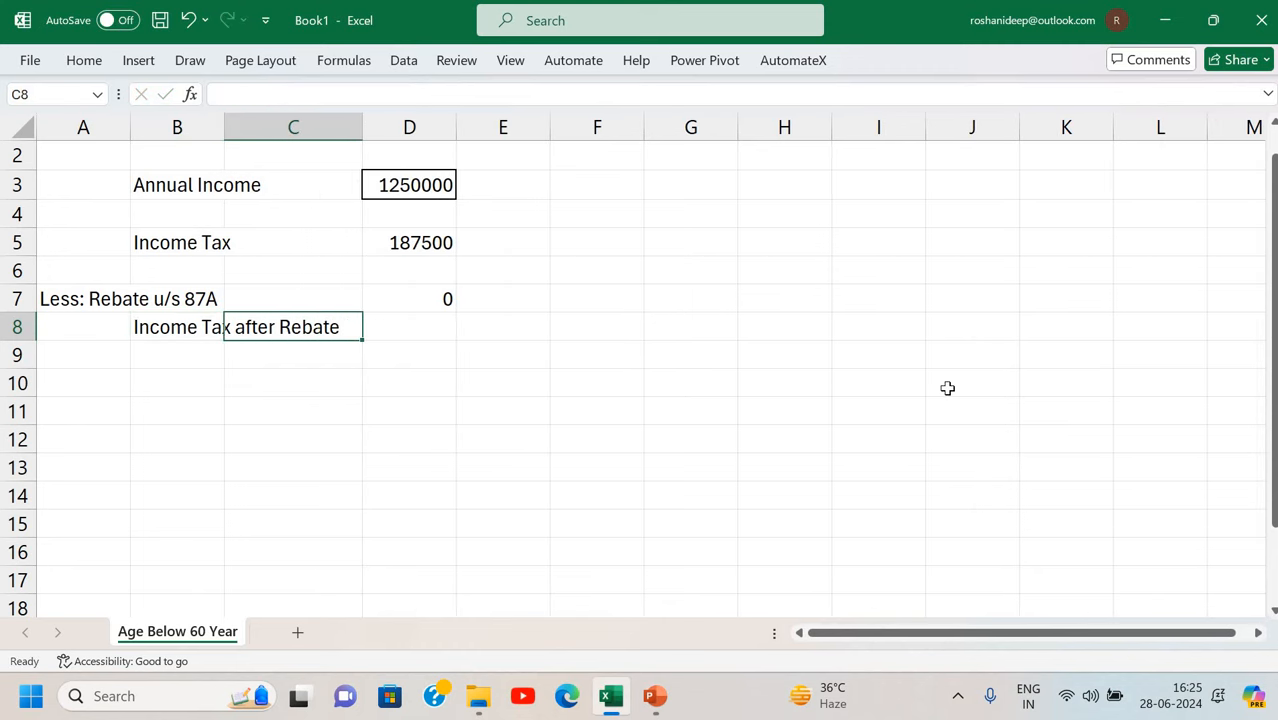
Enter =D5-D7 in D8, showing 187500 tax after rebate.
key(Right)
text(=)
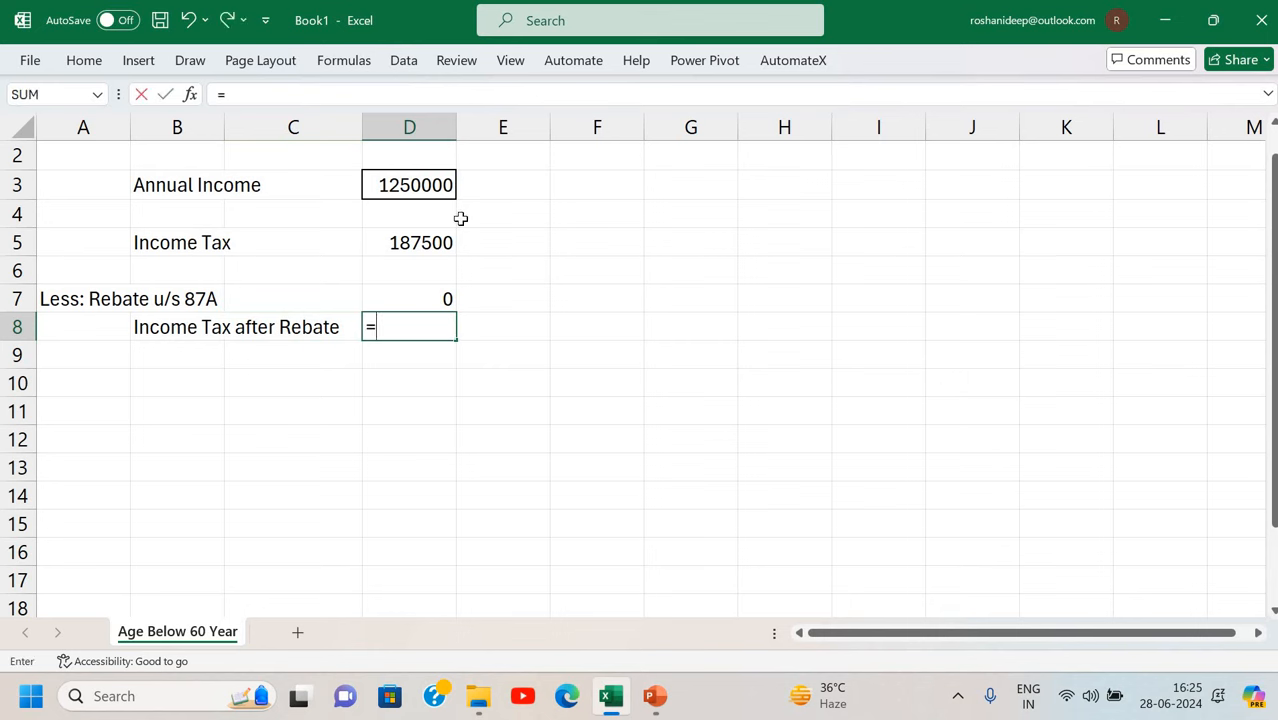
click(400, 238)
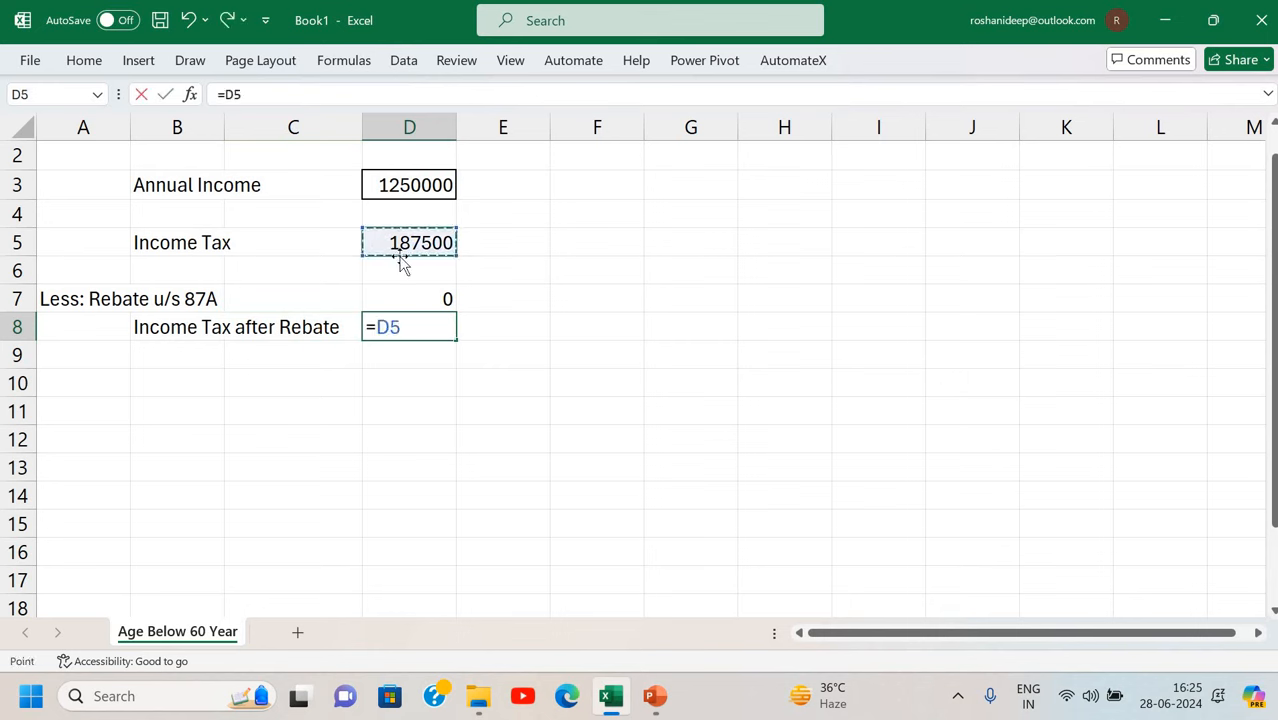
text(-)
click(412, 297)
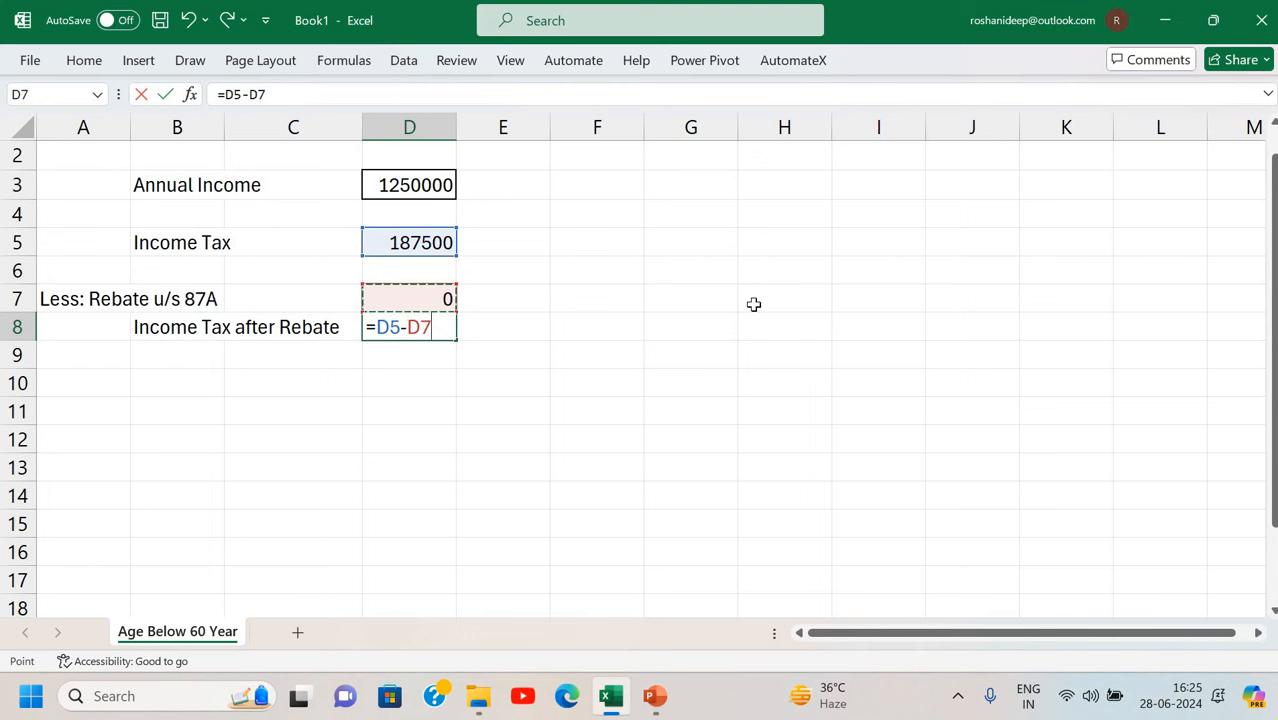
key(Return)
key(Up)
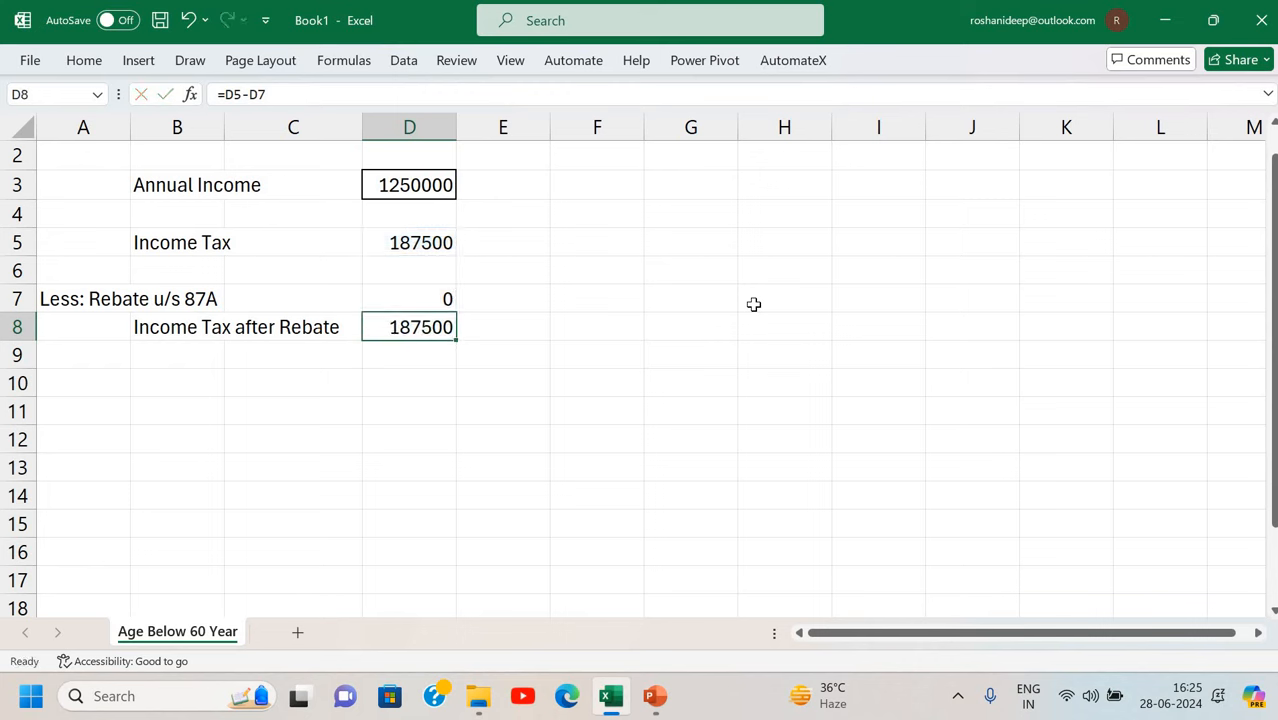
key(Down)
key(Down)
key(Left)
key(Left)
key(Left)
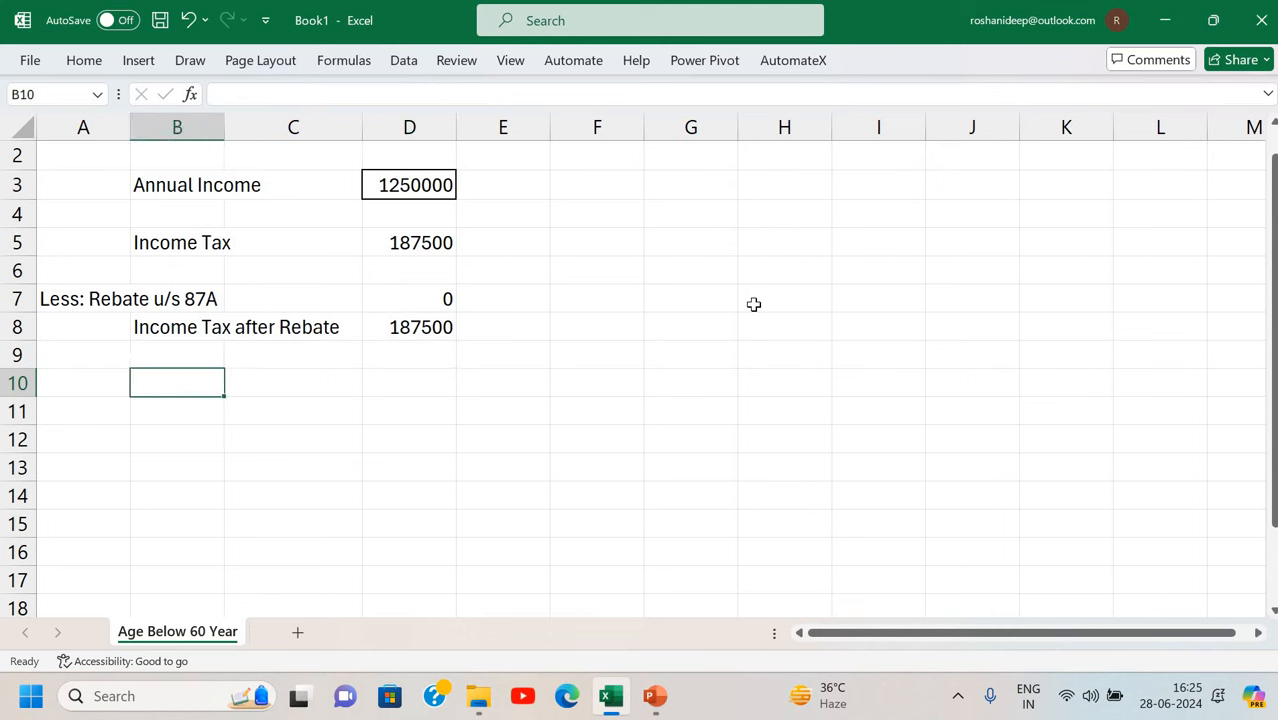
Enter the label 'Add: Surcharge' in A10.
text(Add: )
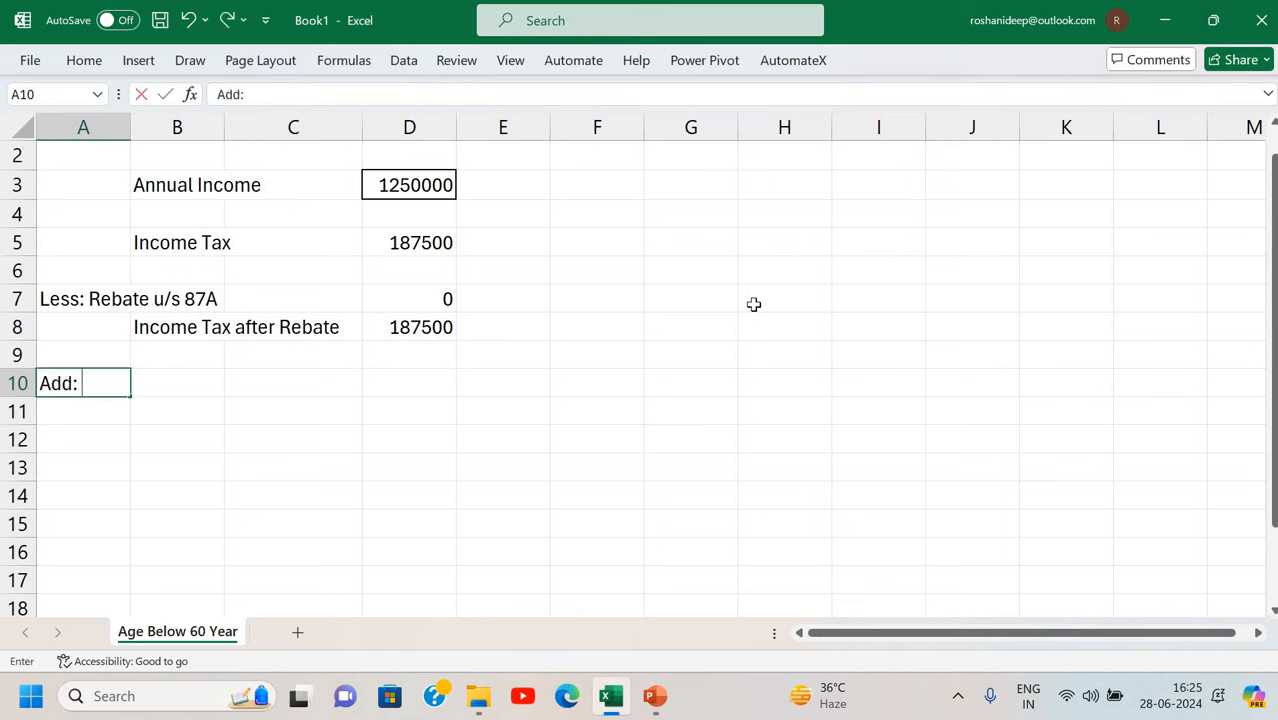
text(Surcharge)
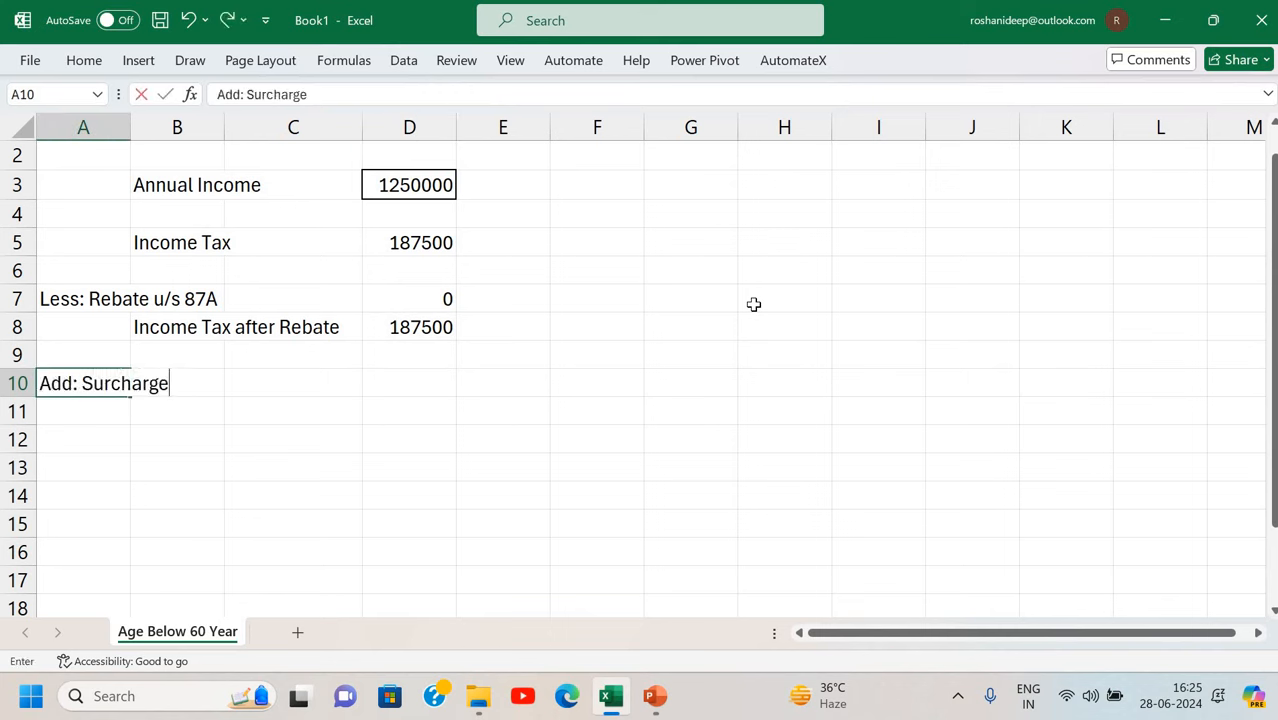
key(Return)
key(Up)
key(Right)
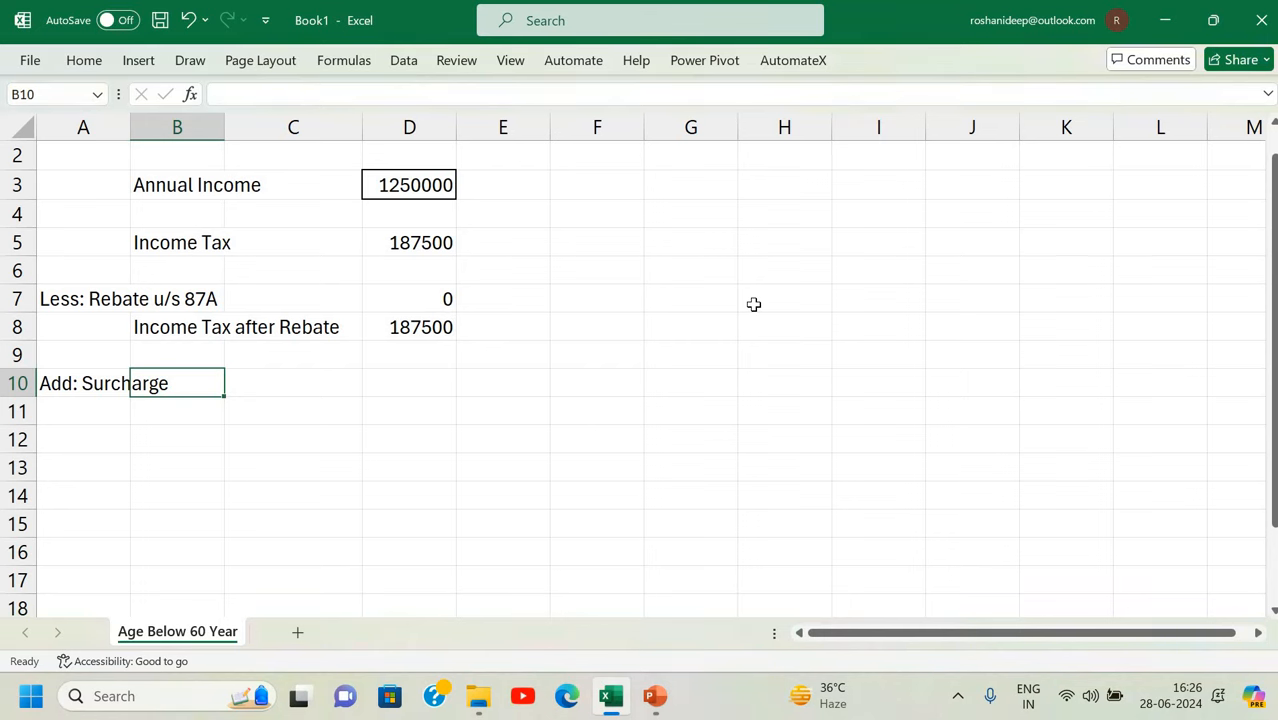
Start D10's surcharge IF: 0 up to 5000000 income, 10% of D8 up to 10000000.
key(Right)
key(Right)
text(=)
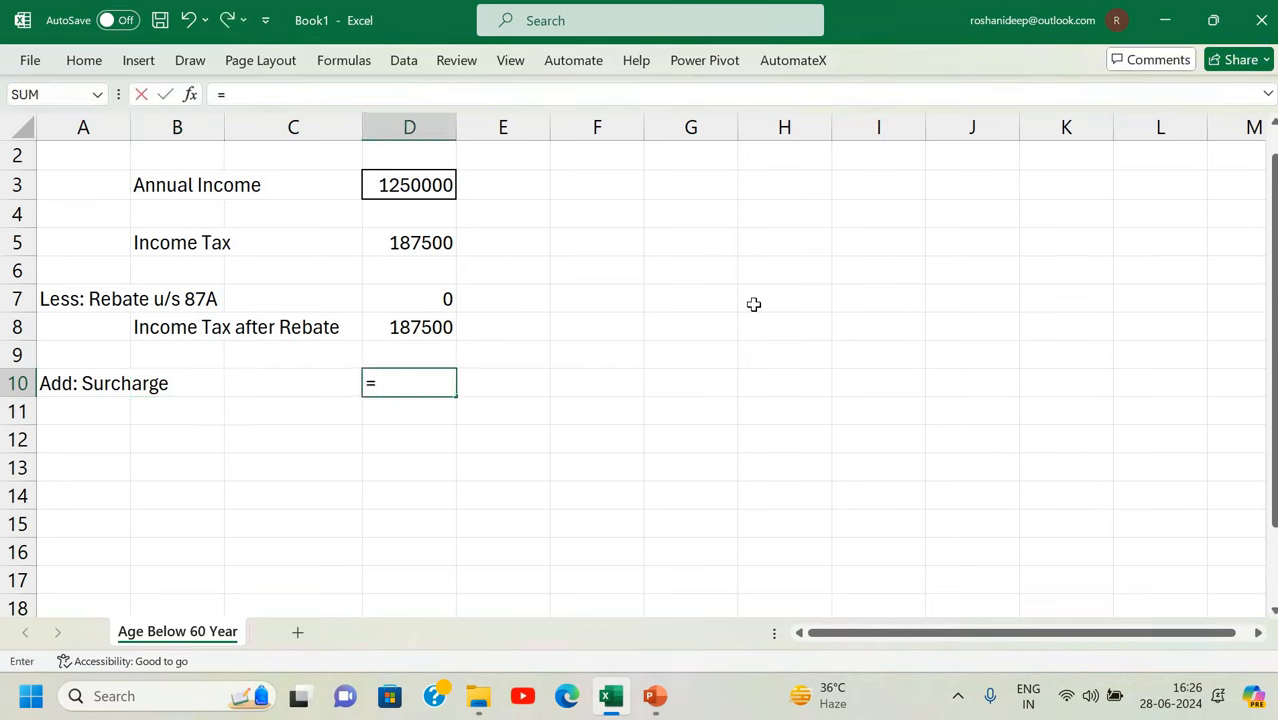
text(if()
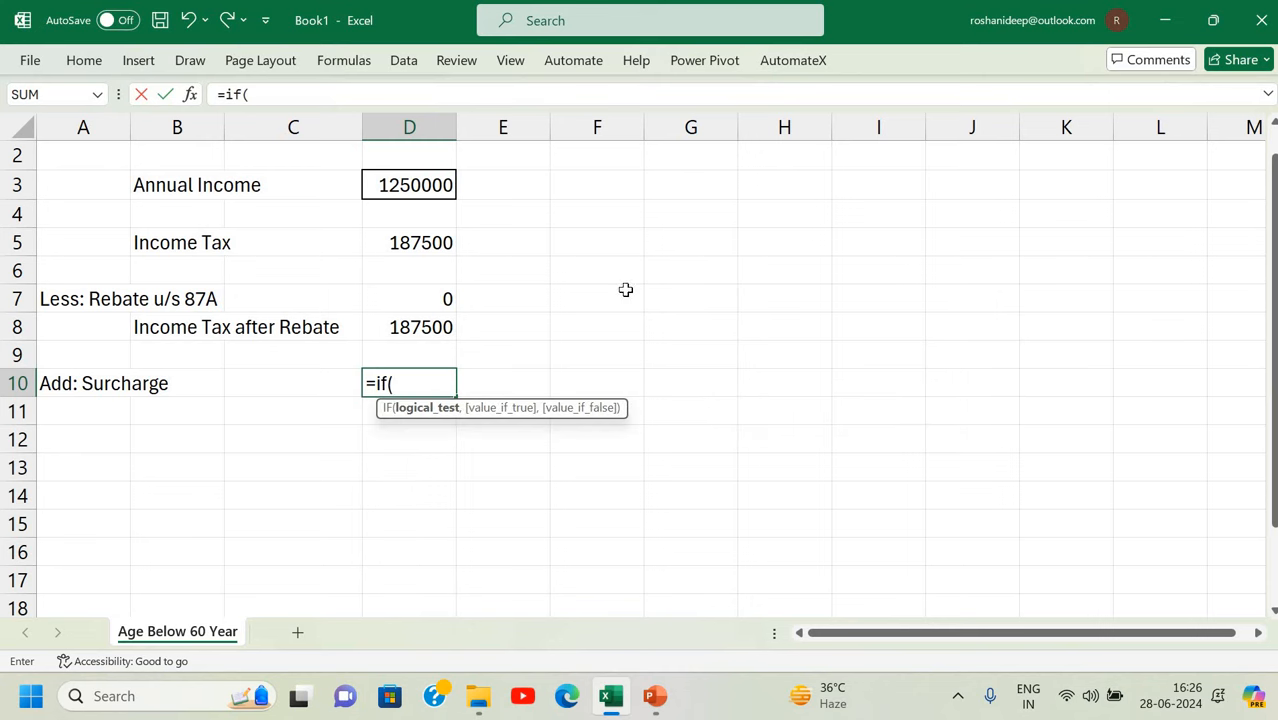
click(405, 192)
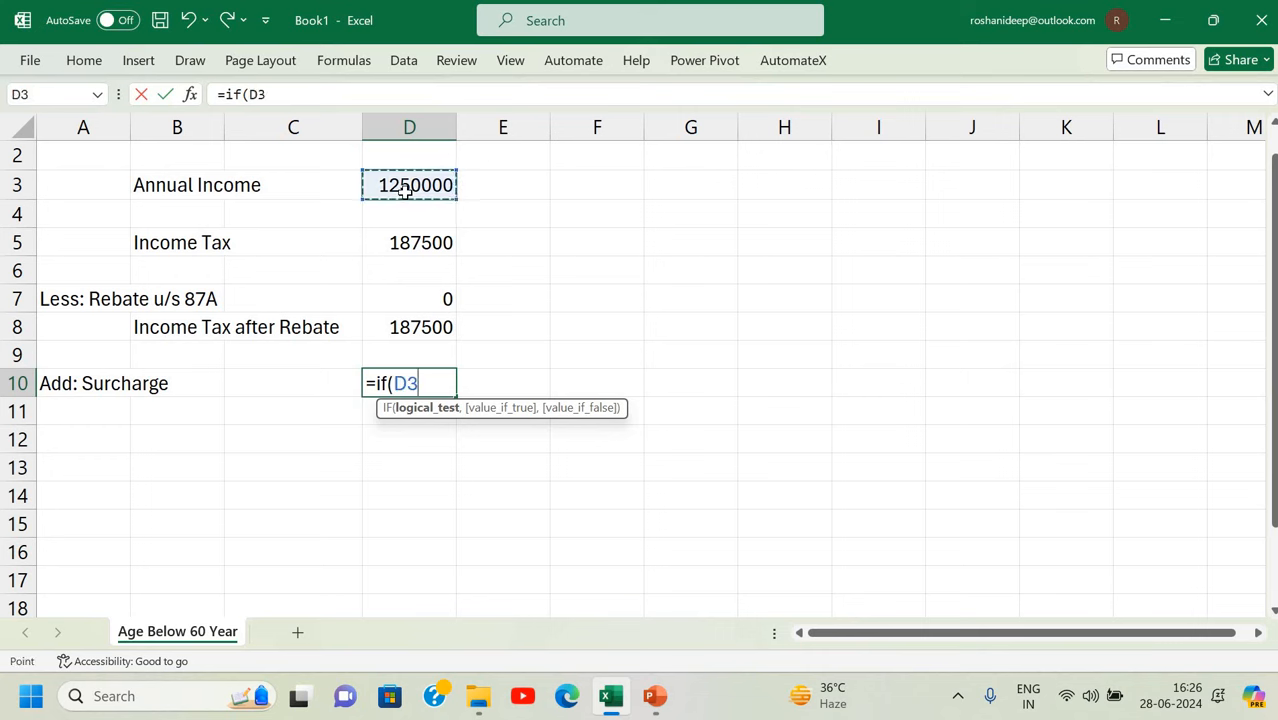
text(<=5)
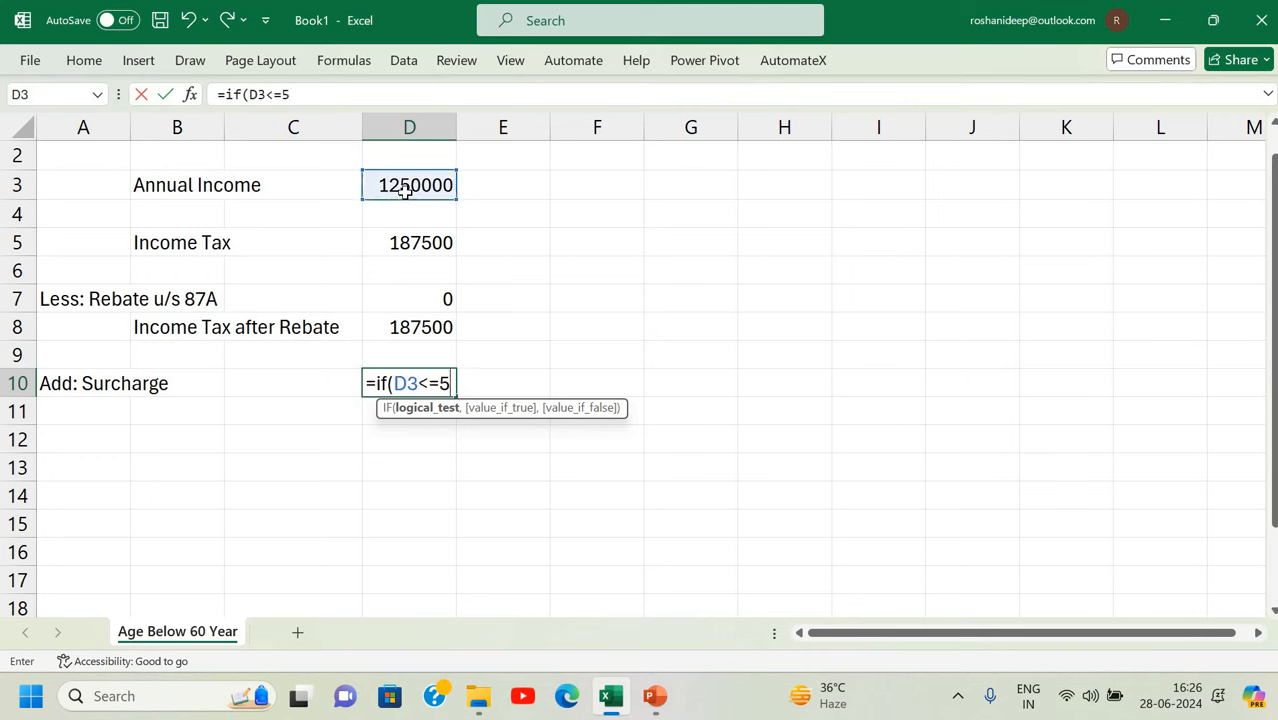
text(000000)
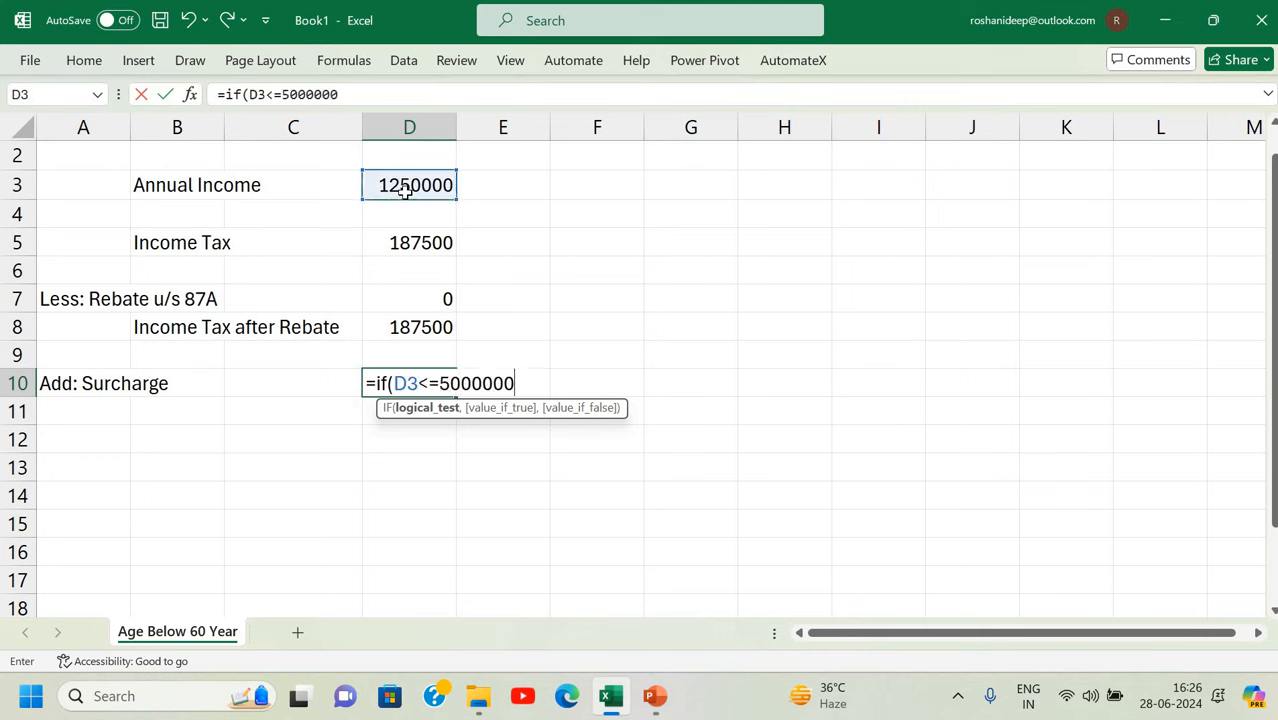
text(,)
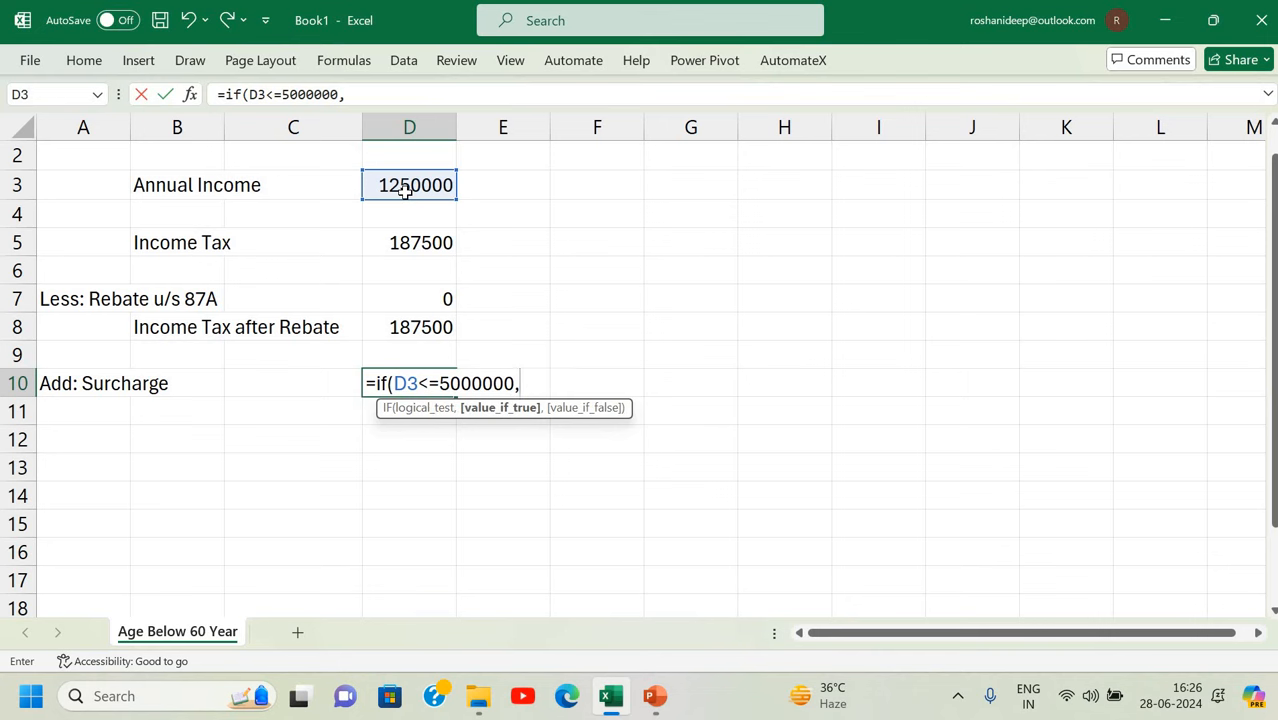
text(0,)
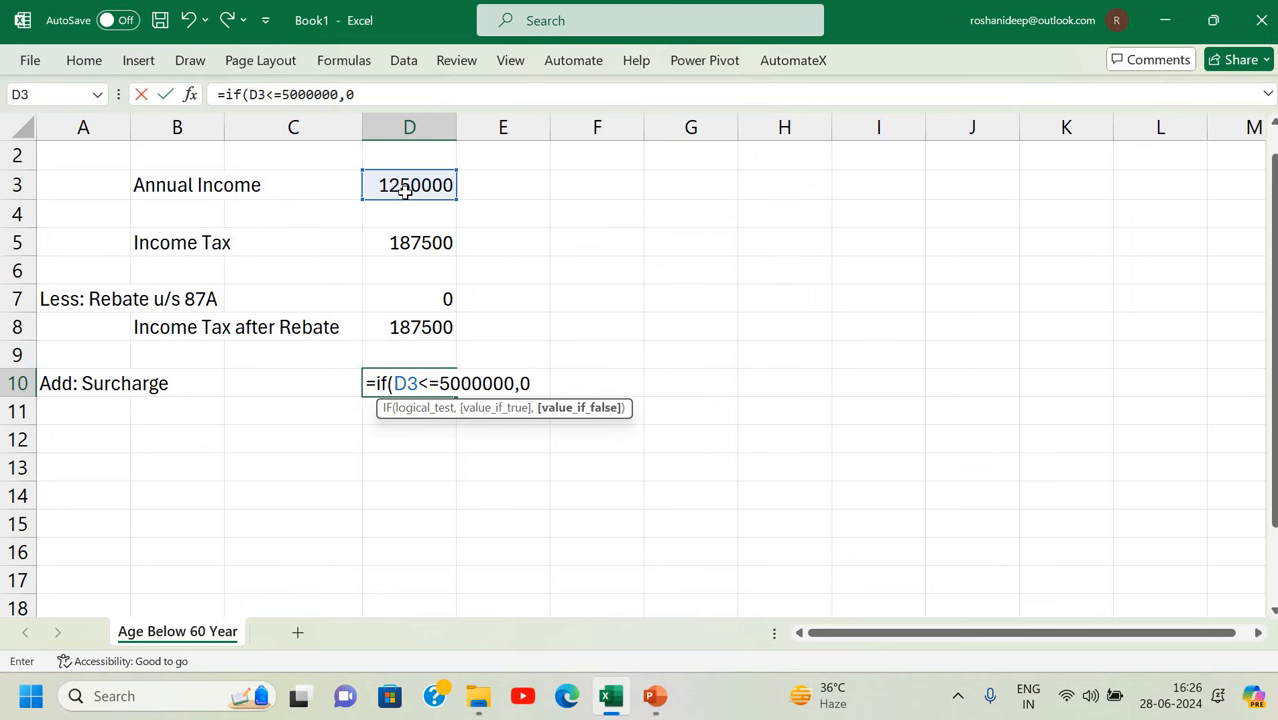
text(if()
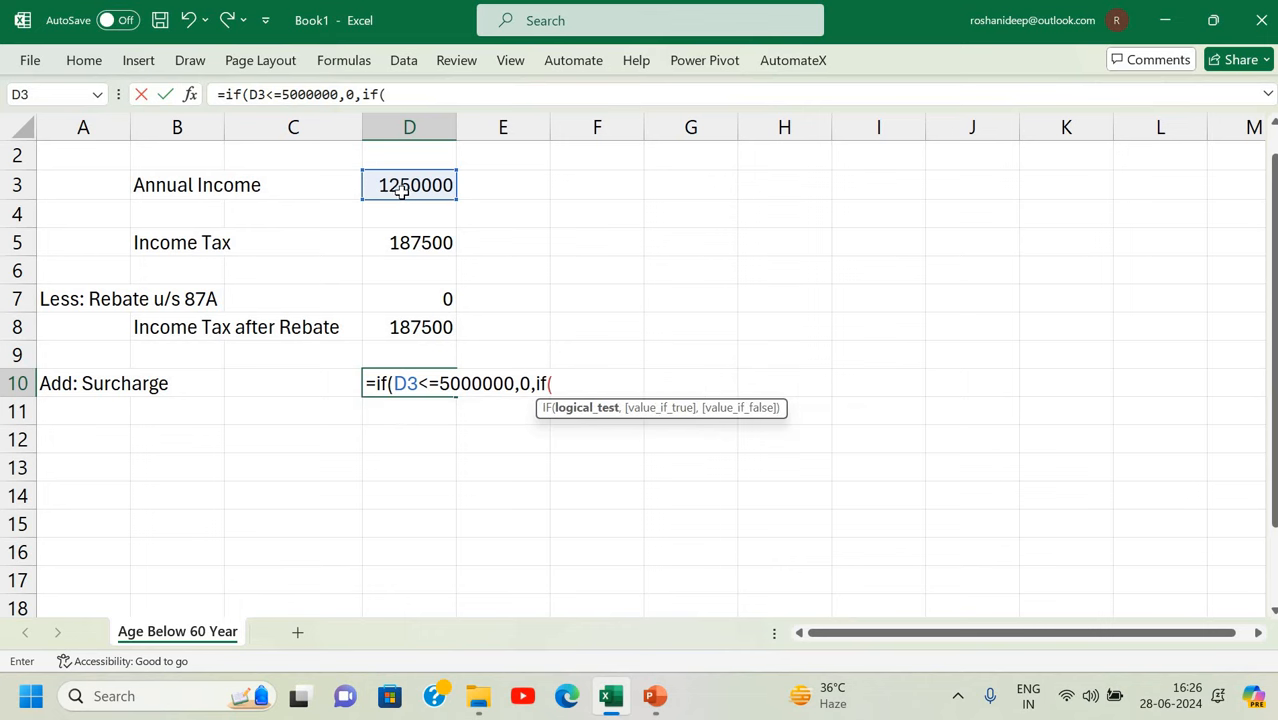
click(425, 184)
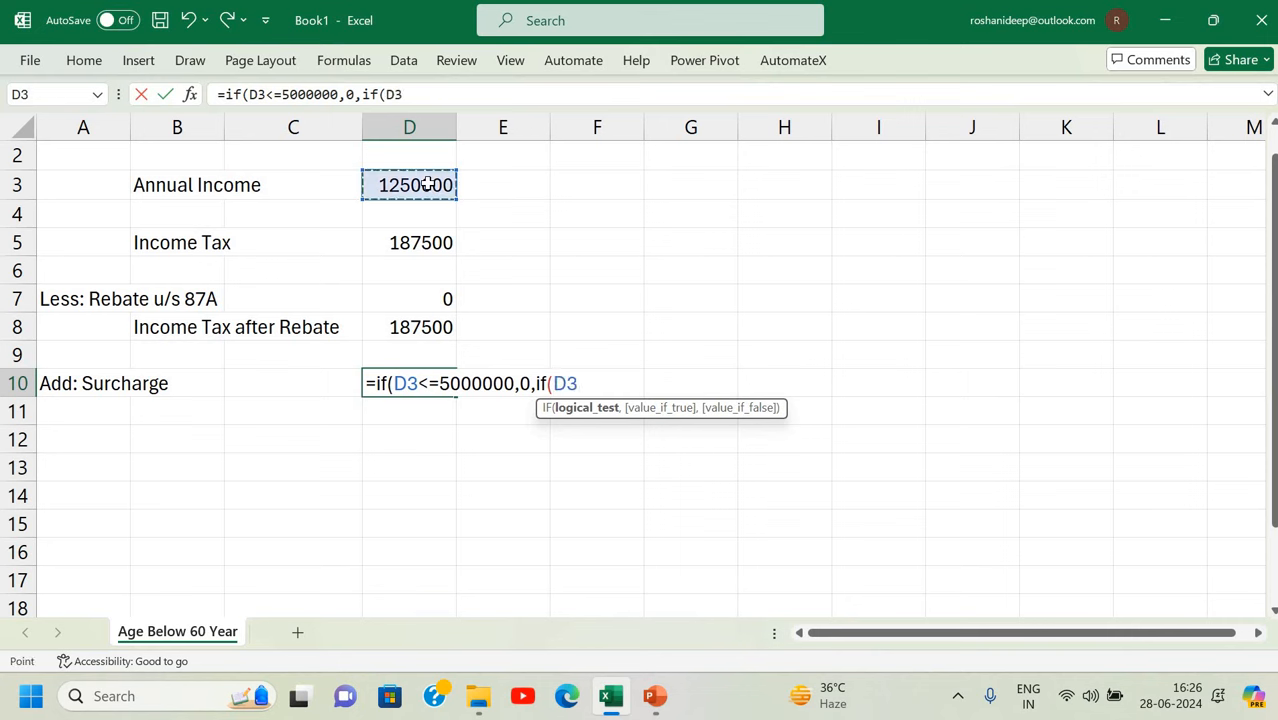
text(<=100)
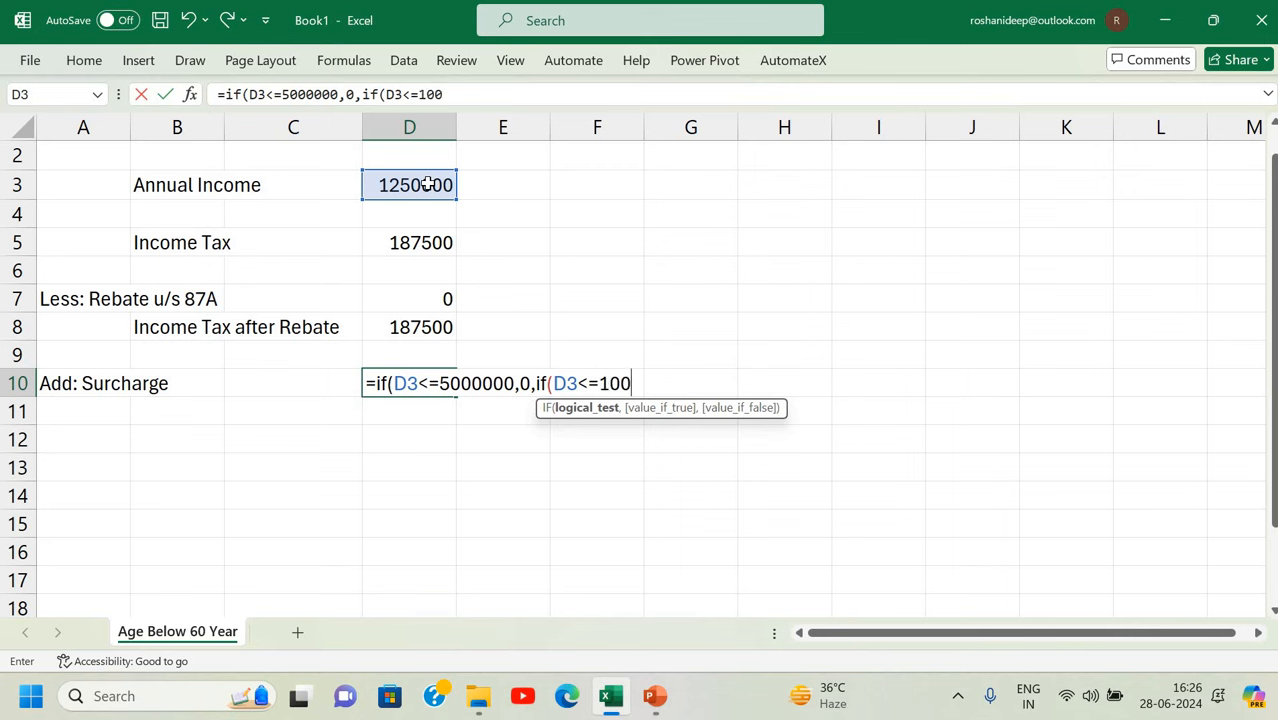
text(00000)
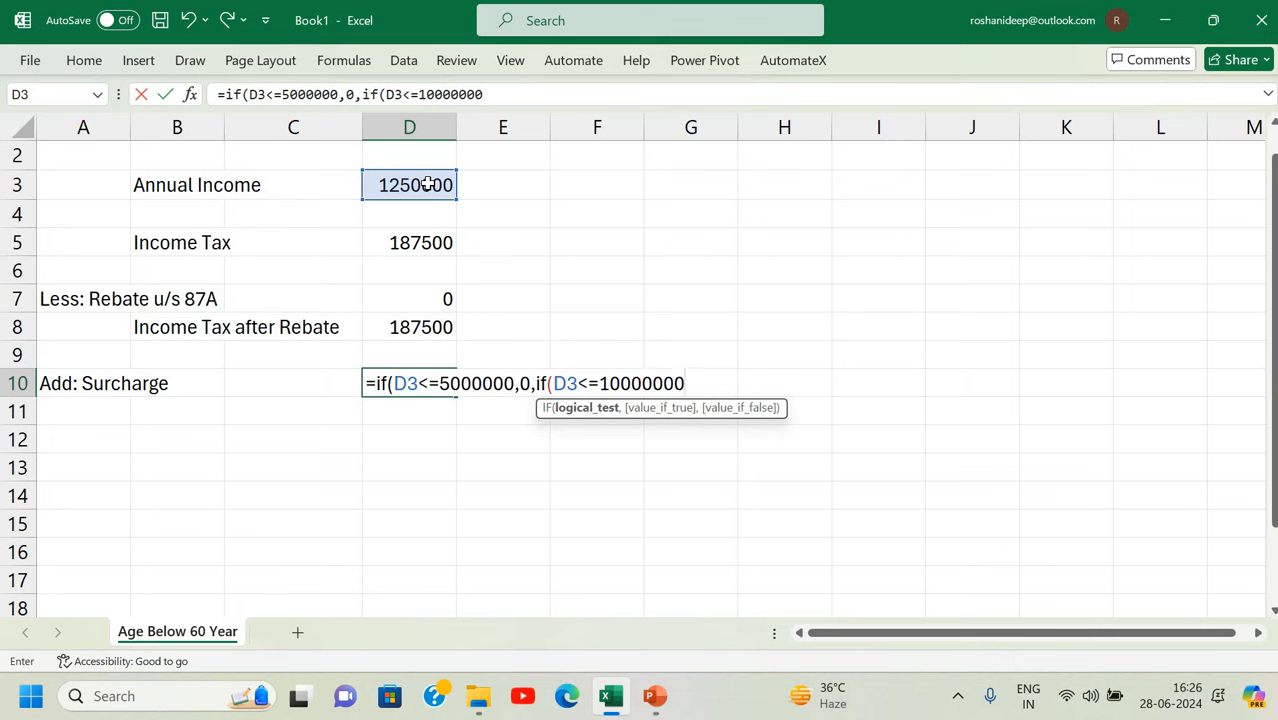
text(,)
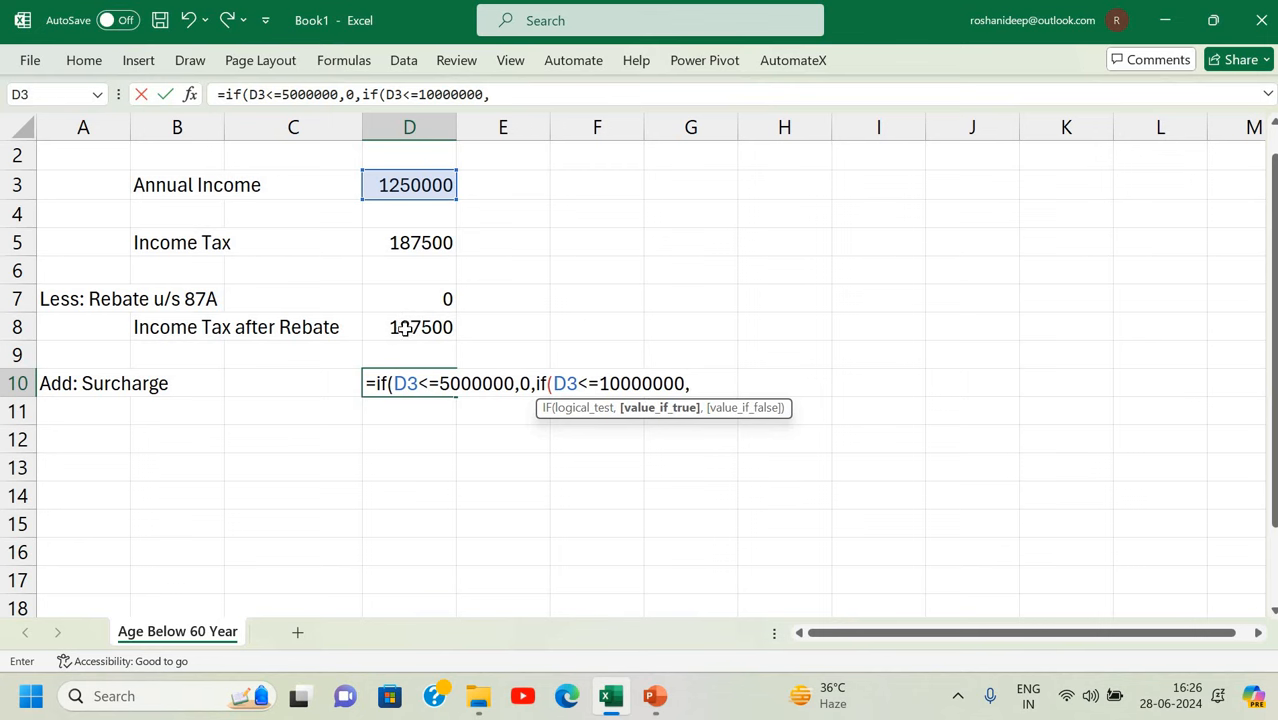
key(Up)
key(Up)
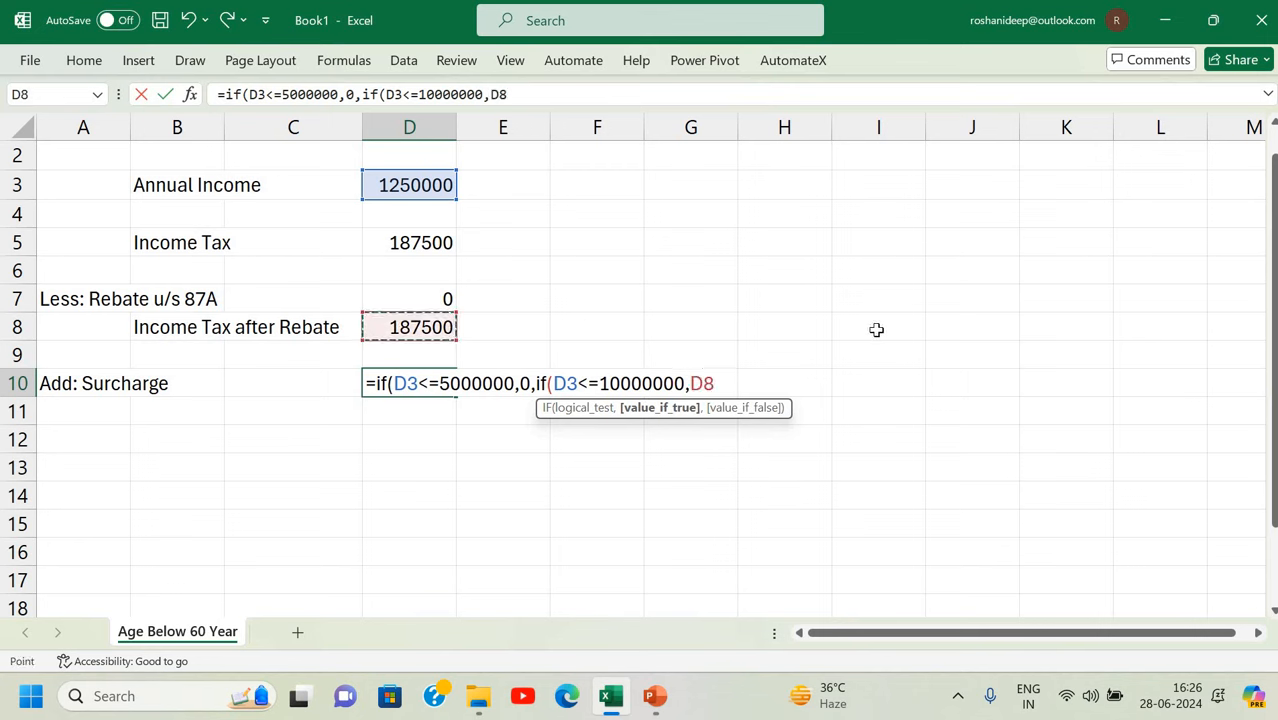
text(*10%)
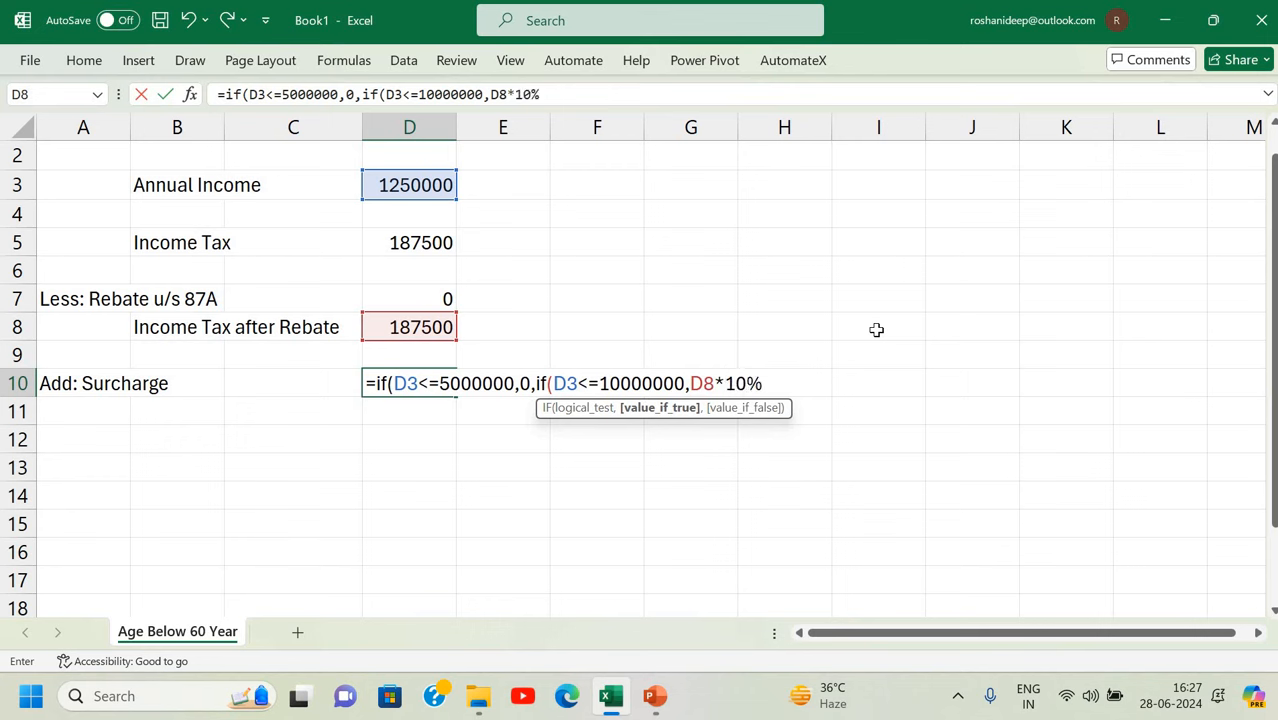
text(,)
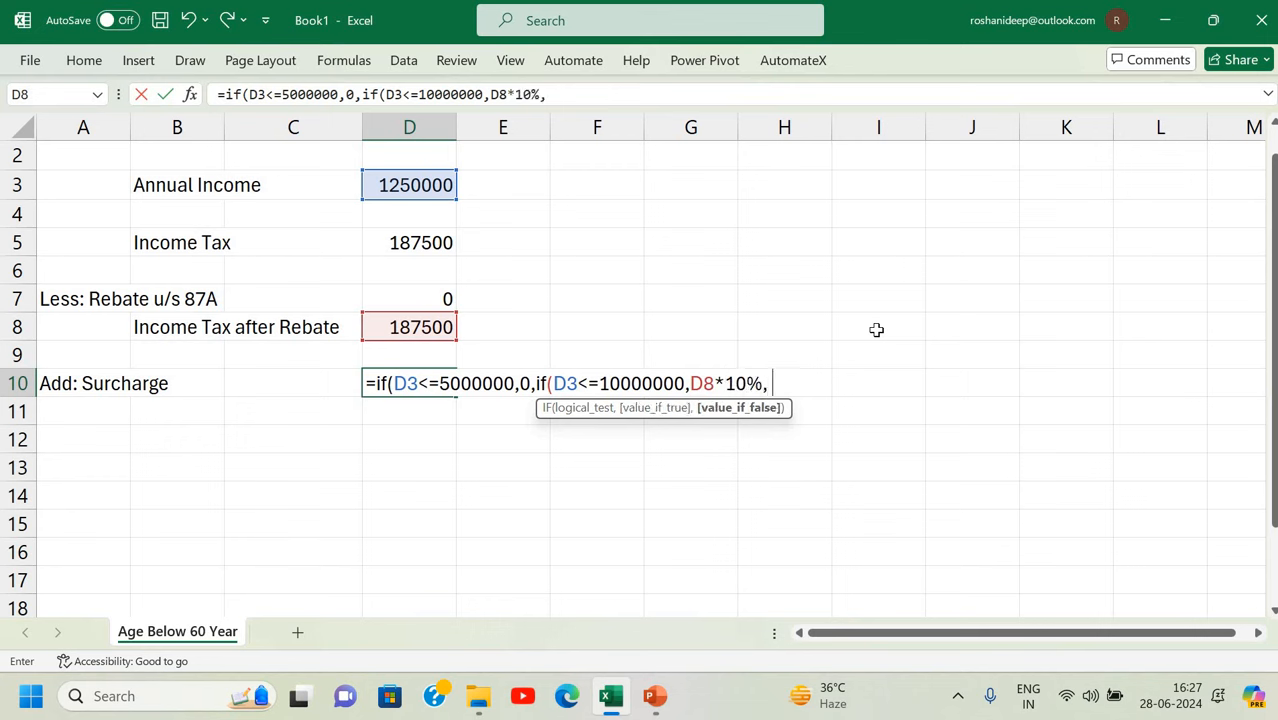
text(if()
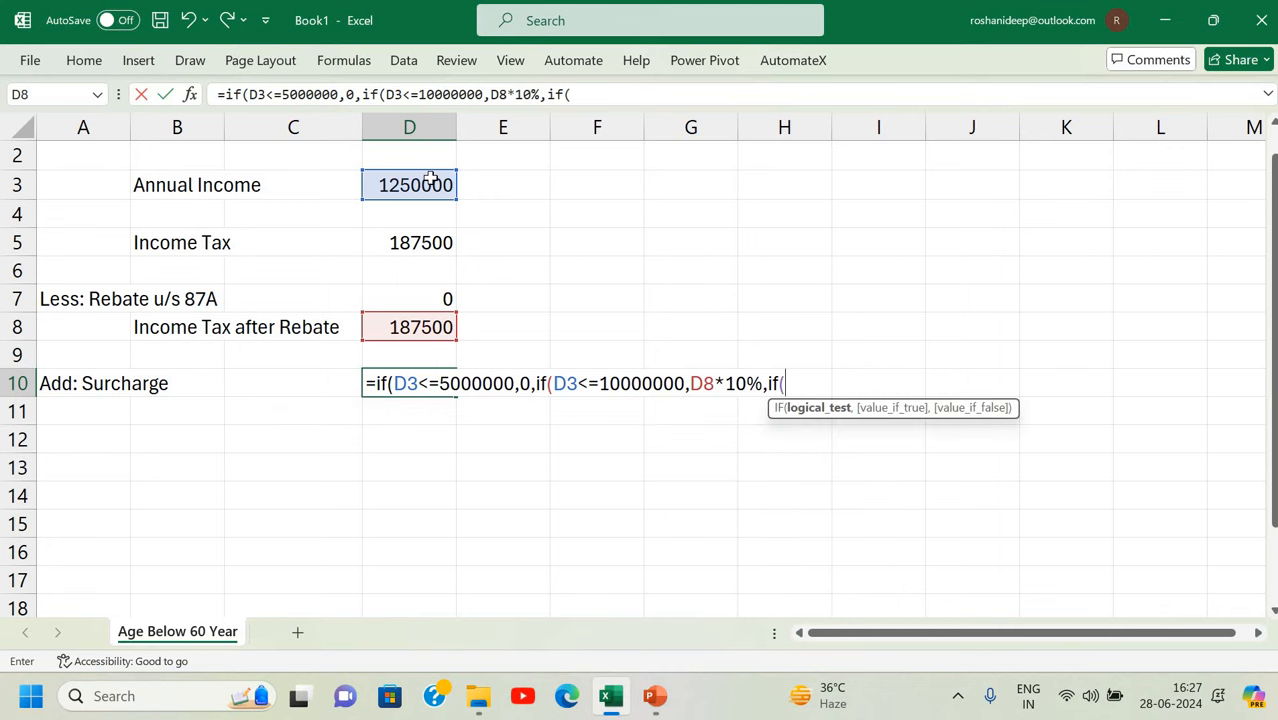
Complete the surcharge: D8 at 15% up to 20000000, 25% up to 50000000, else 37%.
click(430, 178)
text(<=)
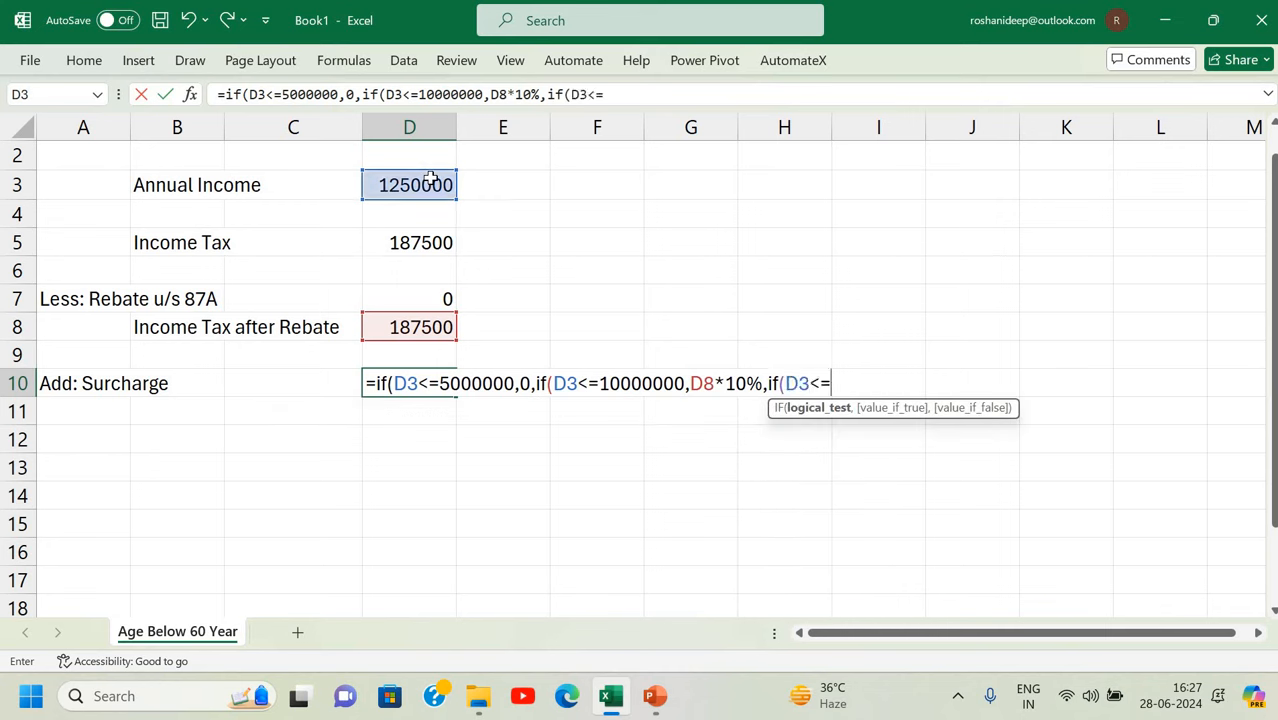
text(20000000)
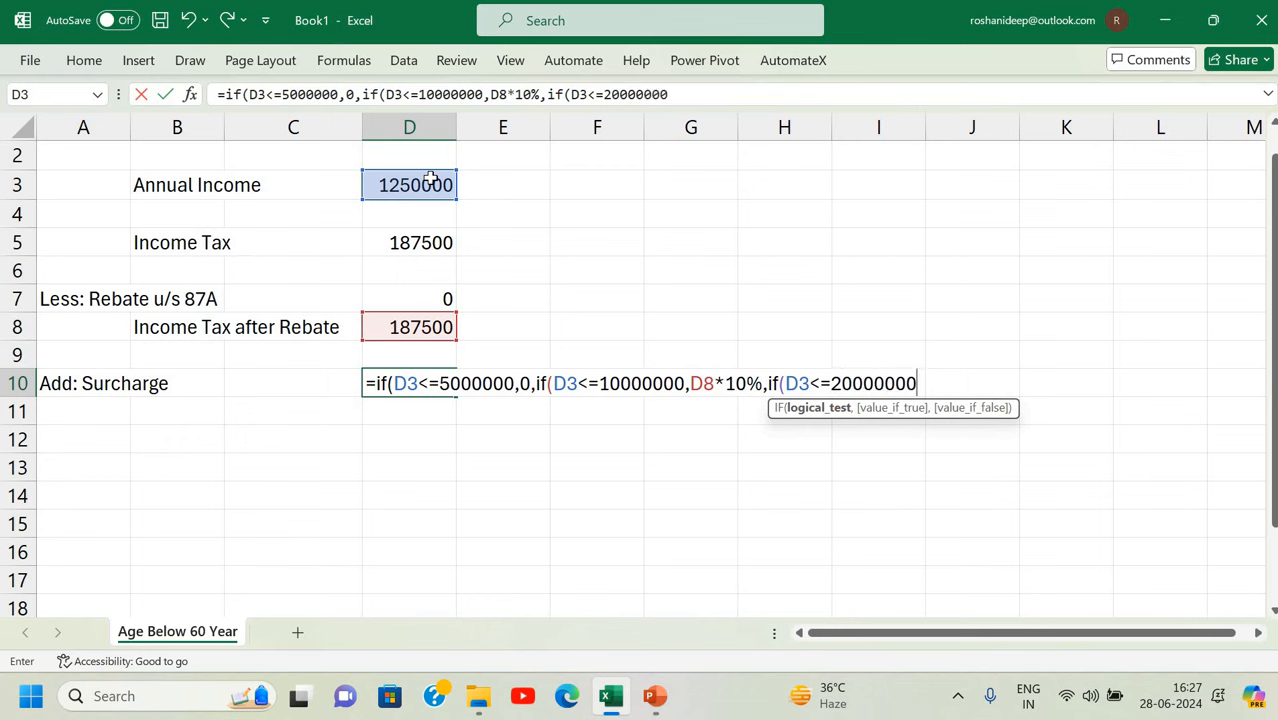
text(,)
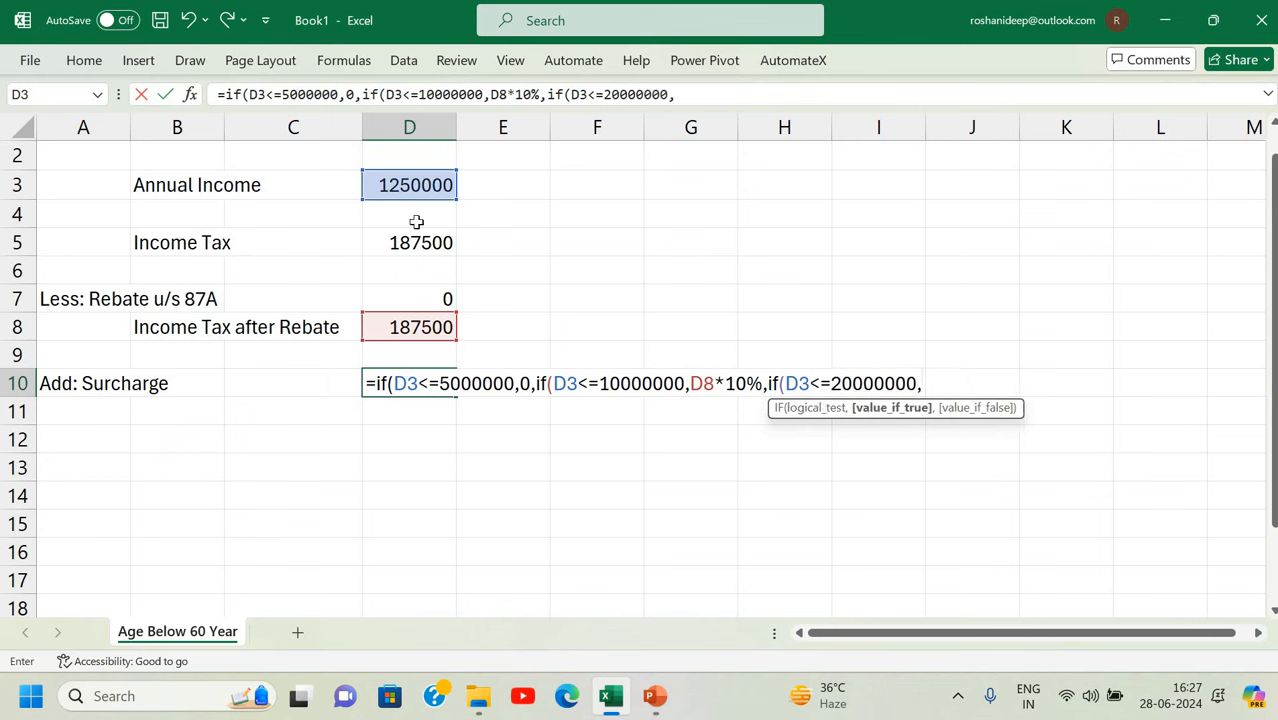
click(406, 327)
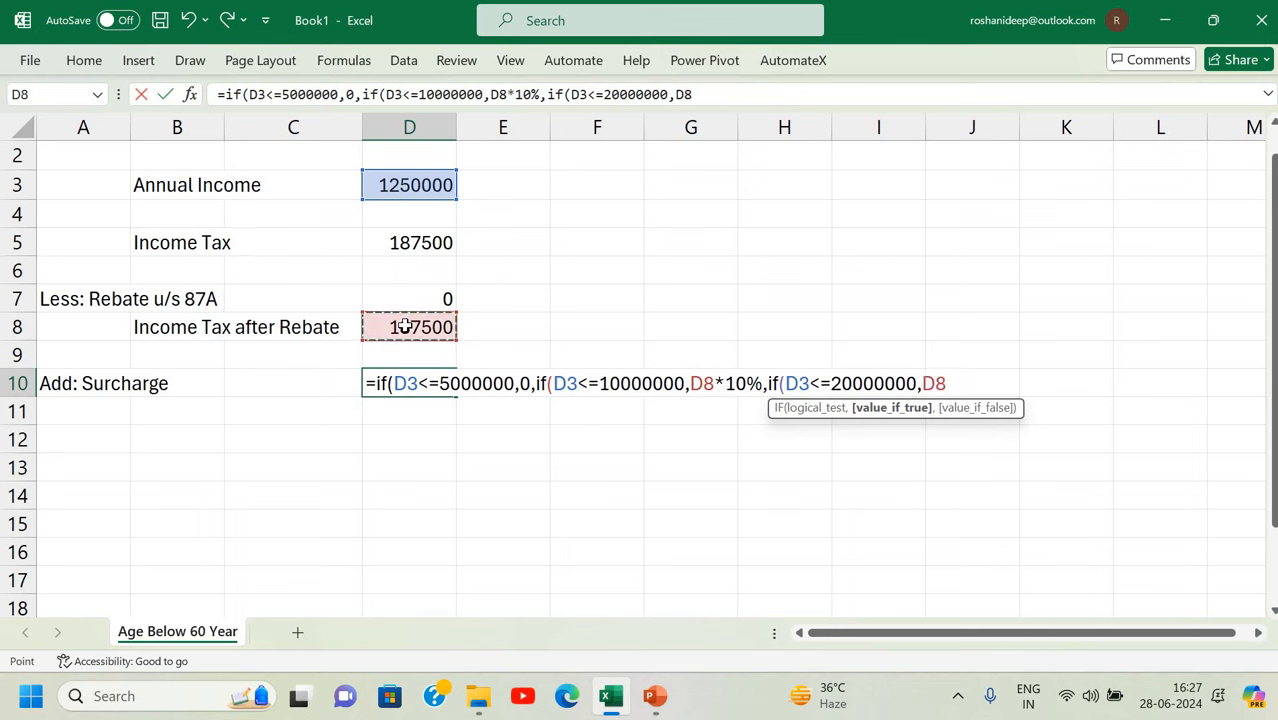
text(*15%)
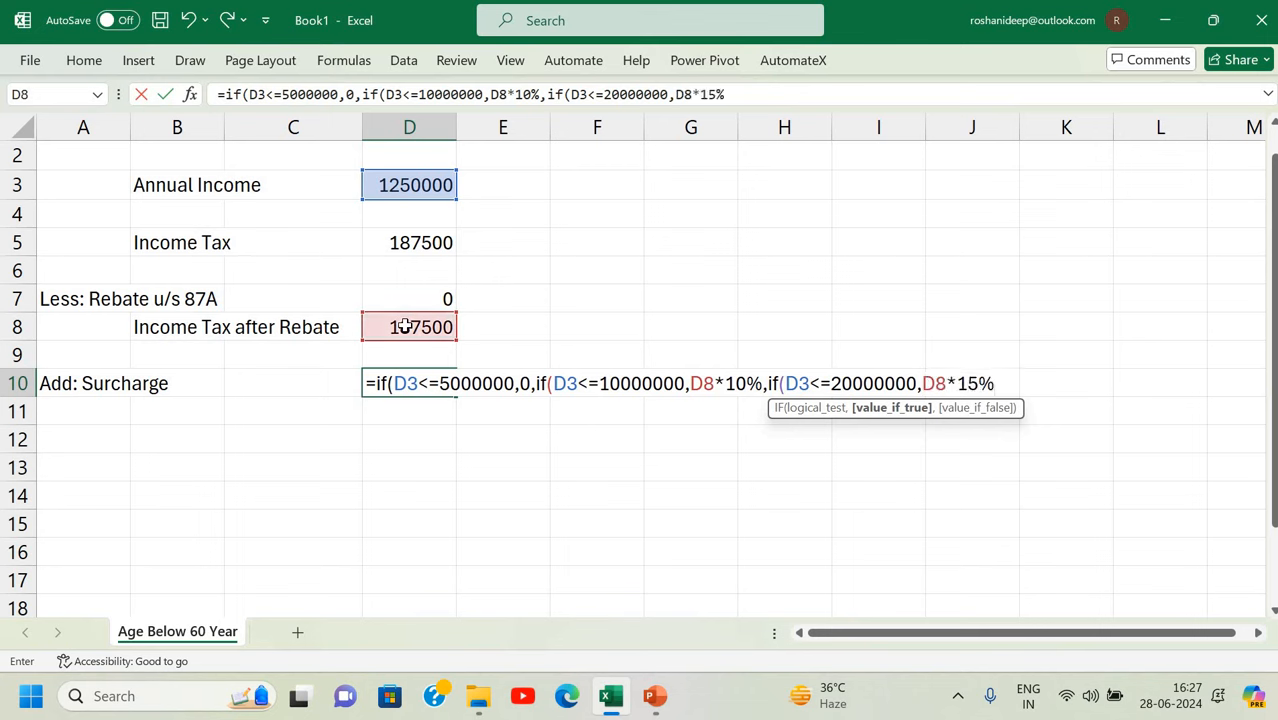
text(,if()
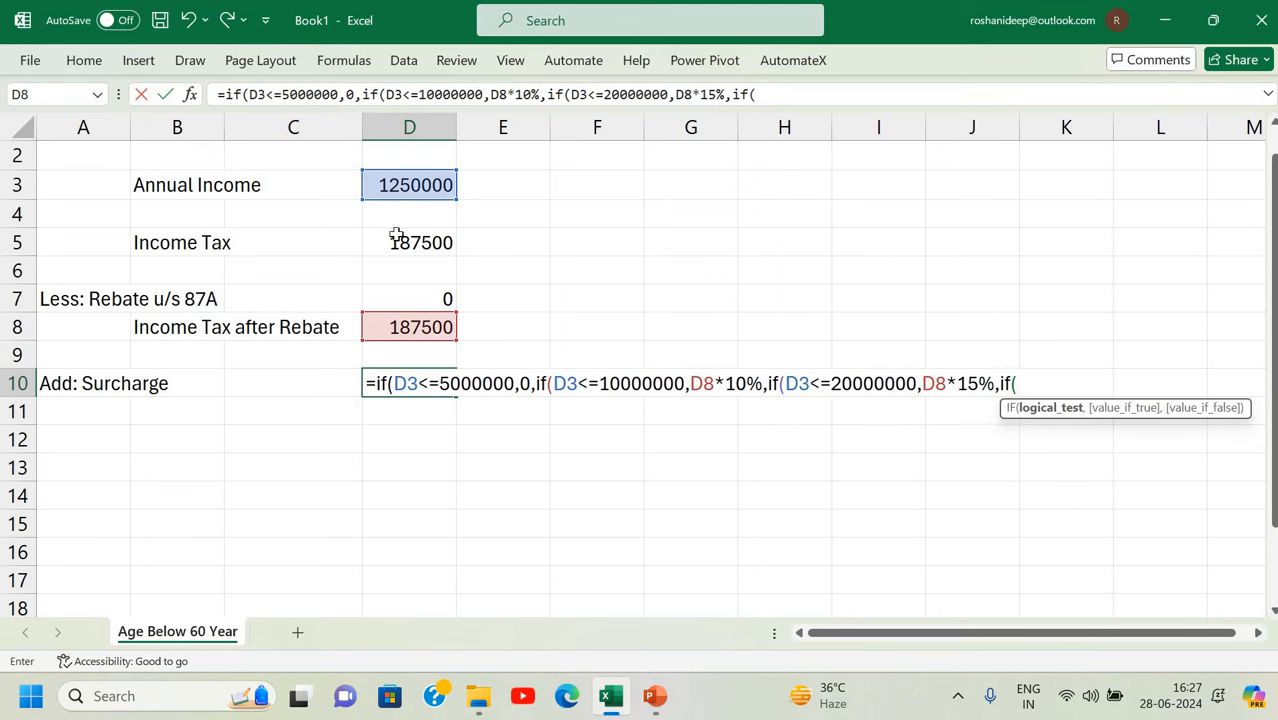
click(397, 194)
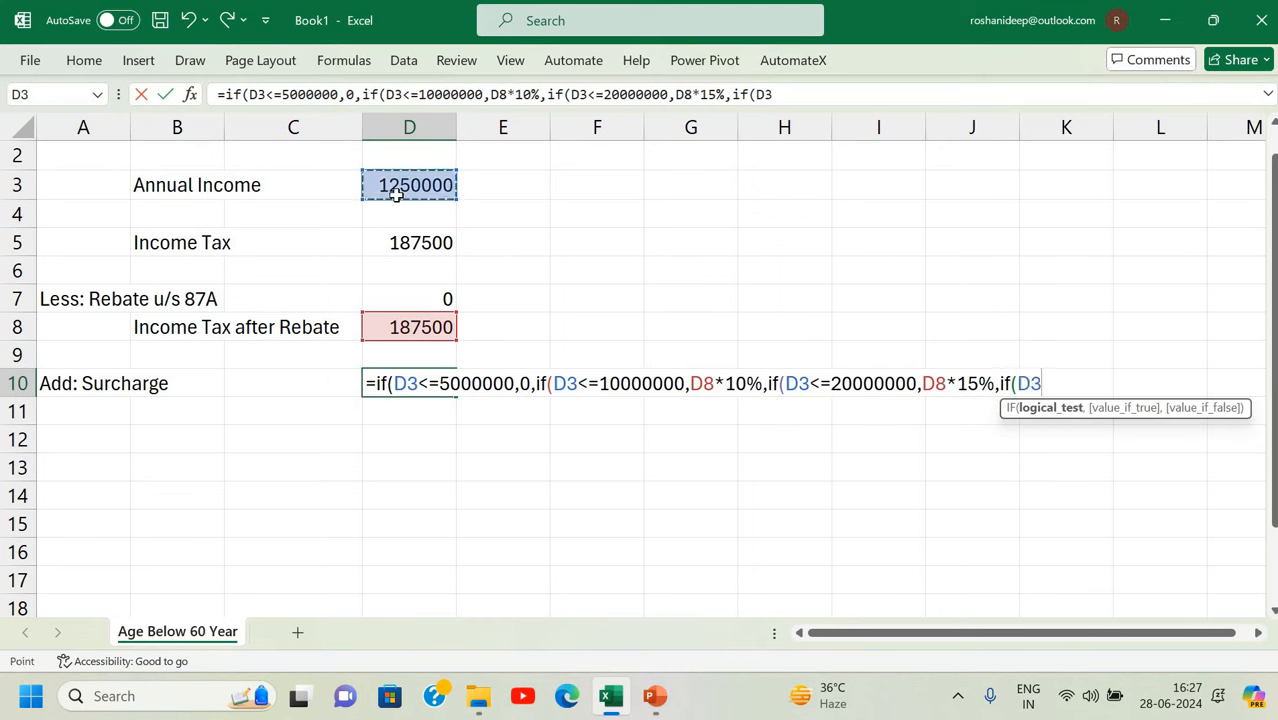
text(<=500)
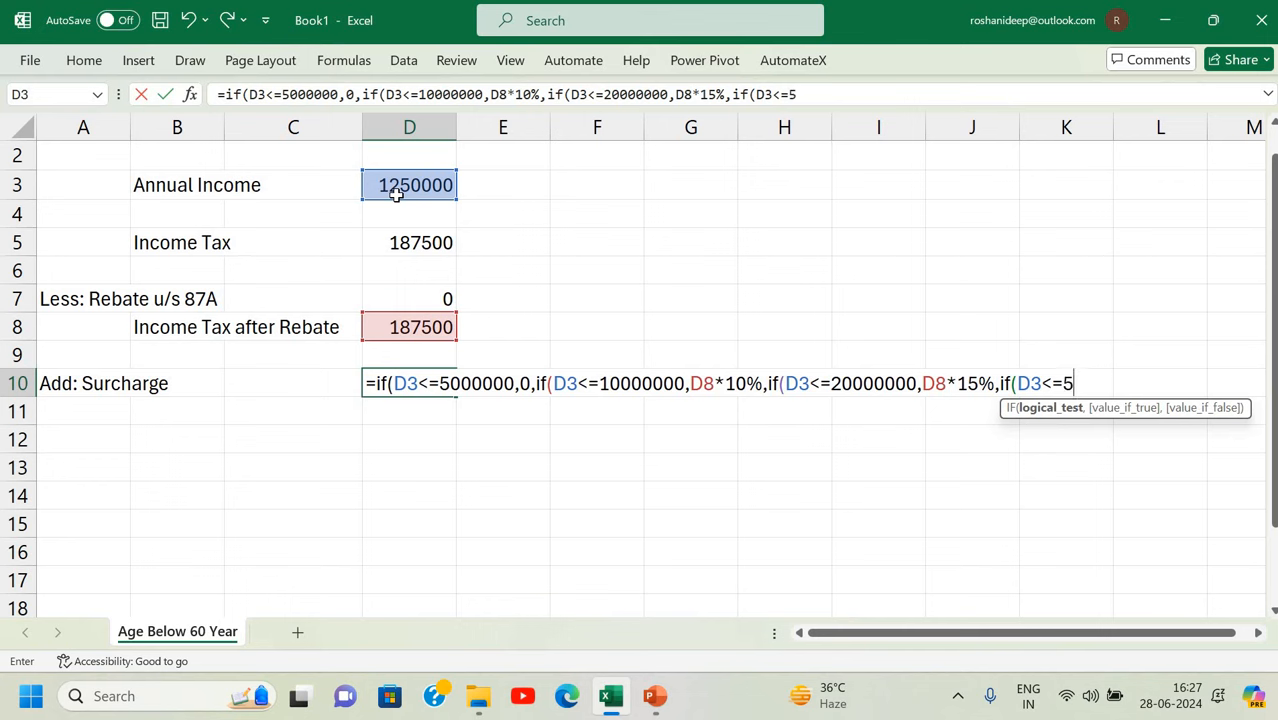
text(00000)
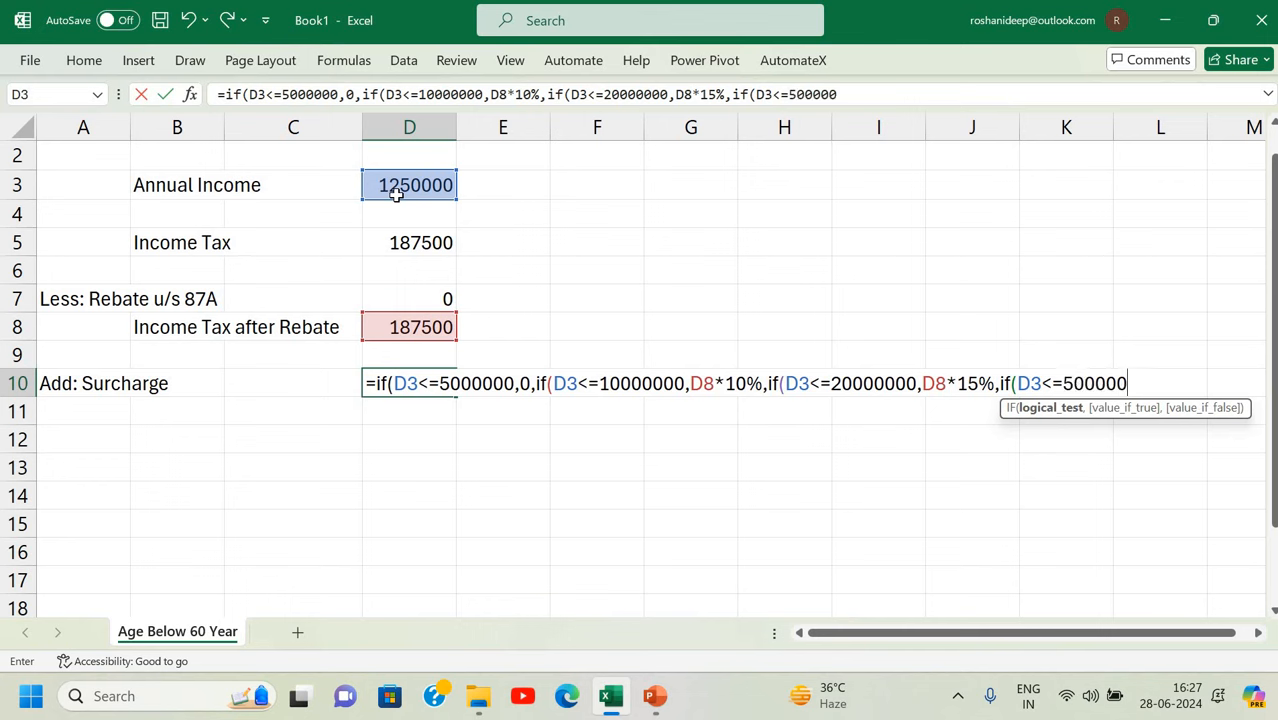
text(,)
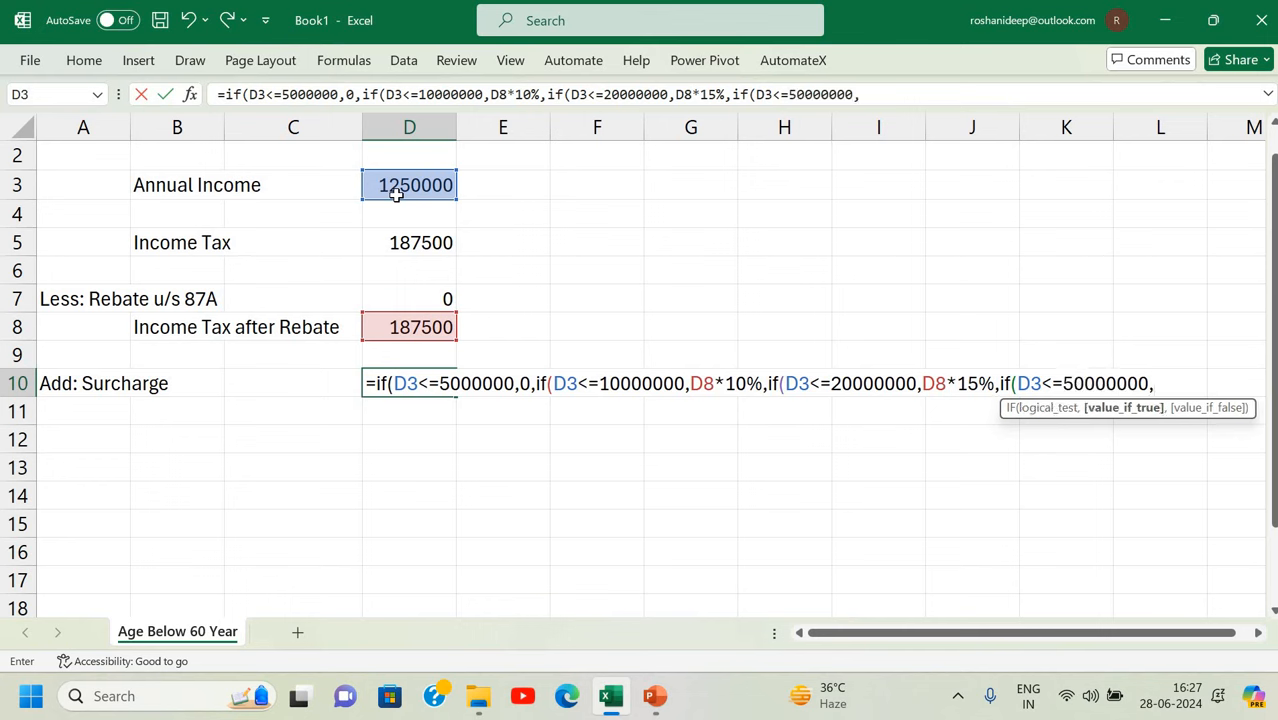
click(386, 322)
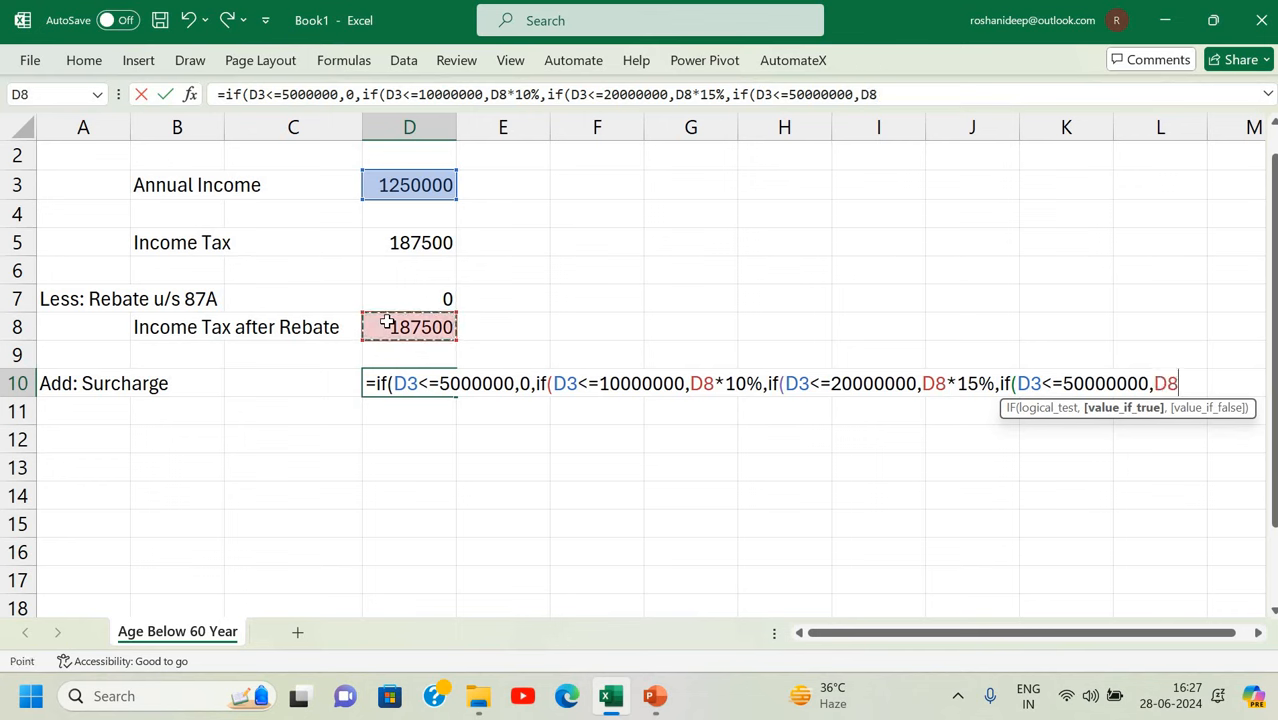
text(*)
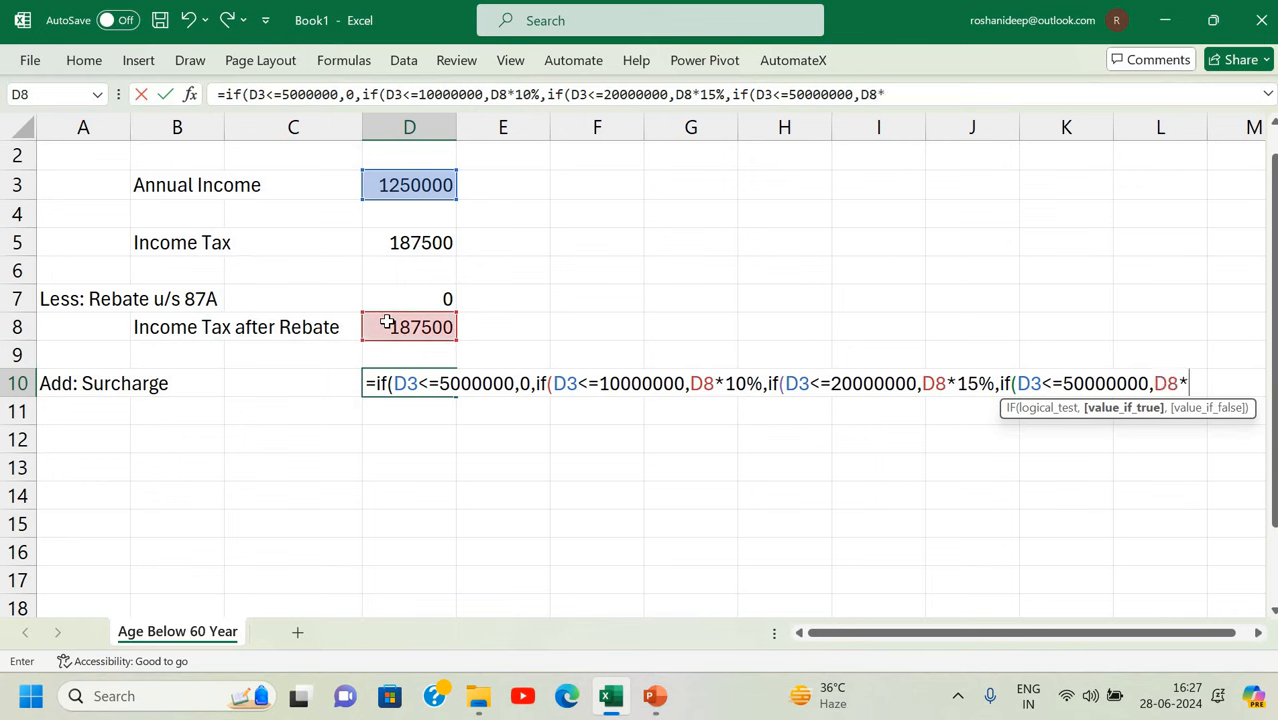
text(25%,)
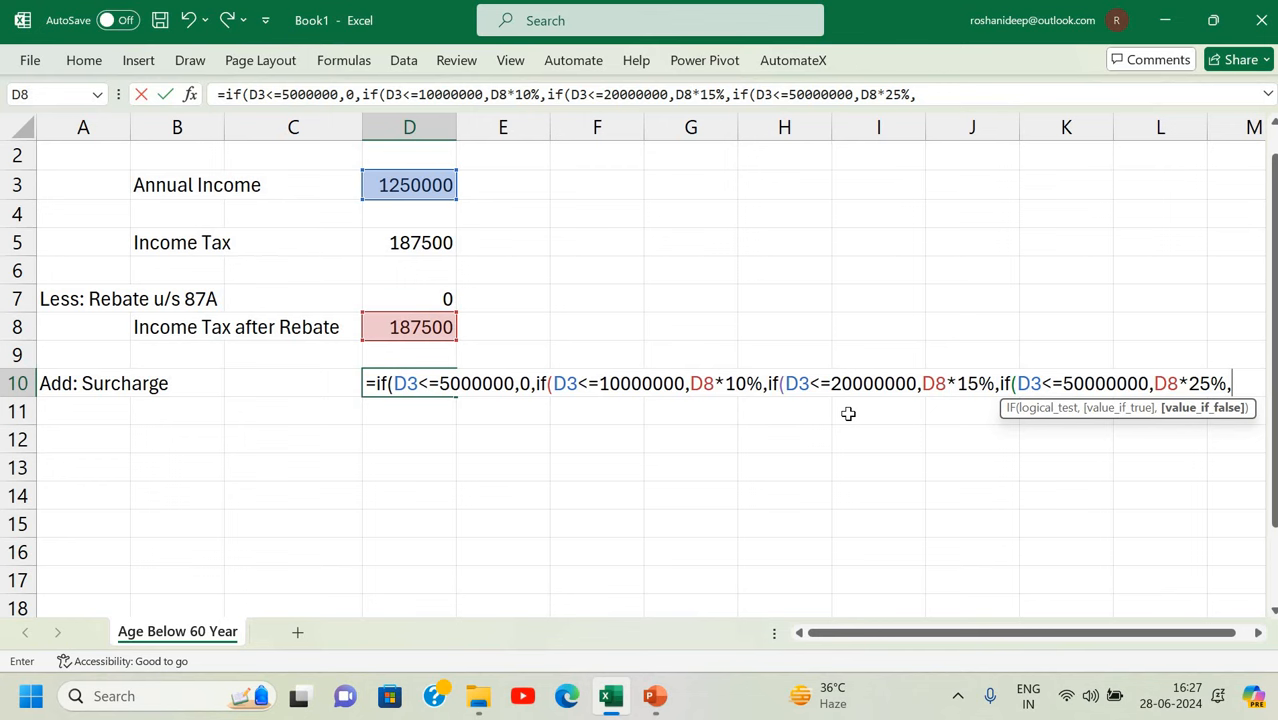
click(424, 327)
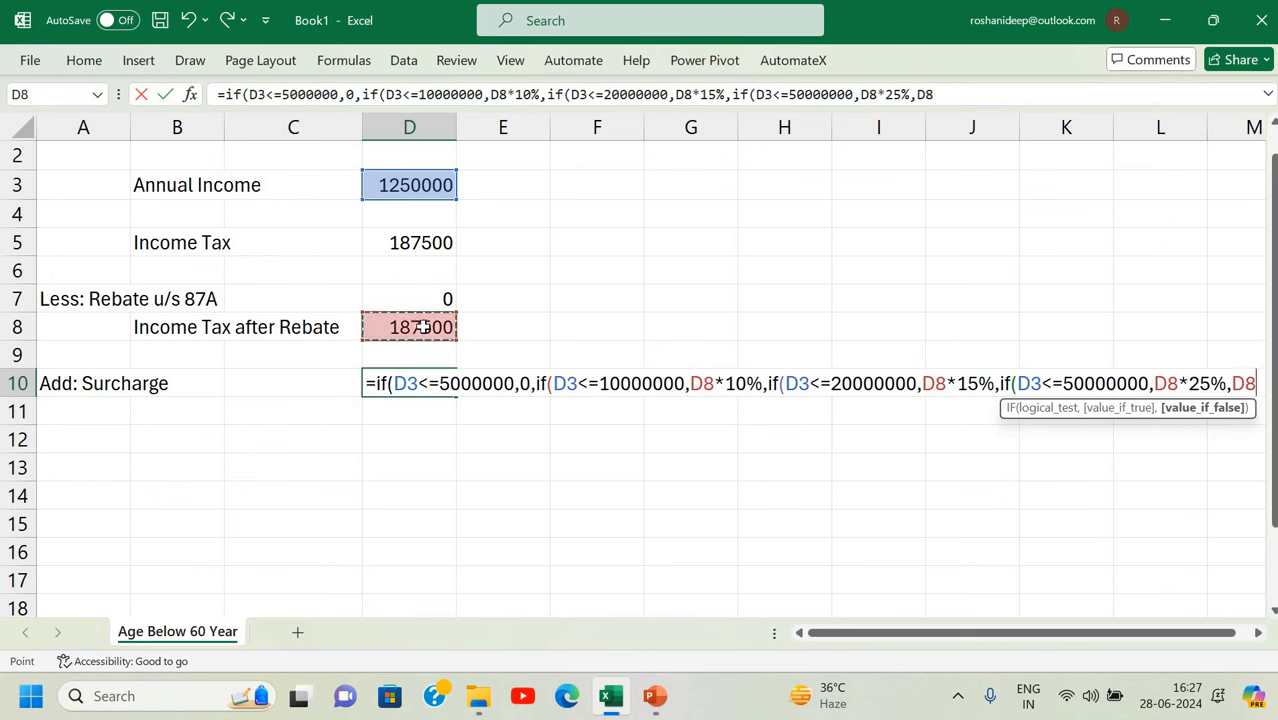
text(*)
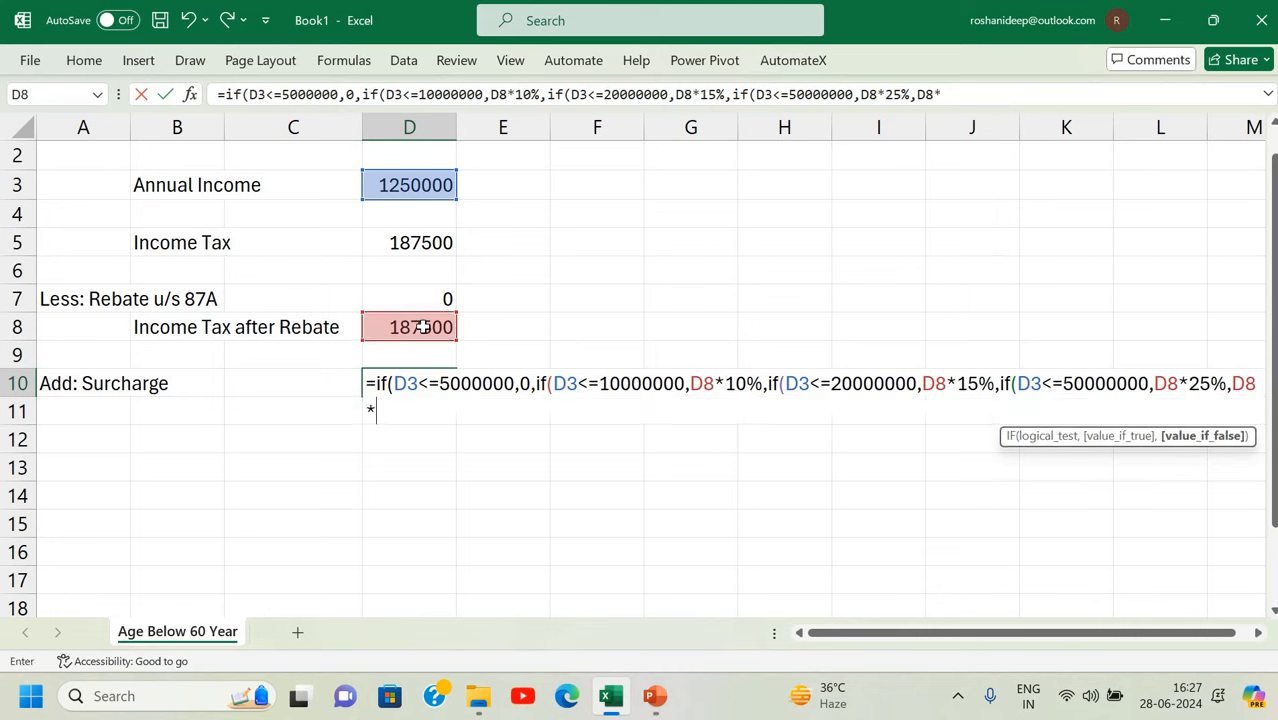
text(37%)
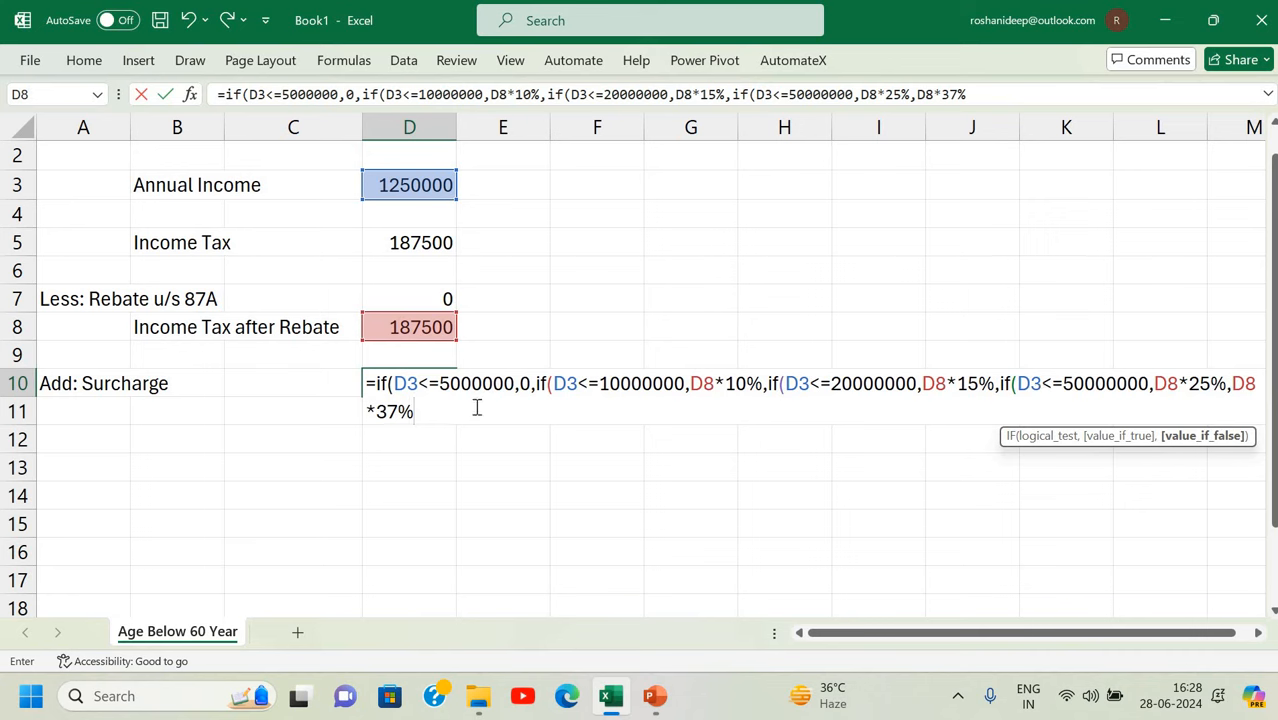
key(Return)
key(Return)
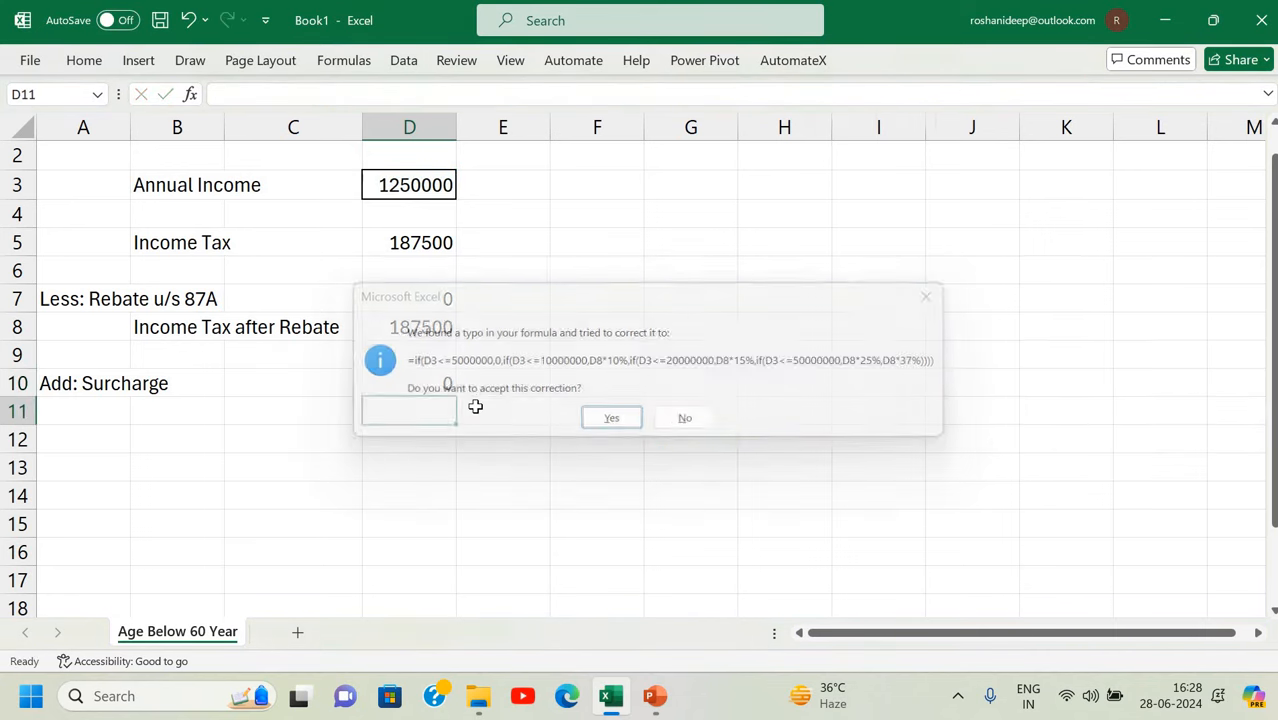
Accept the bracket correction and review D10's surcharge formula without changes.
click(429, 381)
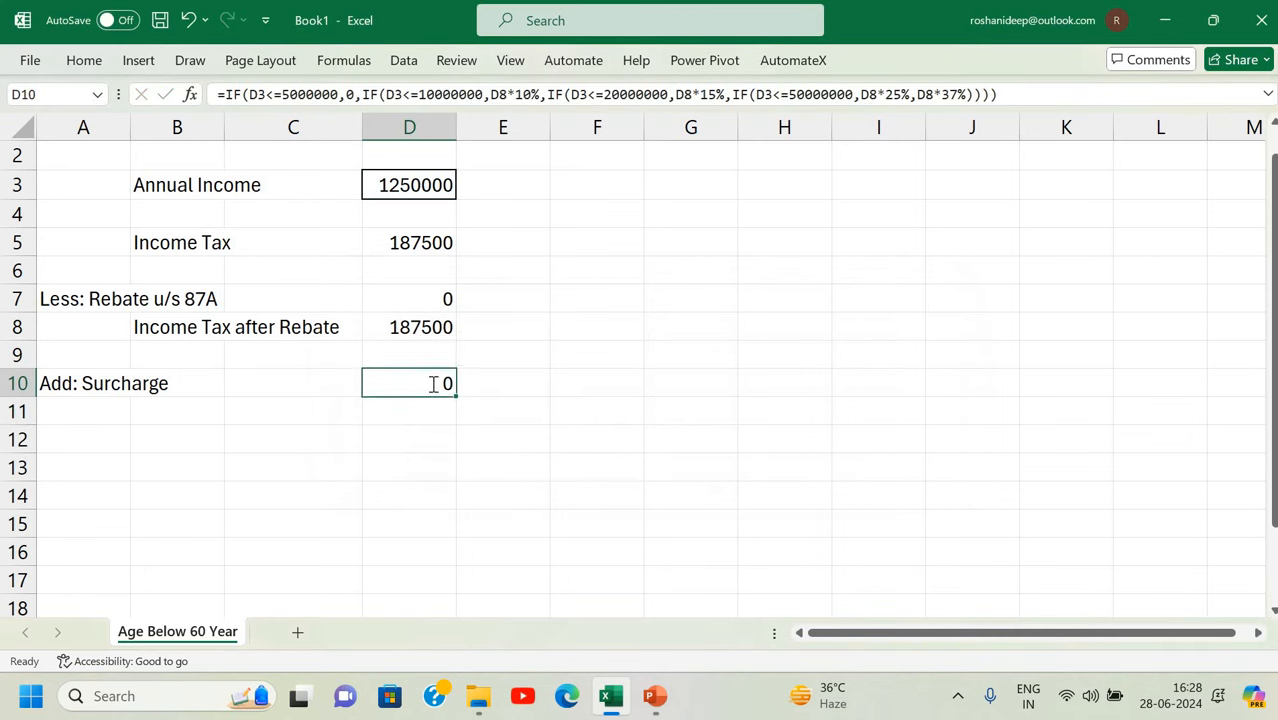
double_click(433, 384)
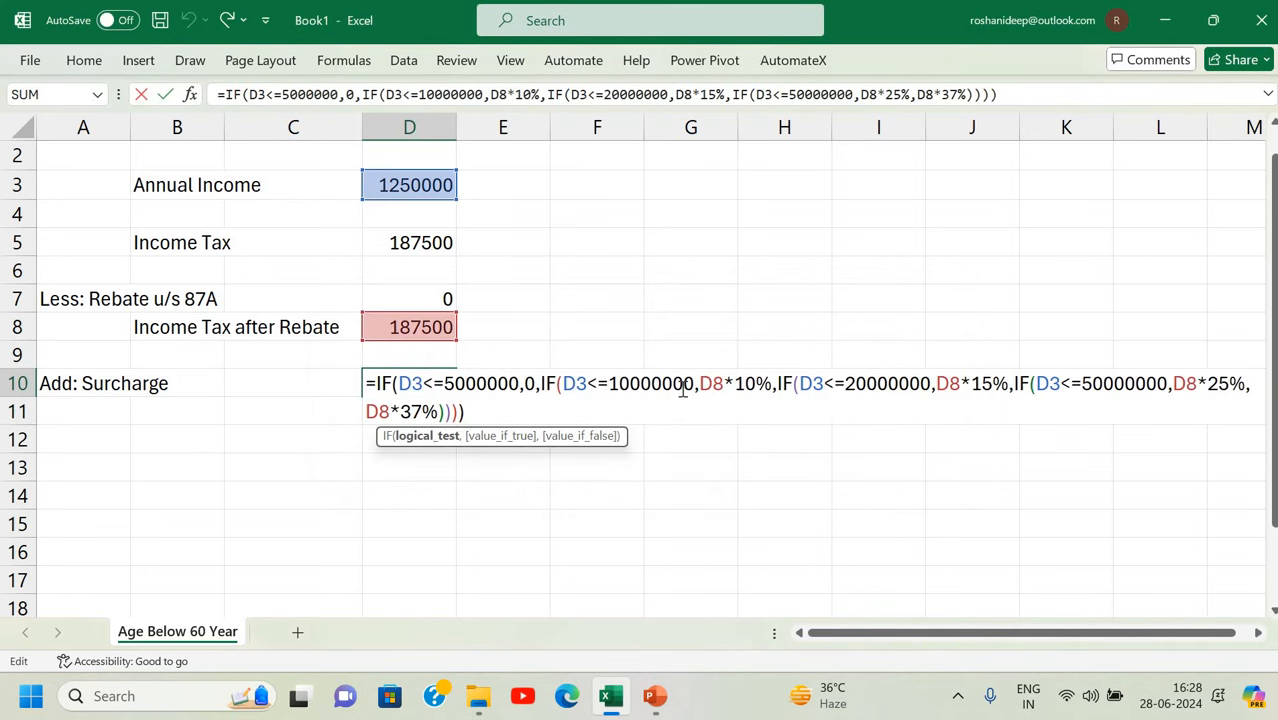
key(Return)
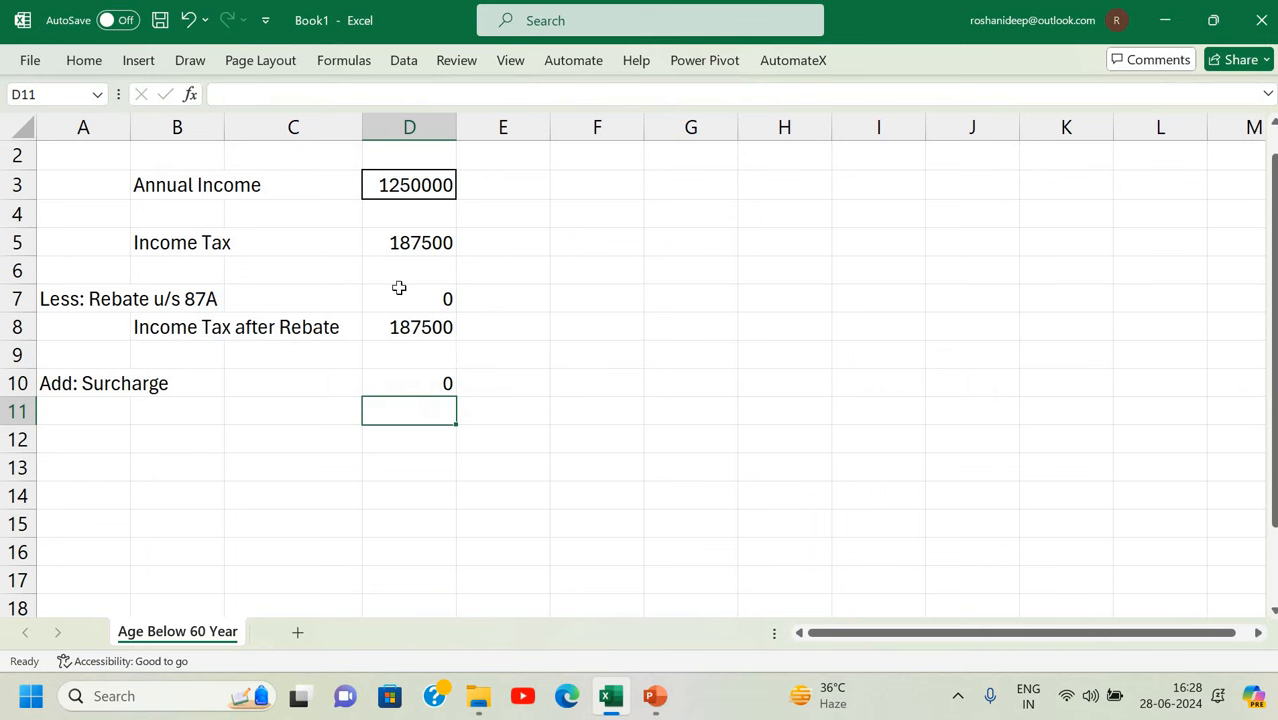
Test with 5500000 annual income, giving 1462500 tax and a 146250 surcharge.
click(406, 186)
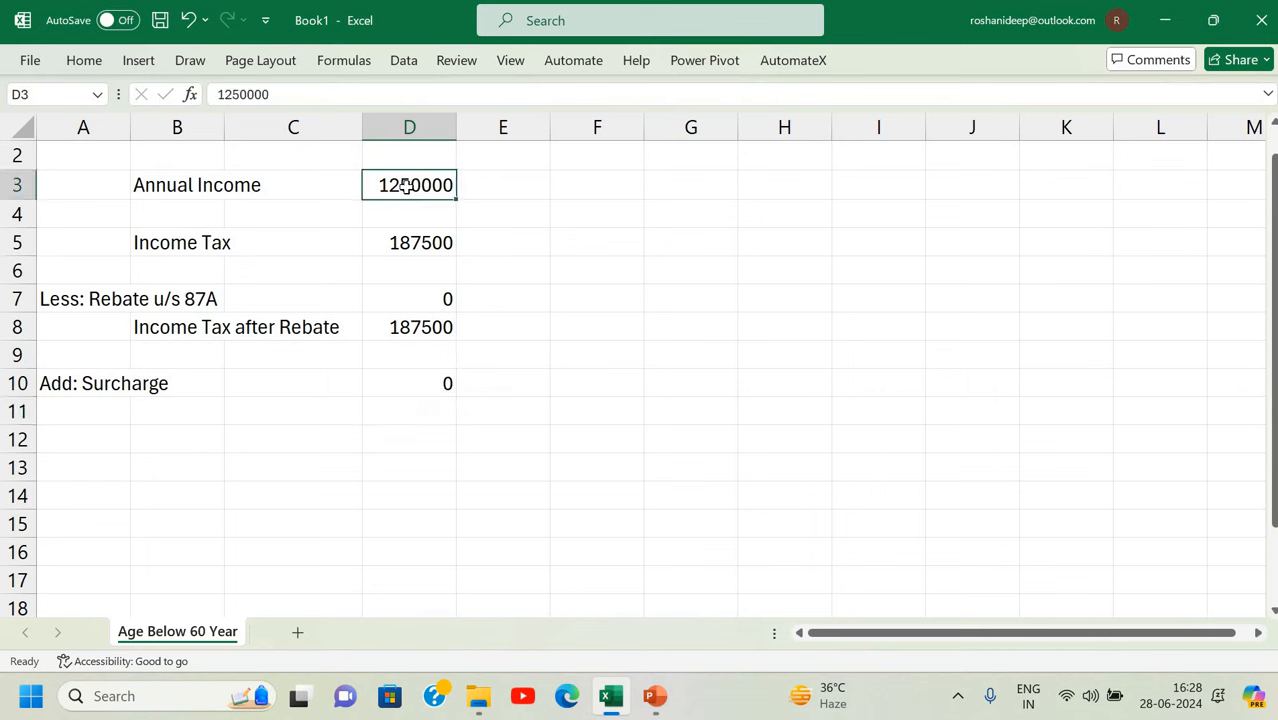
text(5500000)
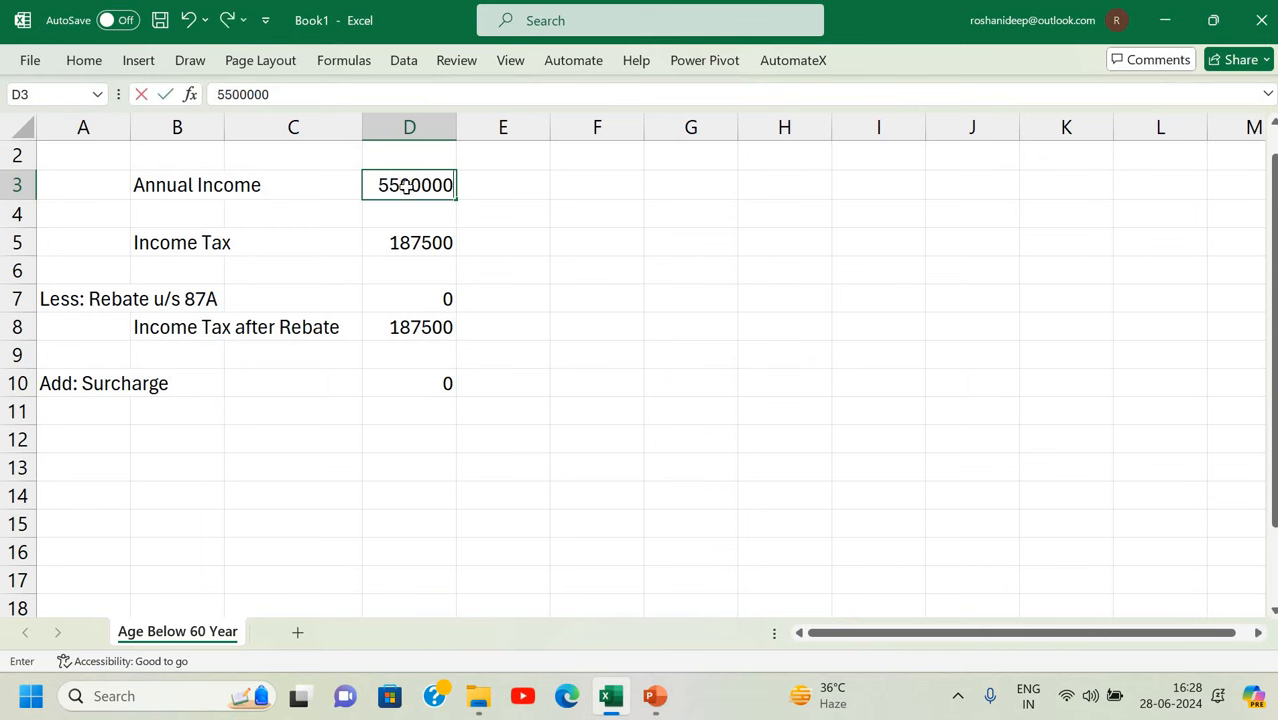
key(Return)
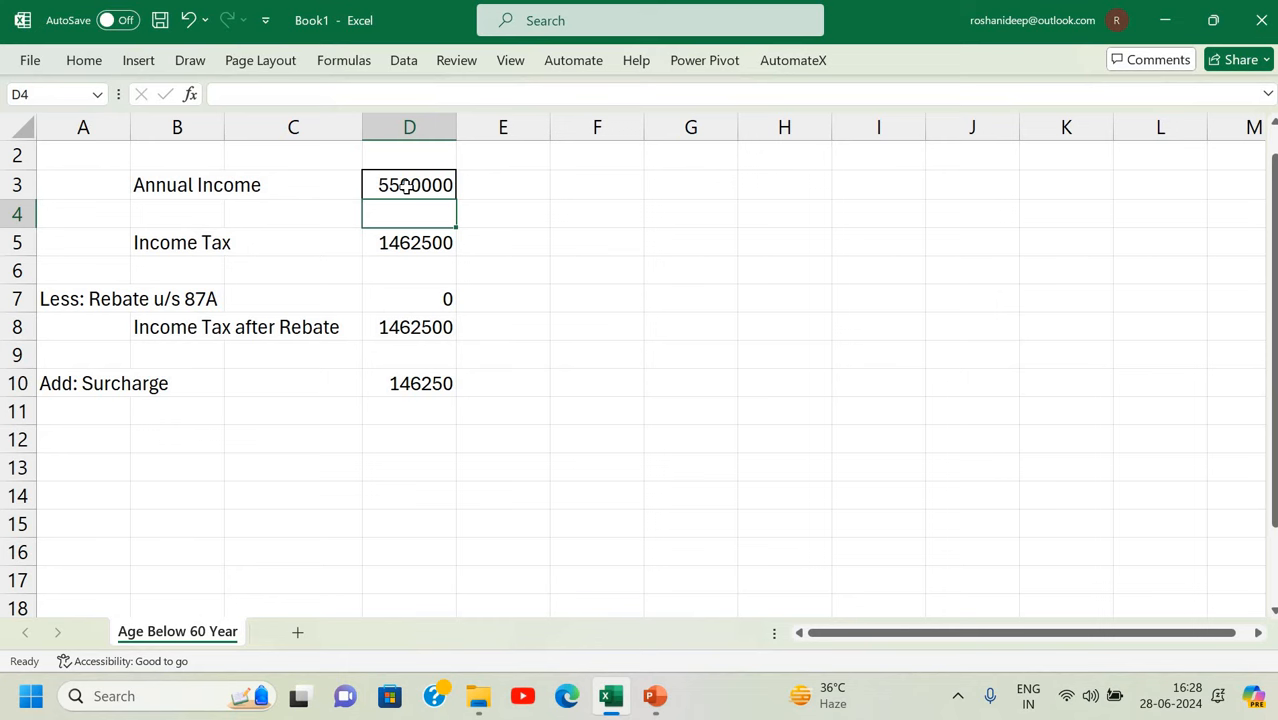
key(Down)
key(Down)
key(Down)
key(Down)
key(Down)
key(Down)
key(Down)
key(Down)
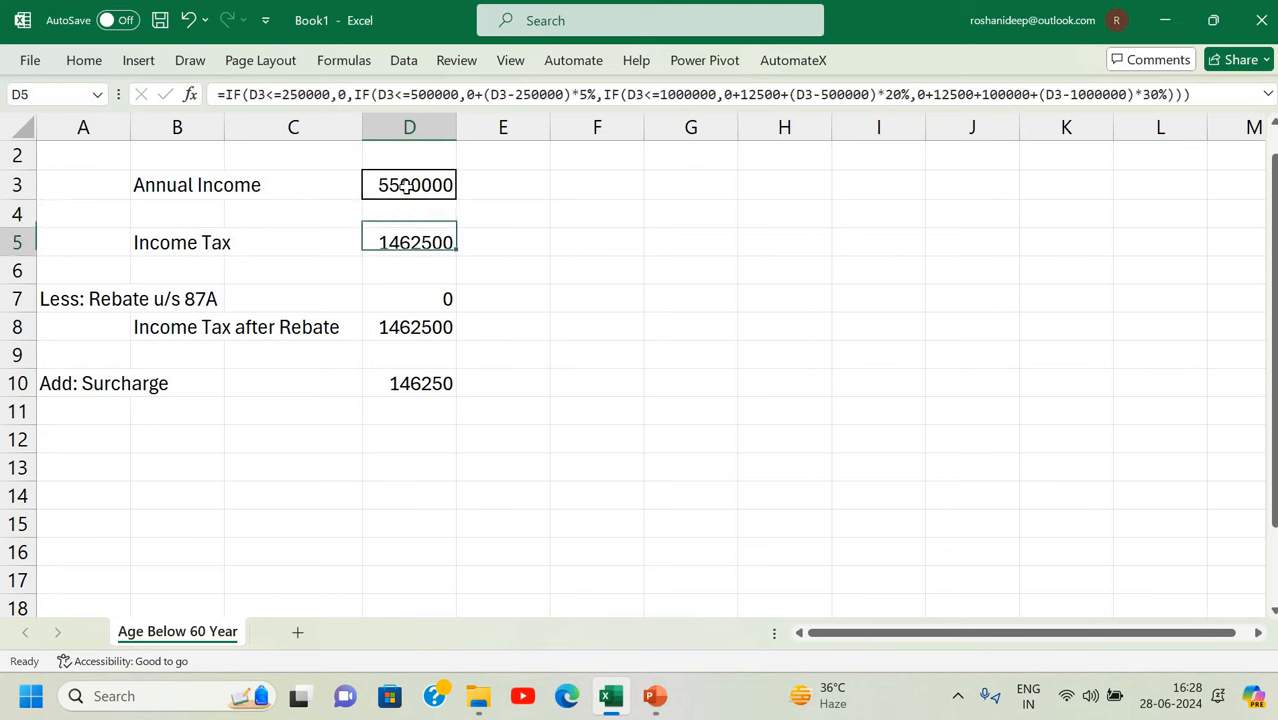
key(Left)
key(Up)
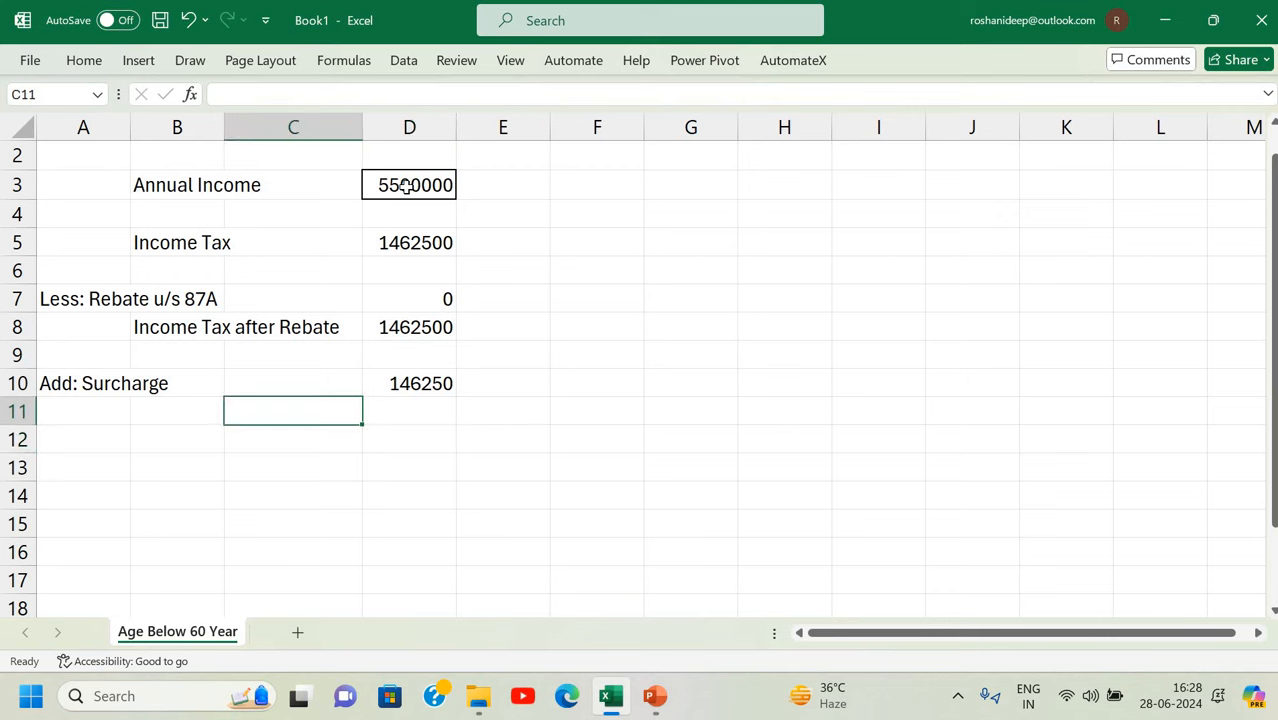
Add the label 'Income Tax after surcharge' in column B and widen column B to fit.
key(Left)
text(Income )
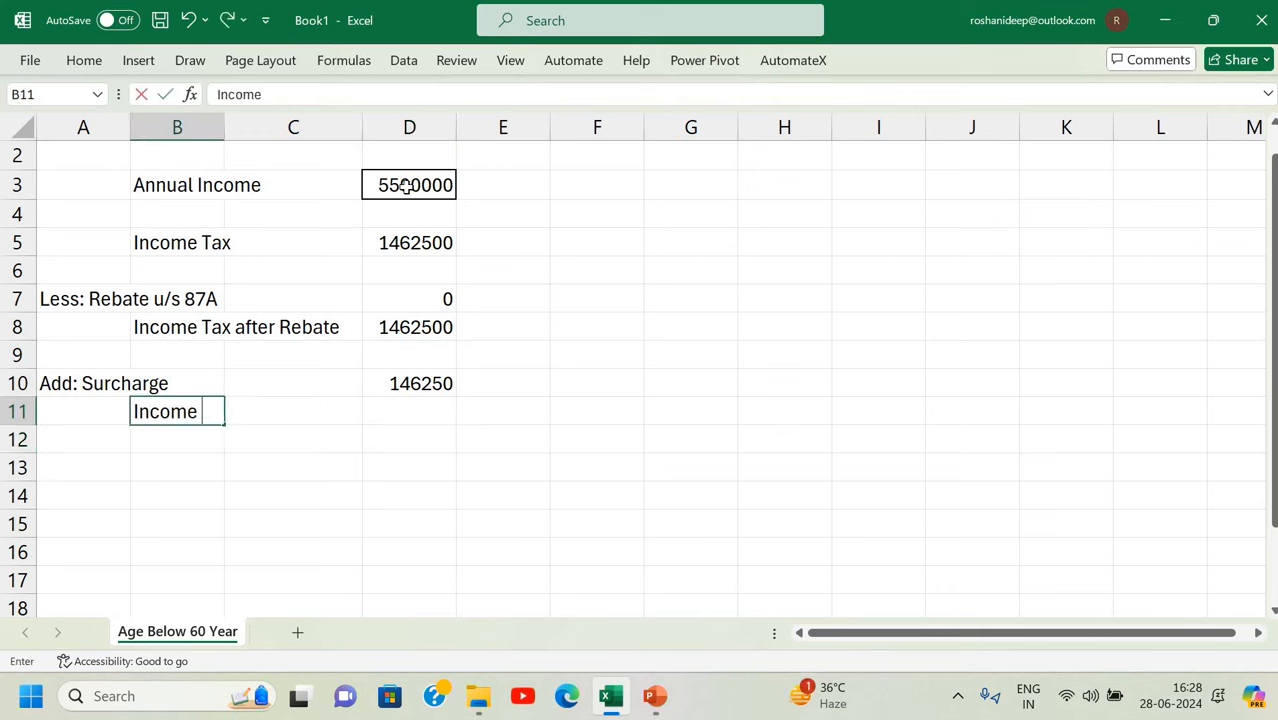
text(Tax after )
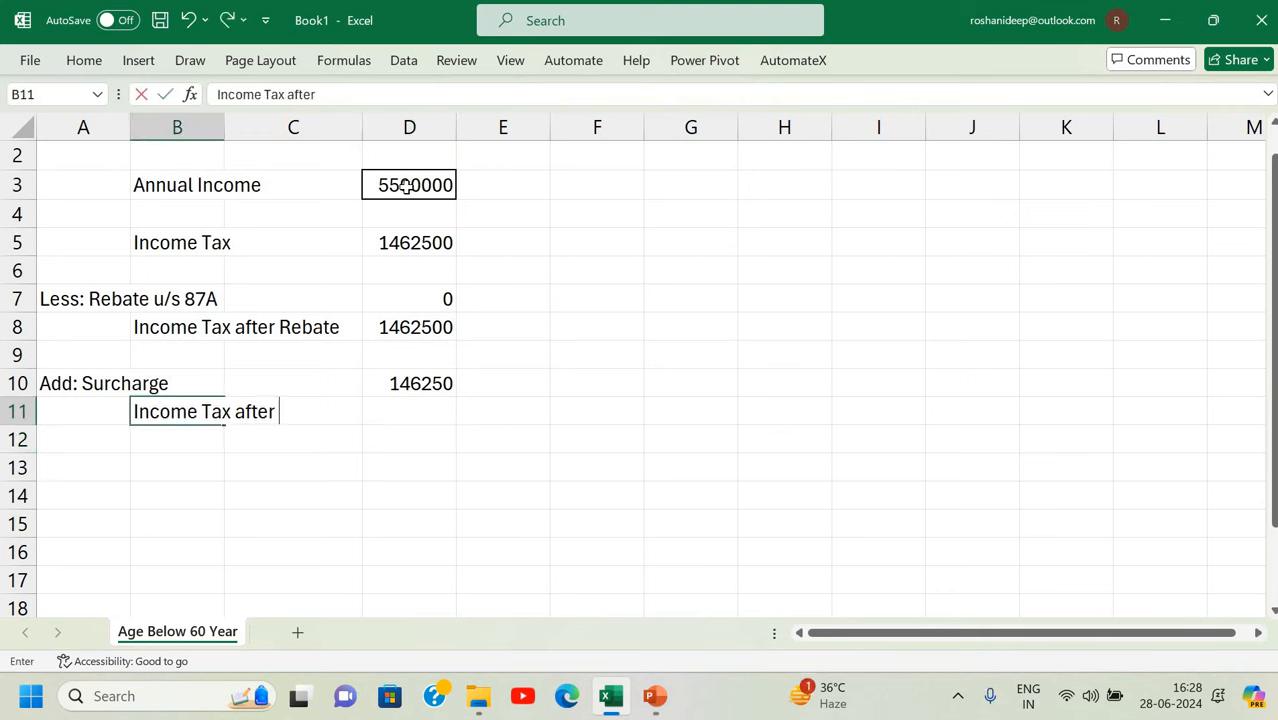
text(surcharge)
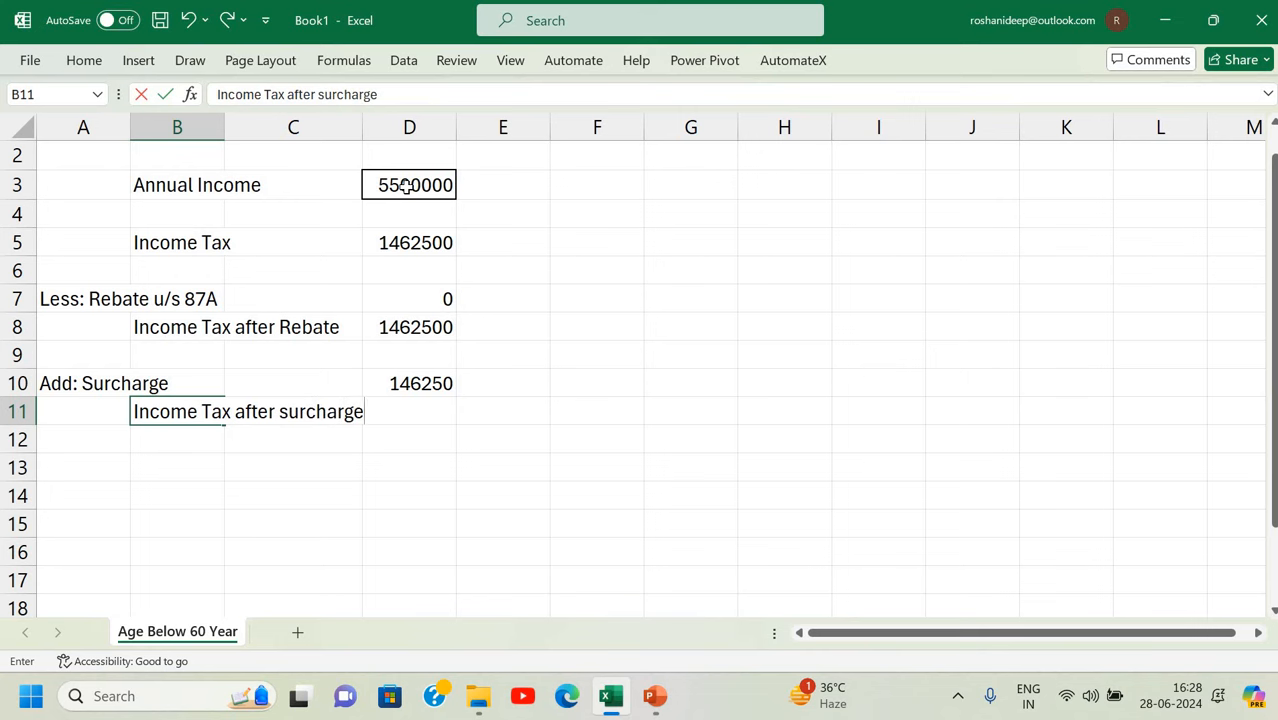
key(Return)
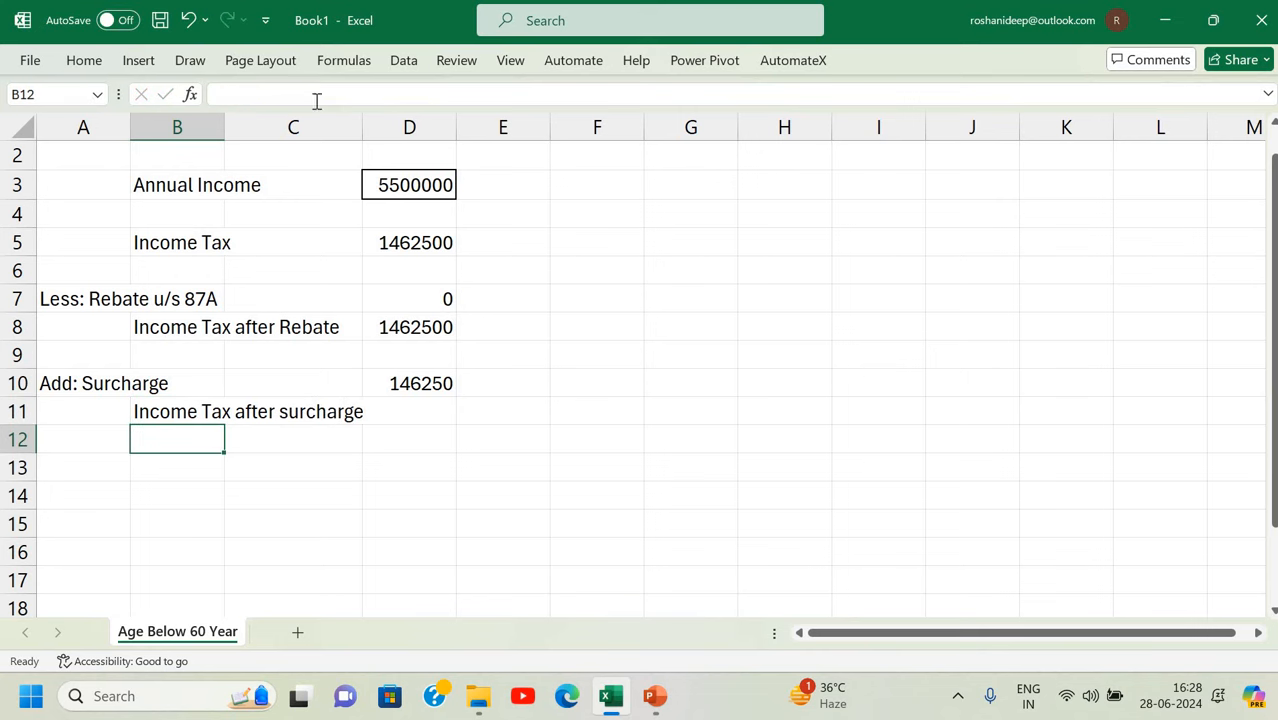
drag(241, 124, 241, 124)
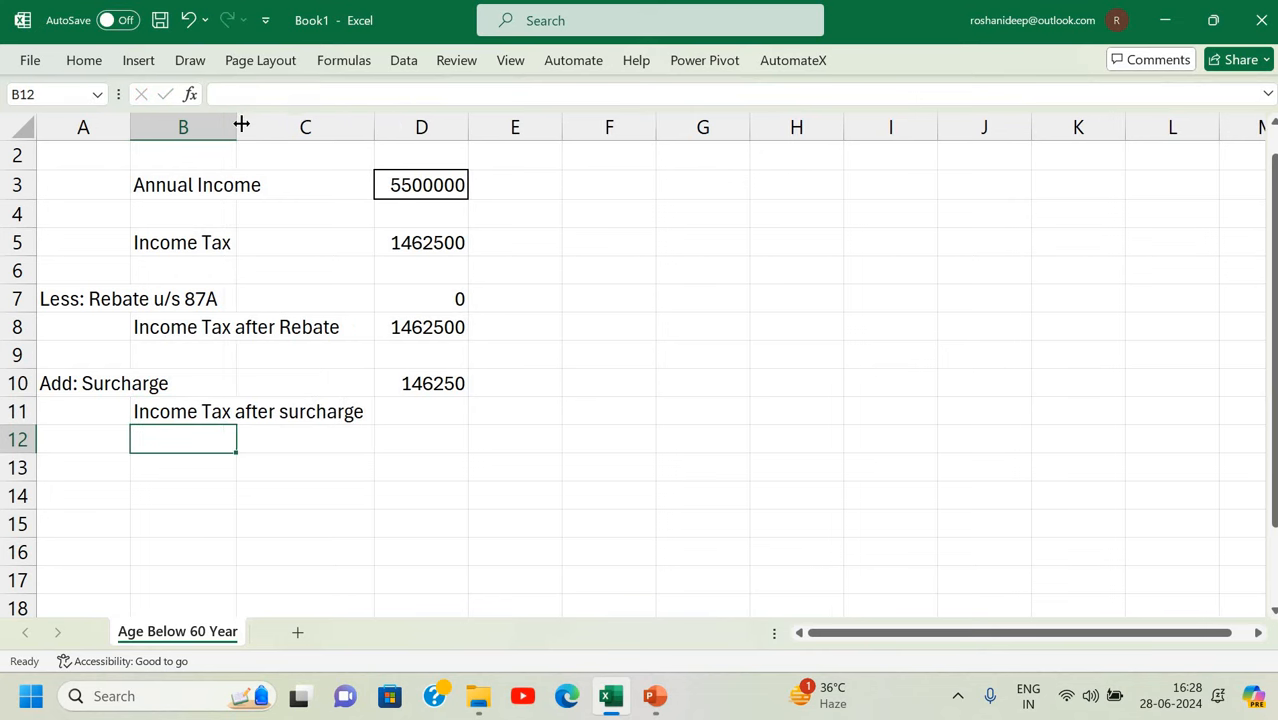
Enter =D8+D10 in D11 to total tax after surcharge (1608750).
click(441, 404)
text(=)
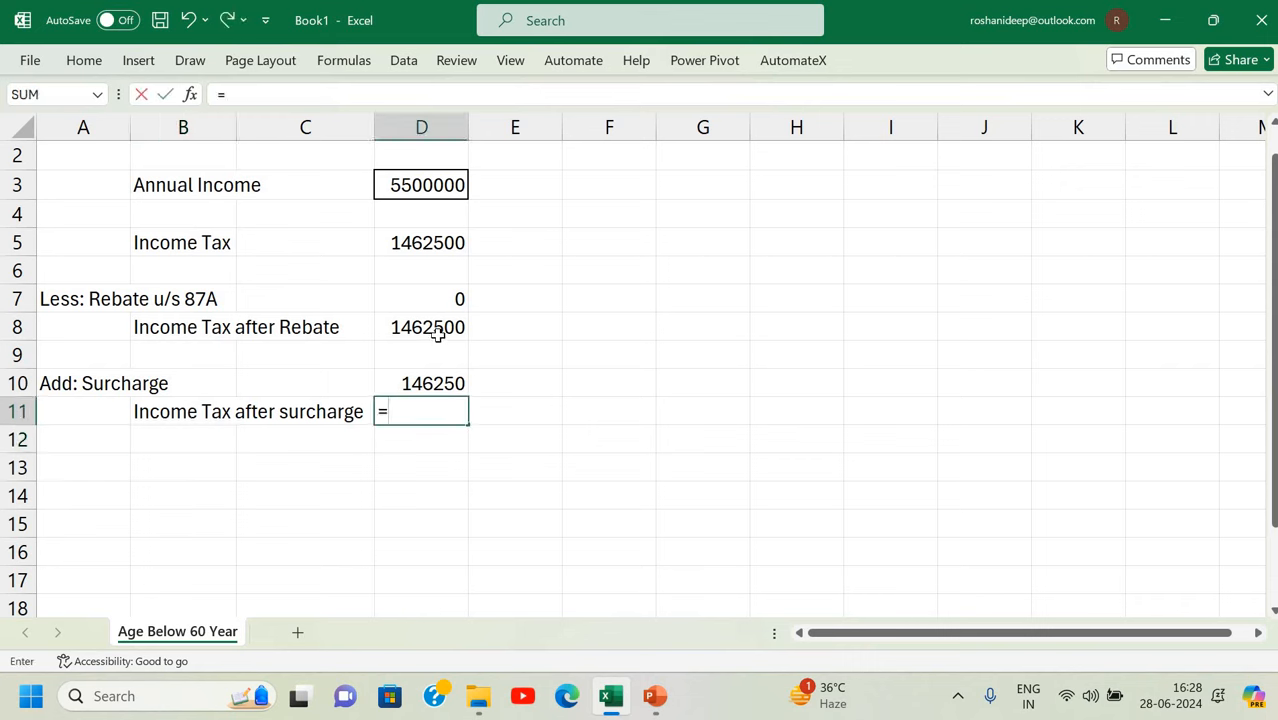
click(437, 334)
text(+)
click(425, 383)
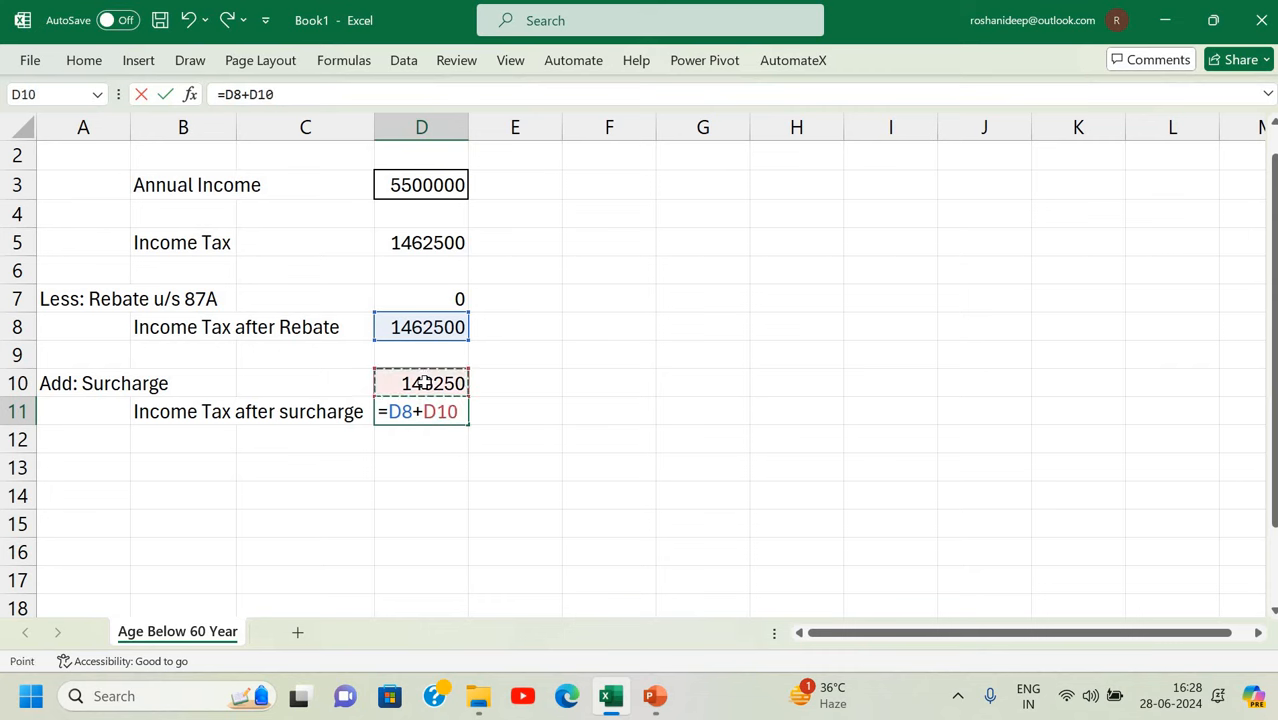
key(Return)
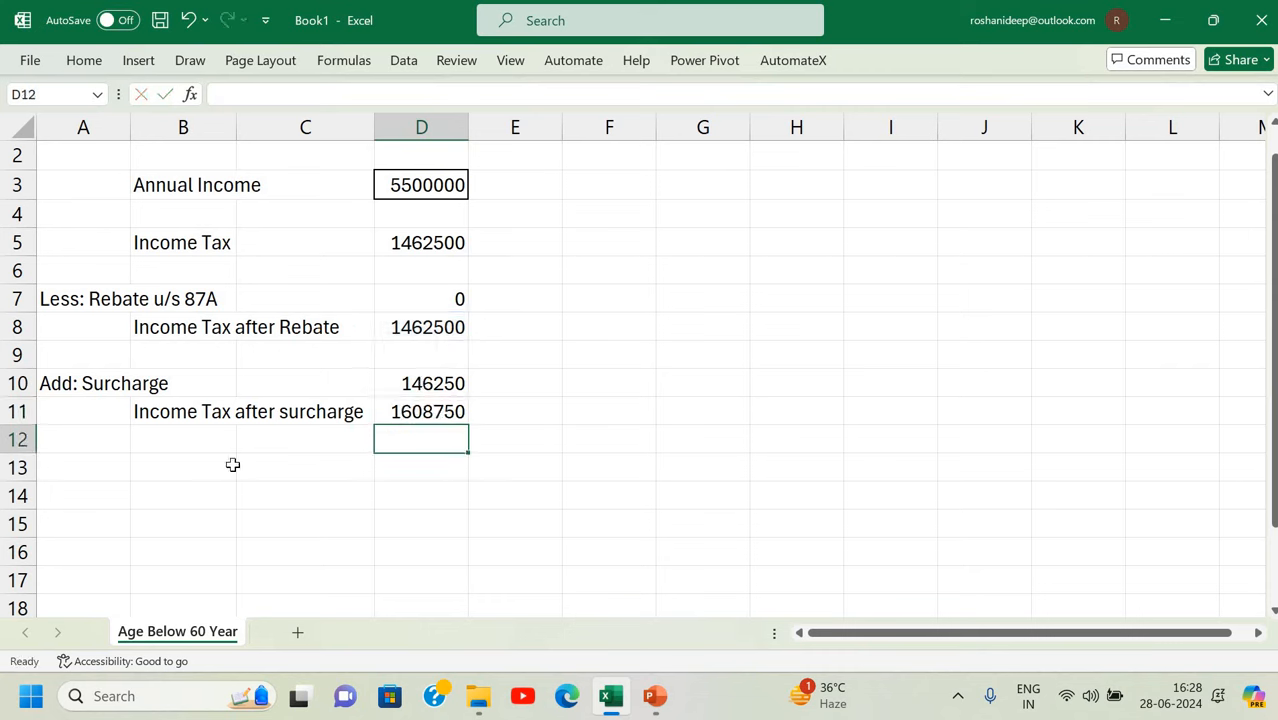
Type the label 'Add: Health & Ed. Cess' in A13.
click(110, 474)
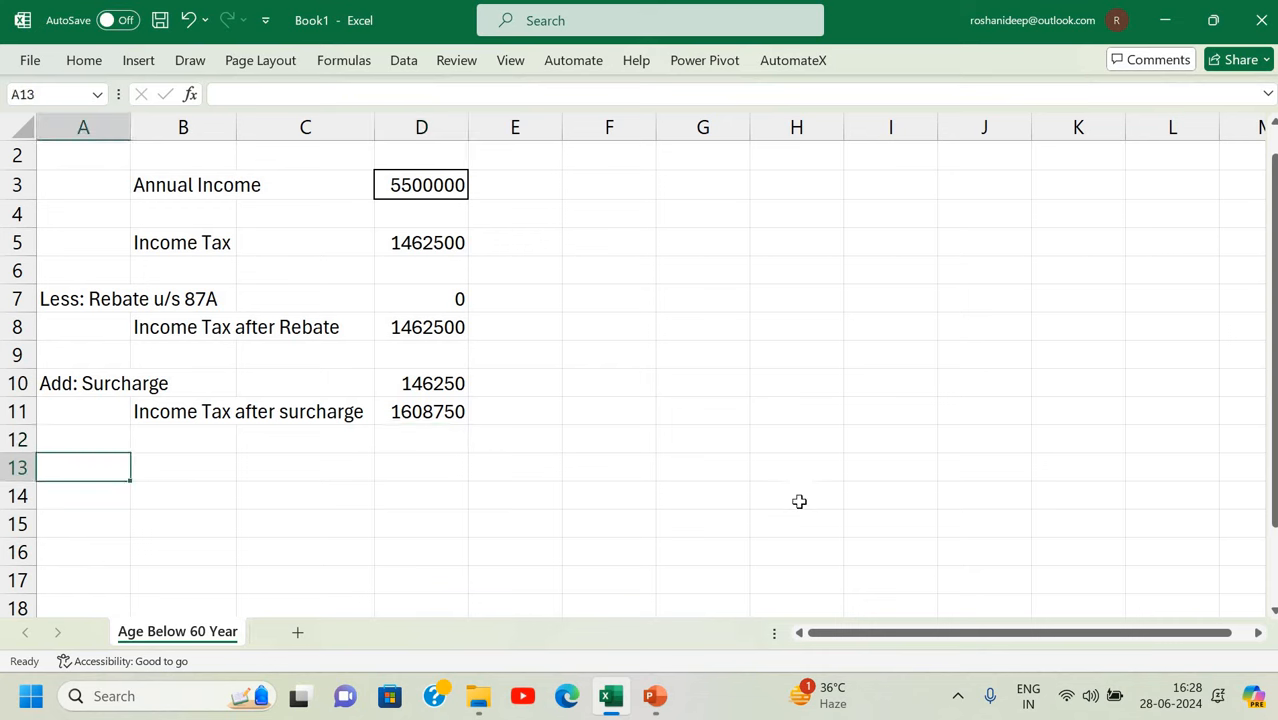
text(Add)
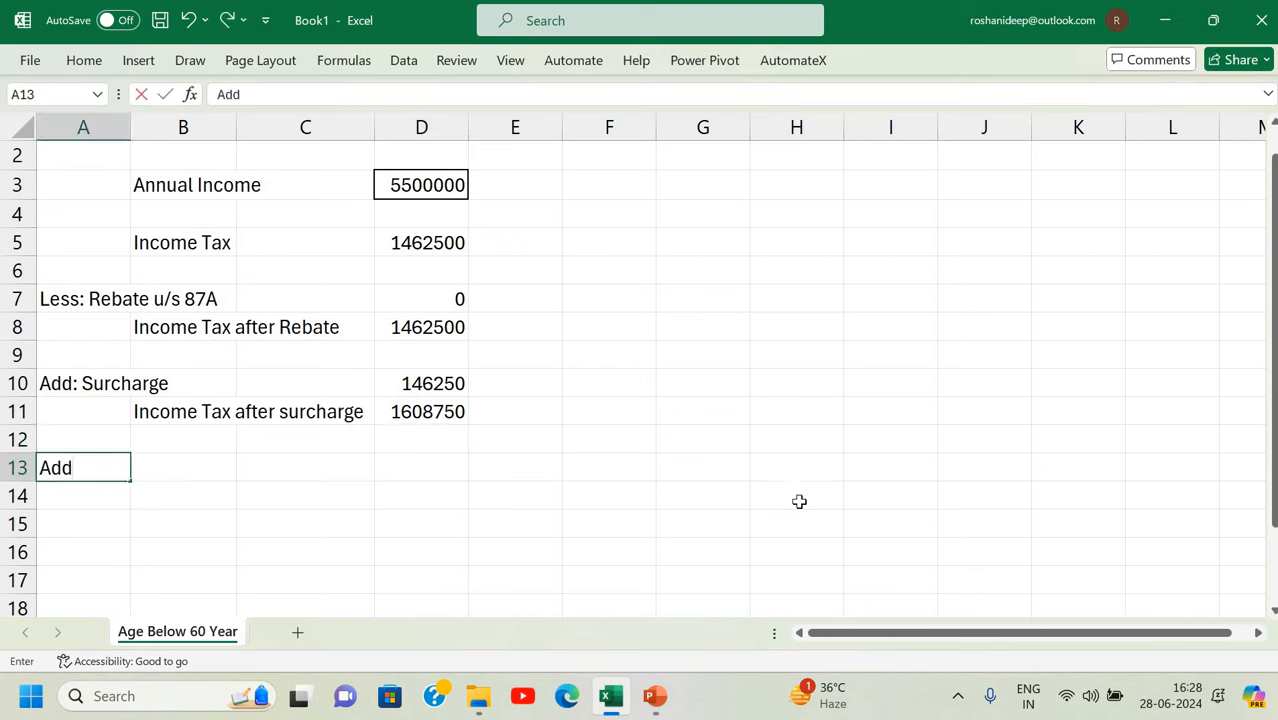
text(: C)
key(BackSpace)
text(Health )
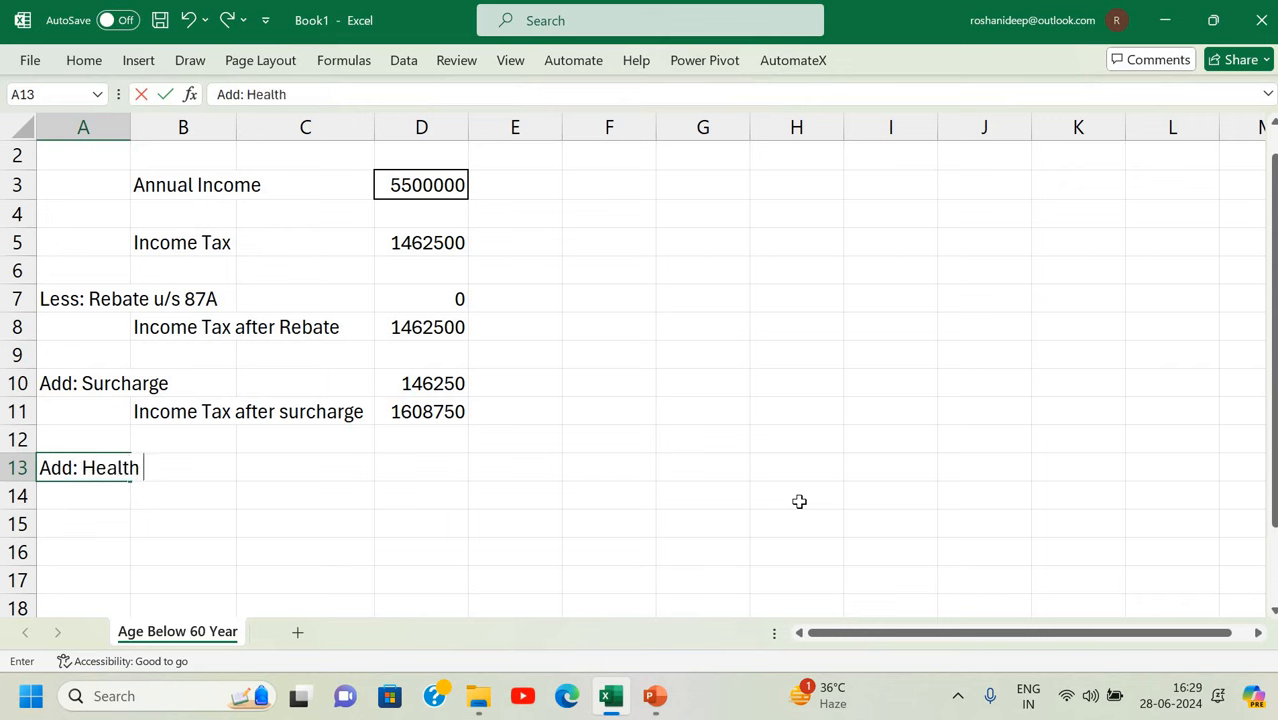
text(& Ed. Cess)
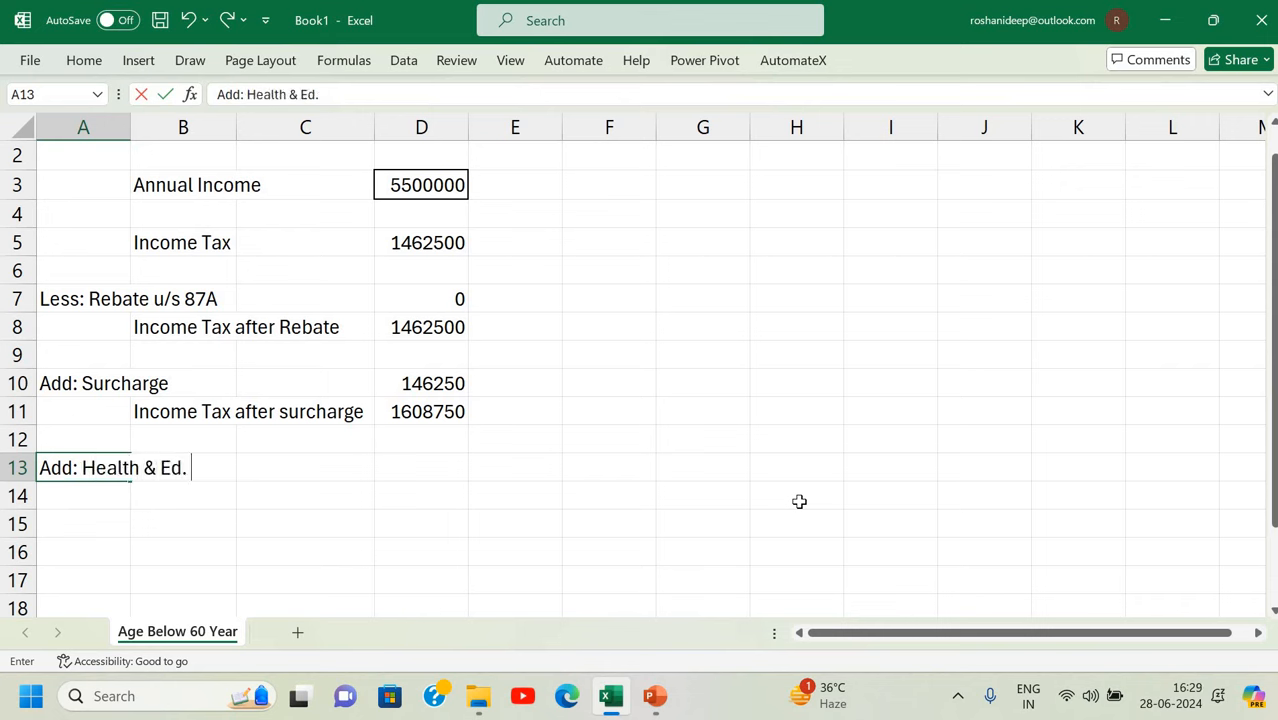
key(Return)
Enter =D11*4% in D13 to compute the 4% cess (64350).
key(Up)
key(Right)
key(Right)
key(Right)
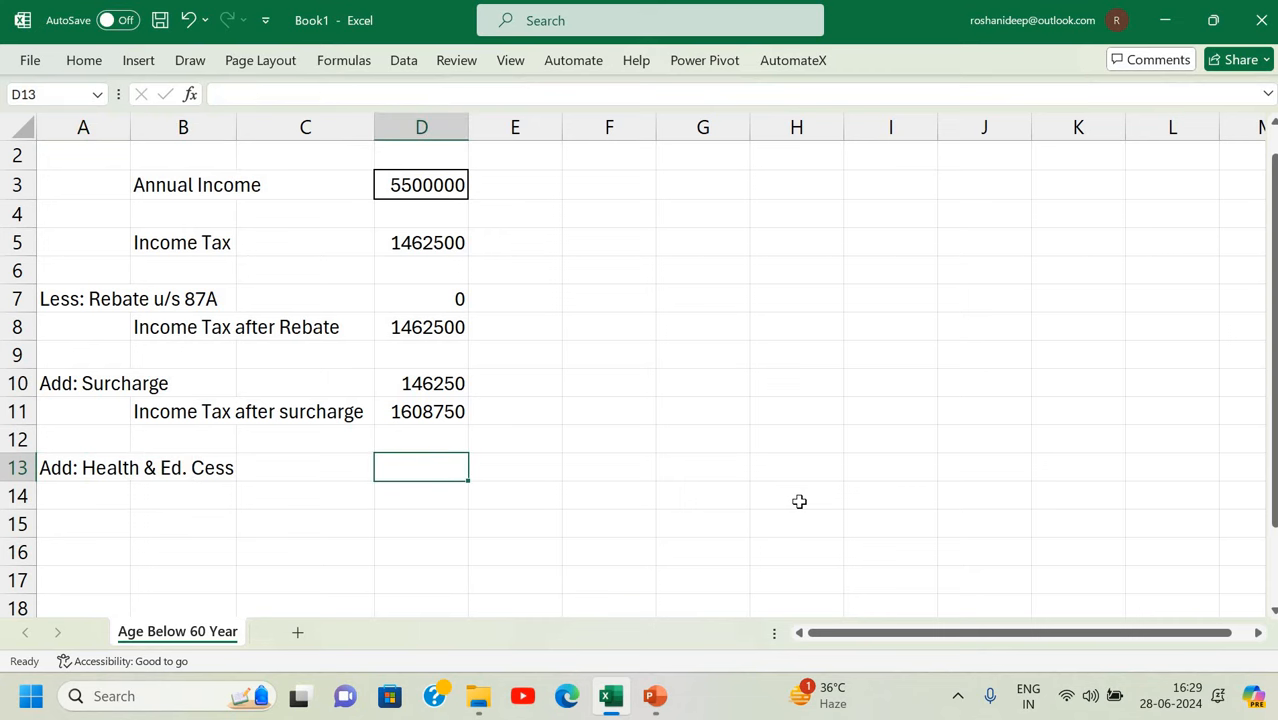
text(=)
click(423, 414)
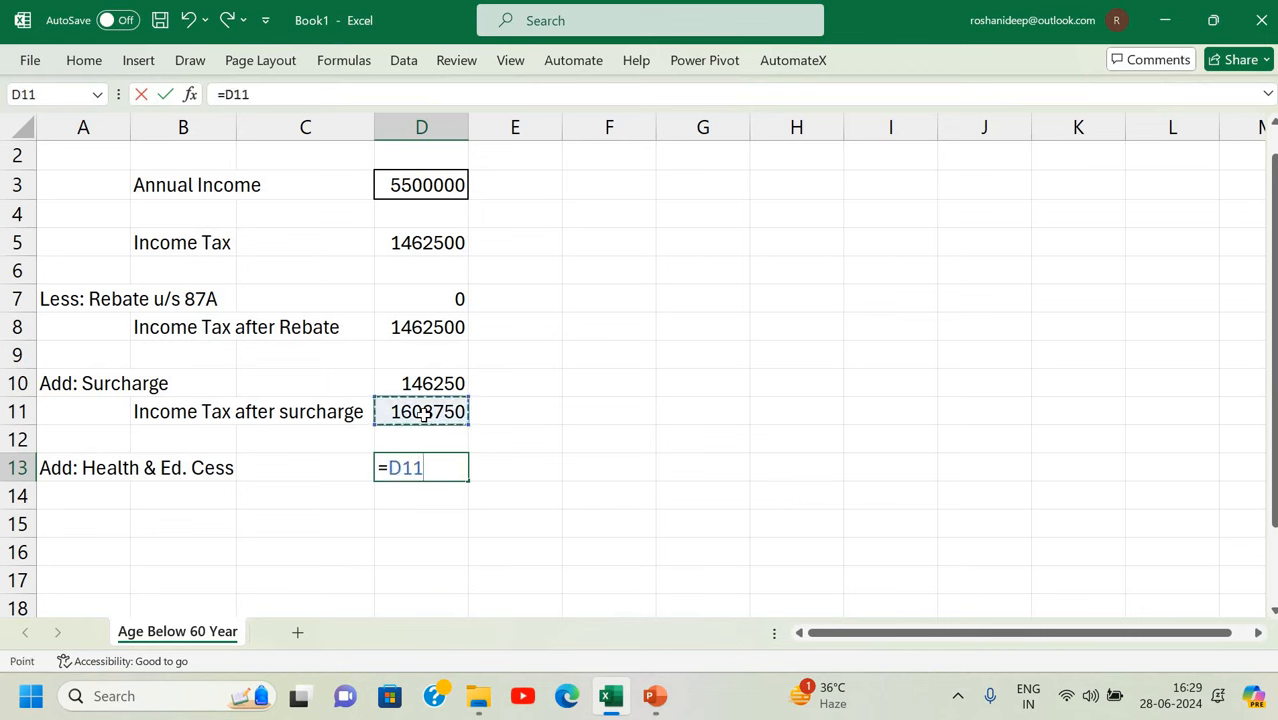
text(*4%)
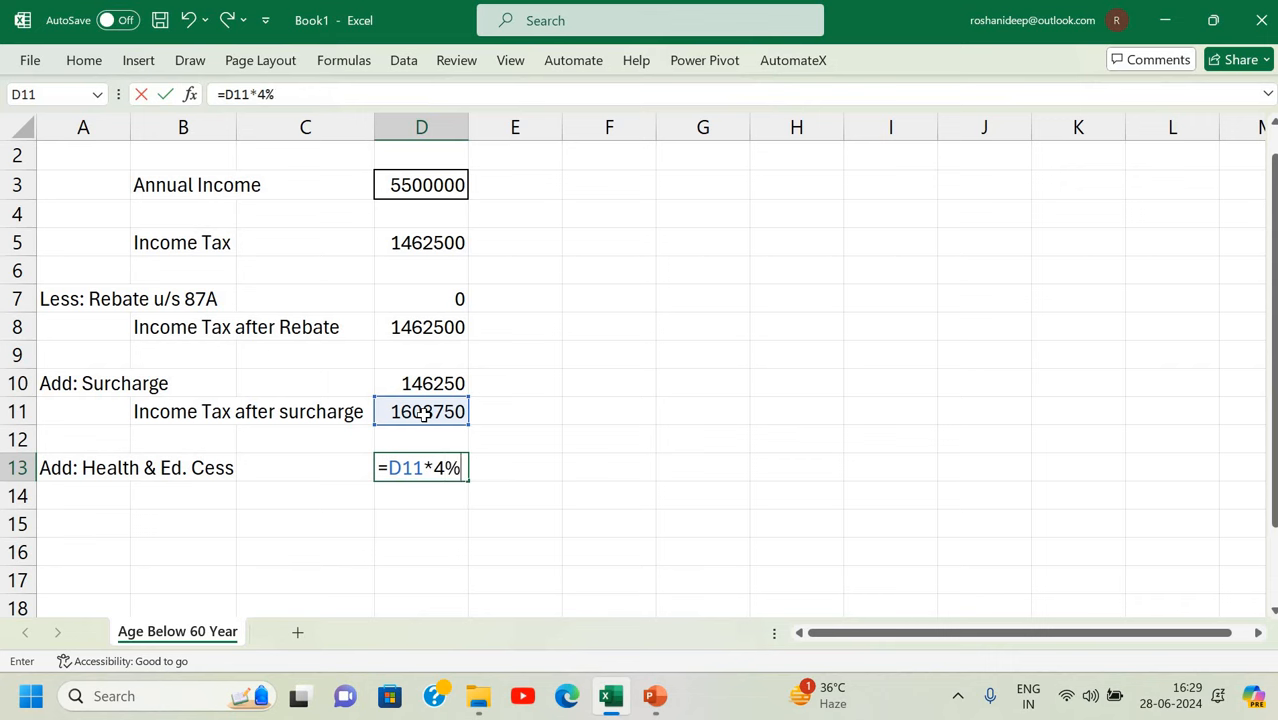
key(Return)
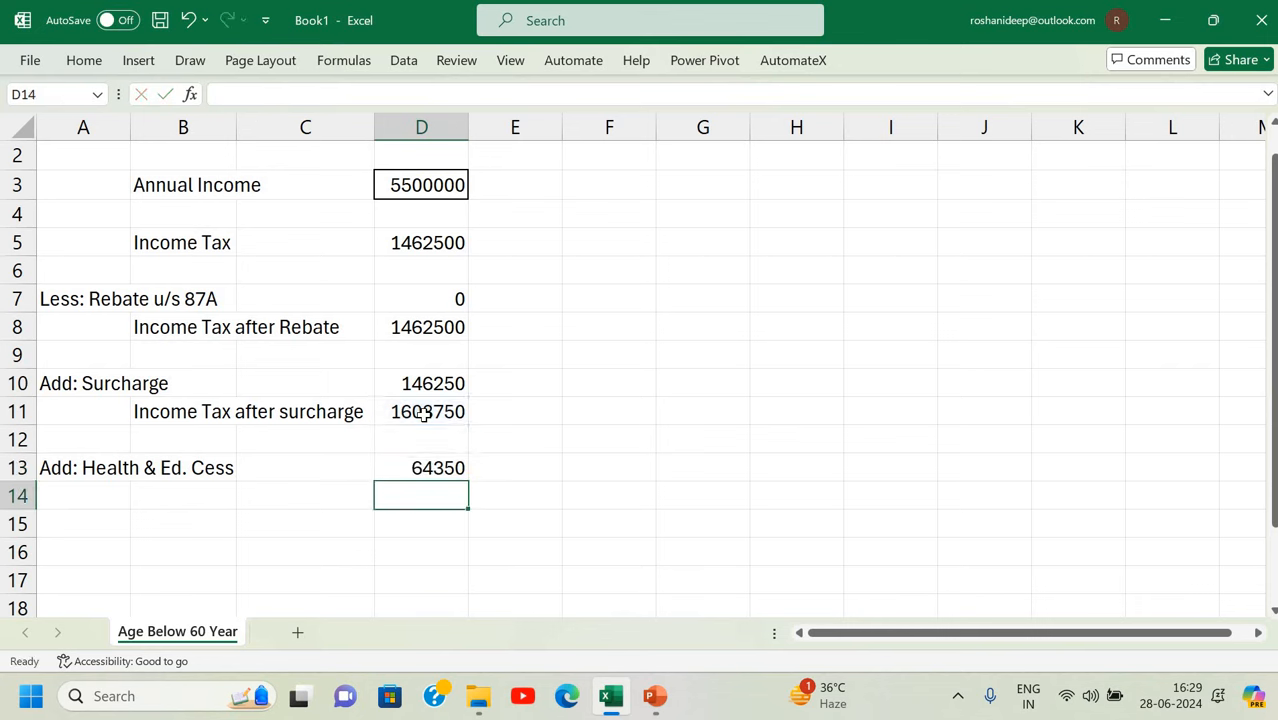
Type the label 'Income Tax Liability' in B14.
key(Left)
key(Left)
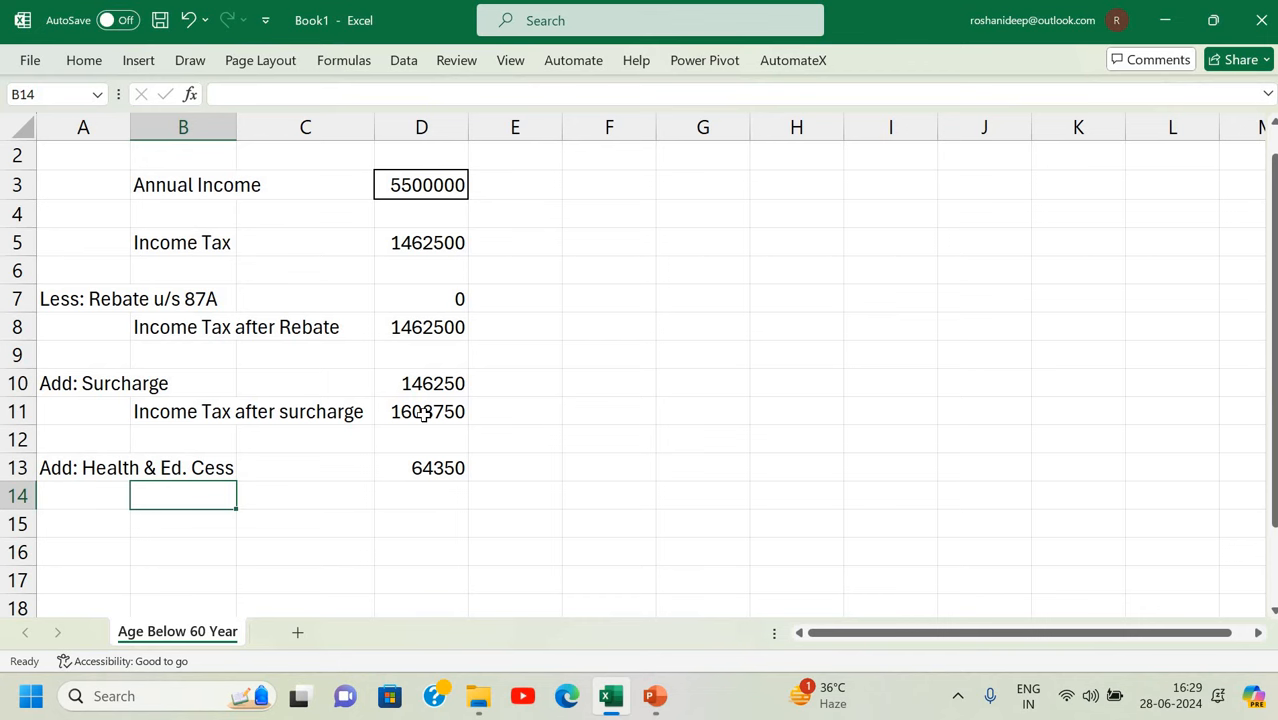
text(Income Tax afte)
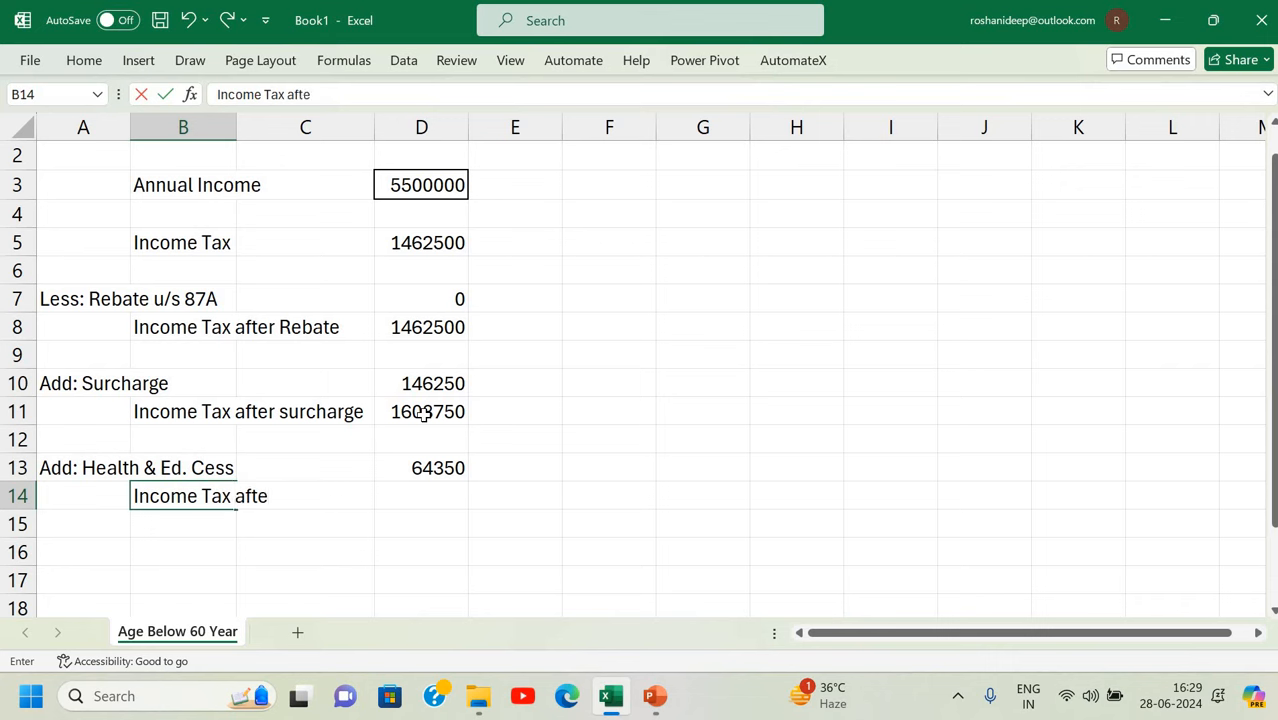
key(BackSpace)
key(BackSpace)
key(BackSpace)
key(BackSpace)
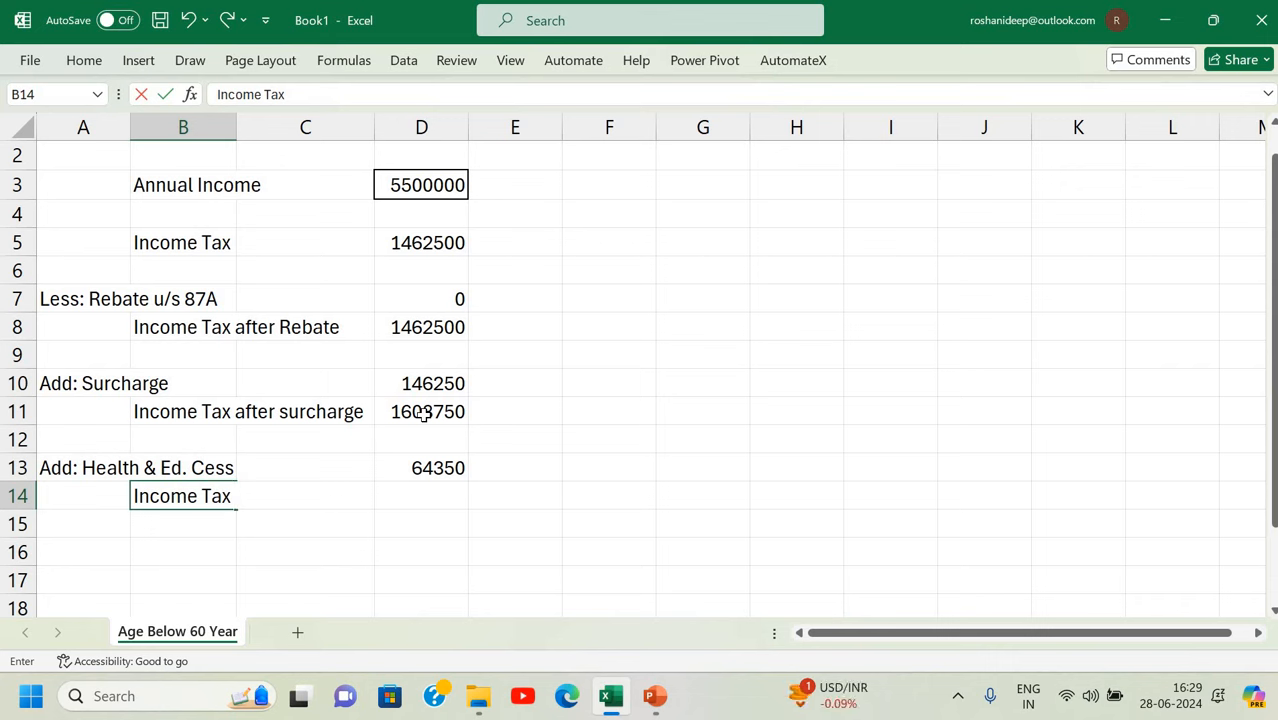
text(Liability)
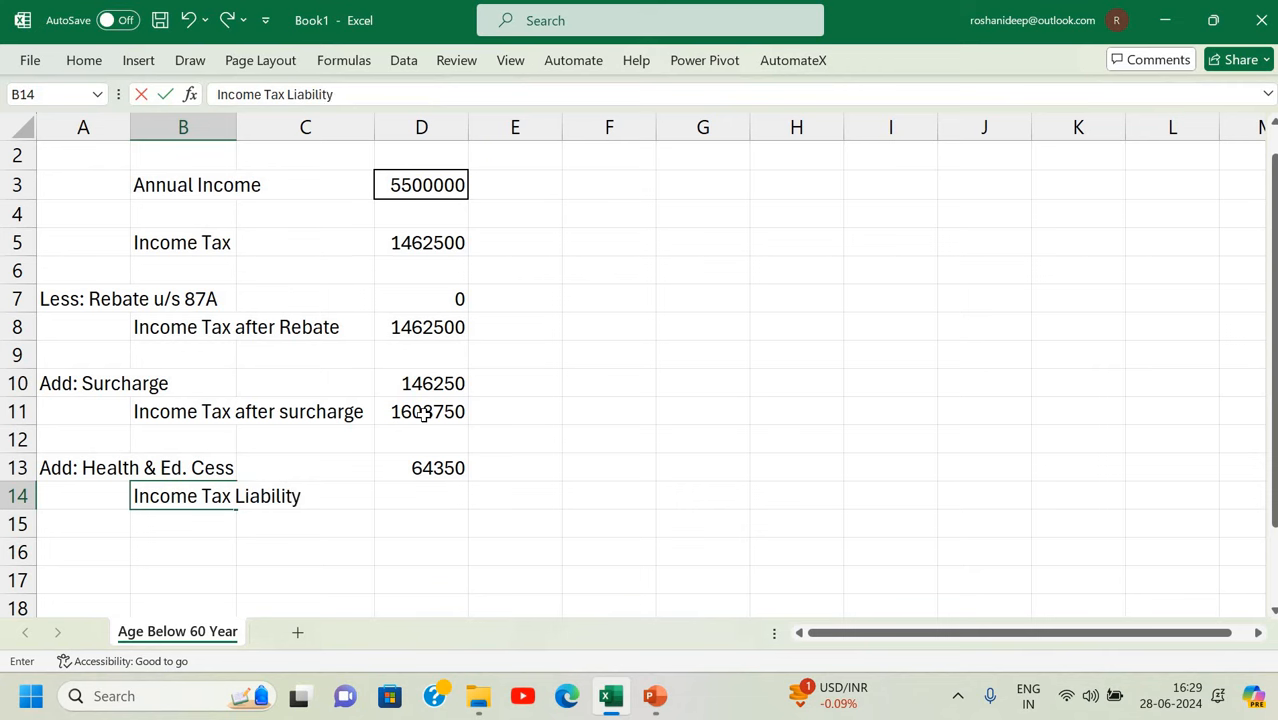
key(Return)
Enter =D11+D13 in D14 to total the liability (1673100).
key(Up)
key(Right)
key(Right)
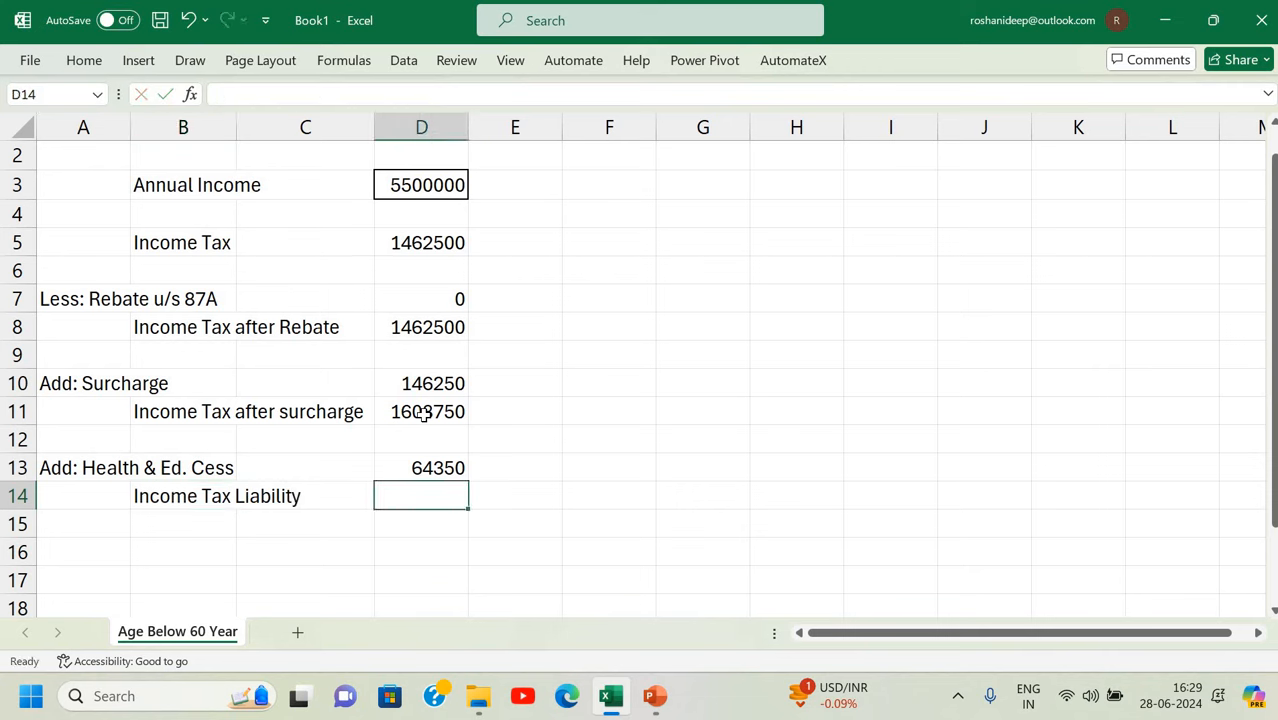
text(=)
click(418, 414)
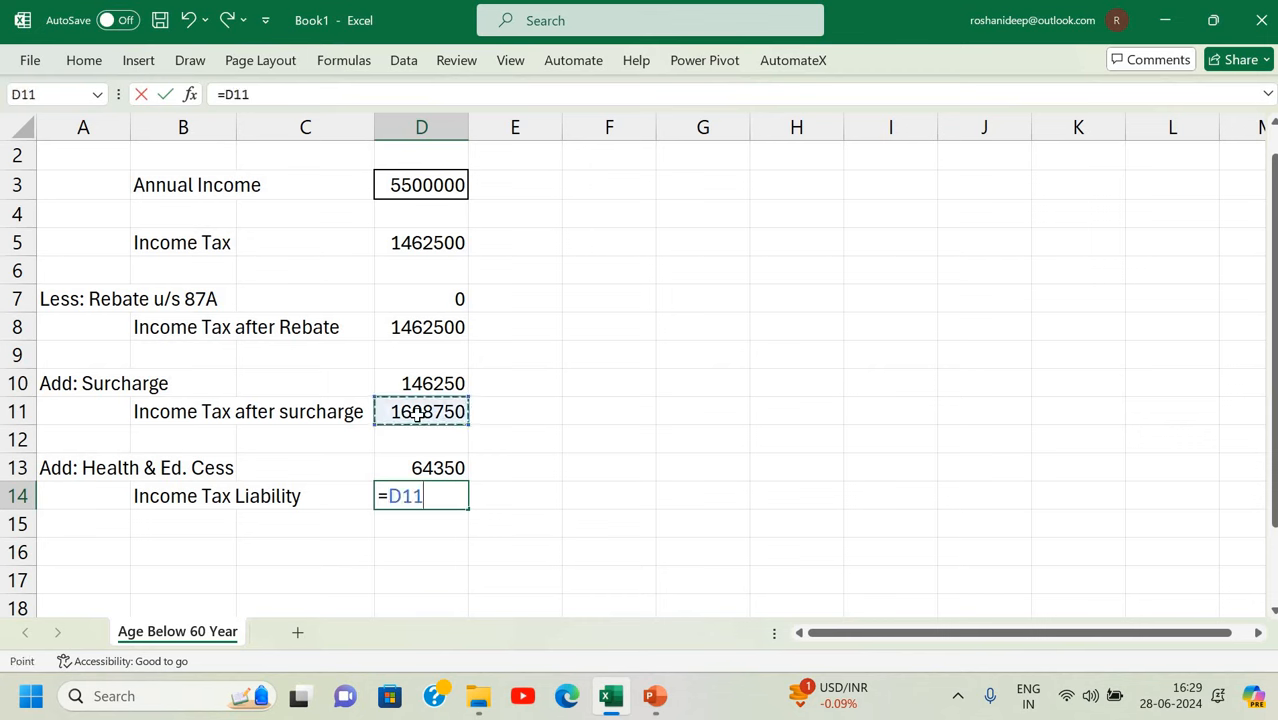
text(+)
click(423, 466)
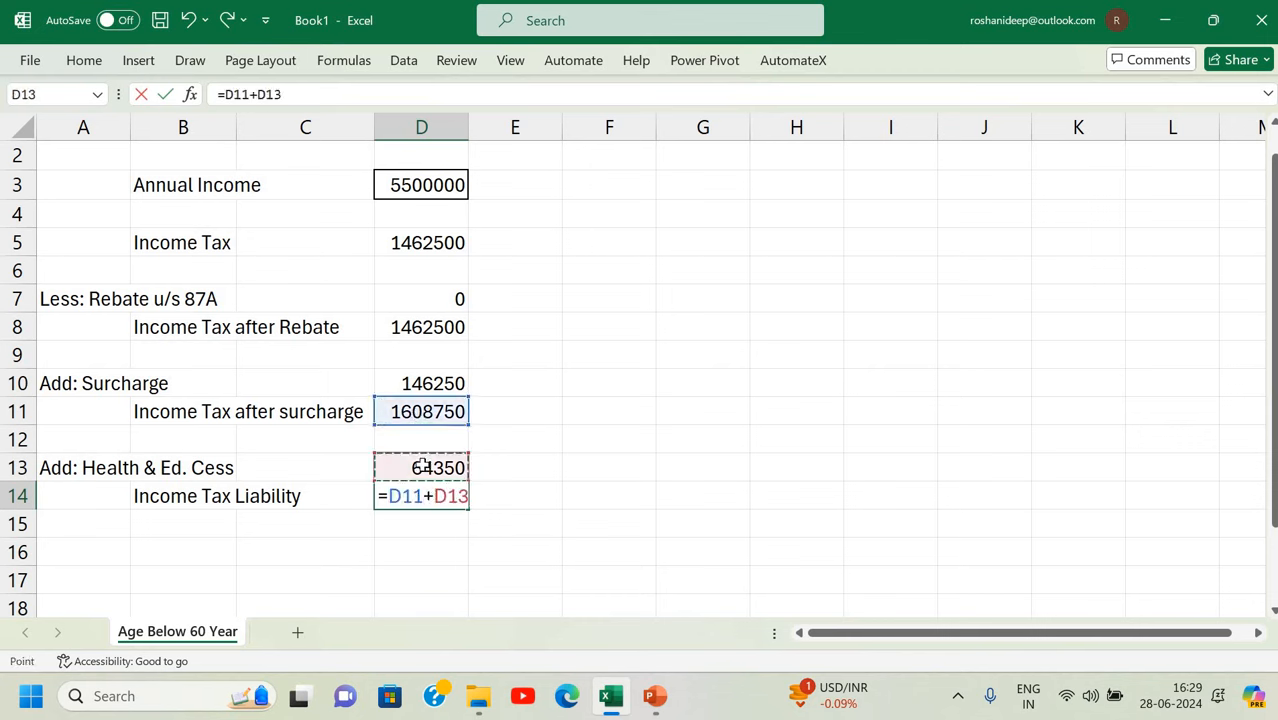
key(Return)
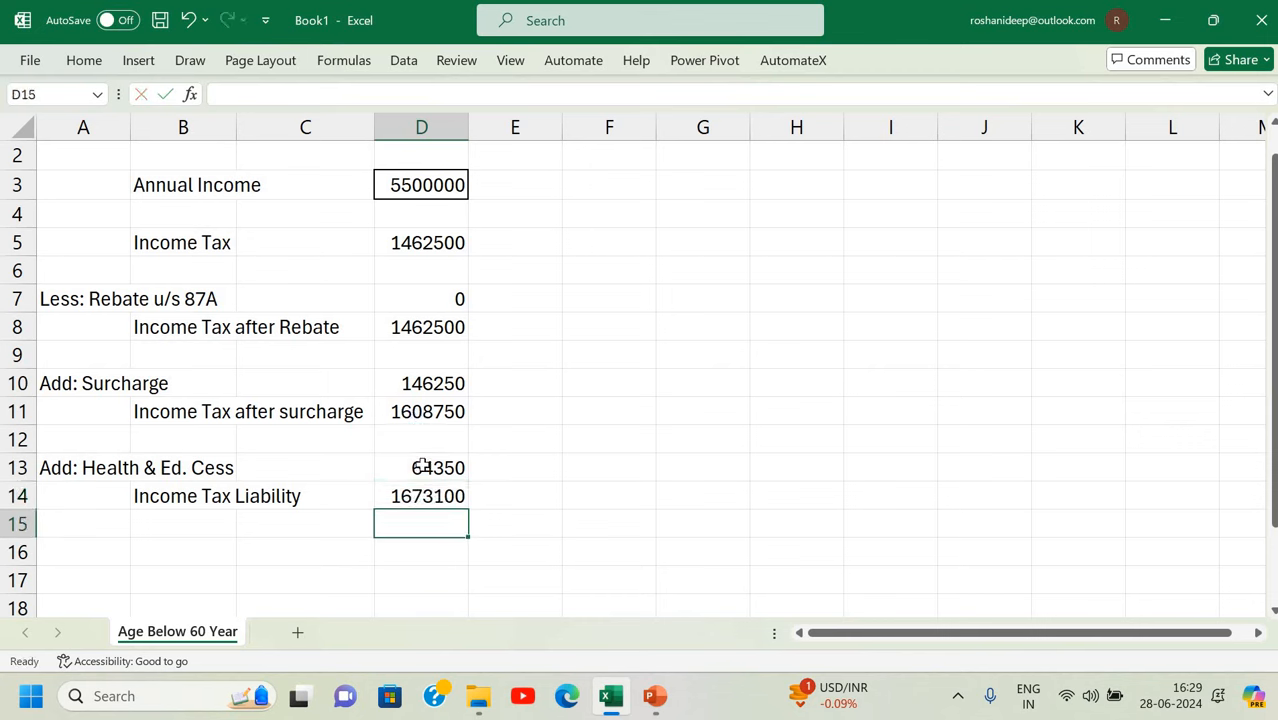
key(Up)
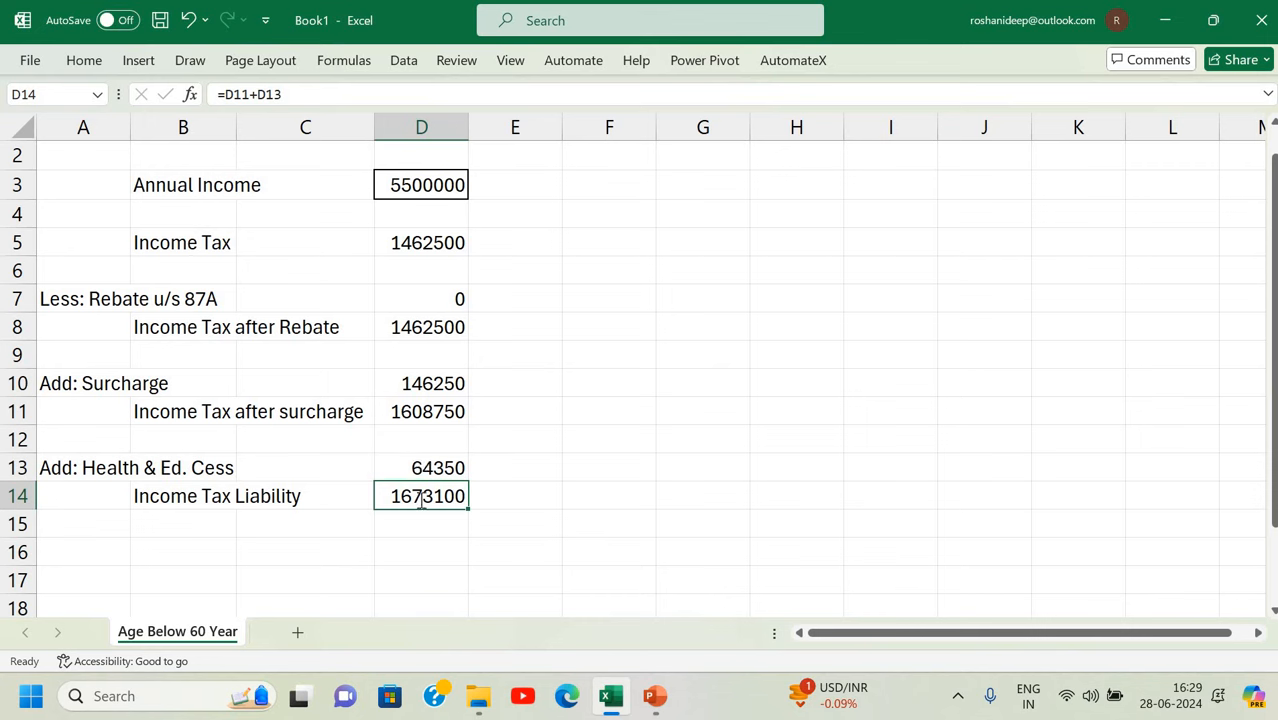
Wrap D14's formula as =MROUND(D11+D13,10) to round the liability to the nearest 10.
double_click(400, 496)
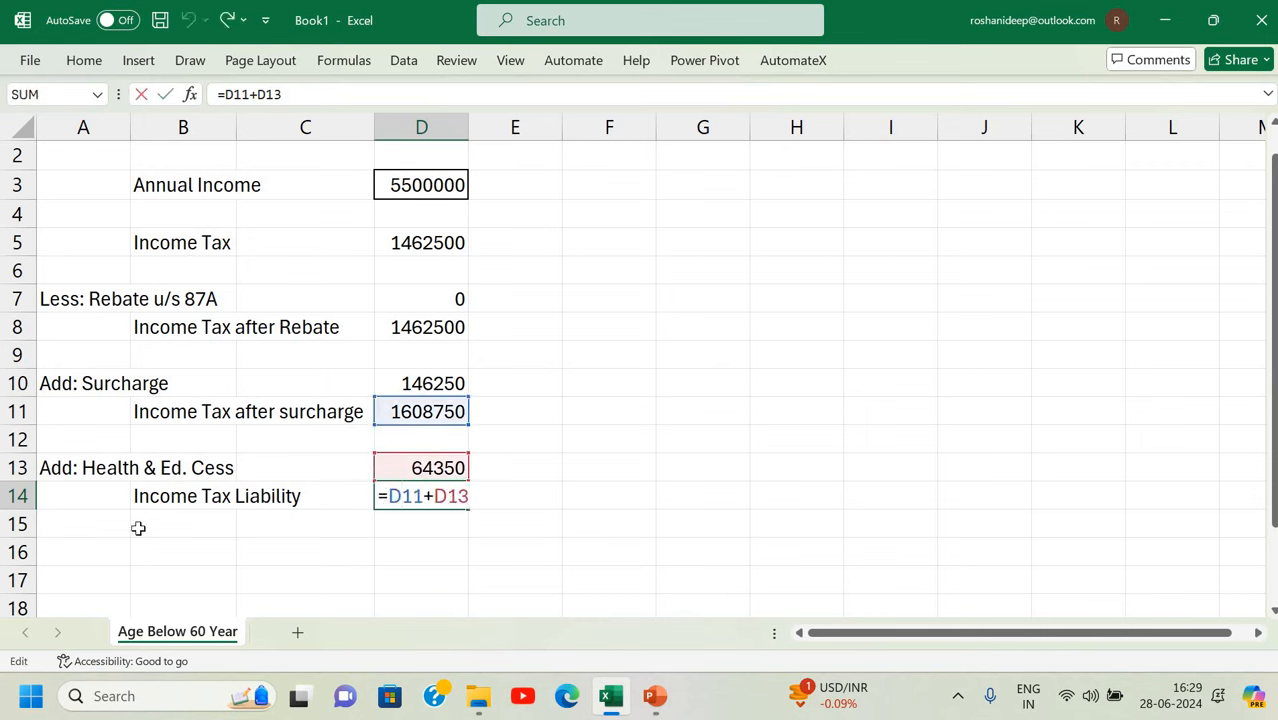
text(mround)
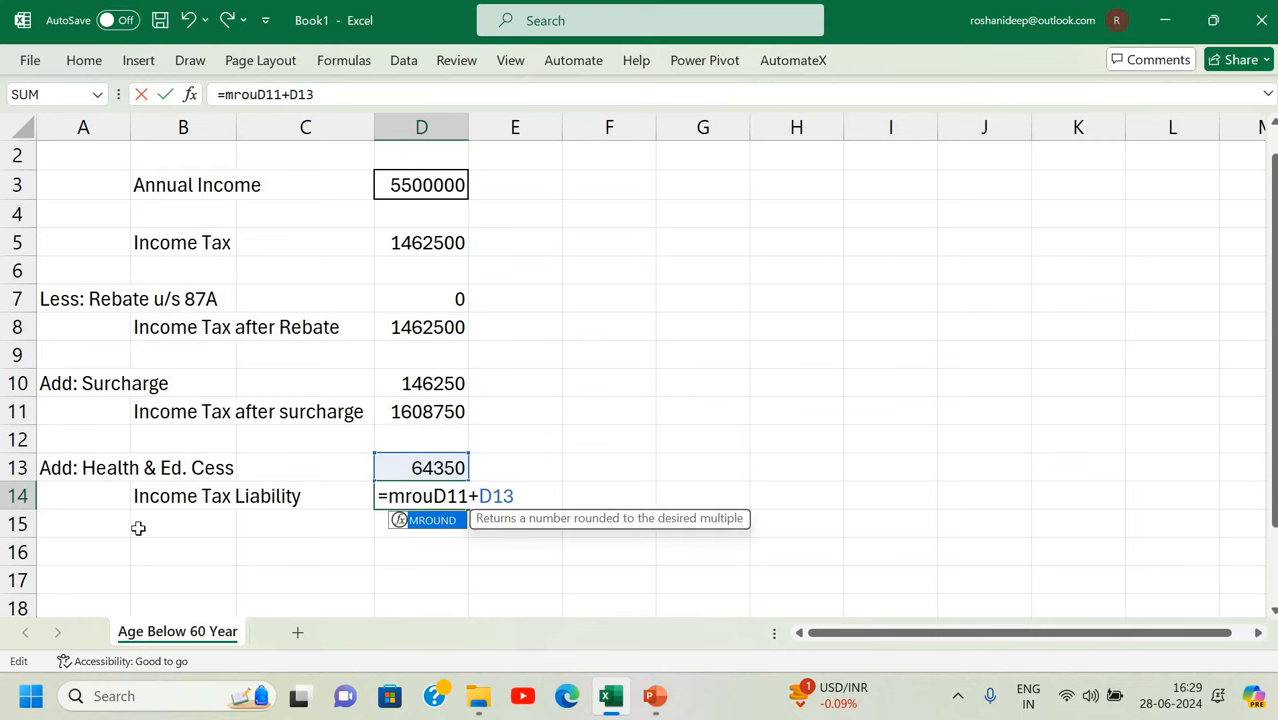
text(()
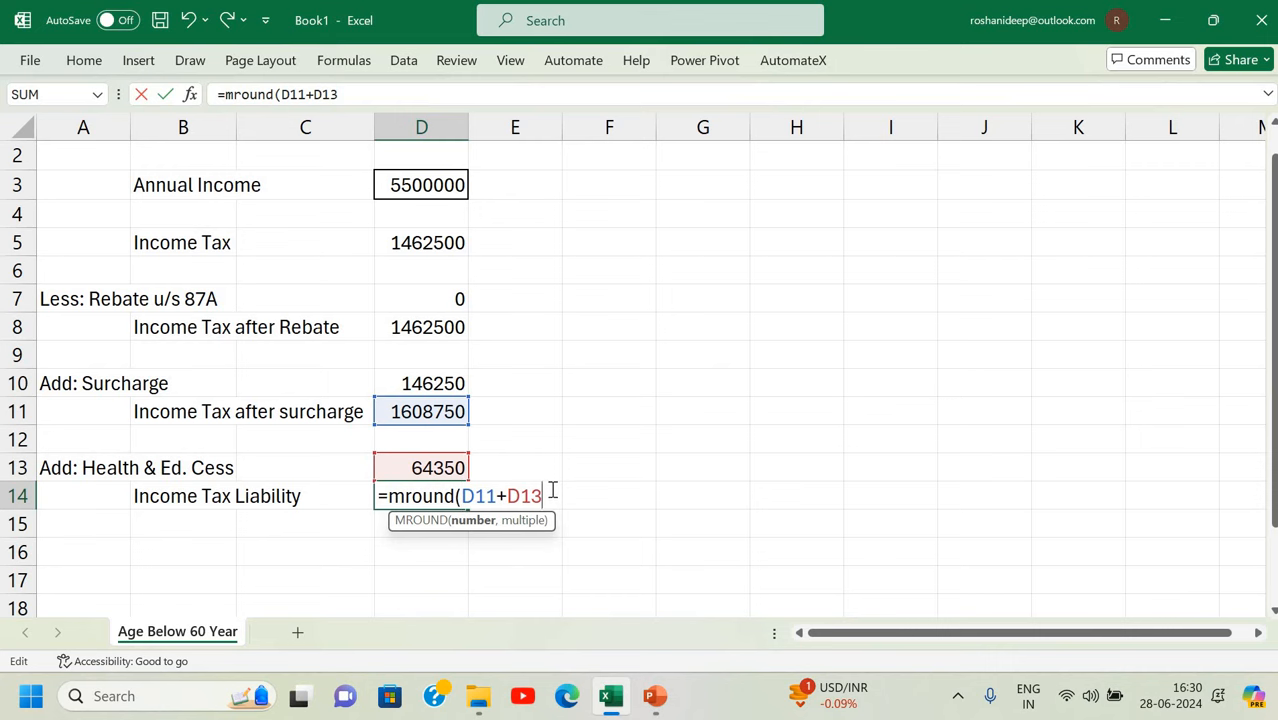
text(,)
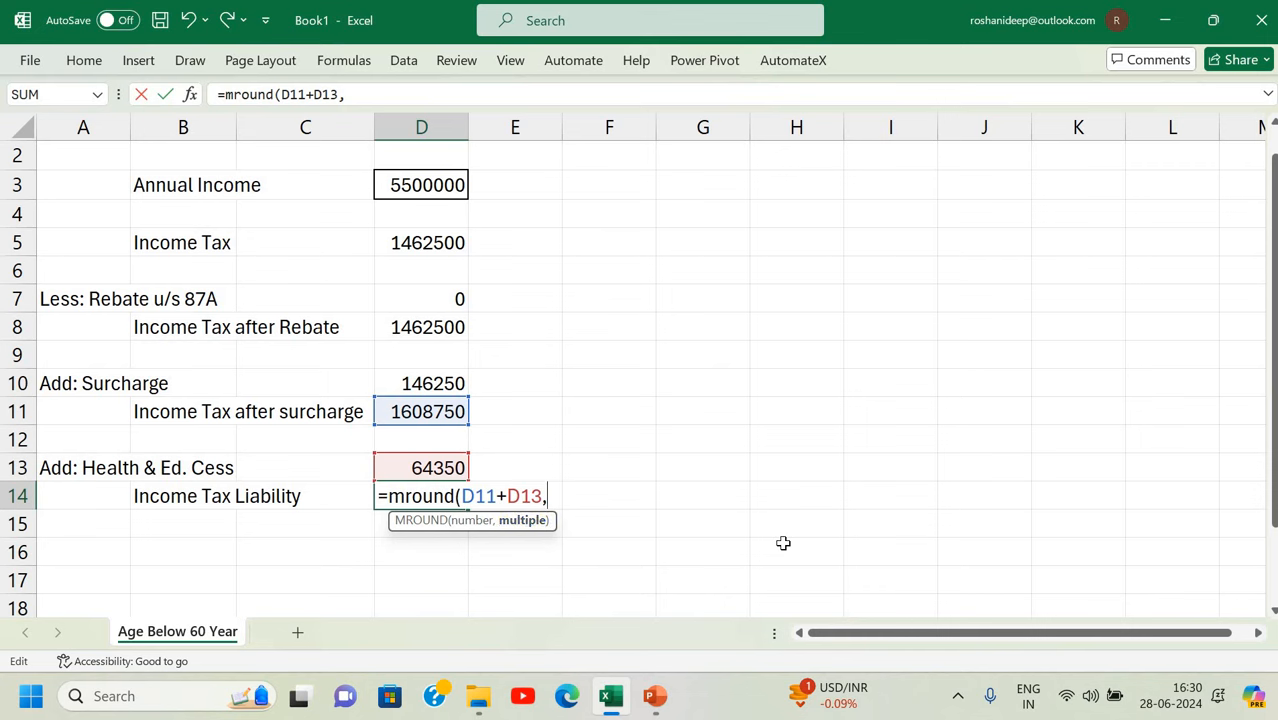
text(10))
key(Return)
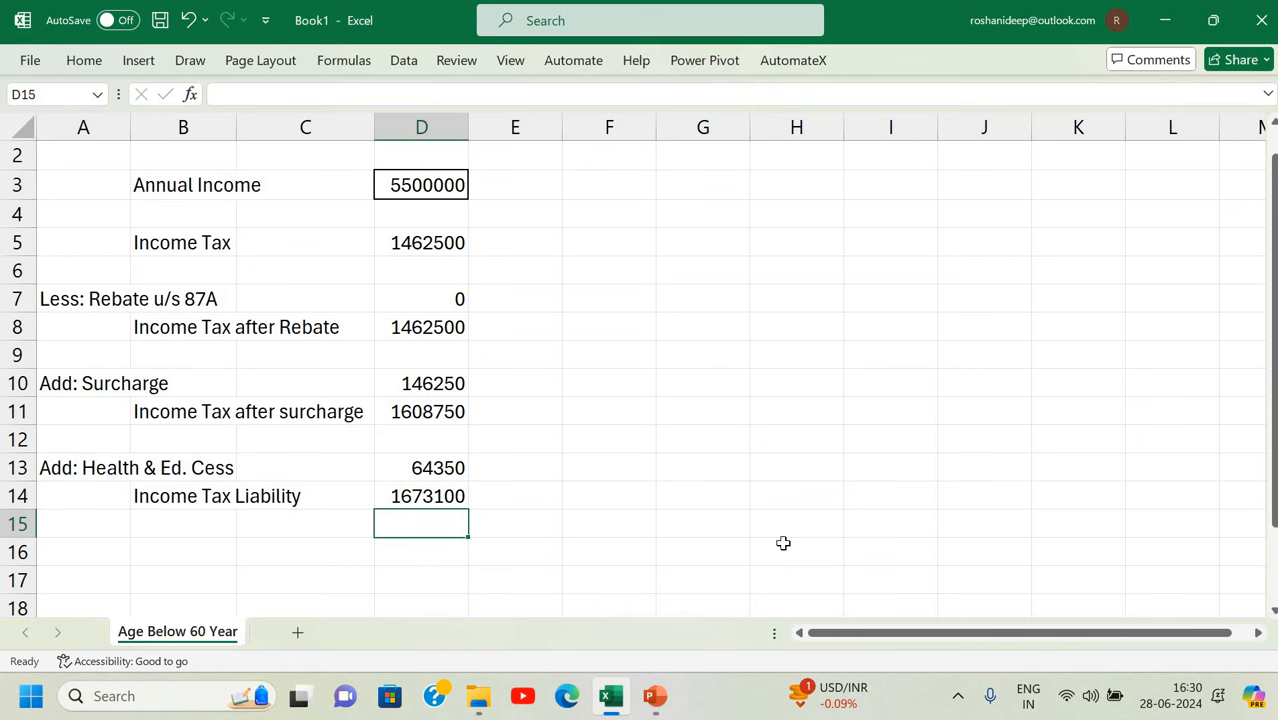
Test the calculator with an annual income of 360000 in D3.
click(433, 191)
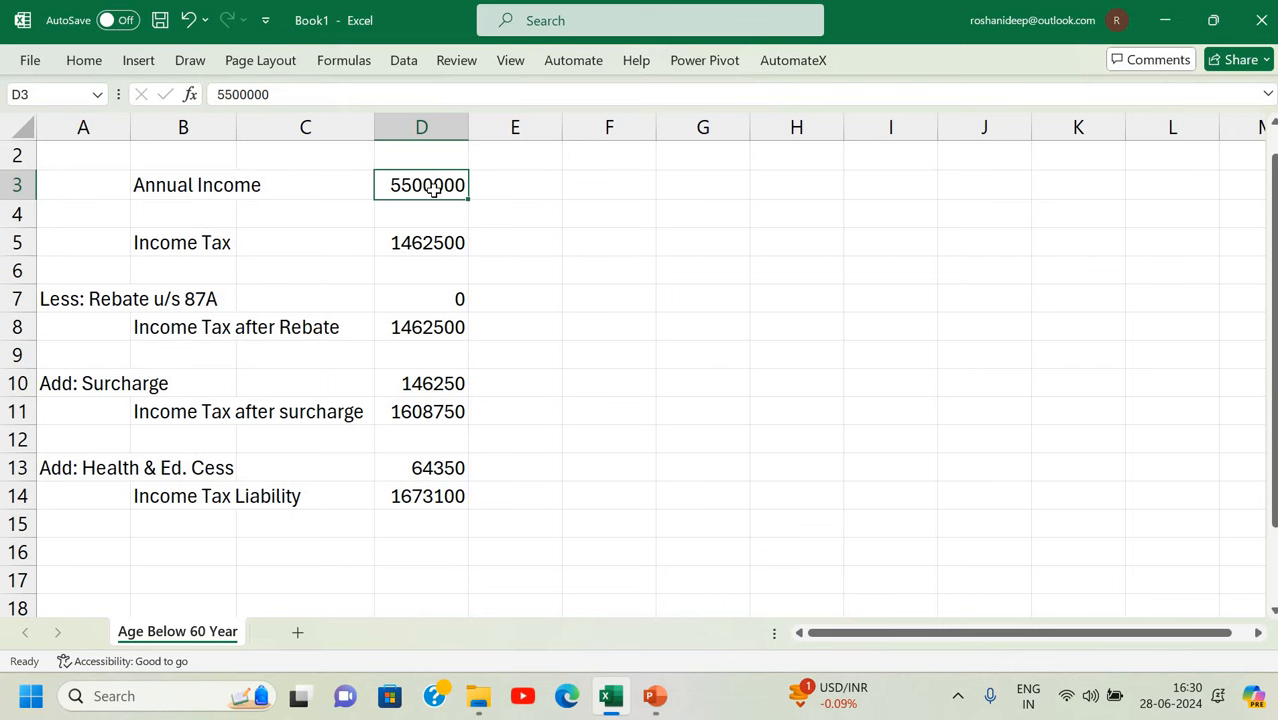
text(360000)
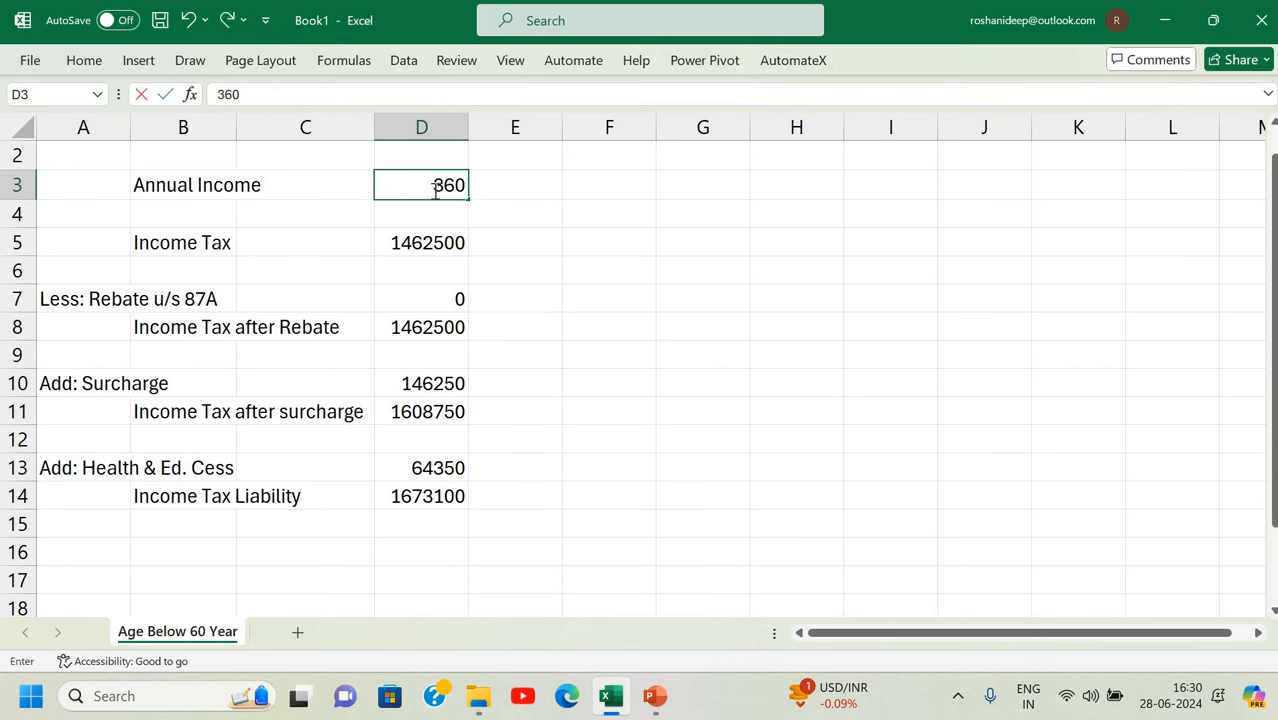
key(Return)
key(Down)
key(Down)
key(Down)
key(Down)
key(Down)
key(Down)
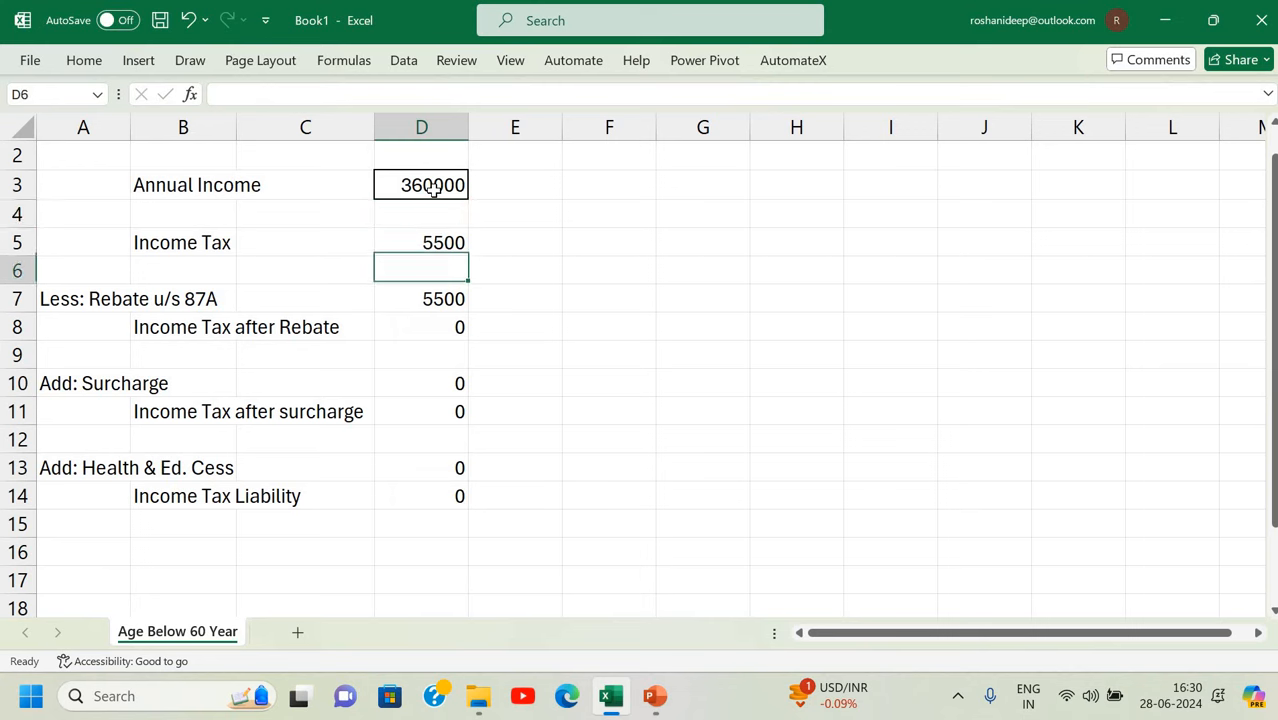
key(Up)
key(Up)
key(Up)
key(Up)
key(Up)
key(Up)
key(Up)
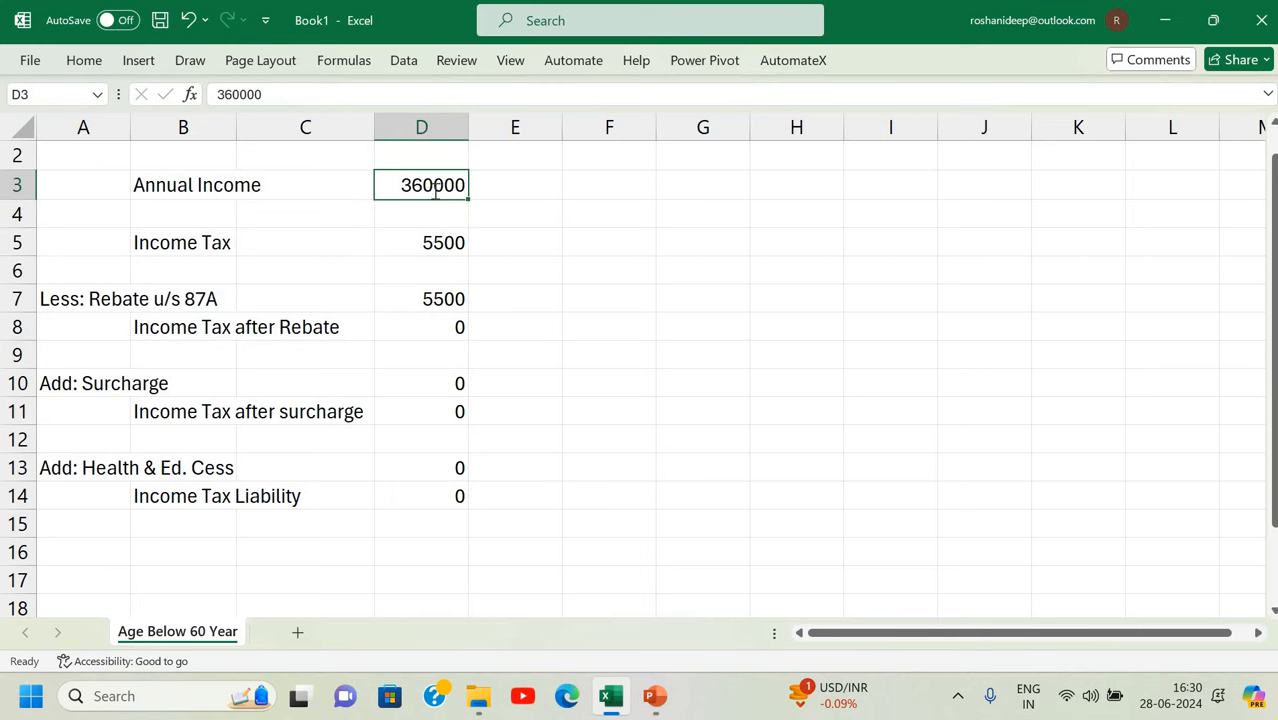
Set the annual income in D3 to 12000000, giving 3412500 tax.
text(1200000)
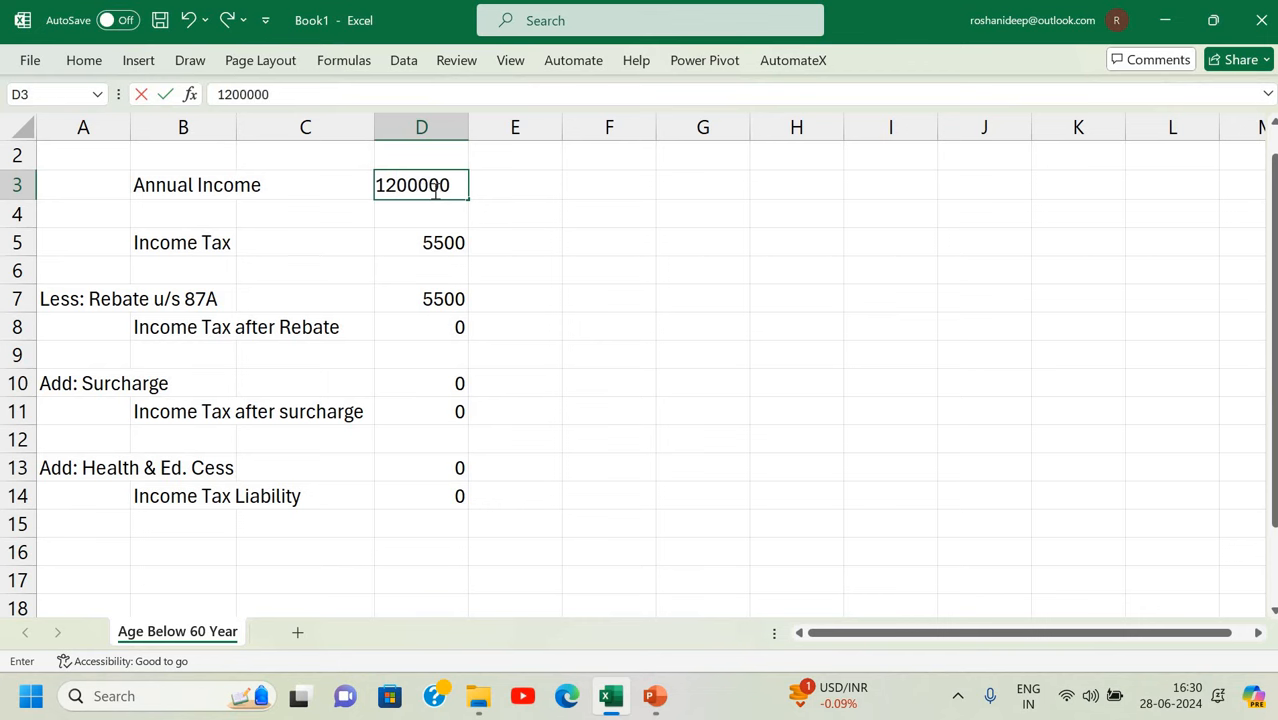
text(0)
key(Return)
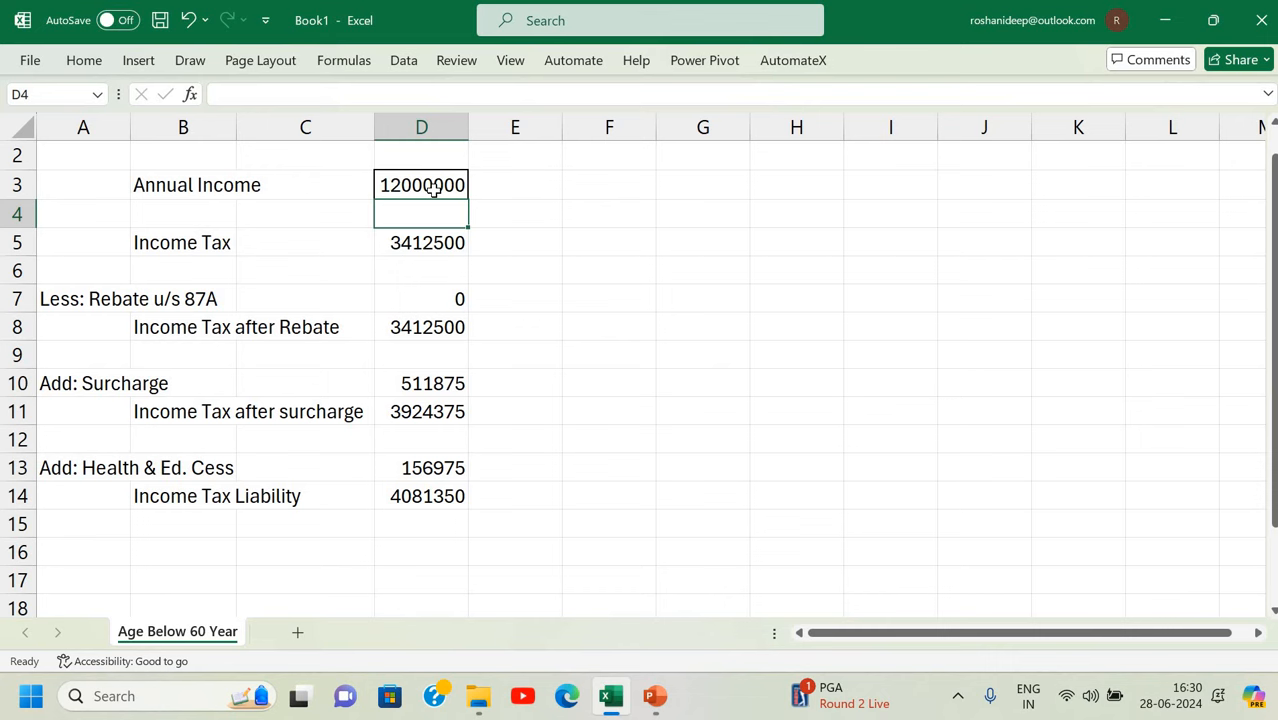
click(643, 399)
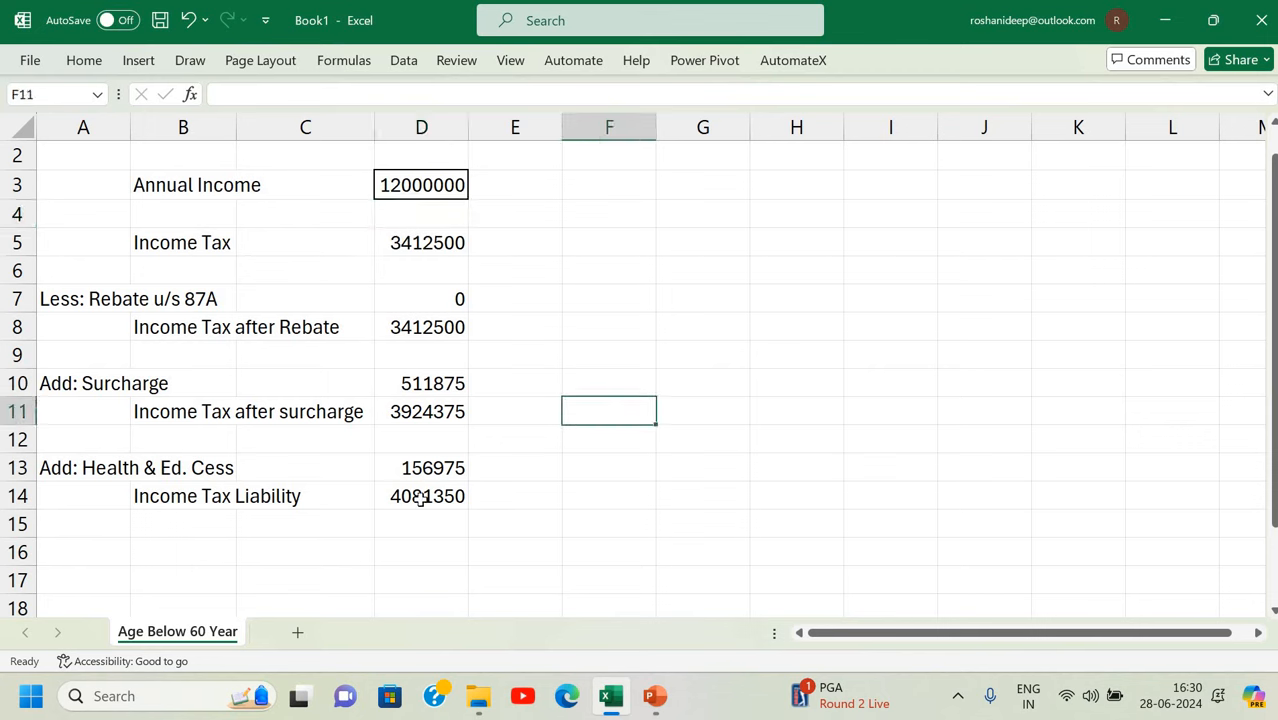
Duplicate the Age Below 60 Year sheet with Move or Copy's Create a copy option.
right_click(193, 645)
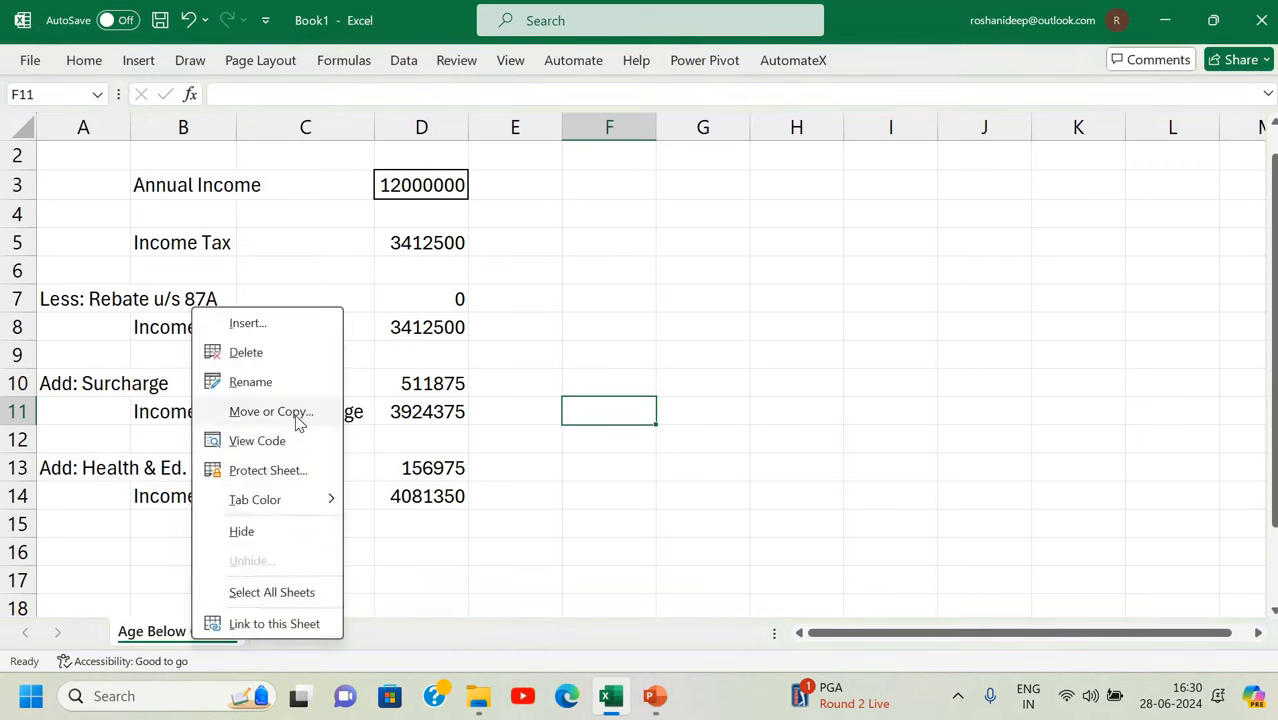
key(Escape)
click(176, 540)
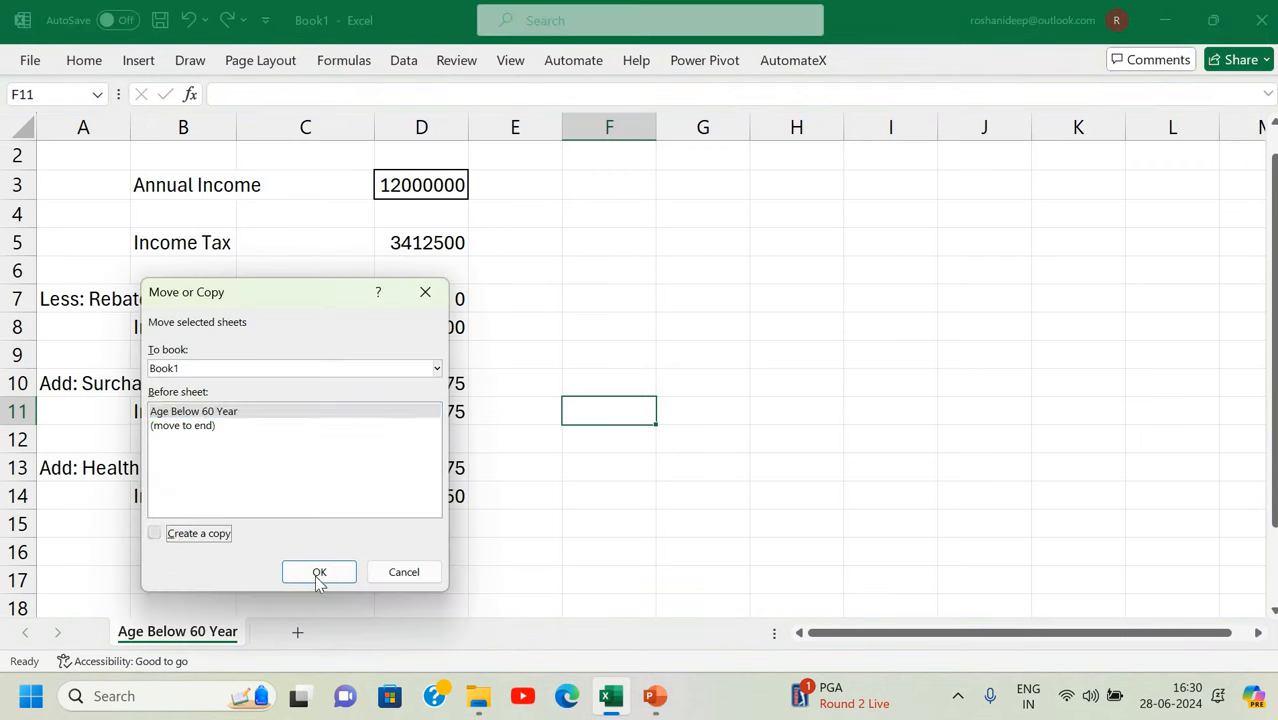
click(318, 573)
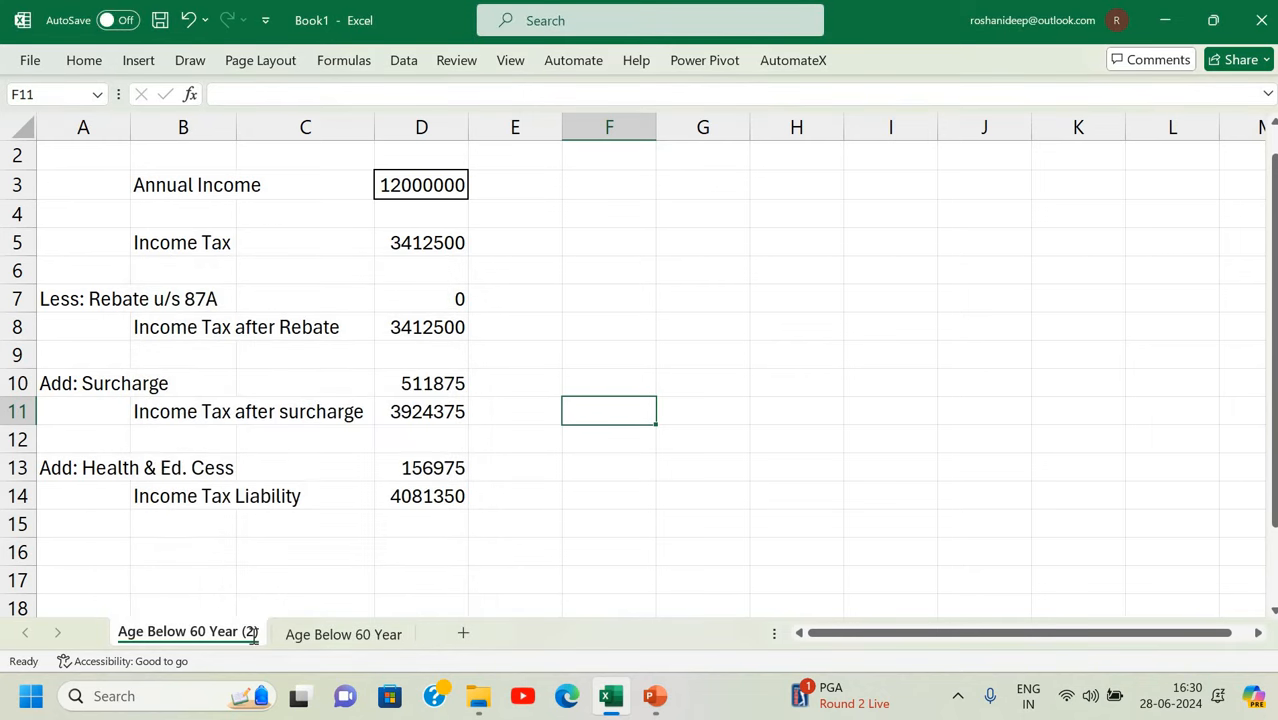
Rename the copied sheet to '60 Year age or above'.
double_click(160, 633)
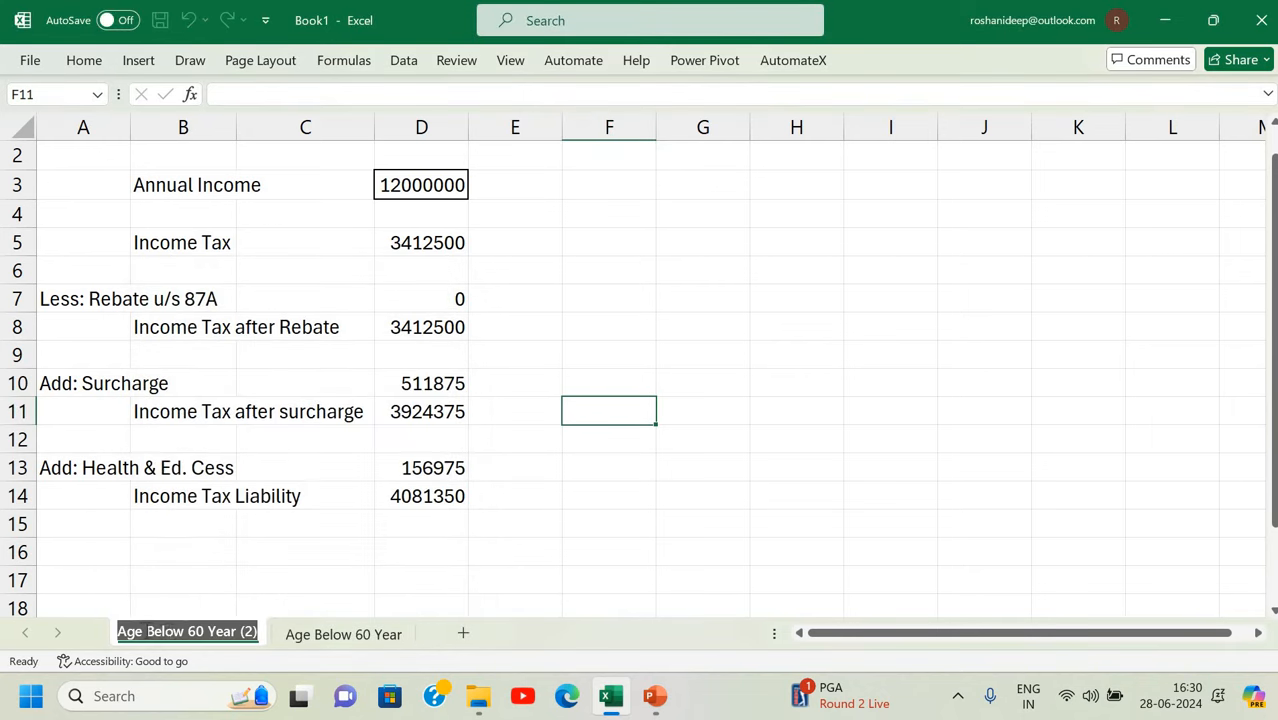
drag(146, 631, 265, 638)
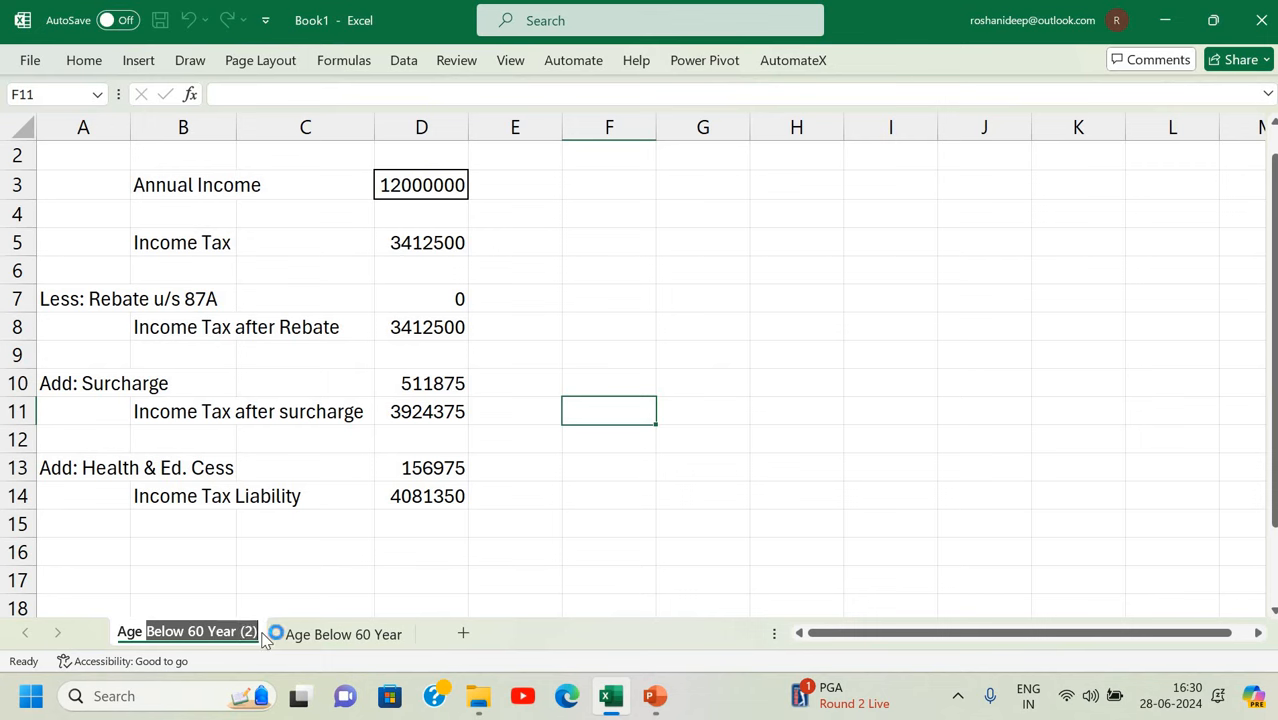
key(BackSpace)
key(BackSpace)
key(BackSpace)
key(BackSpace)
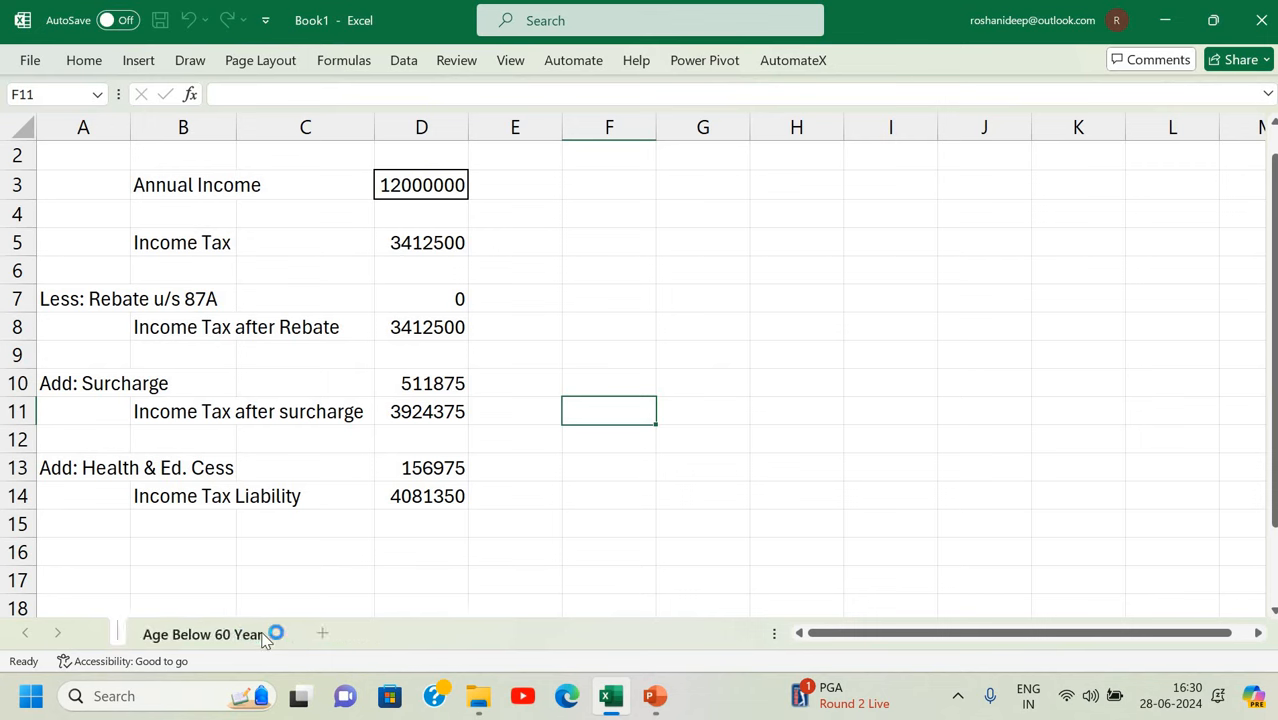
text(60 Y)
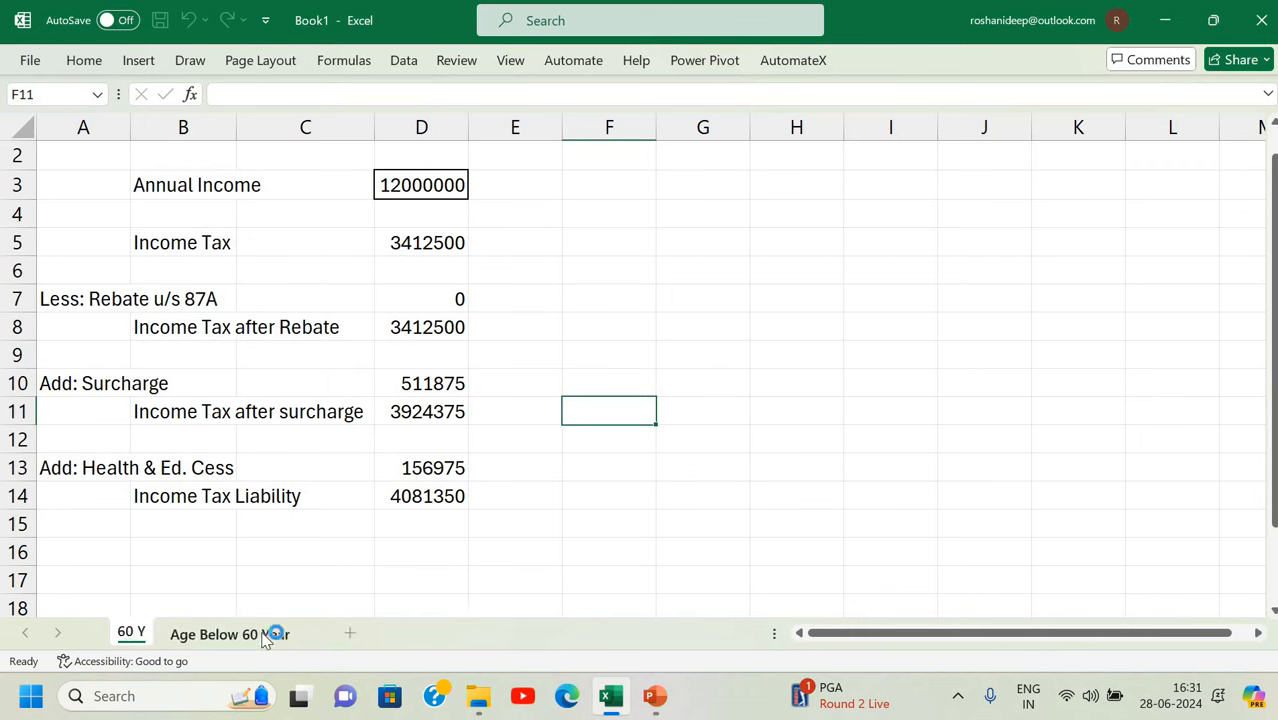
text(ear or)
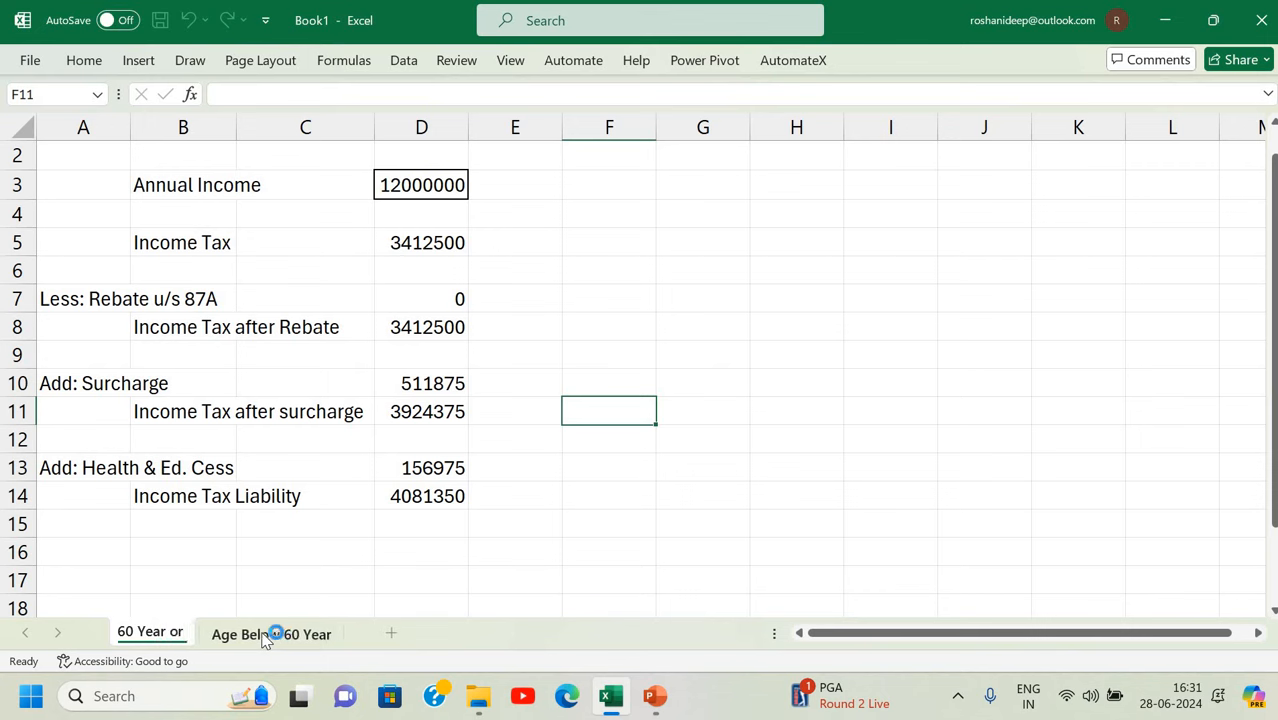
text( ABove)
key(Return)
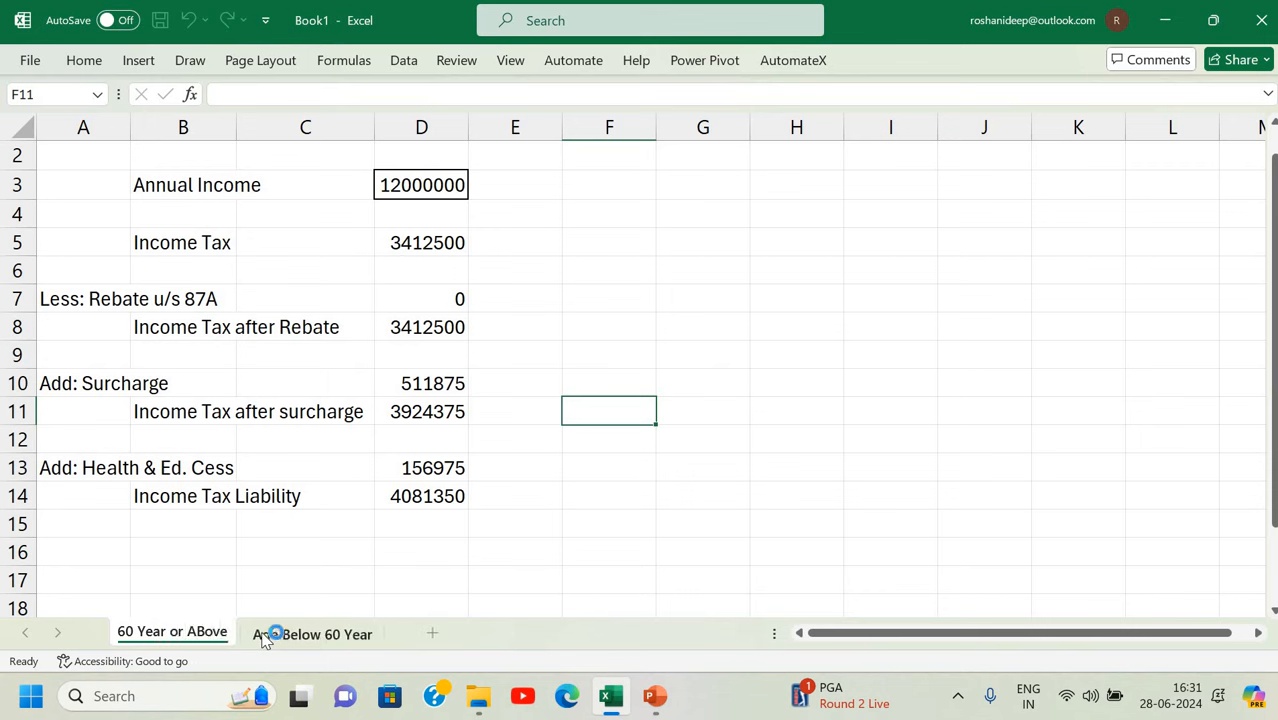
key(BackSpace)
key(BackSpace)
key(BackSpace)
key(BackSpace)
key(BackSpace)
key(BackSpace)
key(BackSpace)
key(BackSpace)
key(BackSpace)
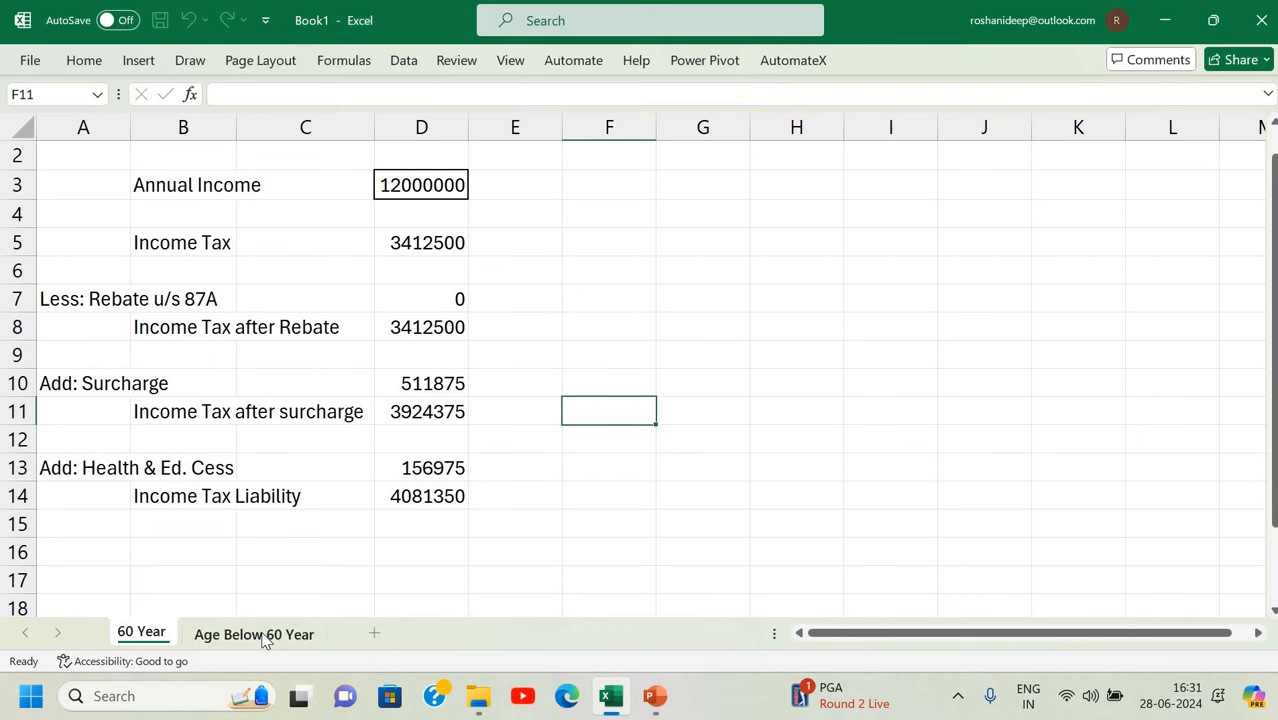
text(age)
key(BackSpace)
key(BackSpace)
key(BackSpace)
key(BackSpace)
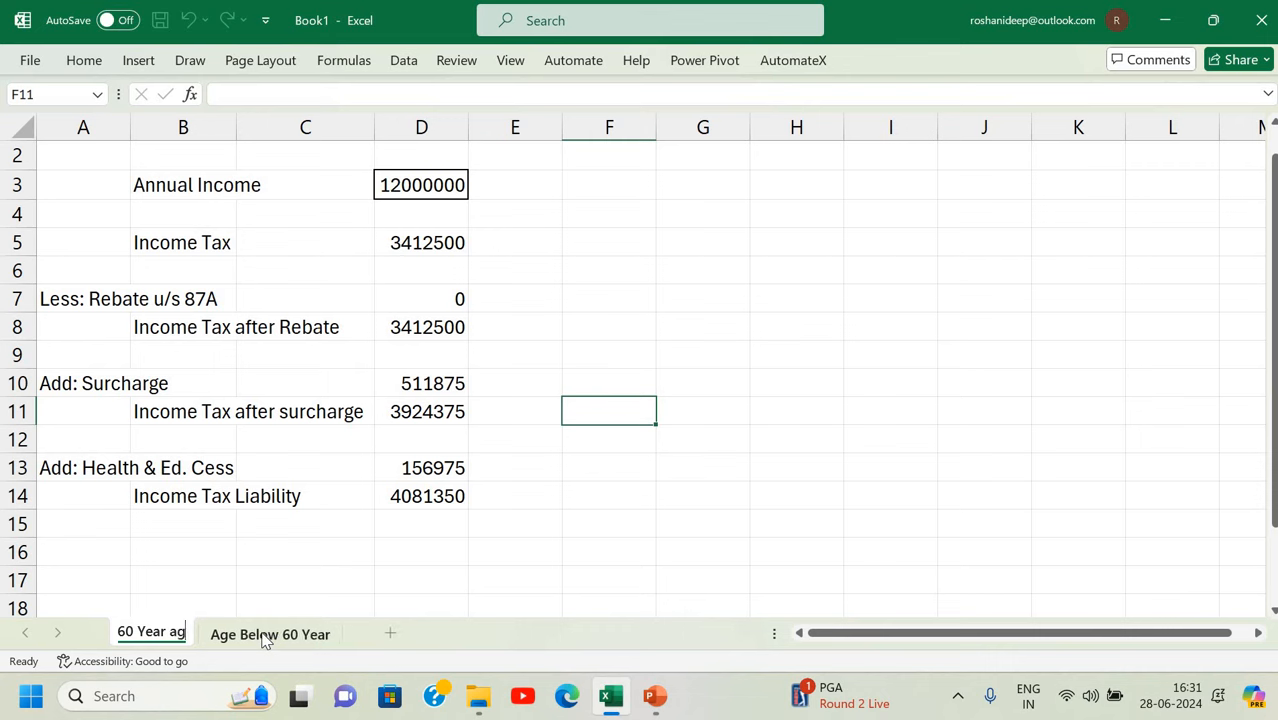
text(age or above)
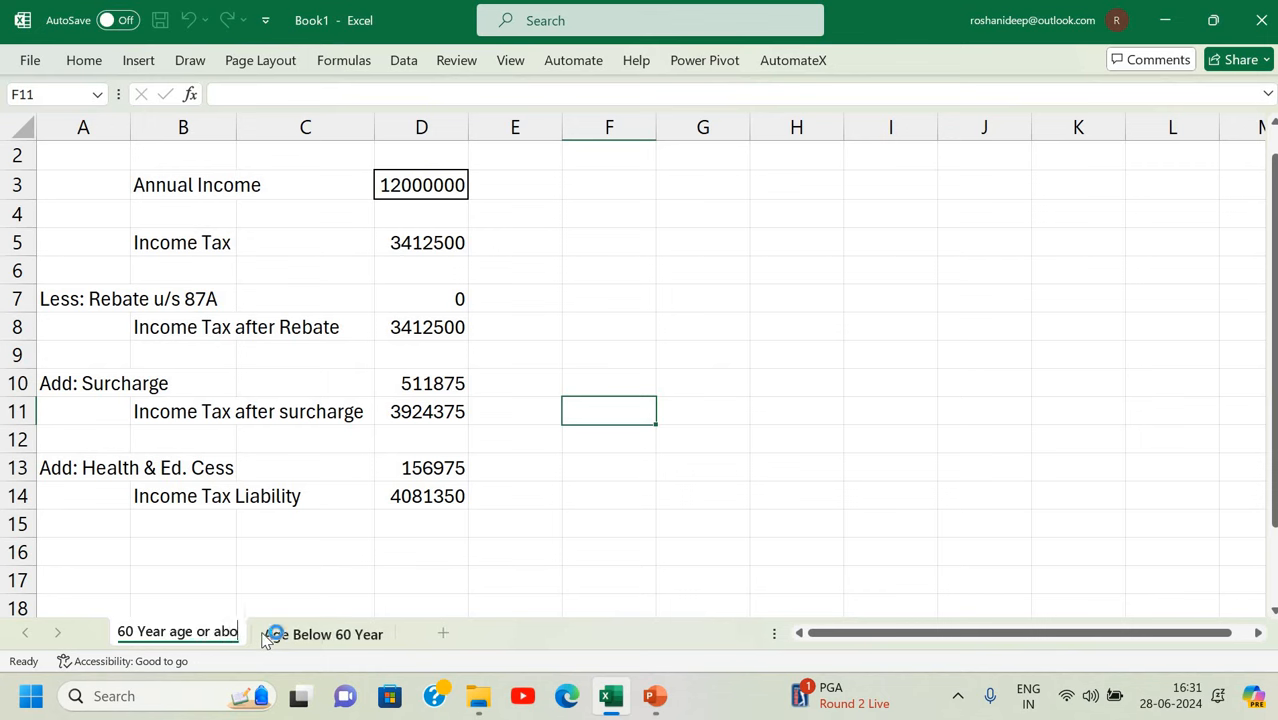
click(322, 604)
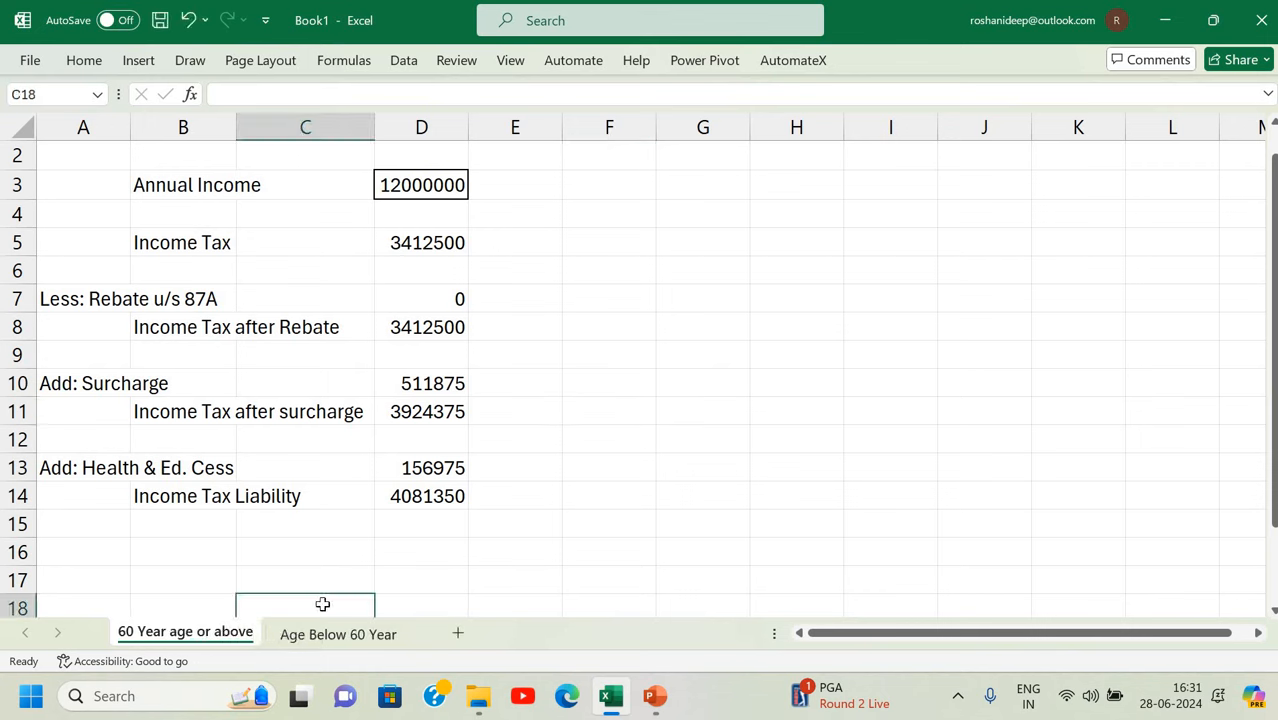
Check the D11 formula and consult the tax-slab slide in PowerPoint.
click(405, 411)
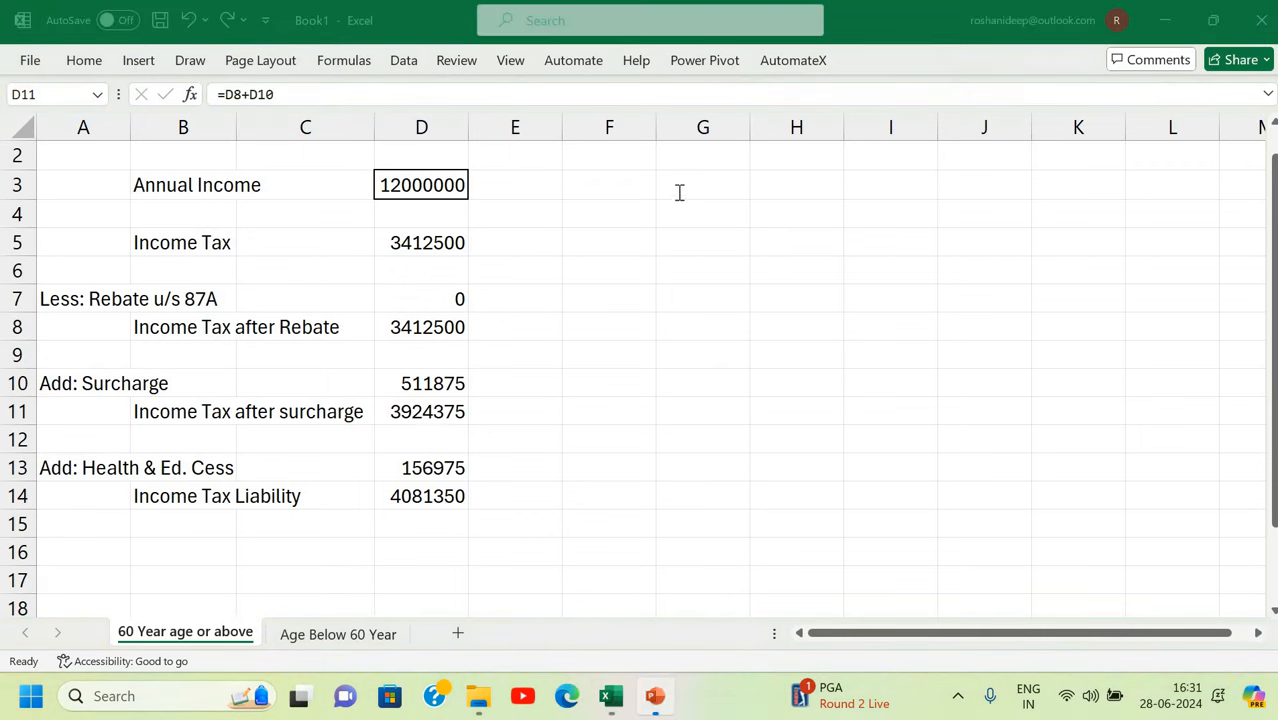
key(alt+Tab)
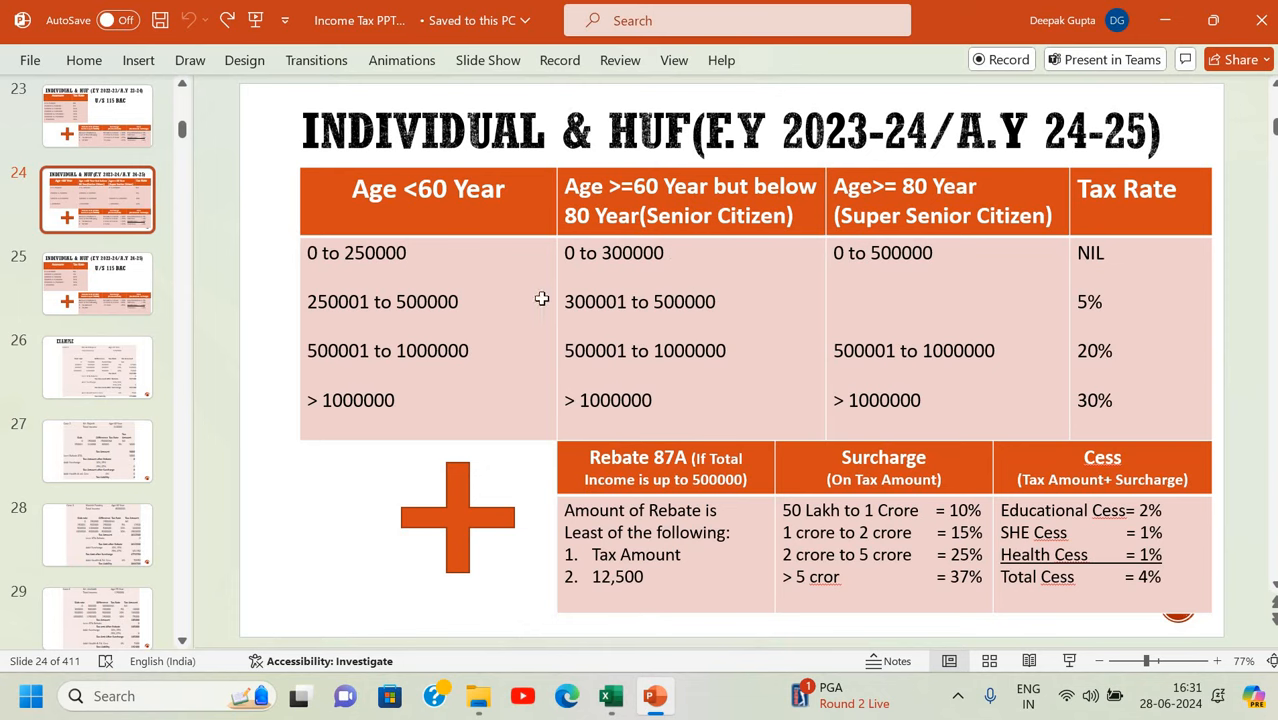
key(alt+Tab)
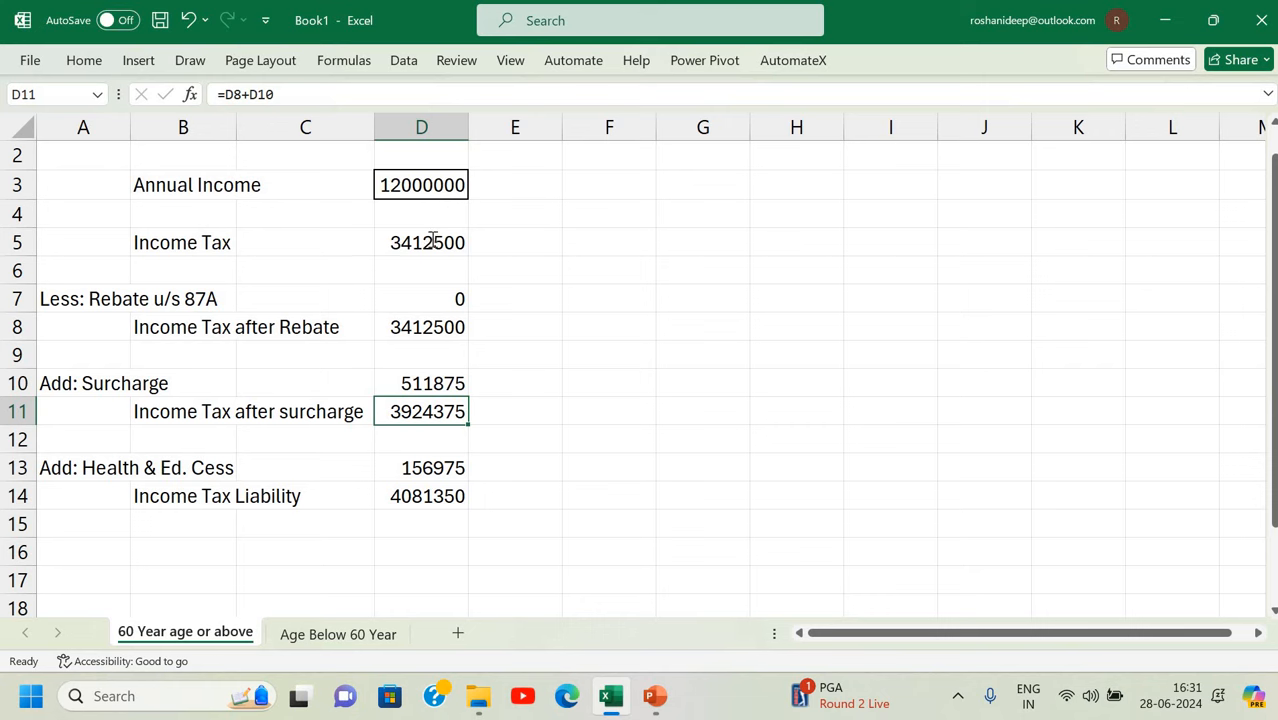
In D5's Income Tax formula, change both 250000 limits to 300000.
double_click(432, 240)
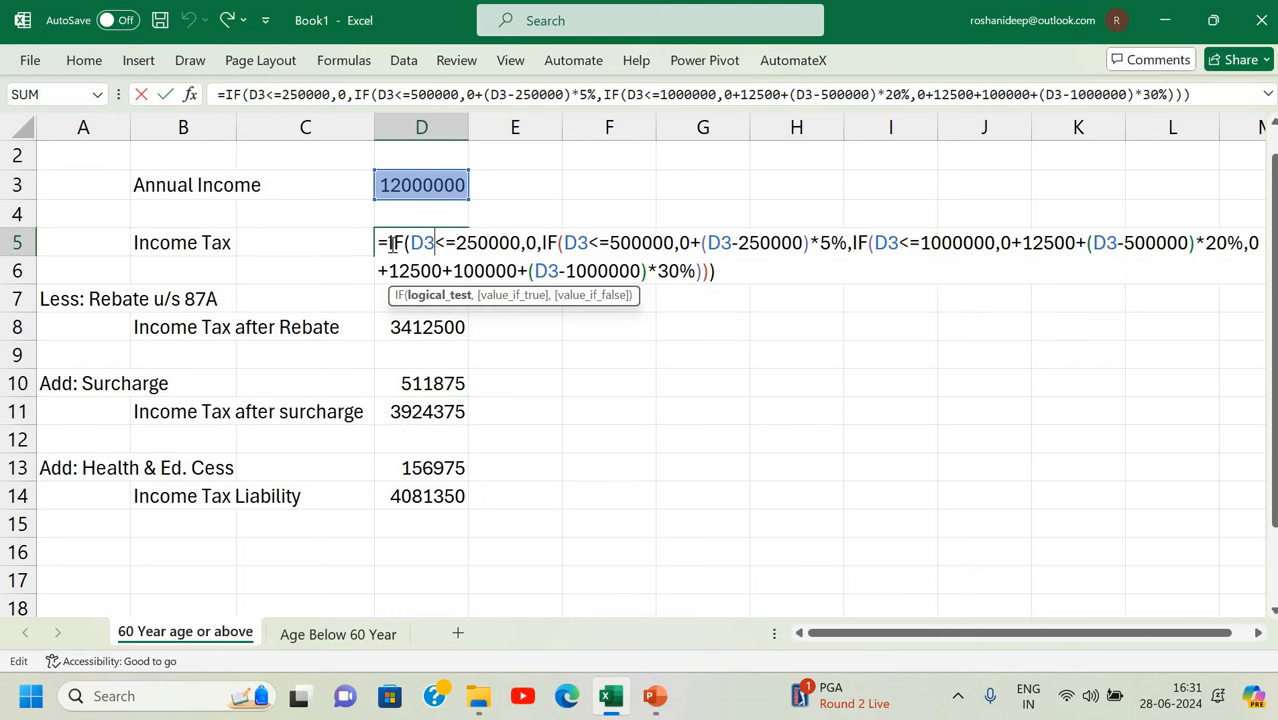
key(BackSpace)
key(BackSpace)
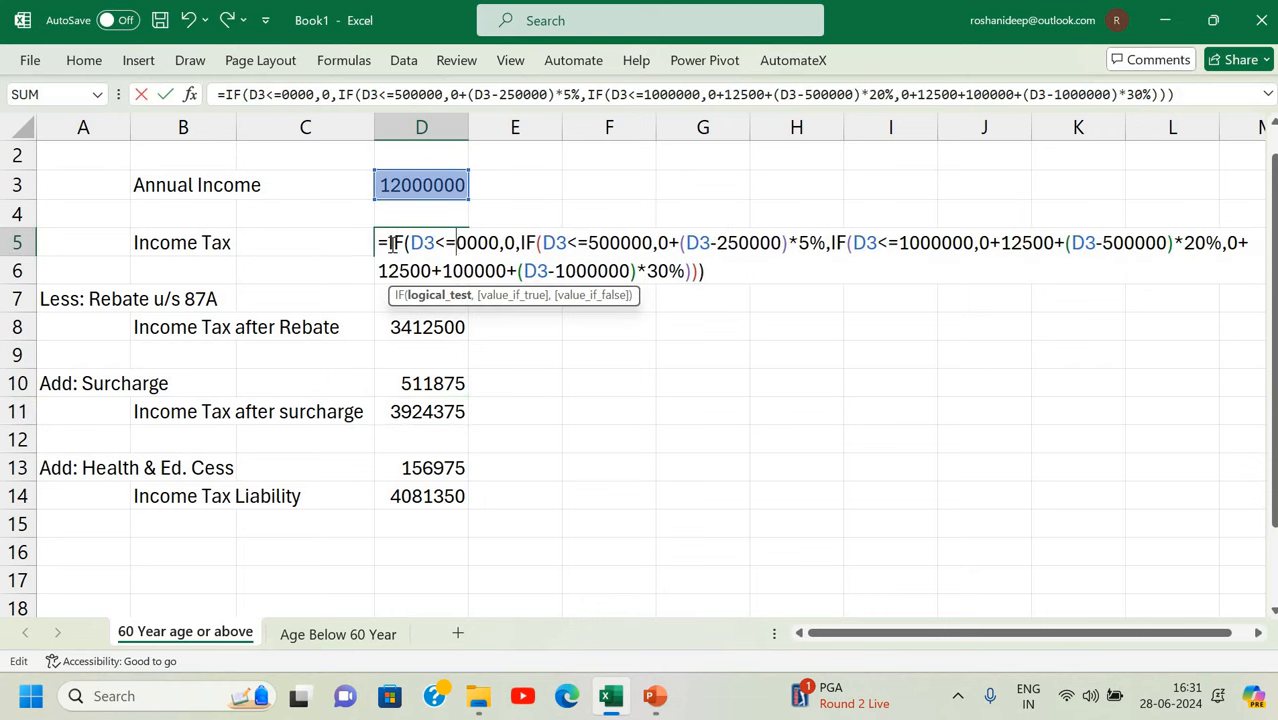
text(30)
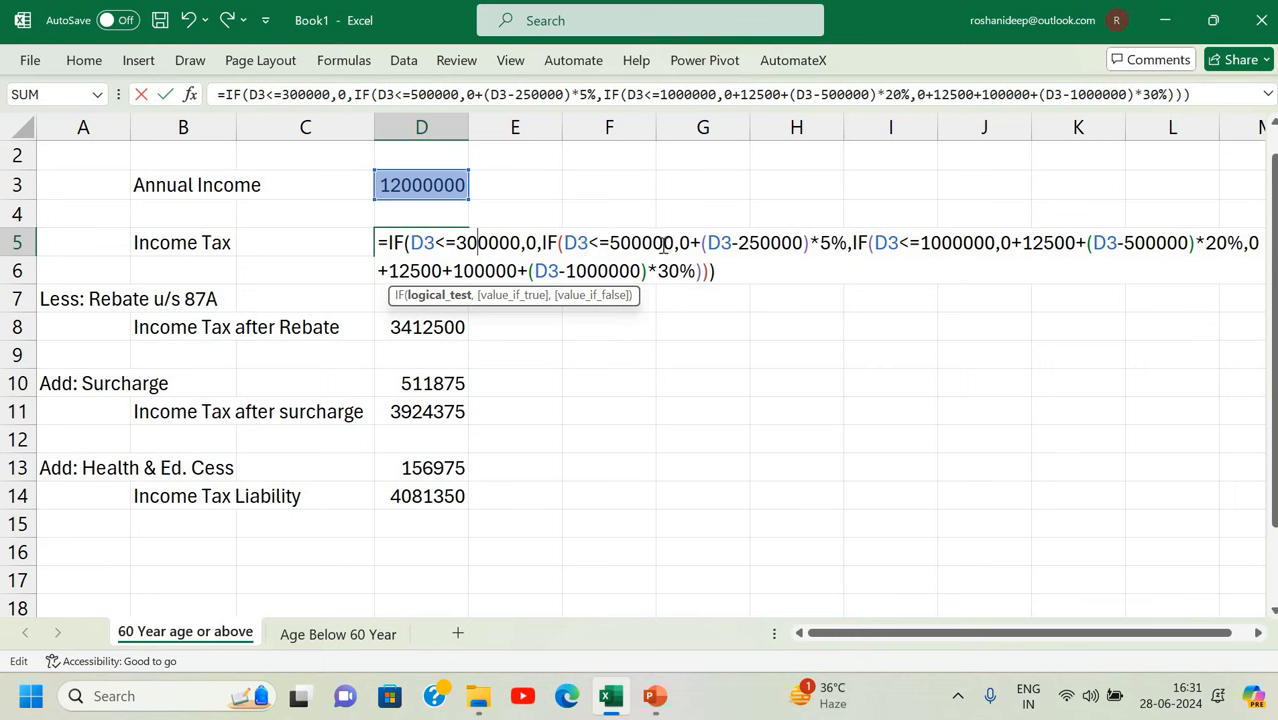
click(758, 243)
key(BackSpace)
key(BackSpace)
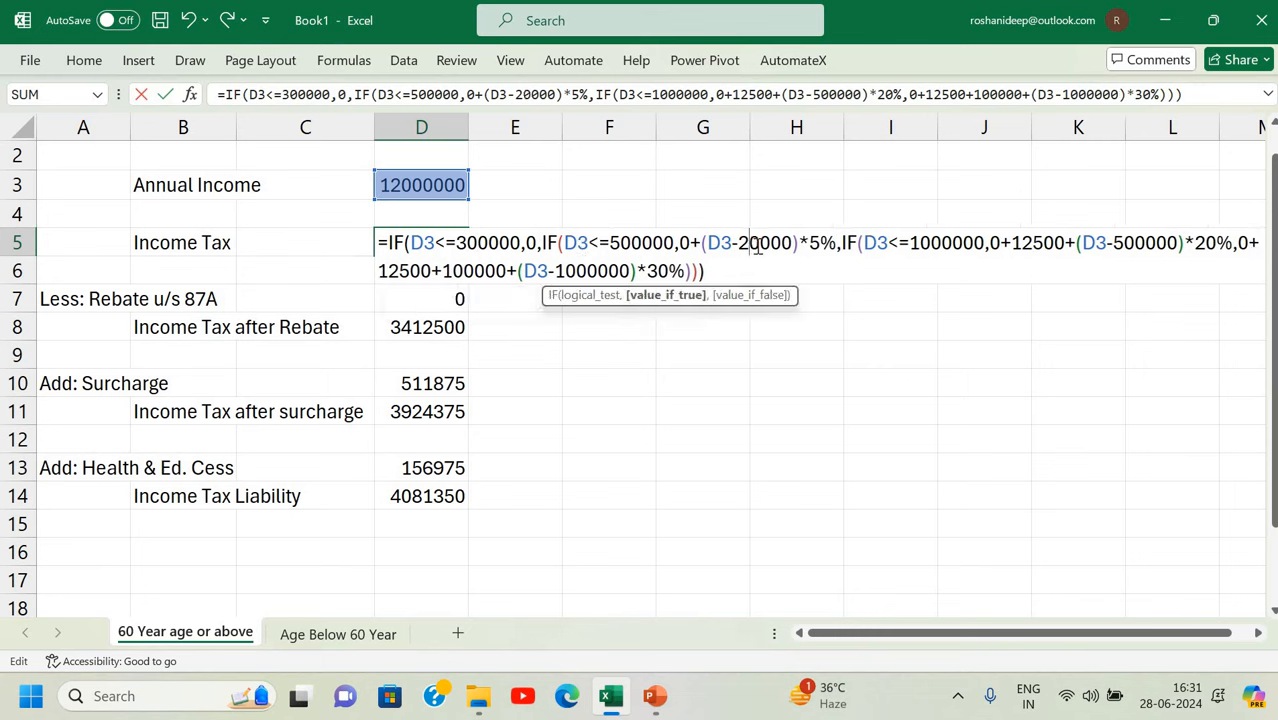
text(30)
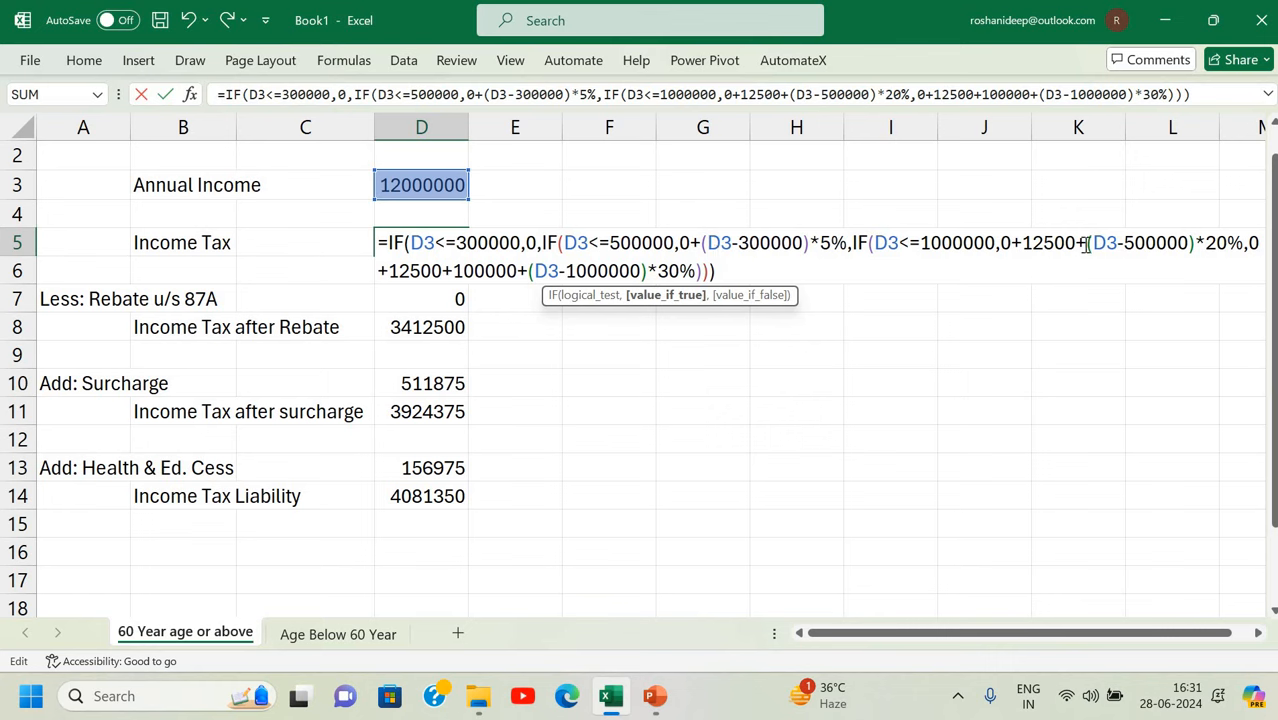
Change both 12500 slab amounts to 10000, commit, and review the formula (3410000 tax).
click(1044, 243)
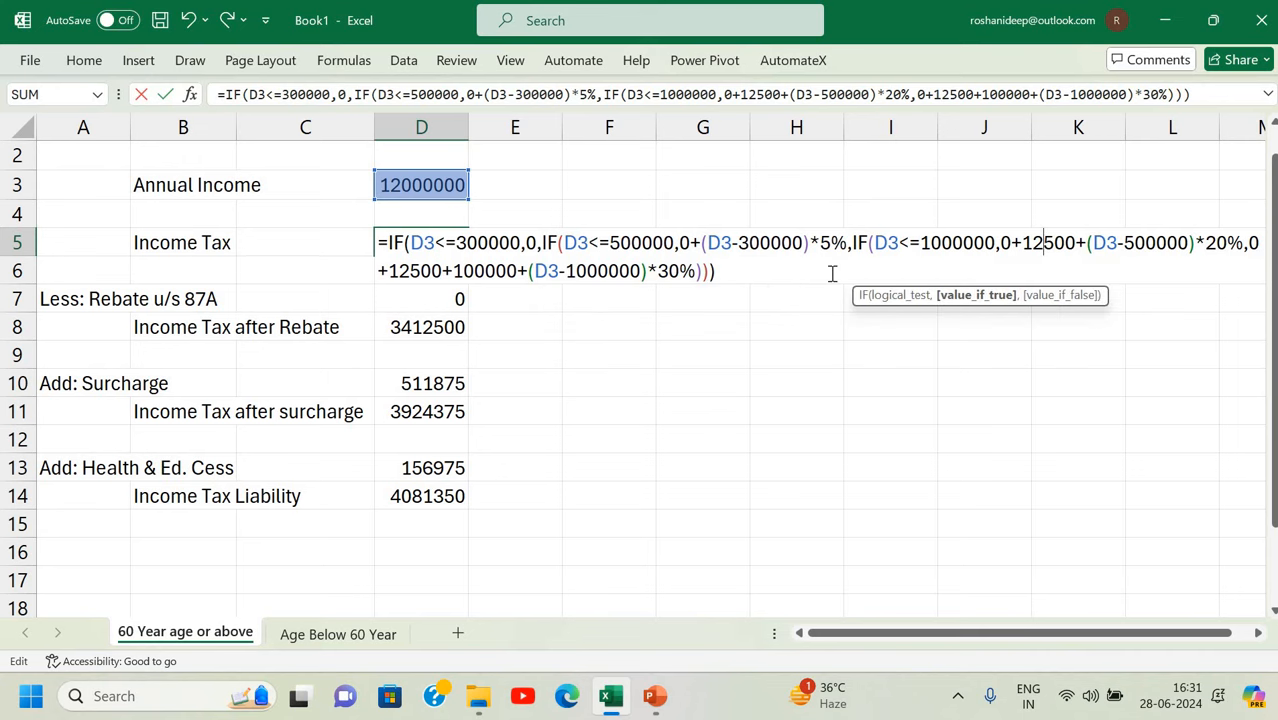
key(BackSpace)
text(0)
key(Delete)
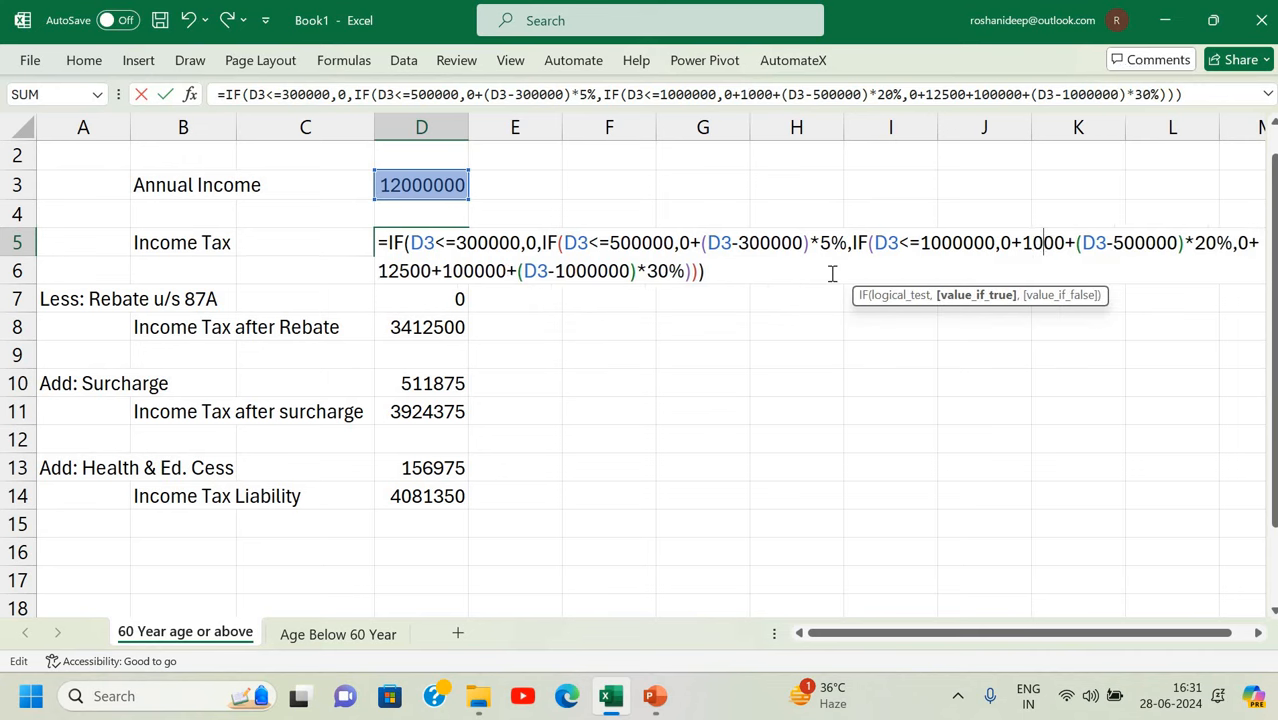
text(0)
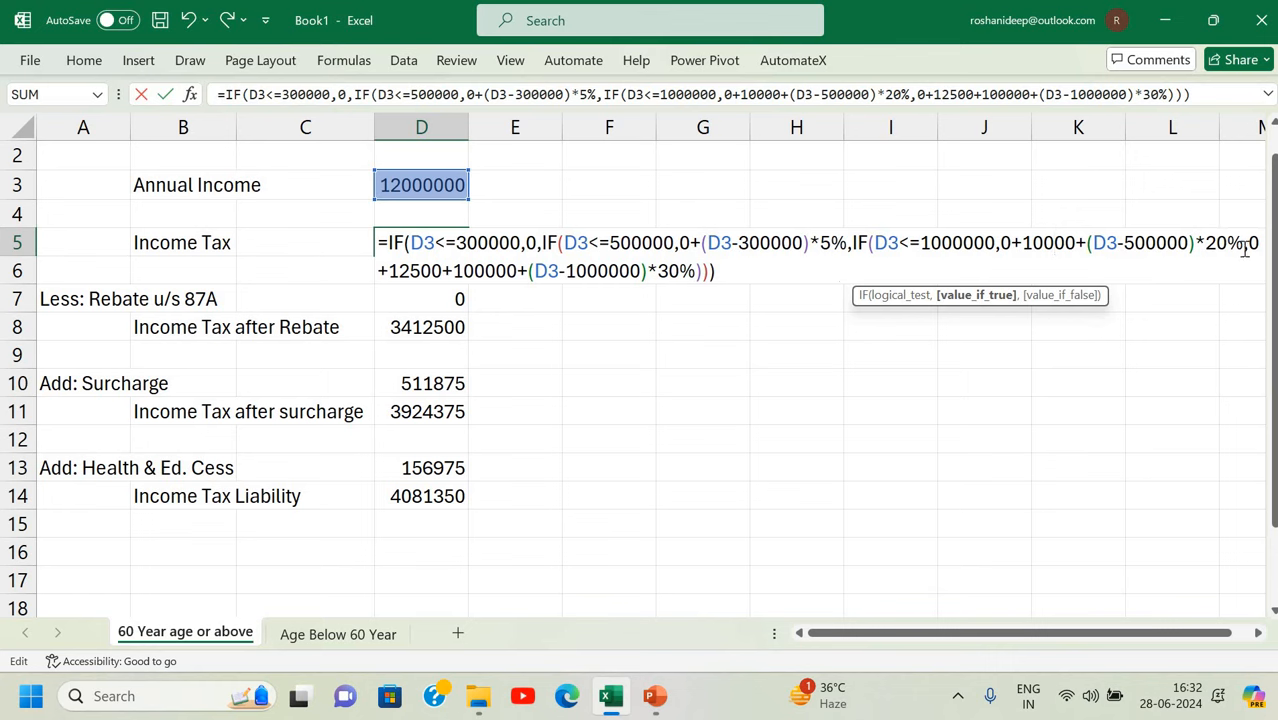
click(441, 275)
key(BackSpace)
key(BackSpace)
key(BackSpace)
key(BackSpace)
key(BackSpace)
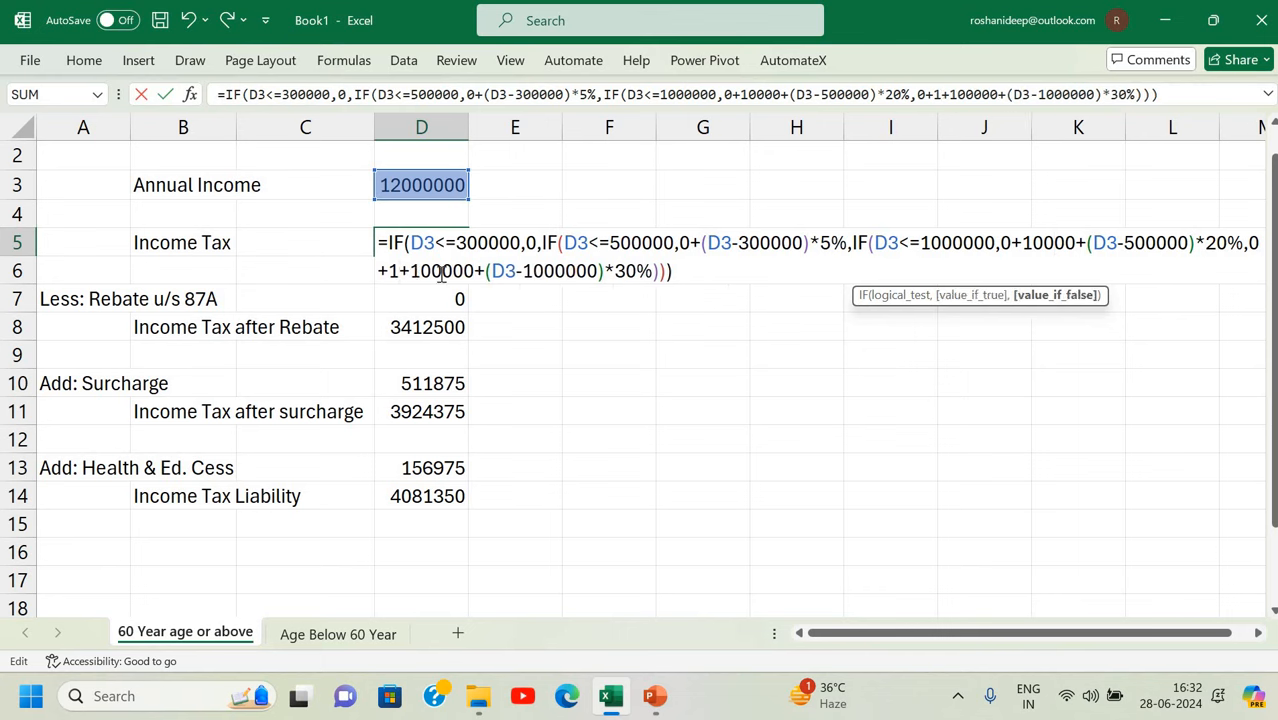
text(10000)
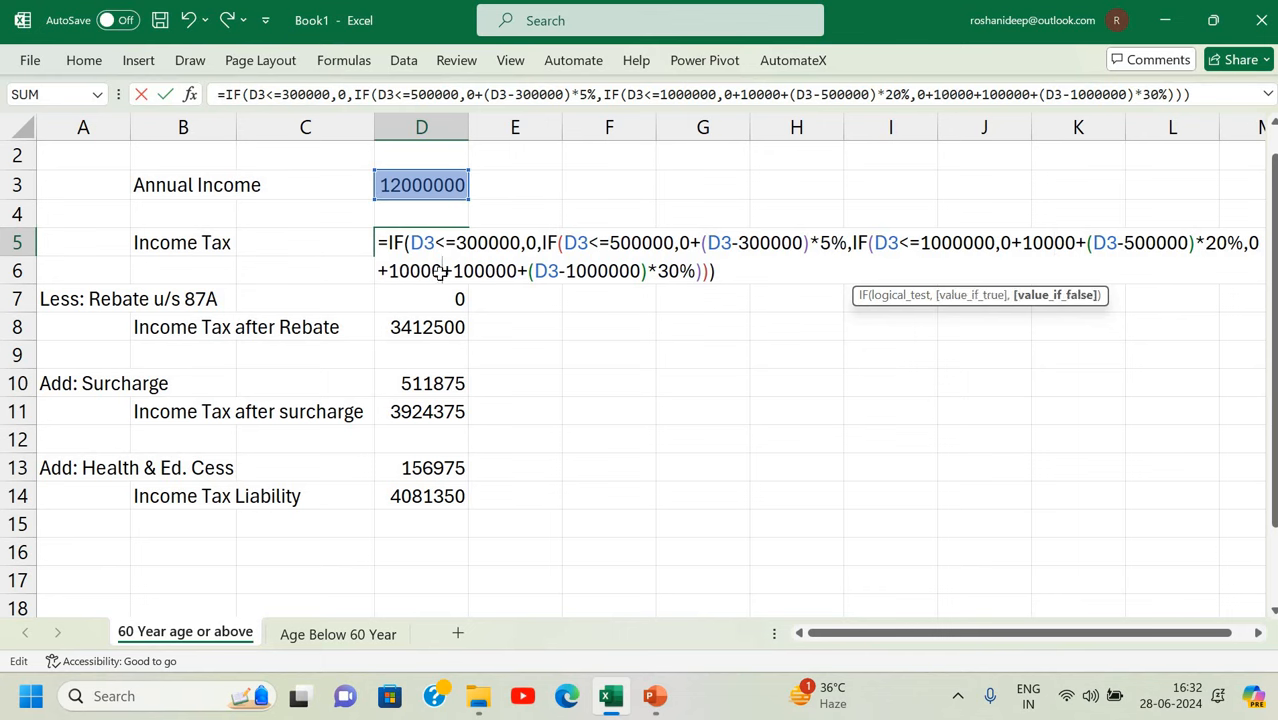
key(Return)
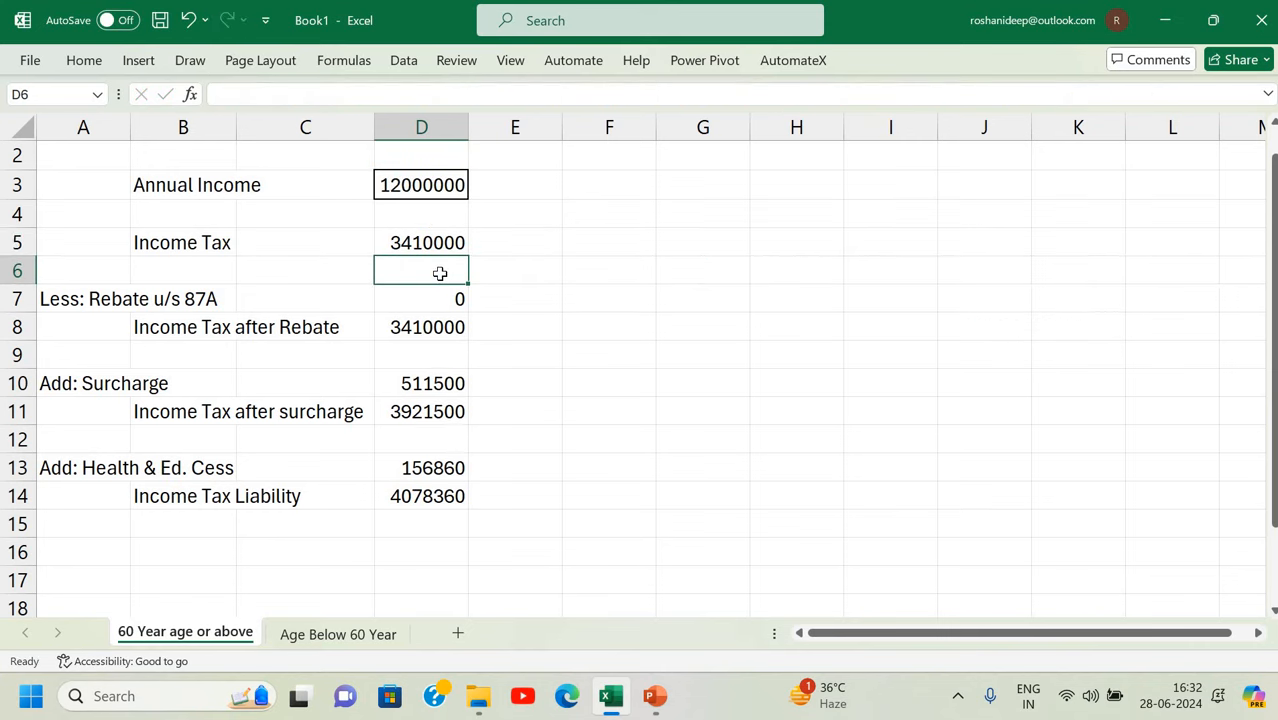
double_click(428, 242)
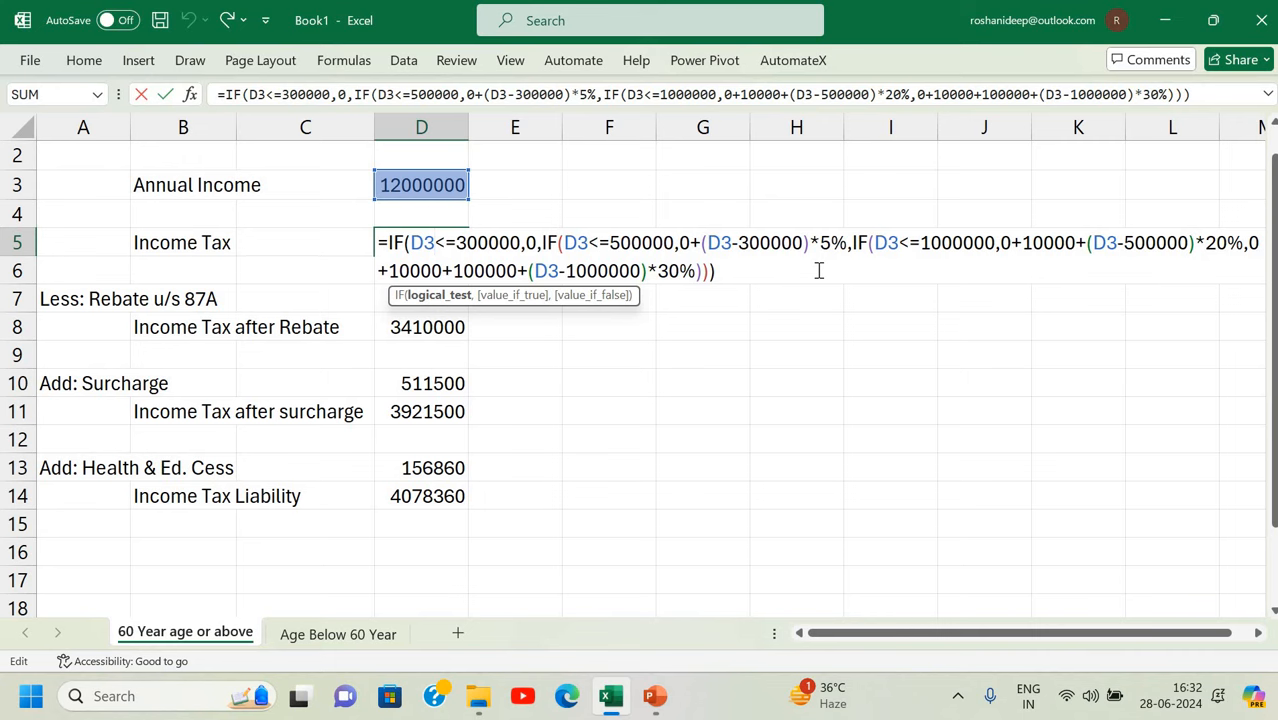
key(Return)
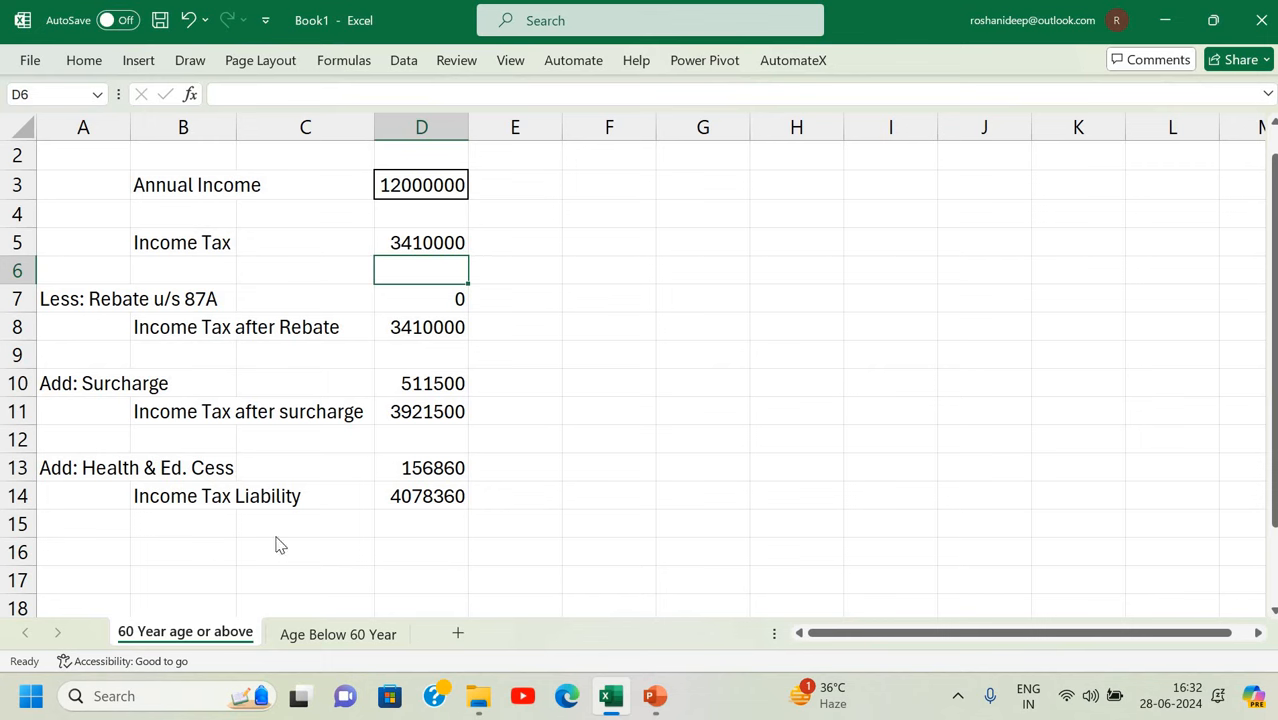
Make a copy of the 60 Year age or above sheet via Move or Copy.
right_click(236, 628)
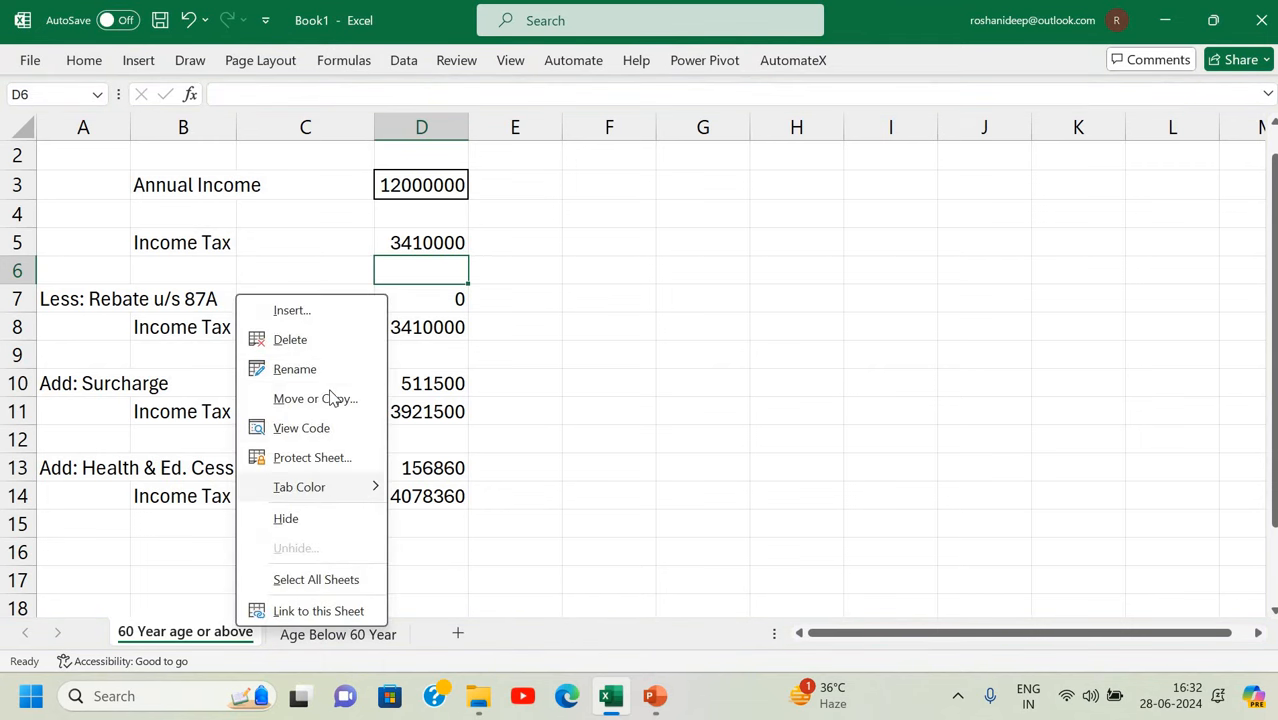
click(334, 399)
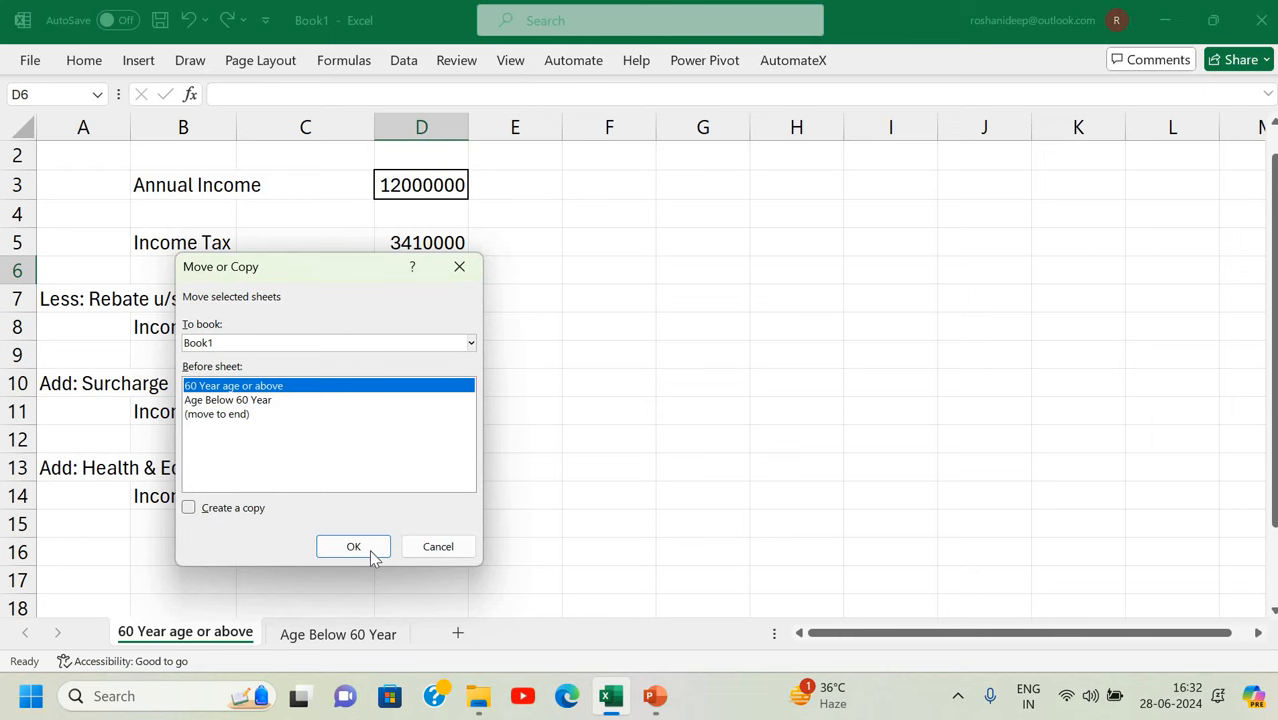
key(alt+c)
click(362, 548)
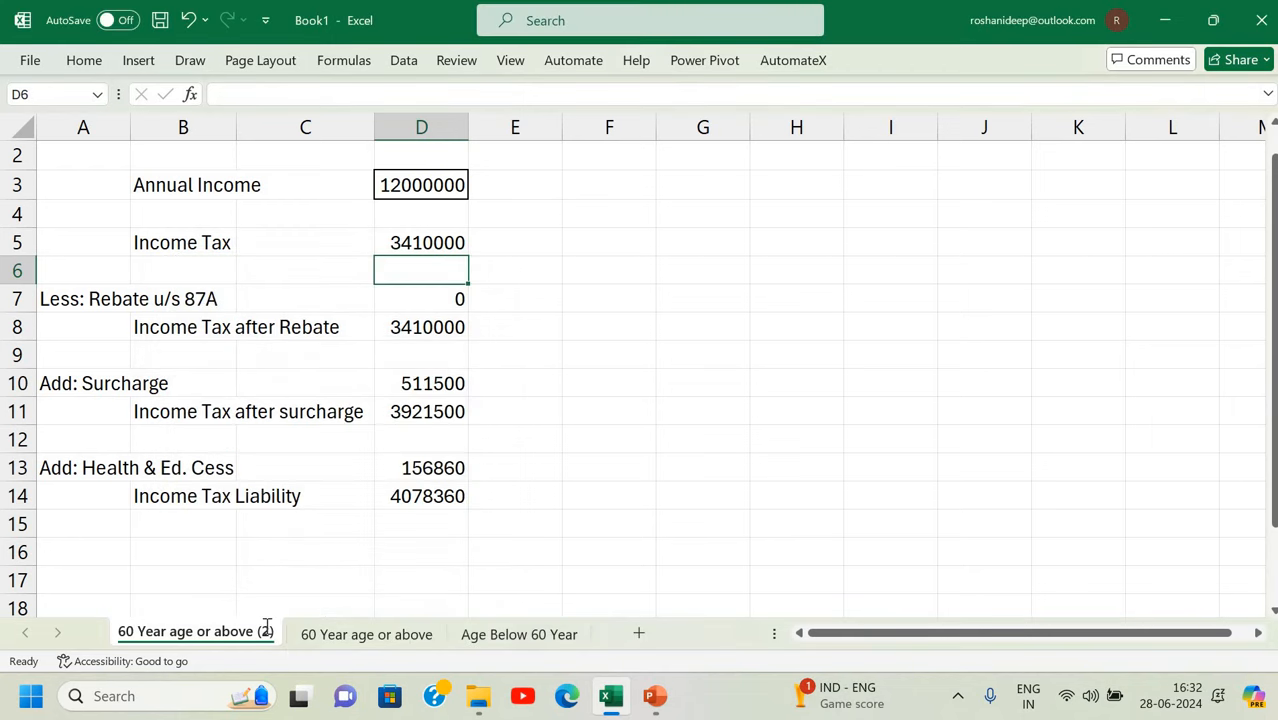
Rename the new sheet to '80 Year age or Above'.
double_click(267, 627)
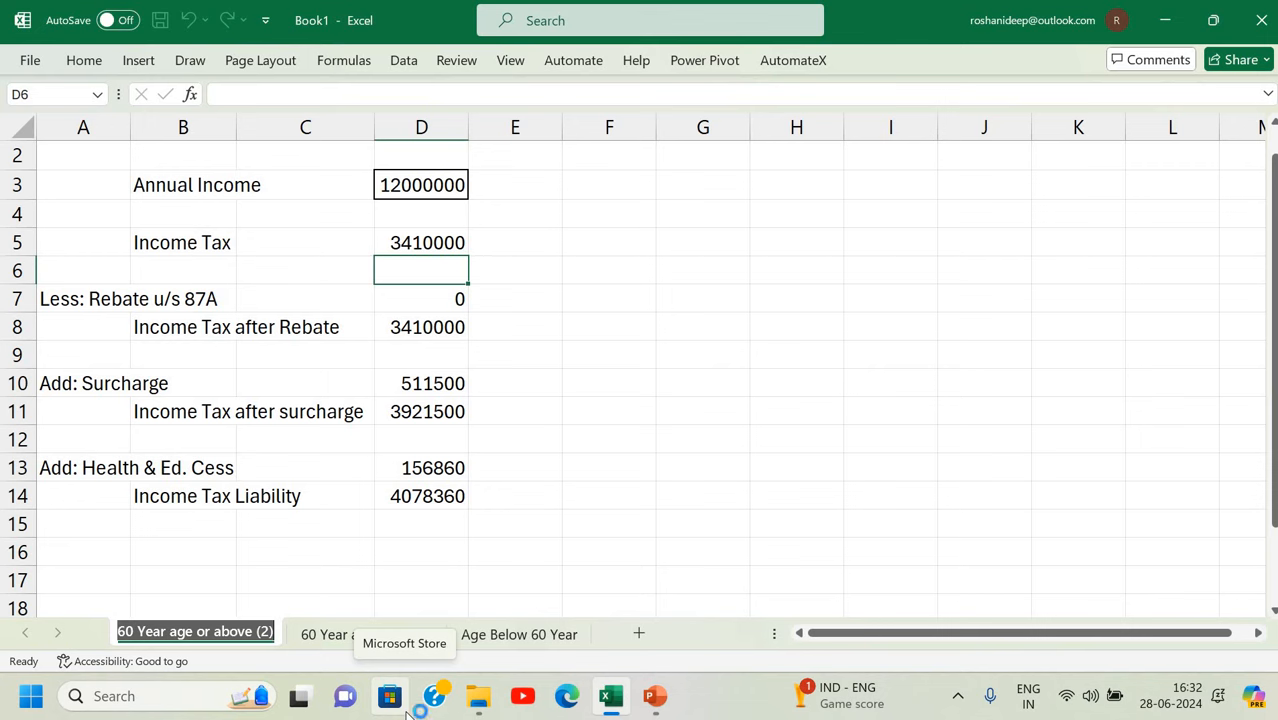
text(80)
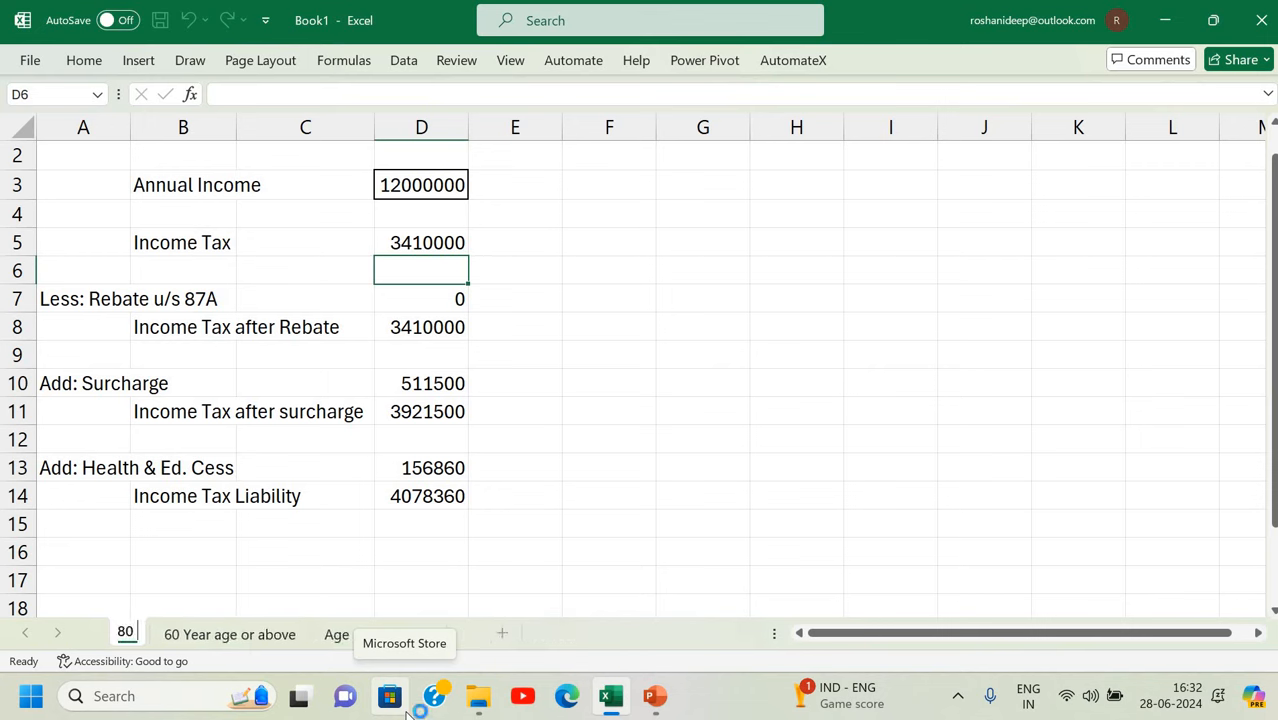
text( yea)
key(BackSpace)
key(BackSpace)
key(BackSpace)
text(Year age)
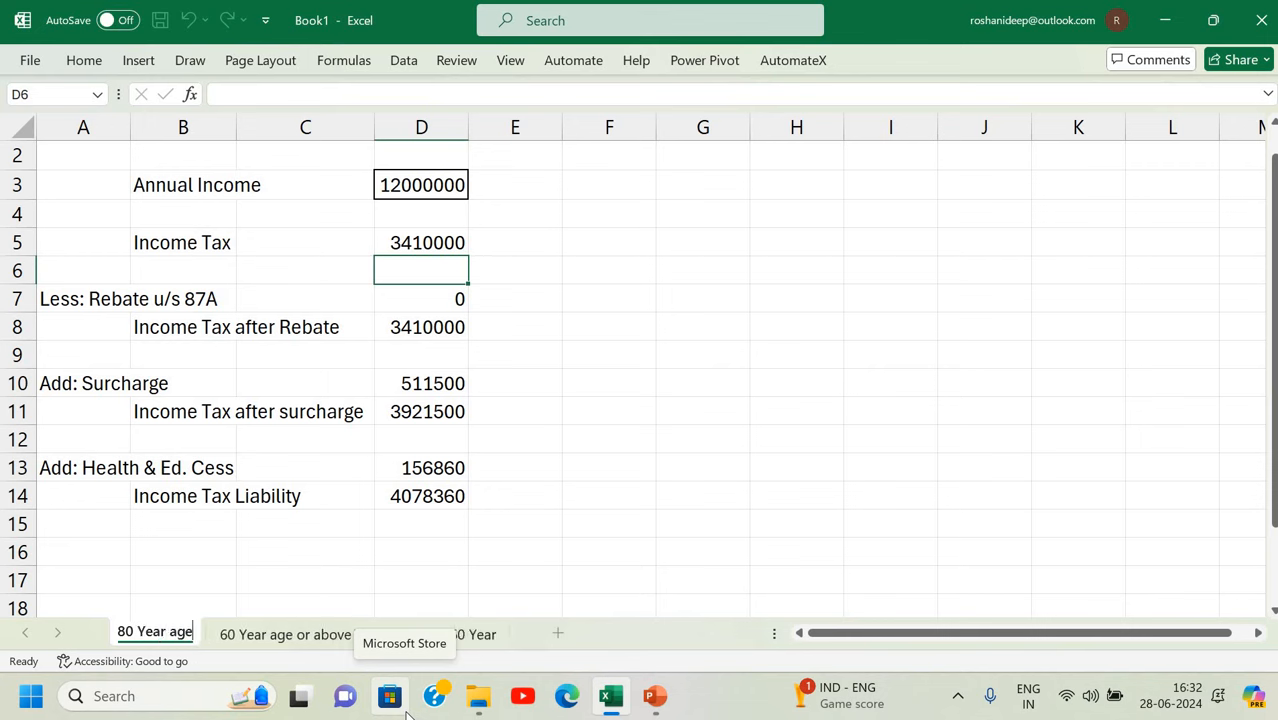
text( or ABo)
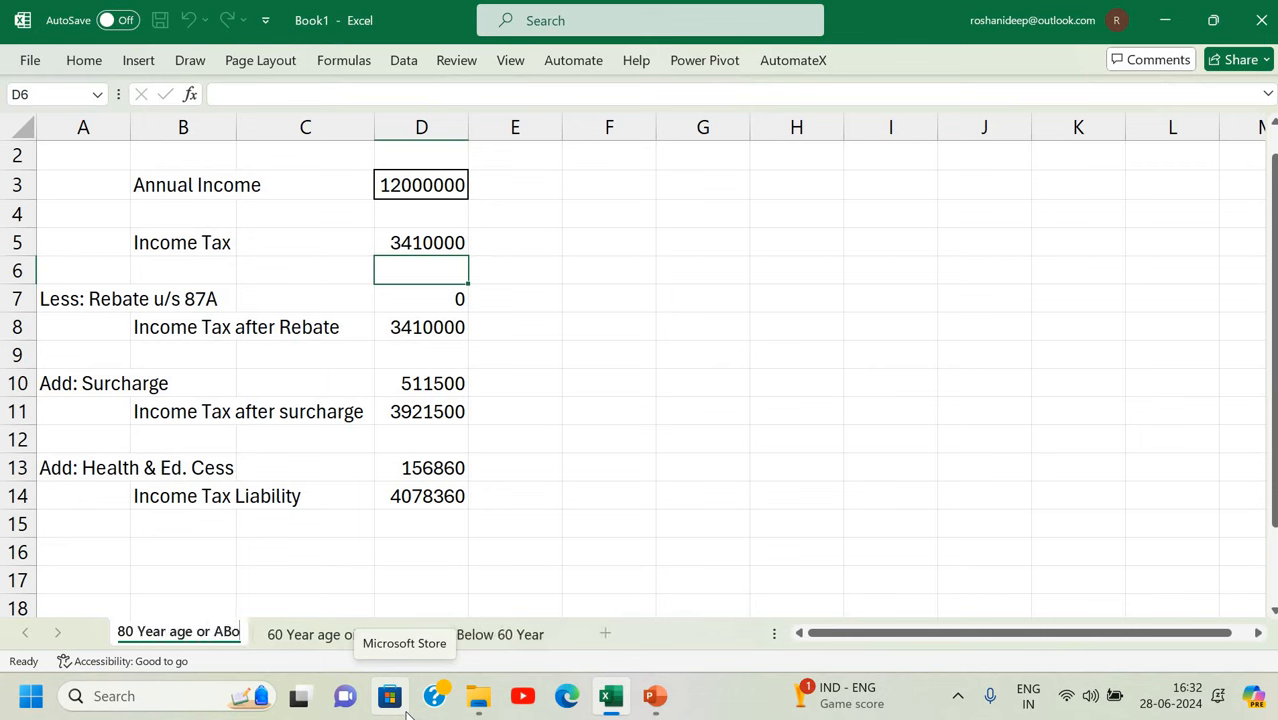
text(ve)
key(BackSpace)
key(BackSpace)
key(BackSpace)
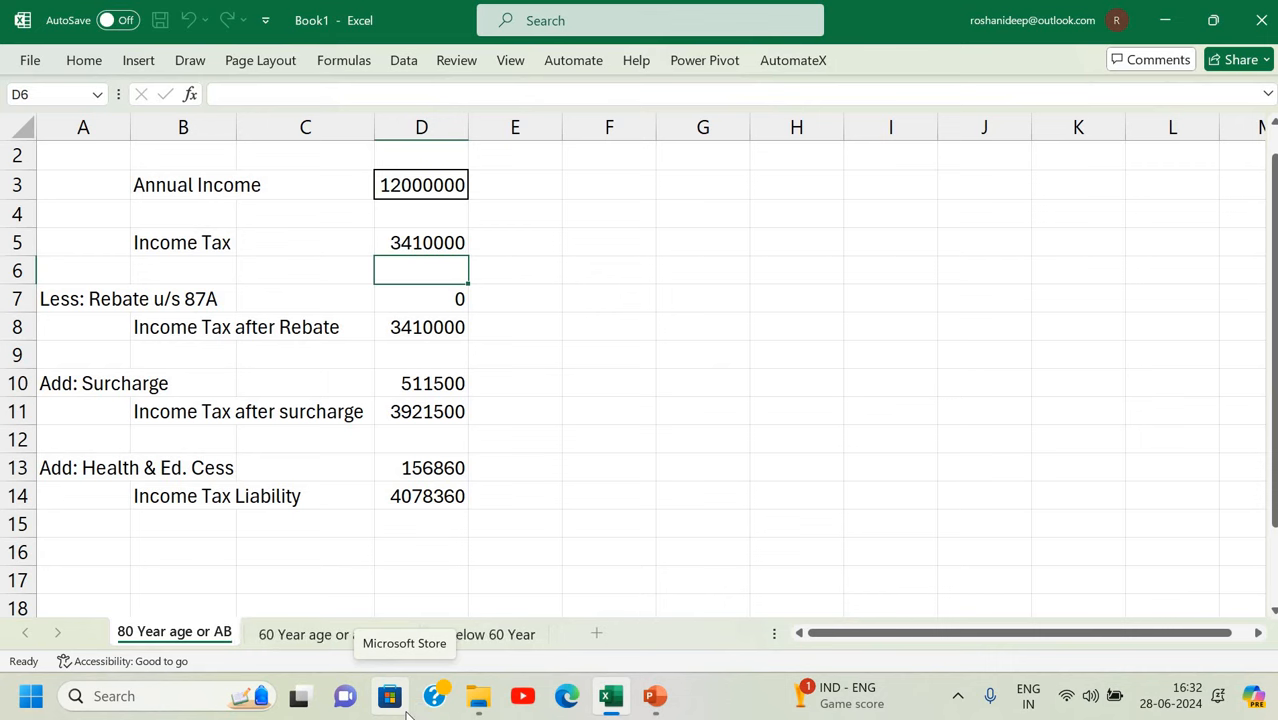
key(BackSpace)
text(o)
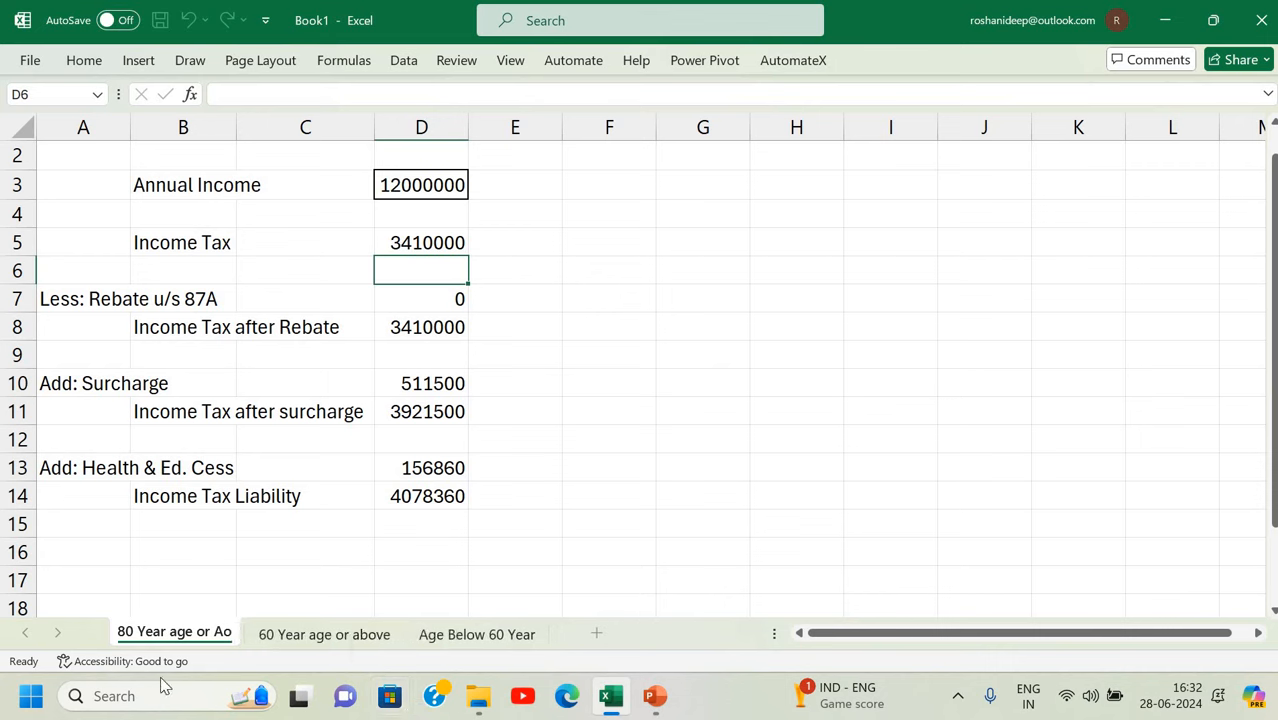
key(BackSpace)
text(bo)
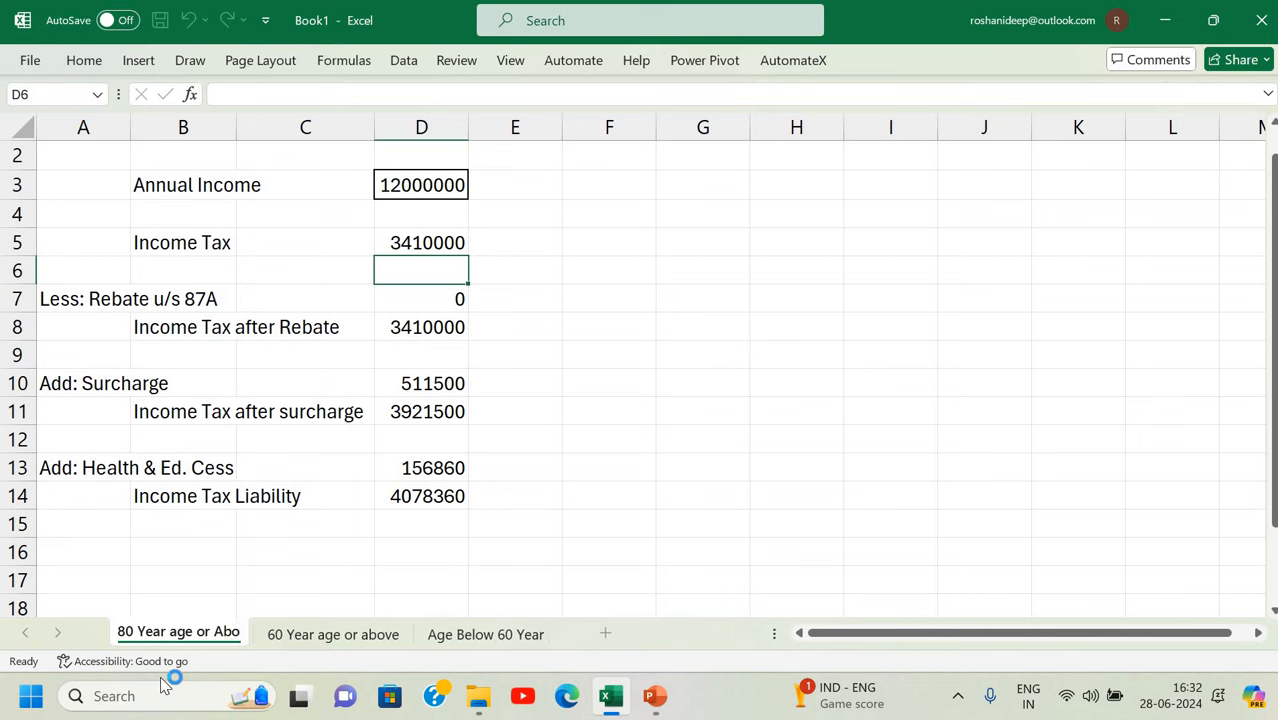
text(ve)
key(Return)
click(200, 568)
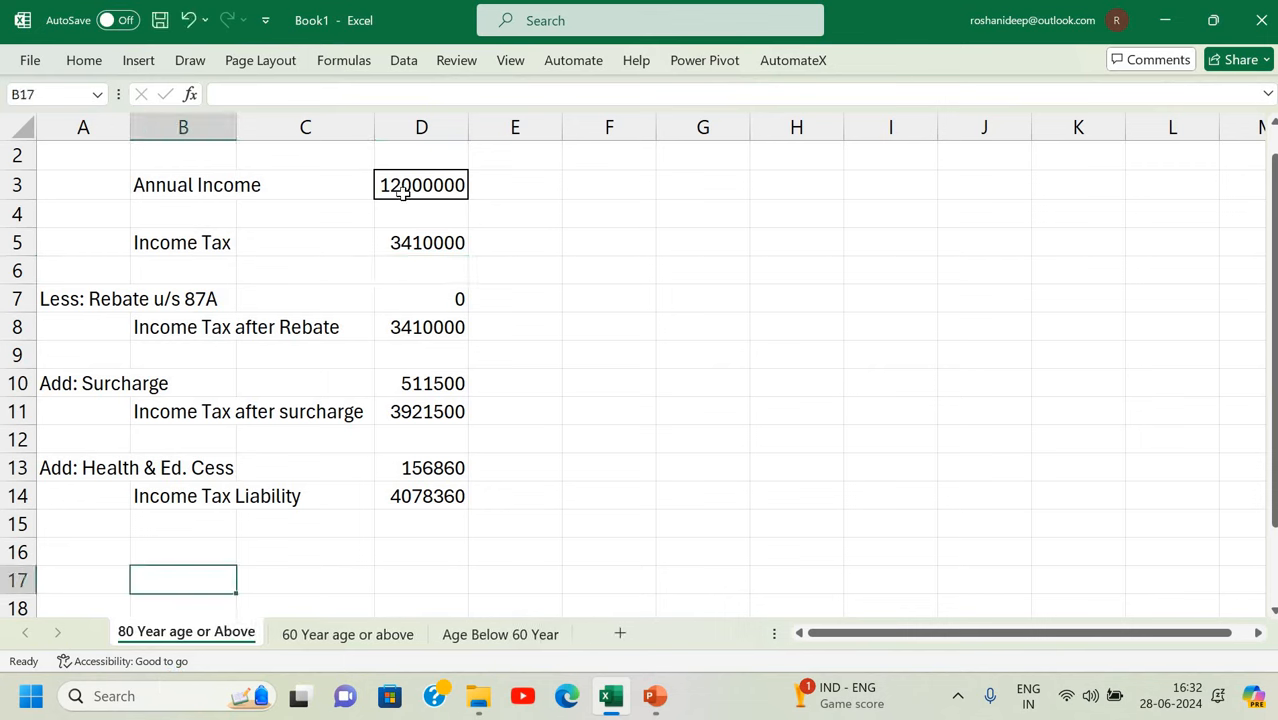
In D5's formula, raise the 300000 exemption to 500000 and delete the 5% slab clause.
double_click(421, 236)
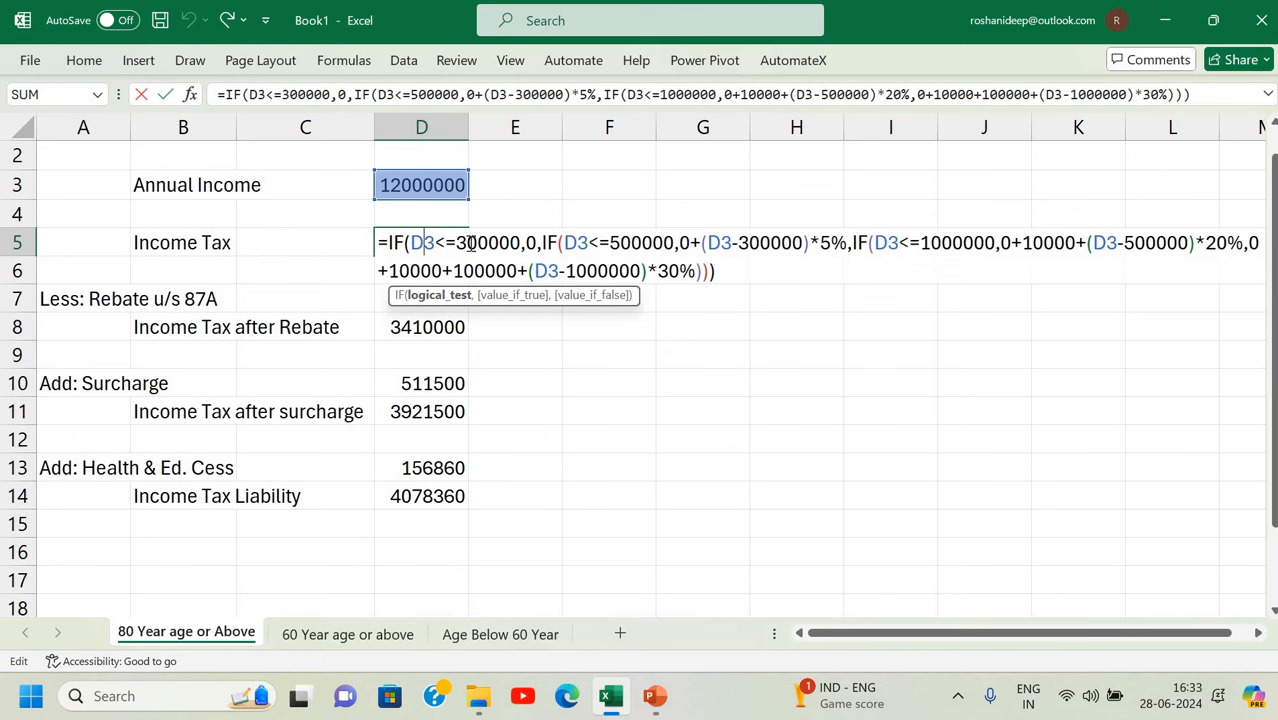
click(469, 243)
key(BackSpace)
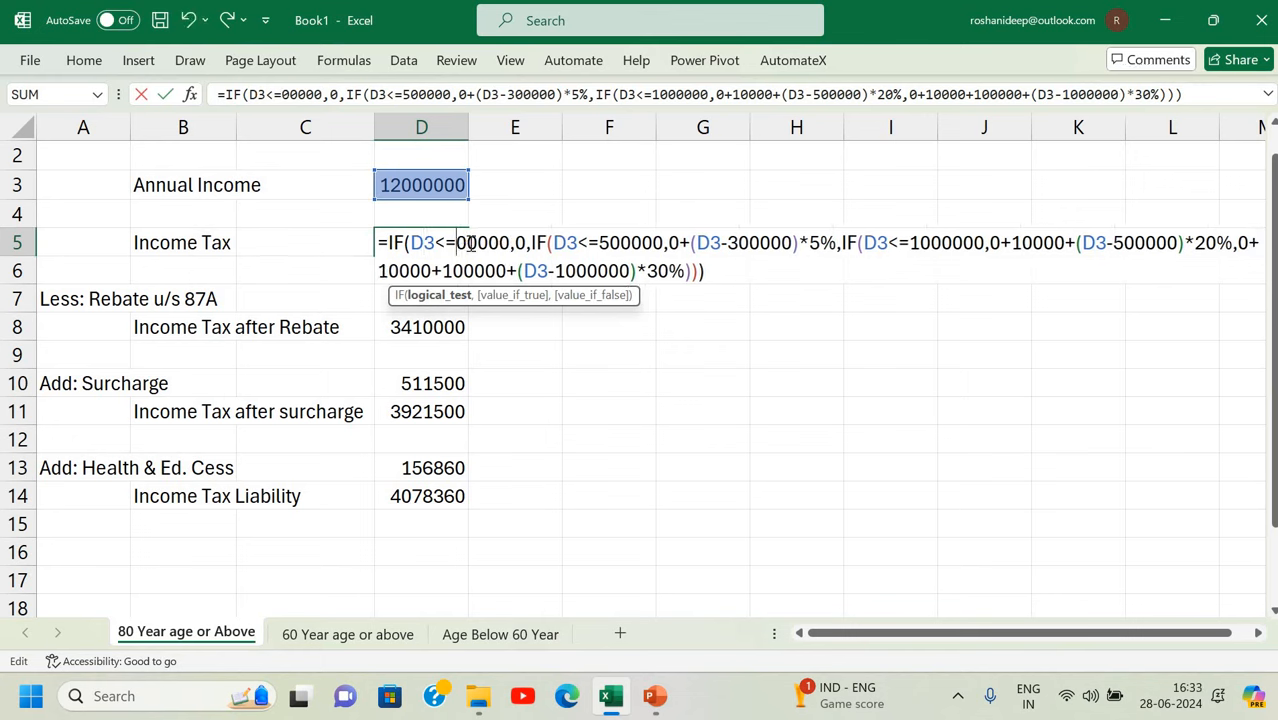
text(5)
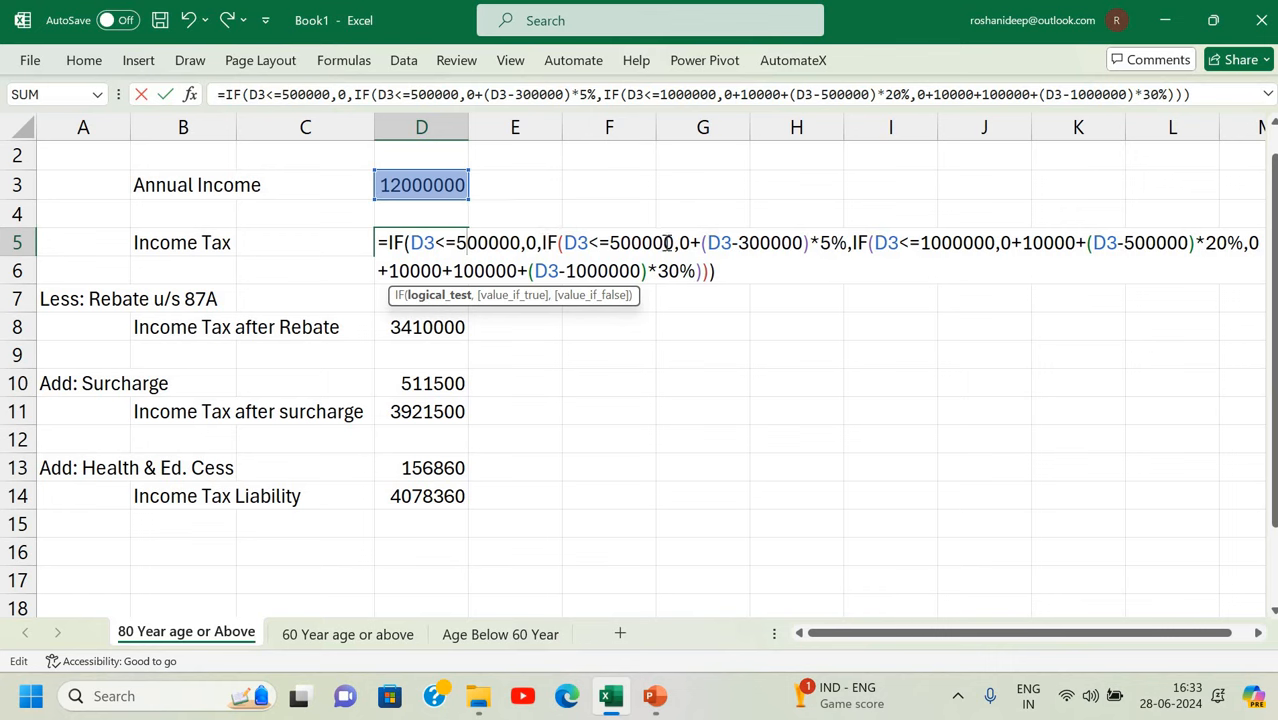
drag(541, 242, 853, 246)
key(Delete)
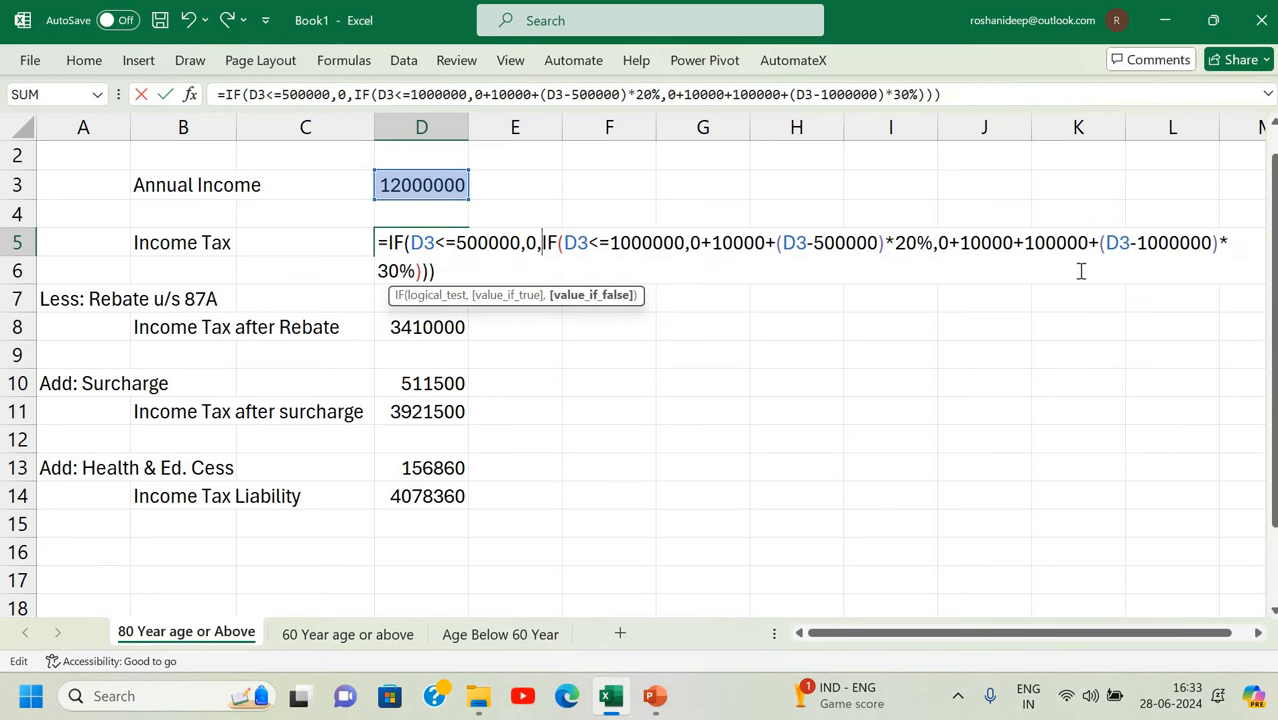
Remove the 10000 slab terms, accept Excel's correction, and review the formula (3400000 tax).
click(762, 244)
key(BackSpace)
key(BackSpace)
key(BackSpace)
key(BackSpace)
key(BackSpace)
key(BackSpace)
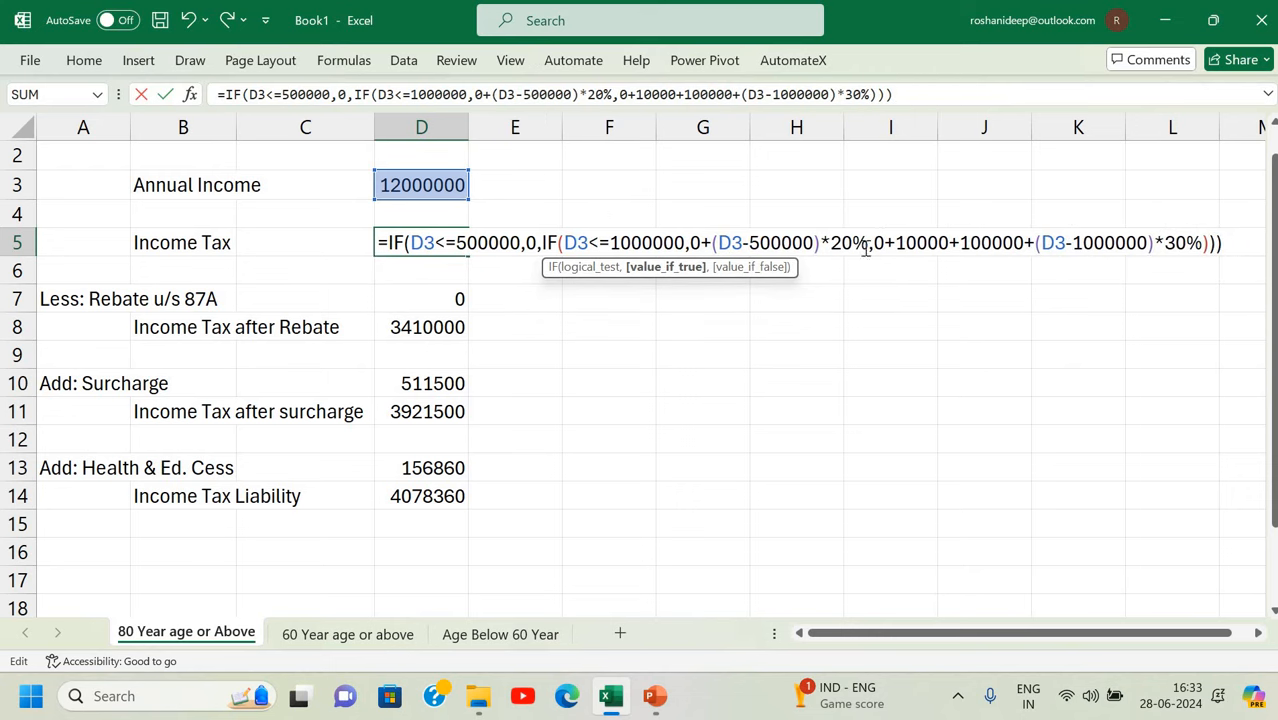
click(955, 247)
key(BackSpace)
key(BackSpace)
key(BackSpace)
key(BackSpace)
key(BackSpace)
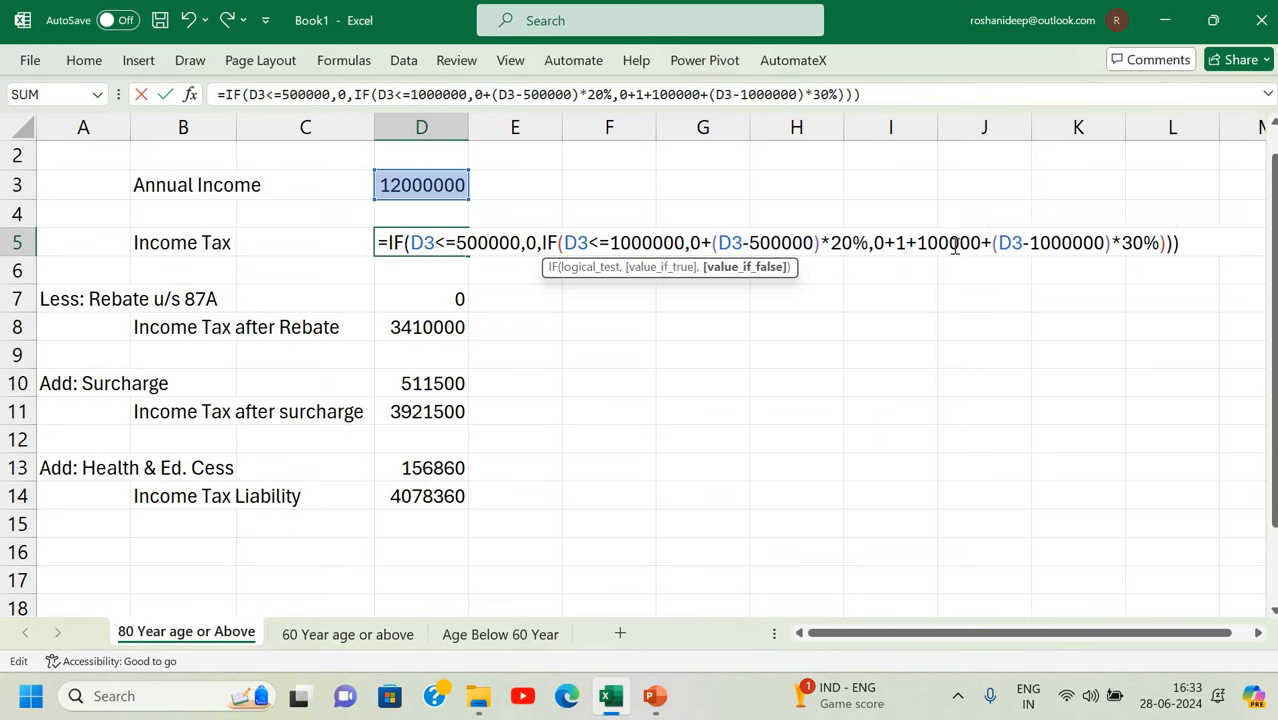
key(BackSpace)
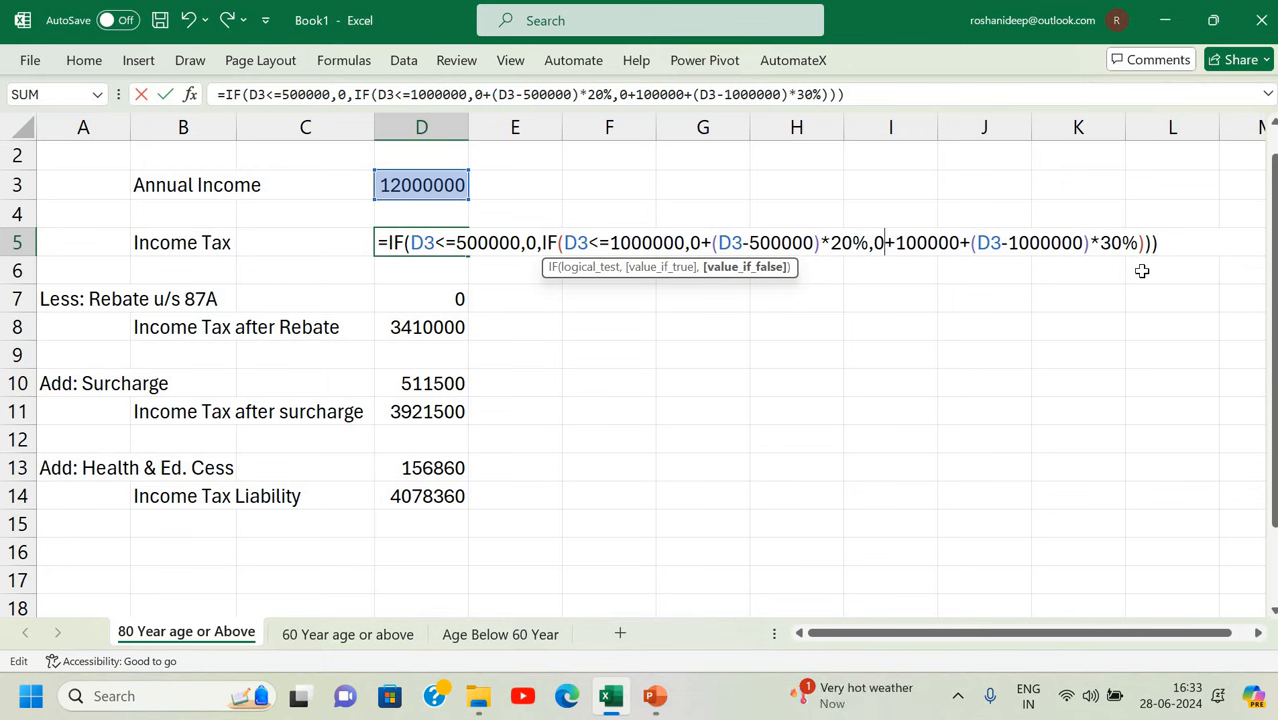
key(Return)
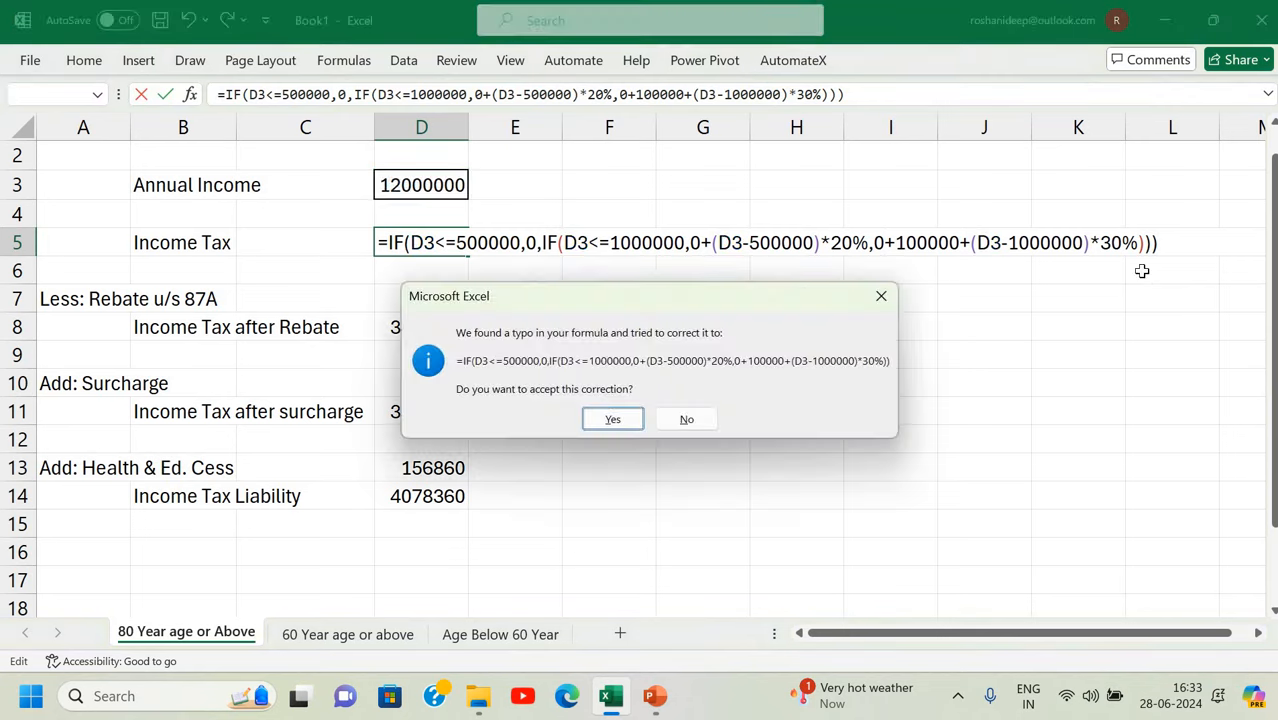
key(Return)
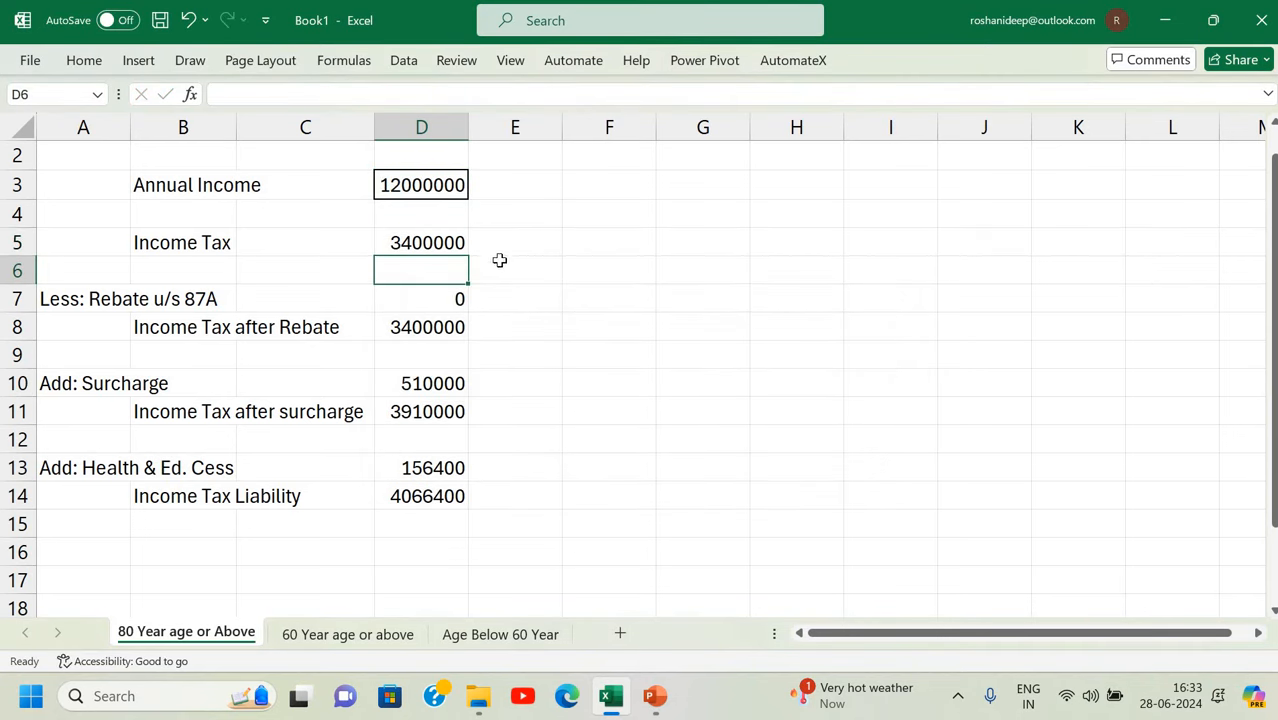
key(Up)
key(F2)
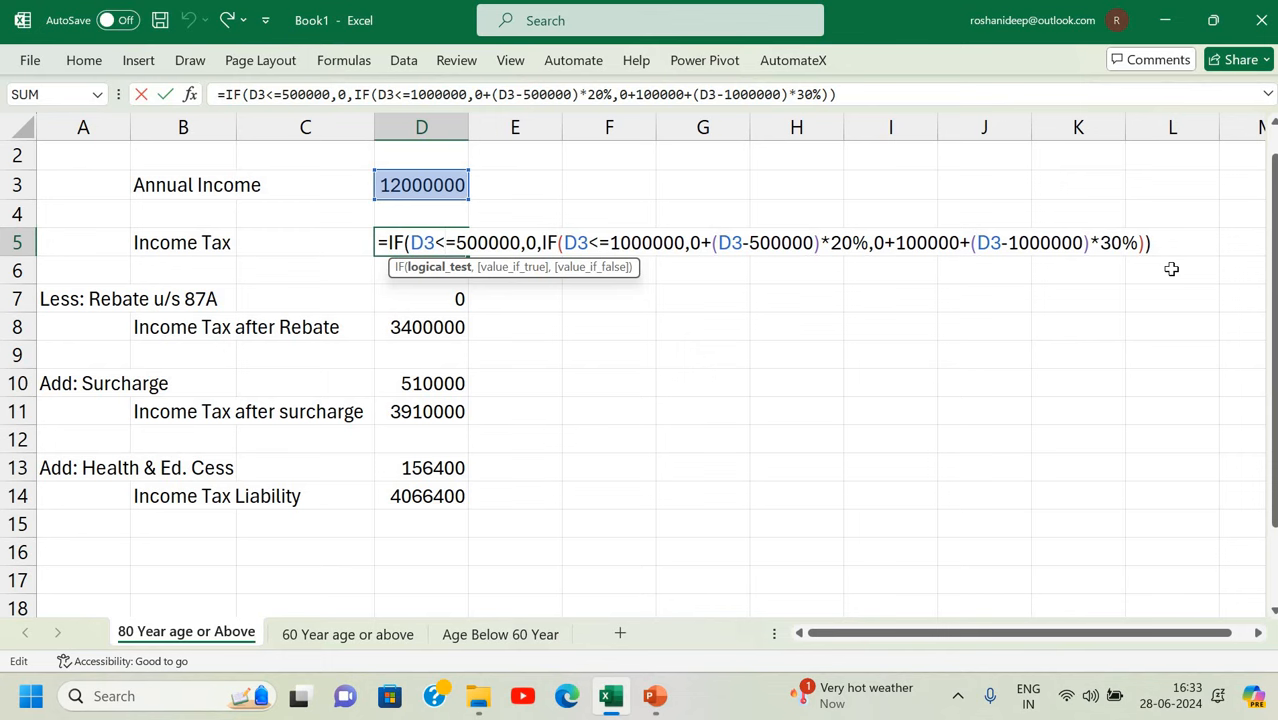
key(Return)
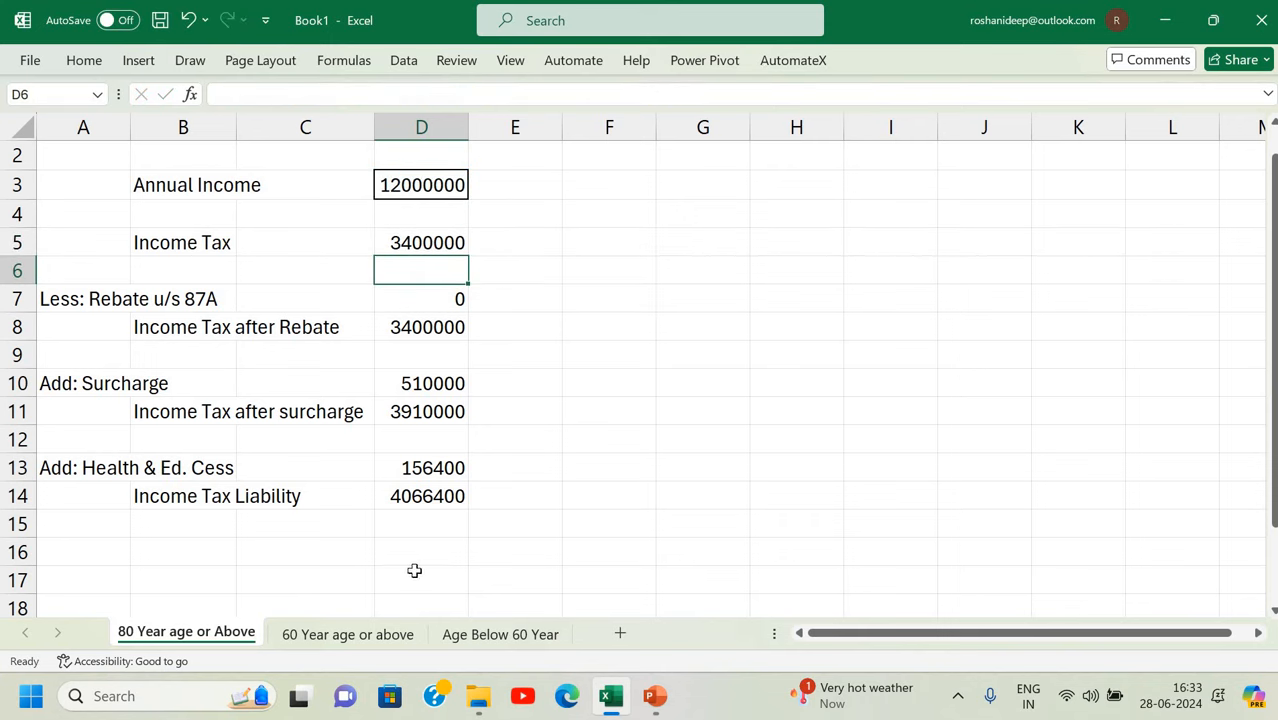
Return to the Age Below 60 Year sheet, discarding a stray 1250000 entry in F11.
click(466, 630)
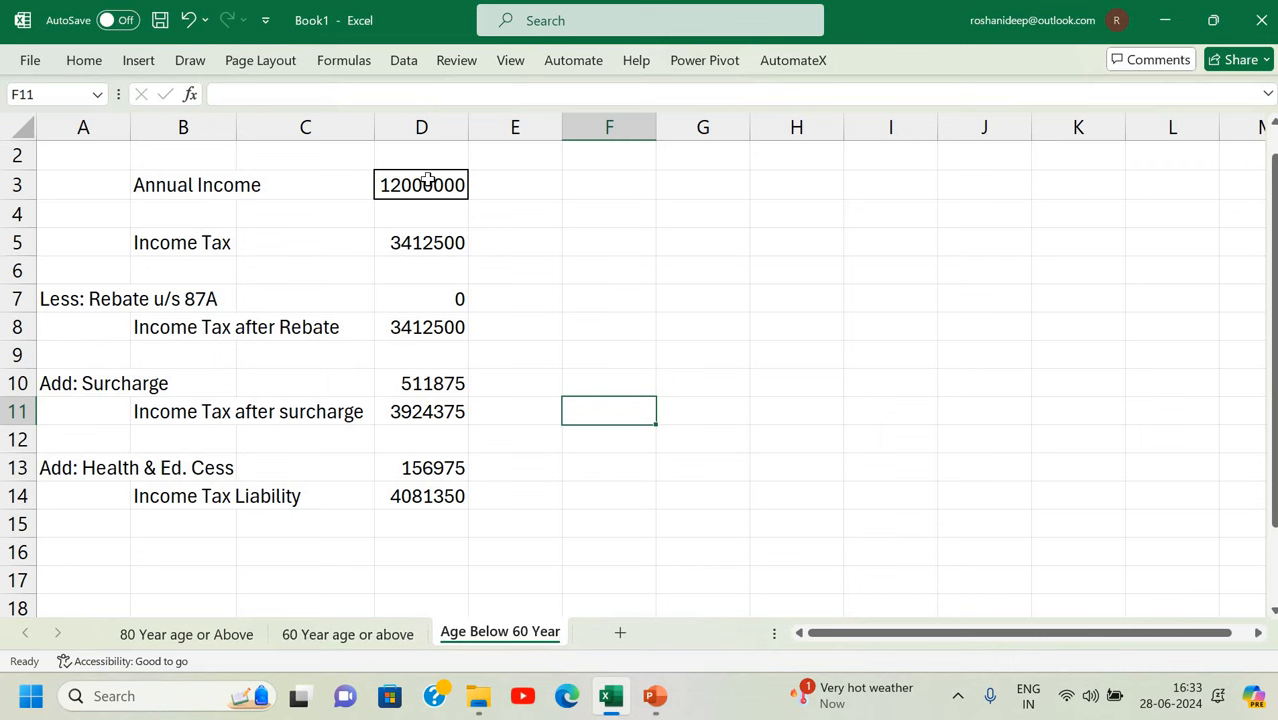
text(1250000)
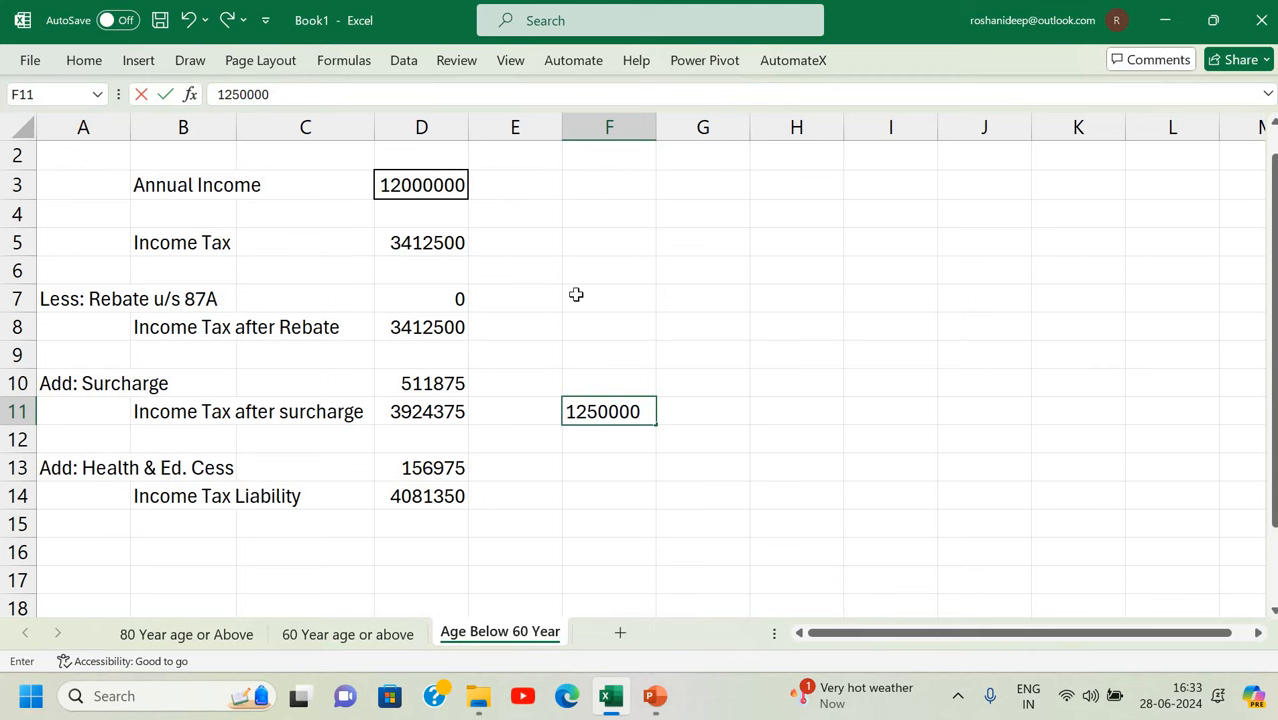
key(Escape)
double_click(577, 295)
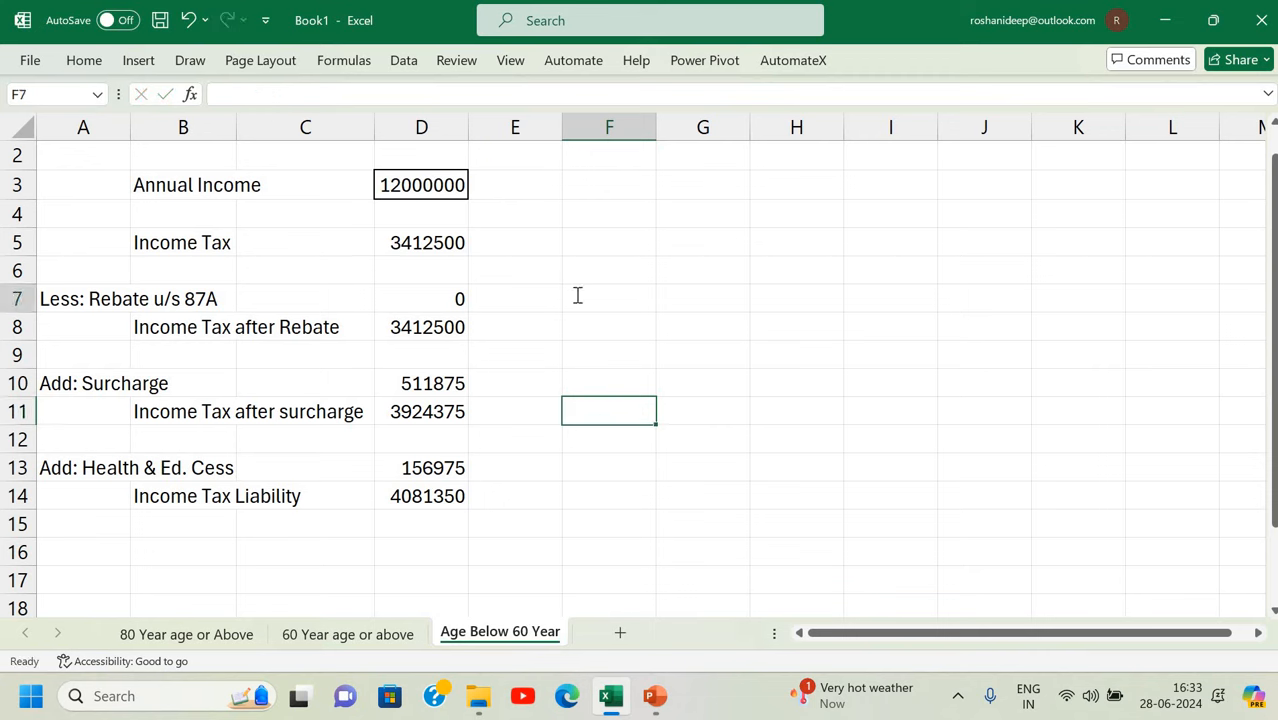
Dismiss the save prompt and enter 1250000 as the annual income in D3.
key(ctrl+s)
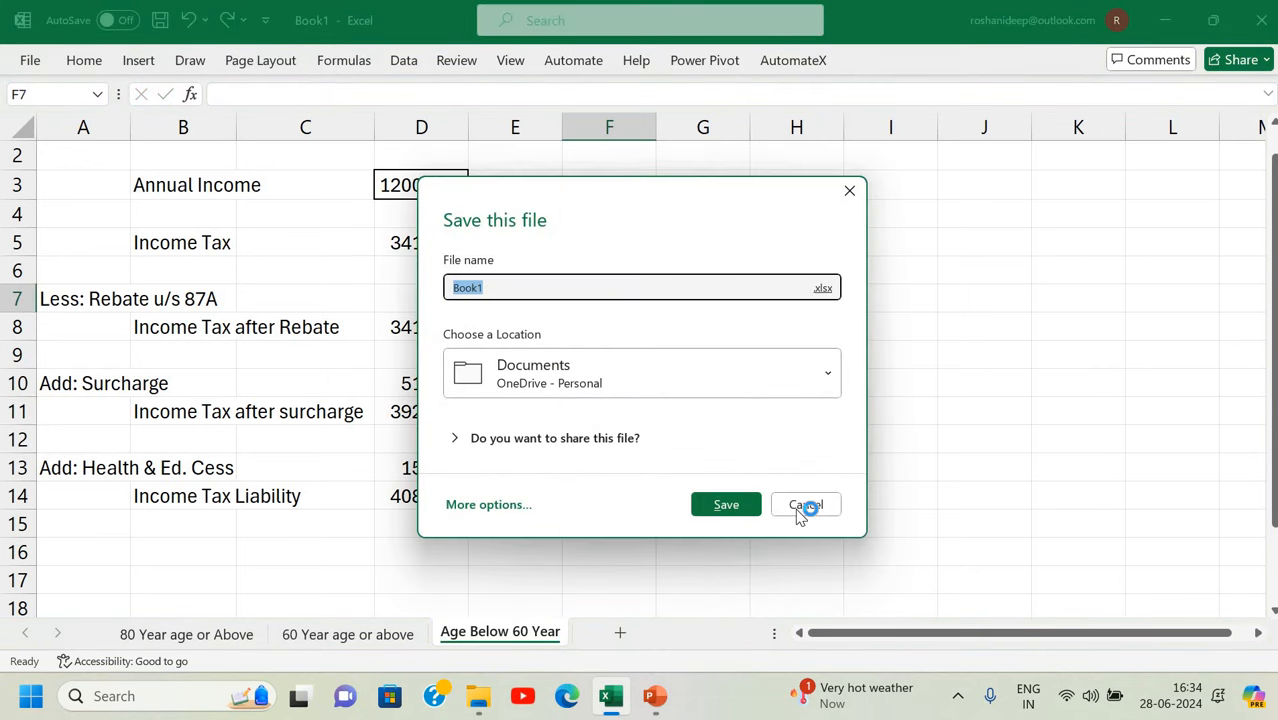
click(760, 287)
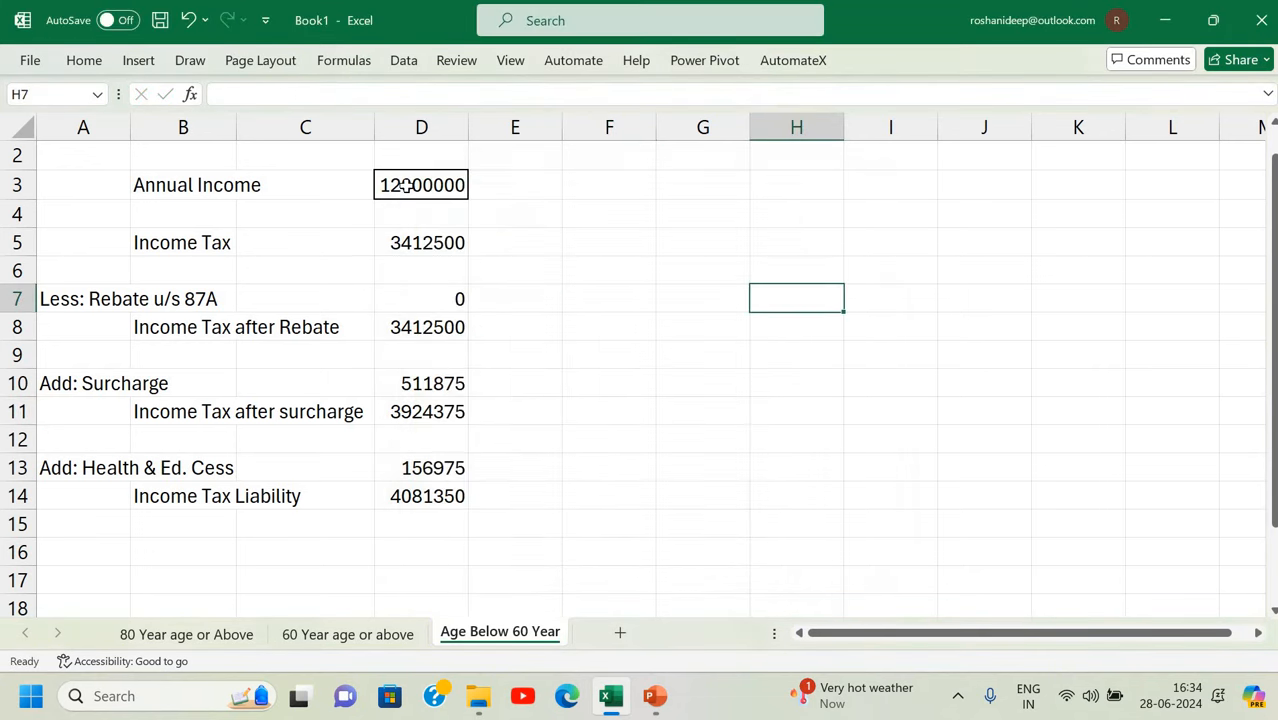
click(405, 186)
text(12)
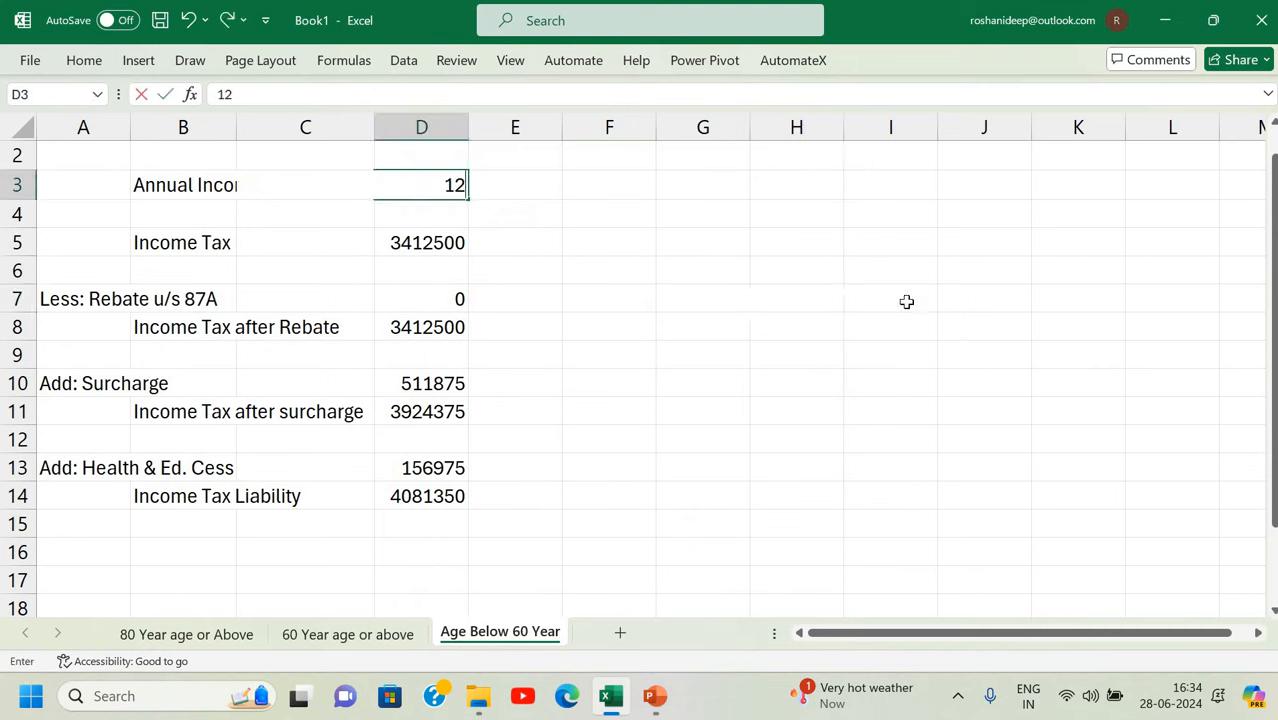
text(50000)
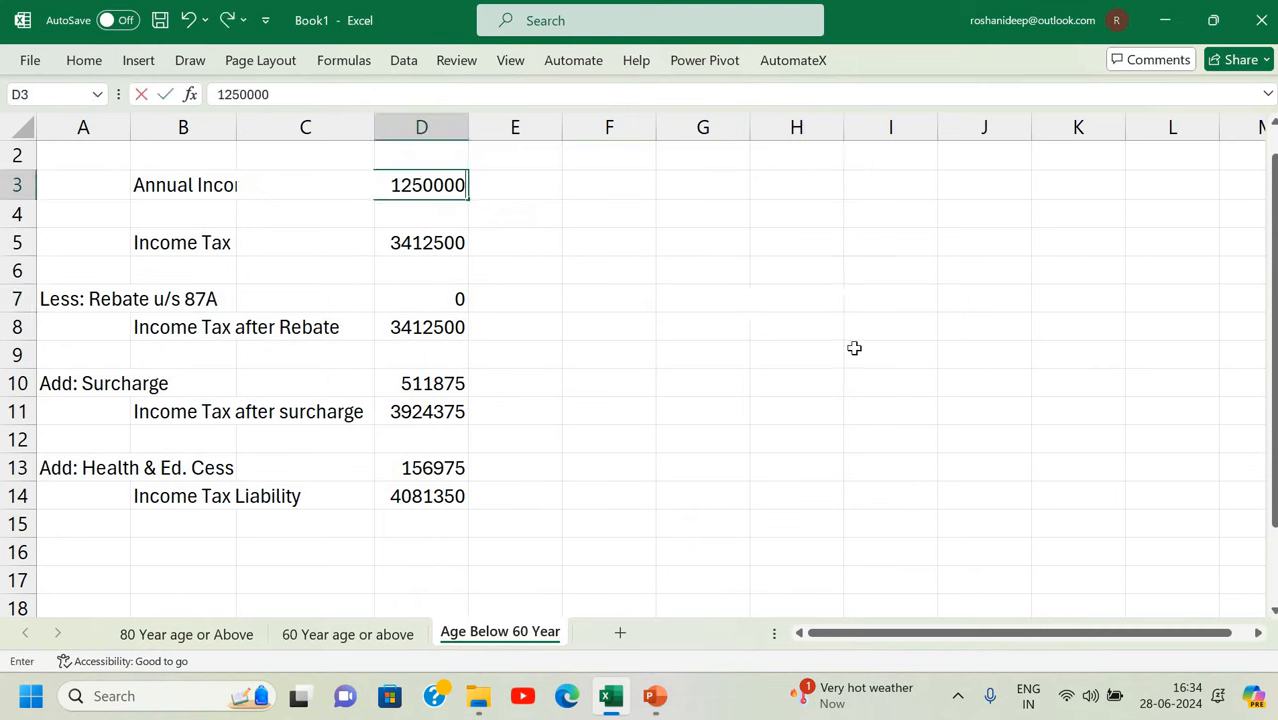
key(Return)
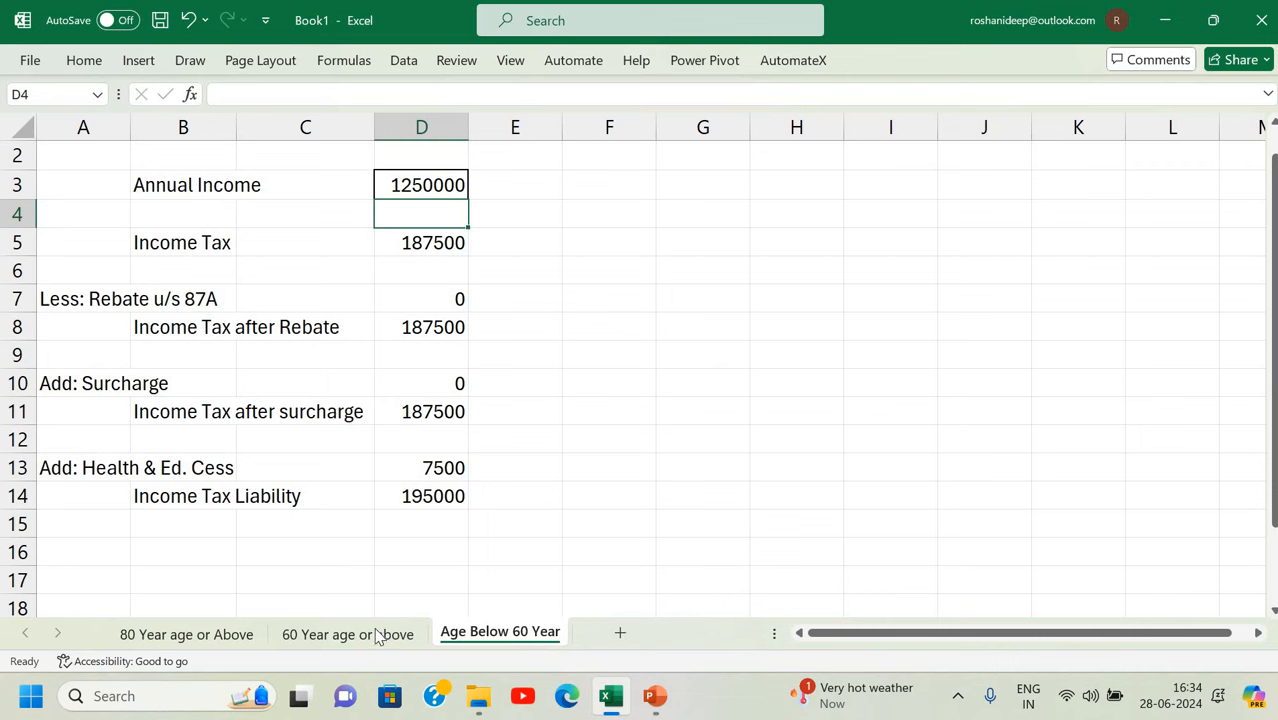
Enter 1250000 income in D3 on the 60-year and 80-year sheets, then check the D14 liability formula.
key(ctrl+Page_Up)
click(413, 180)
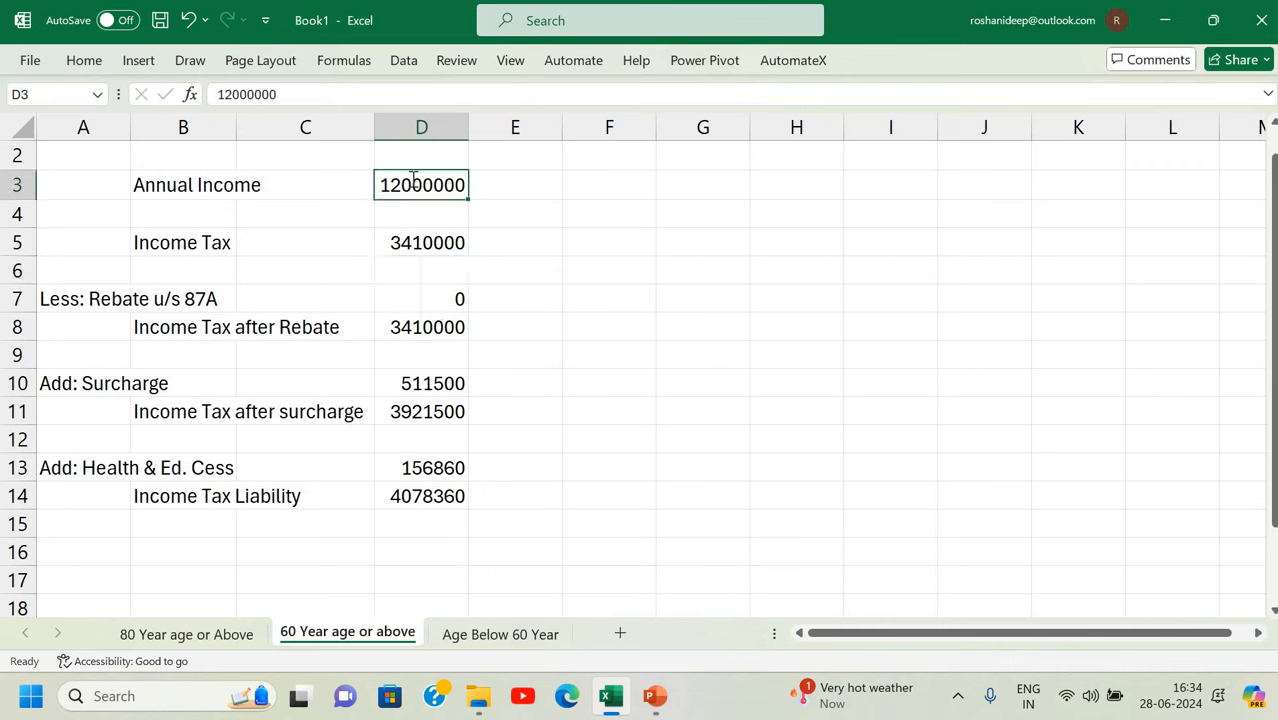
text(1250000)
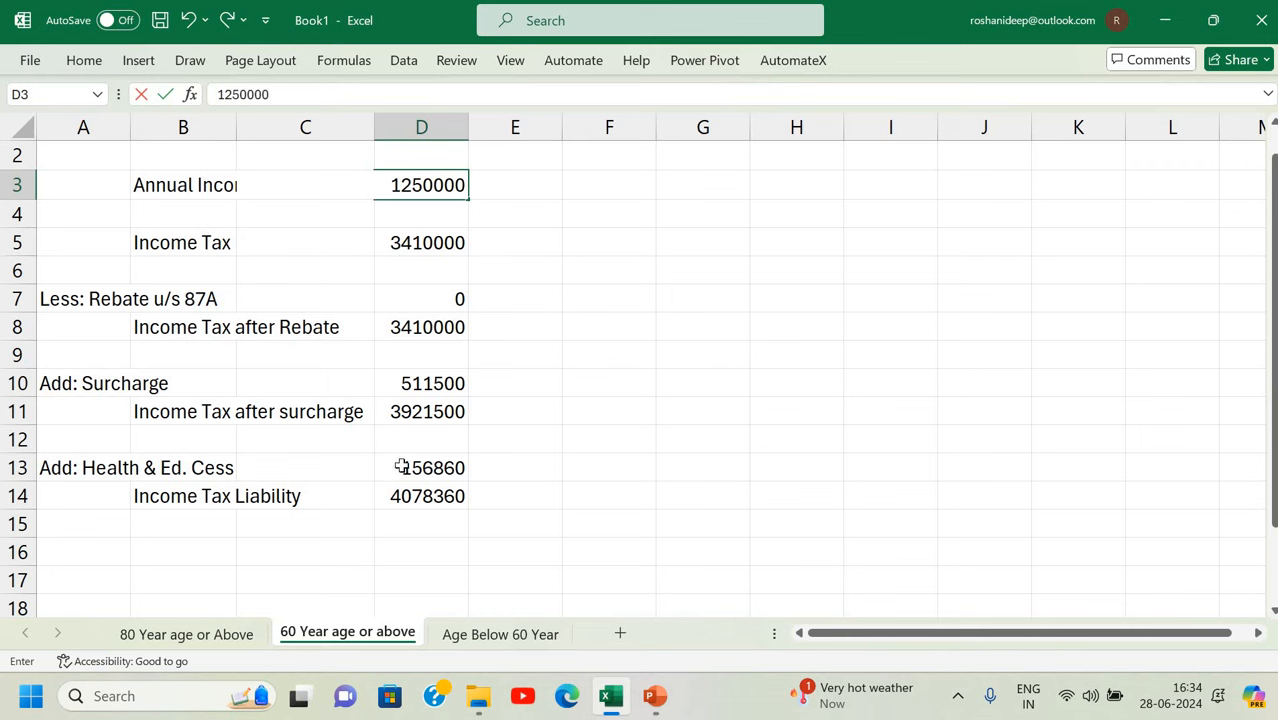
key(Return)
key(ctrl+Page_Up)
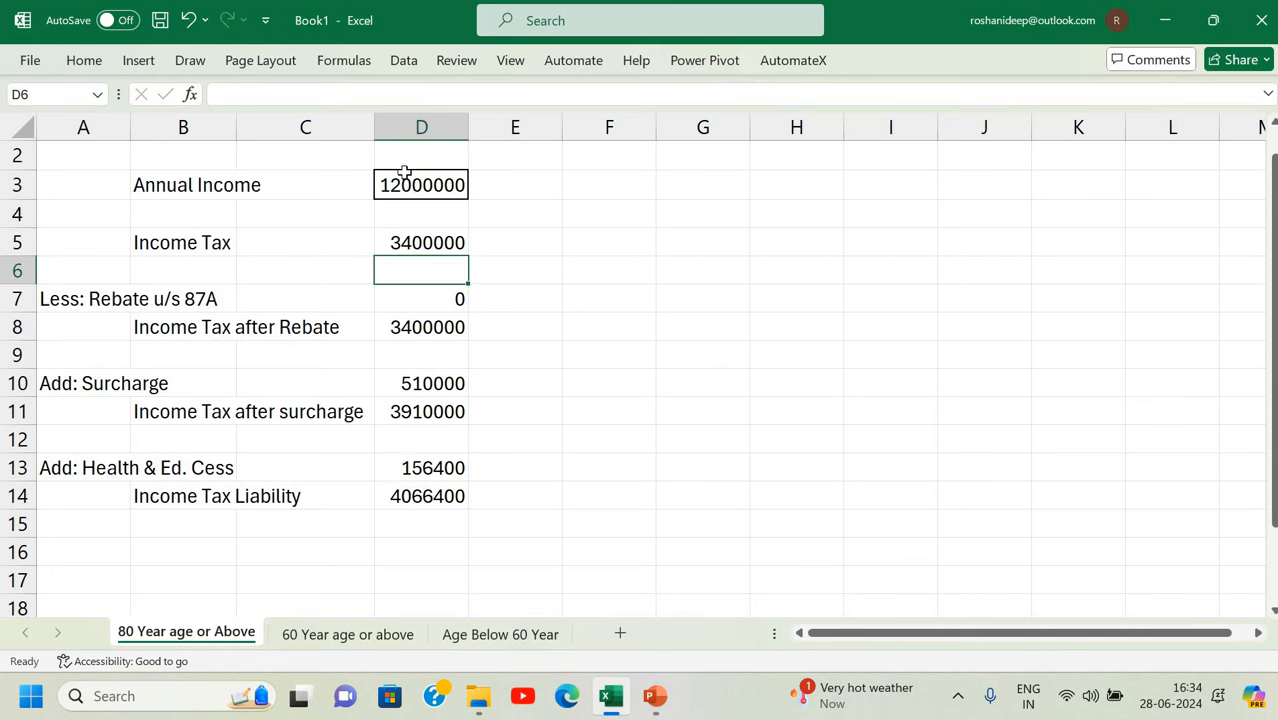
click(405, 177)
text(1)
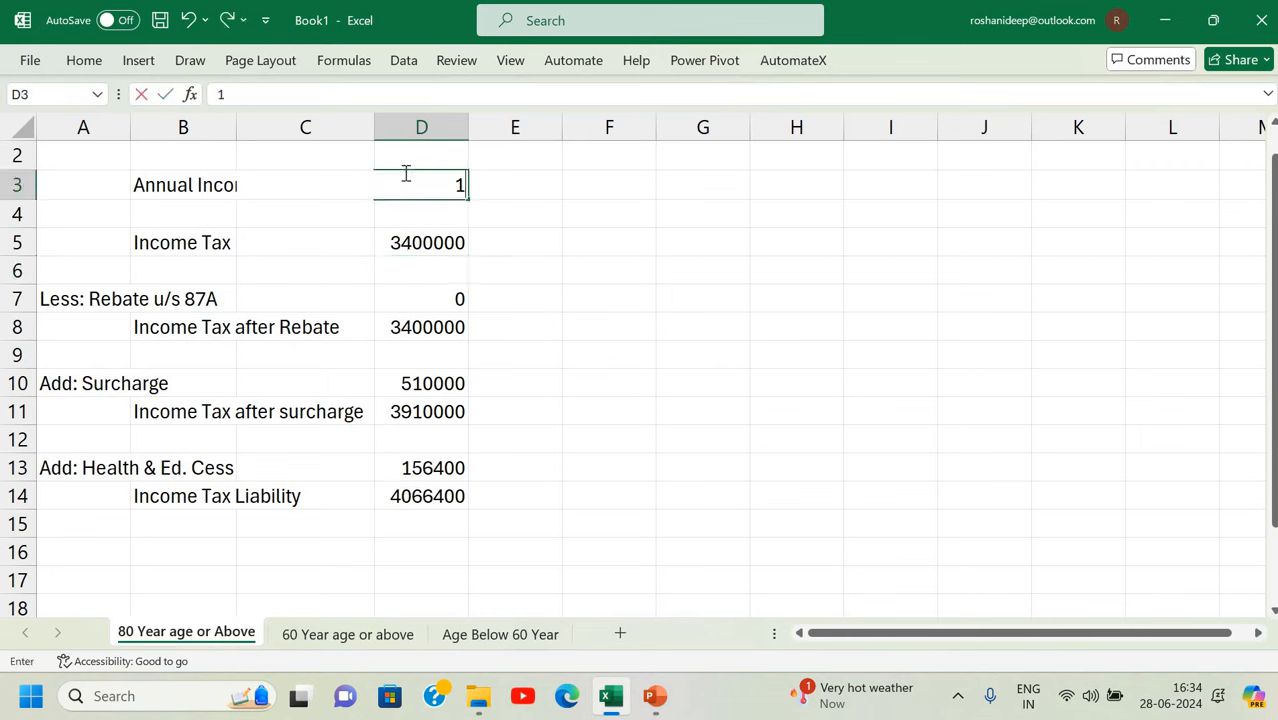
text(250000)
key(Return)
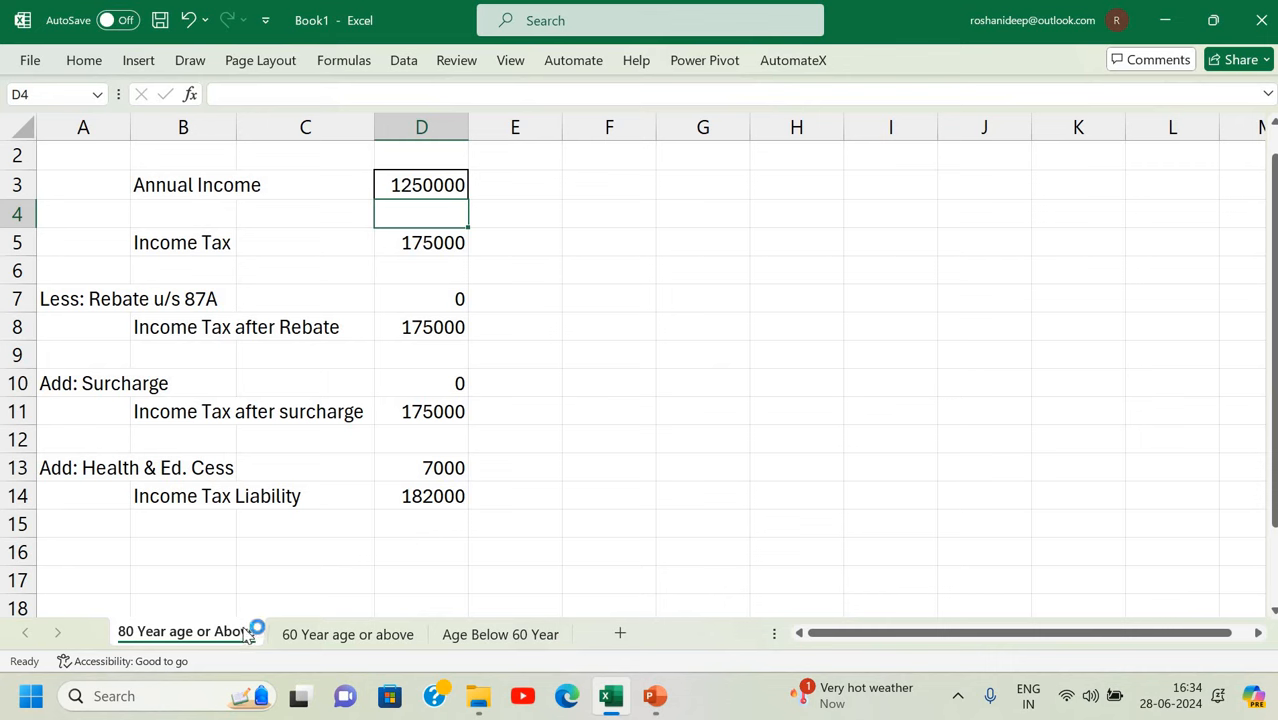
click(456, 496)
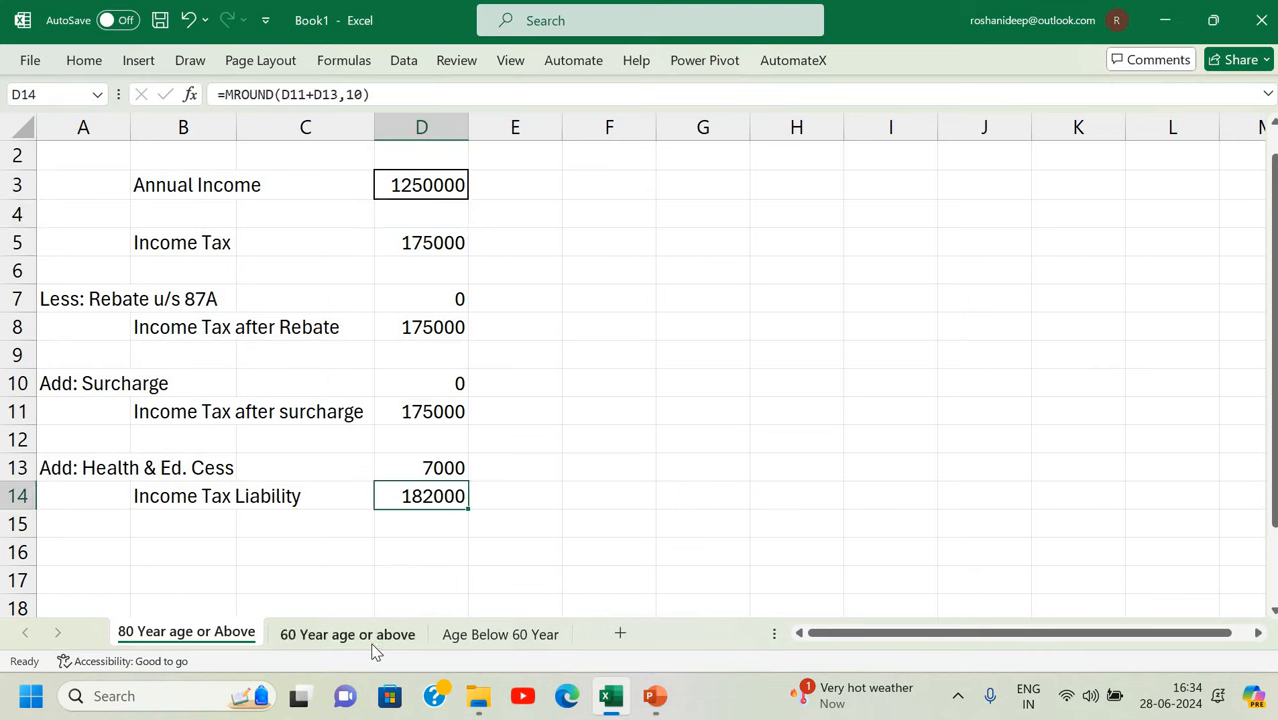
click(374, 643)
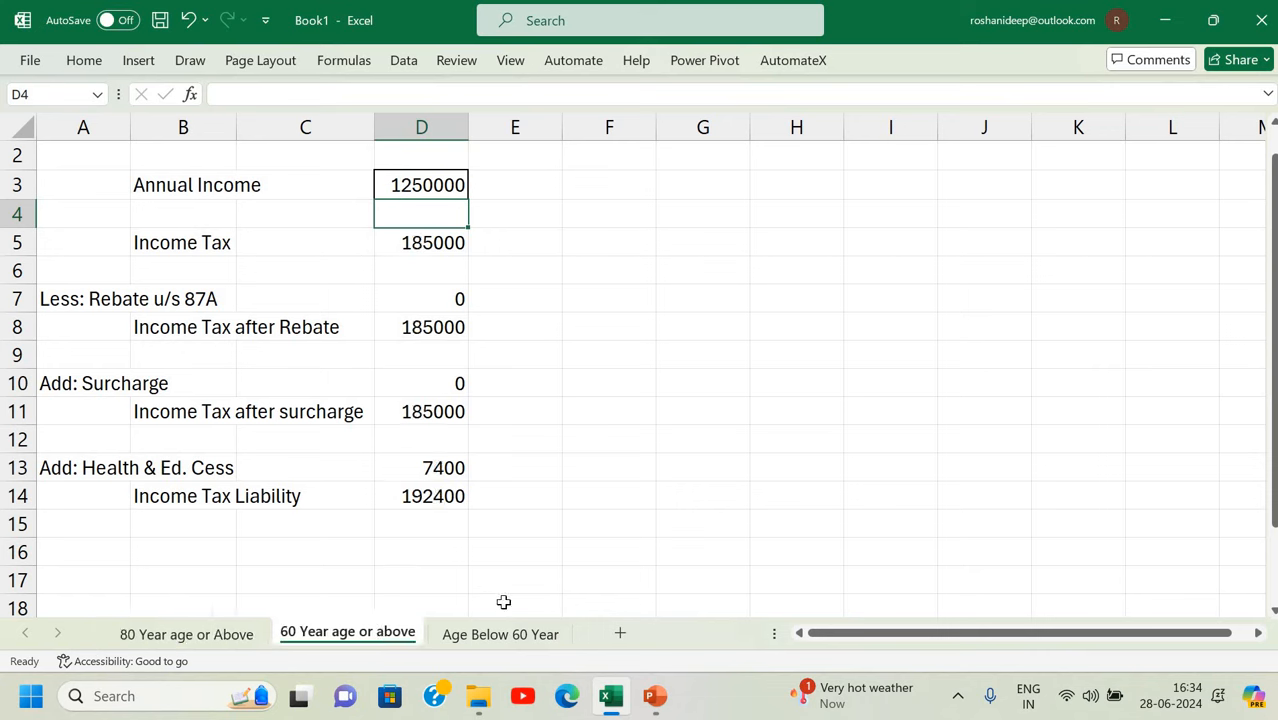
Review the calculator block A2:F16 on the Age Below 60 Year sheet at 1250000 income.
click(500, 634)
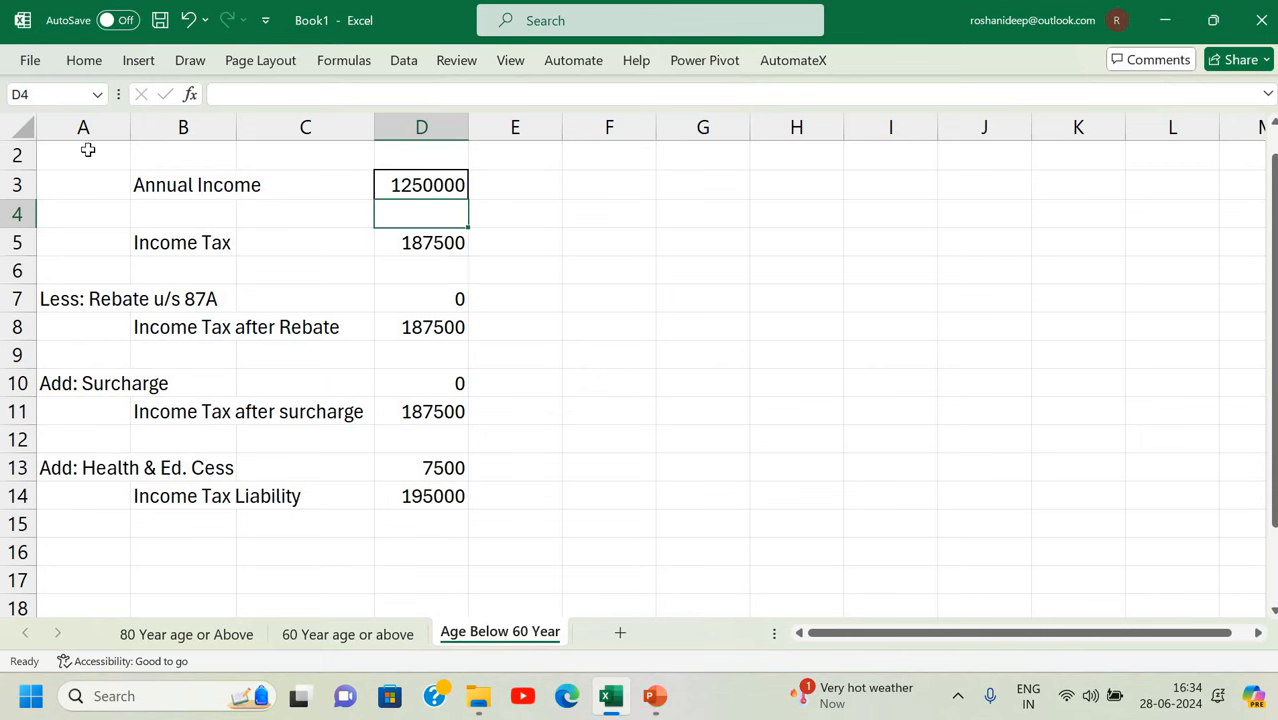
drag(83, 155, 610, 554)
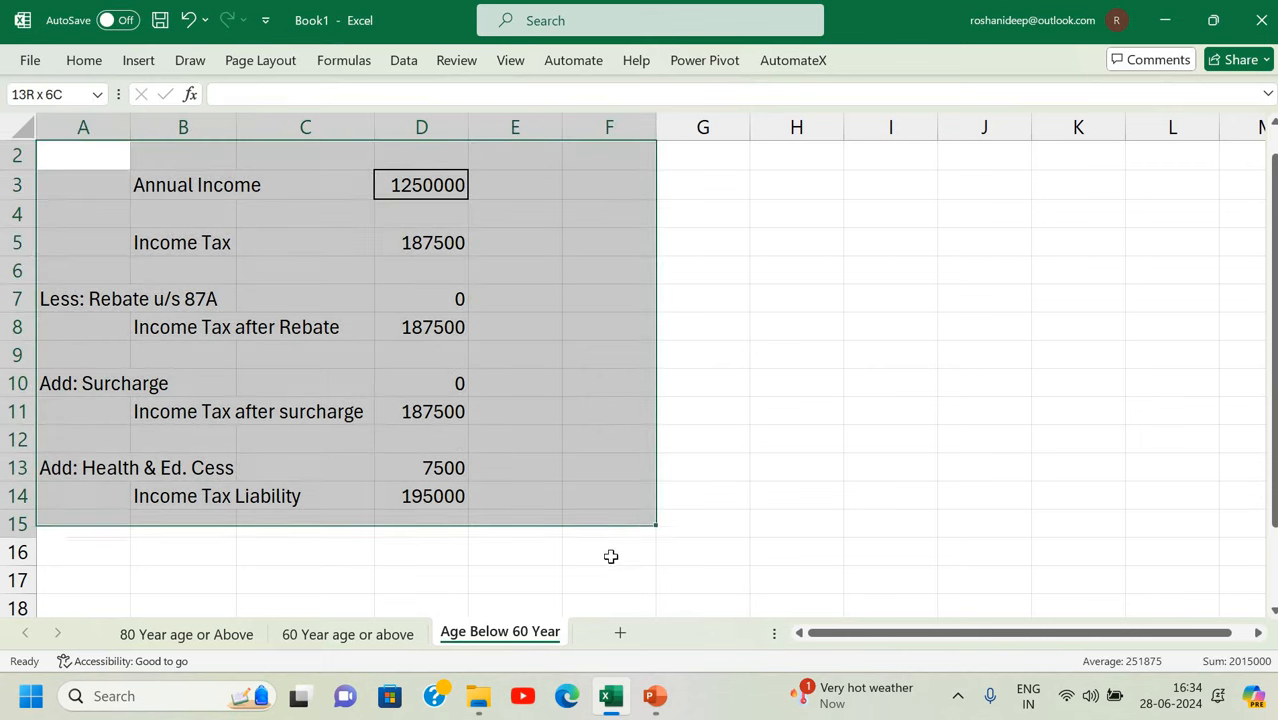
click(741, 438)
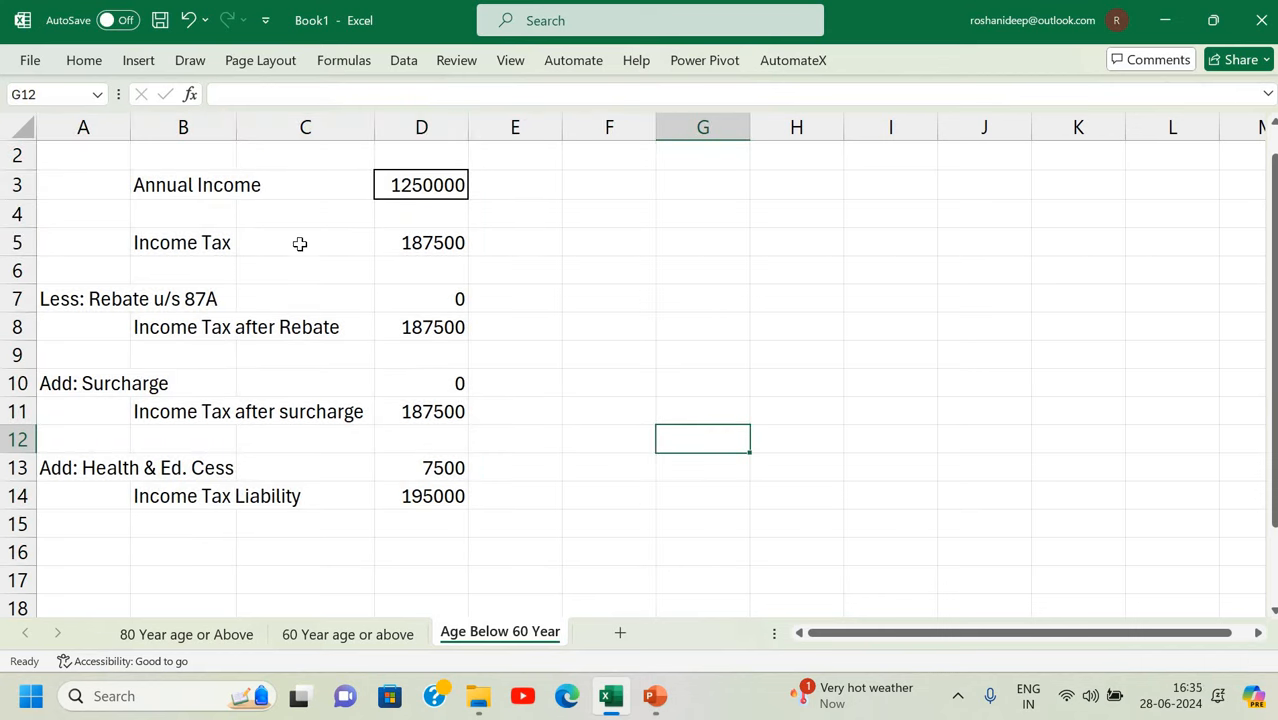
click(430, 187)
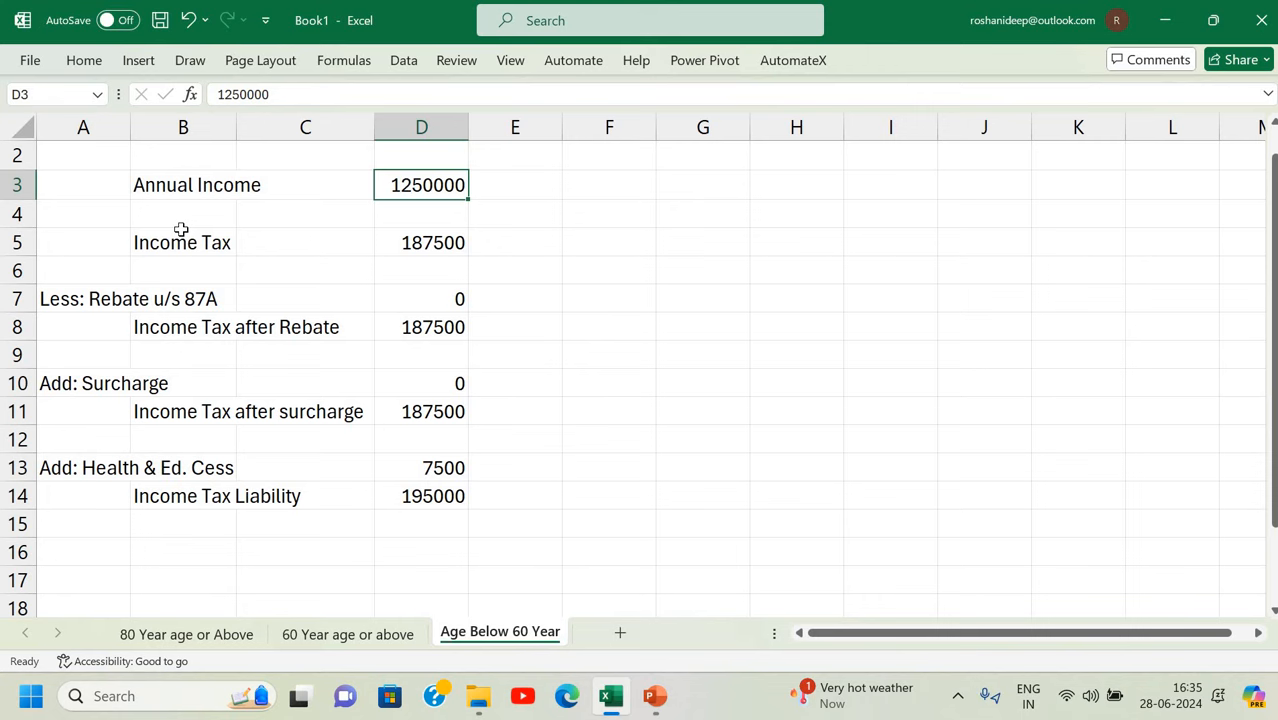
Enter the title 'Income Tax Calculator' in cell B1.
scroll(185, 220, up, 1)
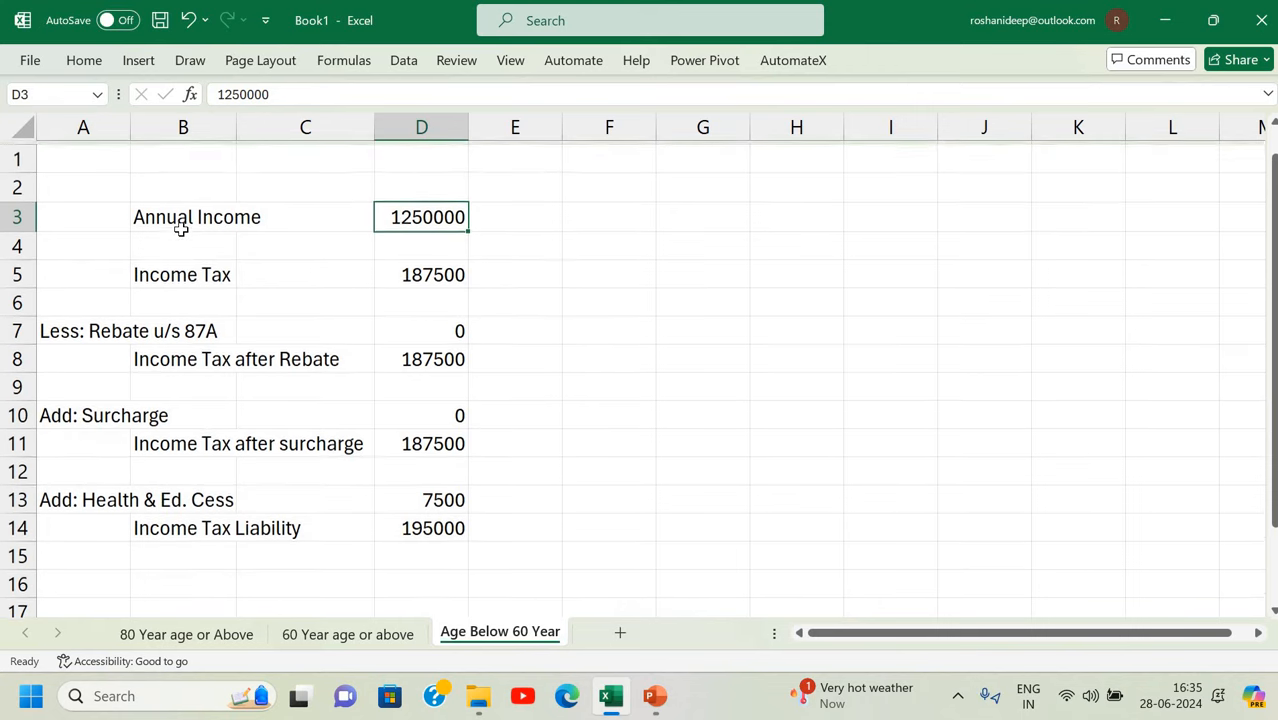
click(200, 148)
text(i)
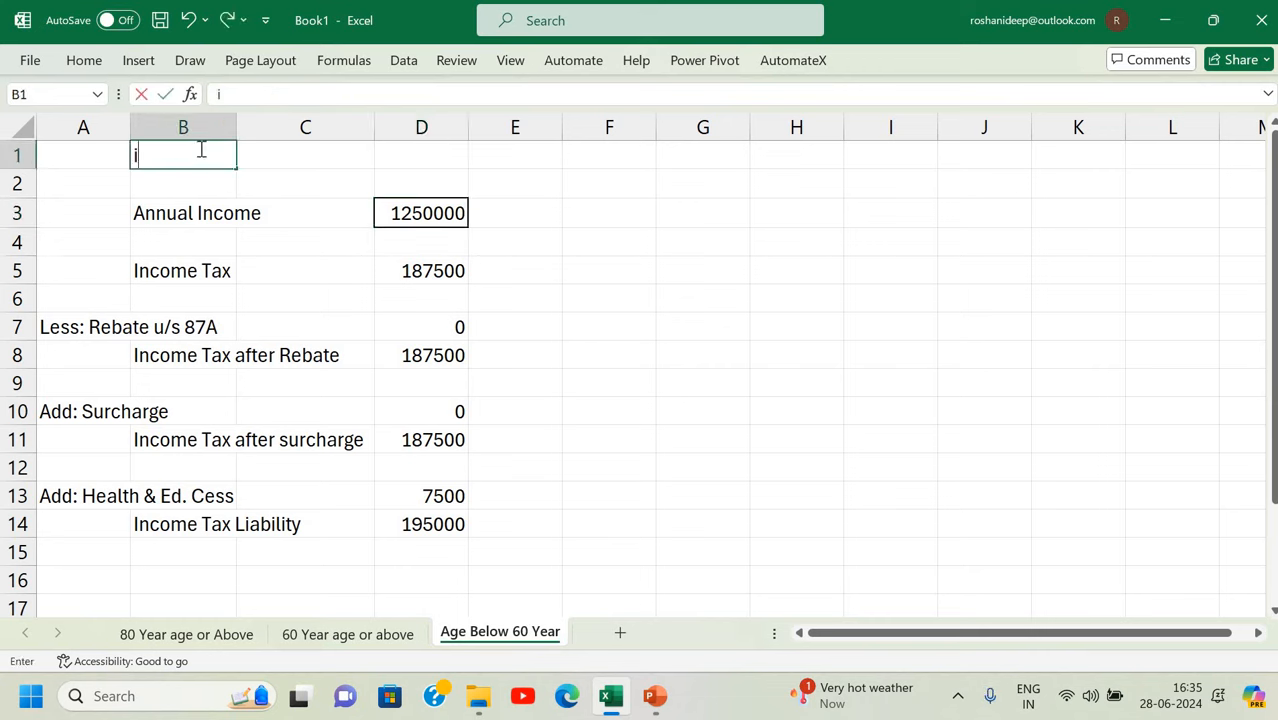
key(BackSpace)
text(Income Tax Cal)
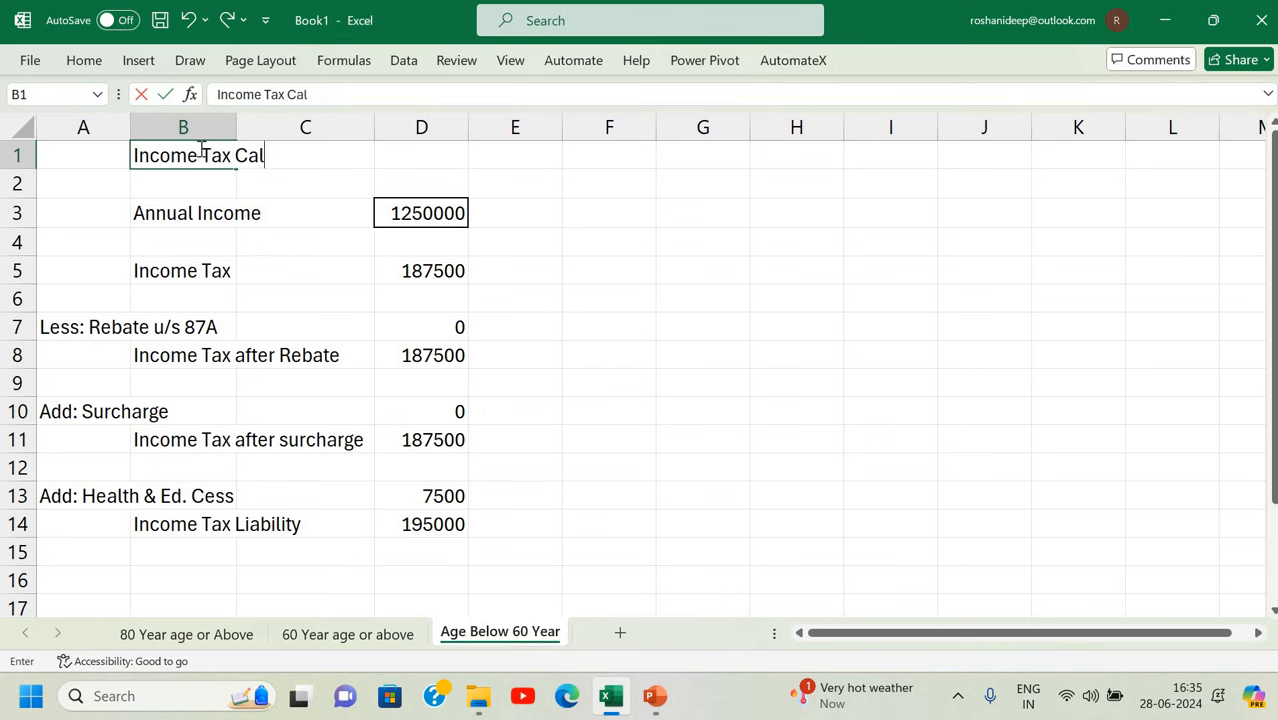
text(culator)
key(Return)
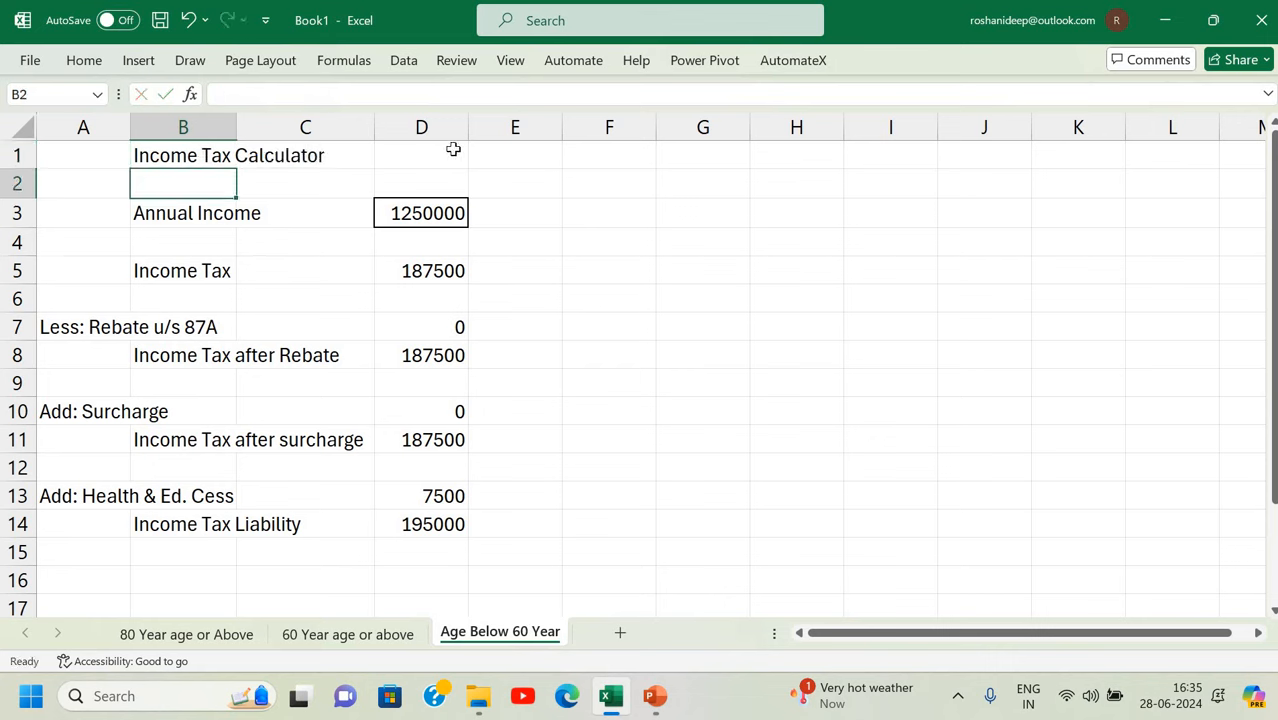
Merge and centre the title across B1:D1, bold it, enlarge the font twice, and copy it.
drag(183, 155, 447, 156)
click(86, 64)
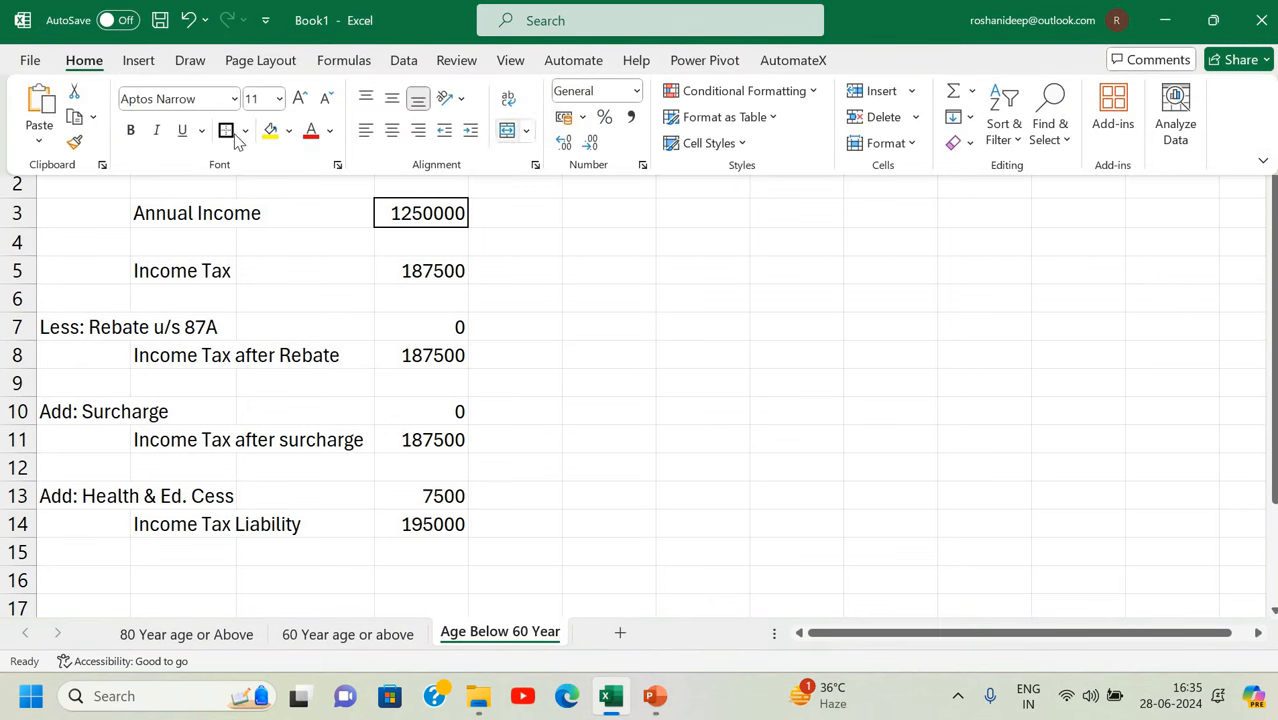
click(509, 129)
click(130, 130)
click(294, 93)
click(294, 93)
click(294, 93)
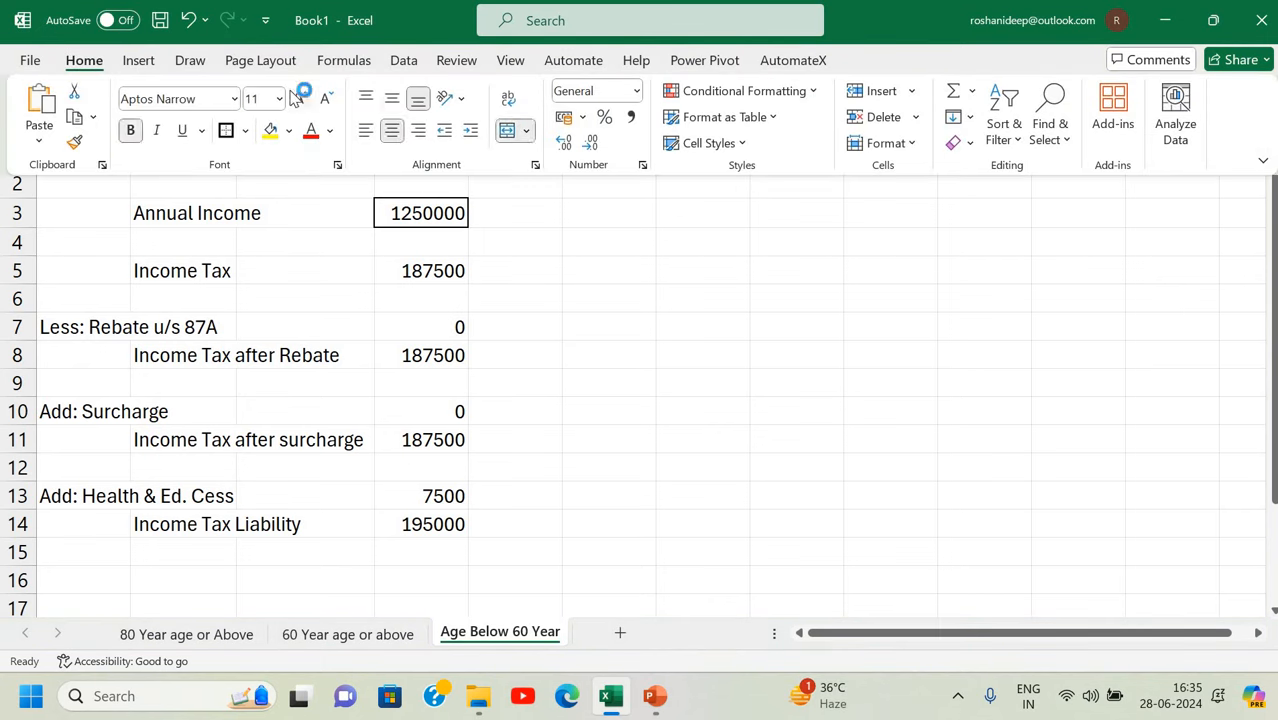
click(350, 272)
click(730, 227)
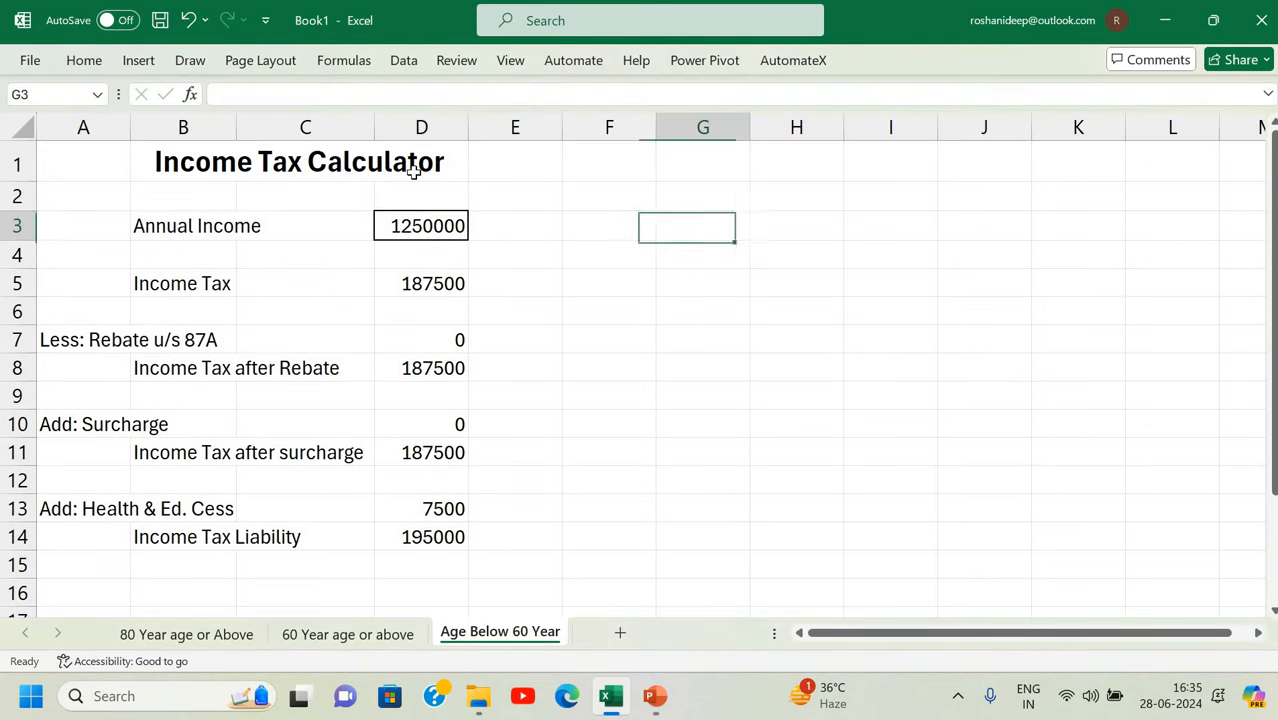
click(413, 172)
key(ctrl+c)
click(331, 634)
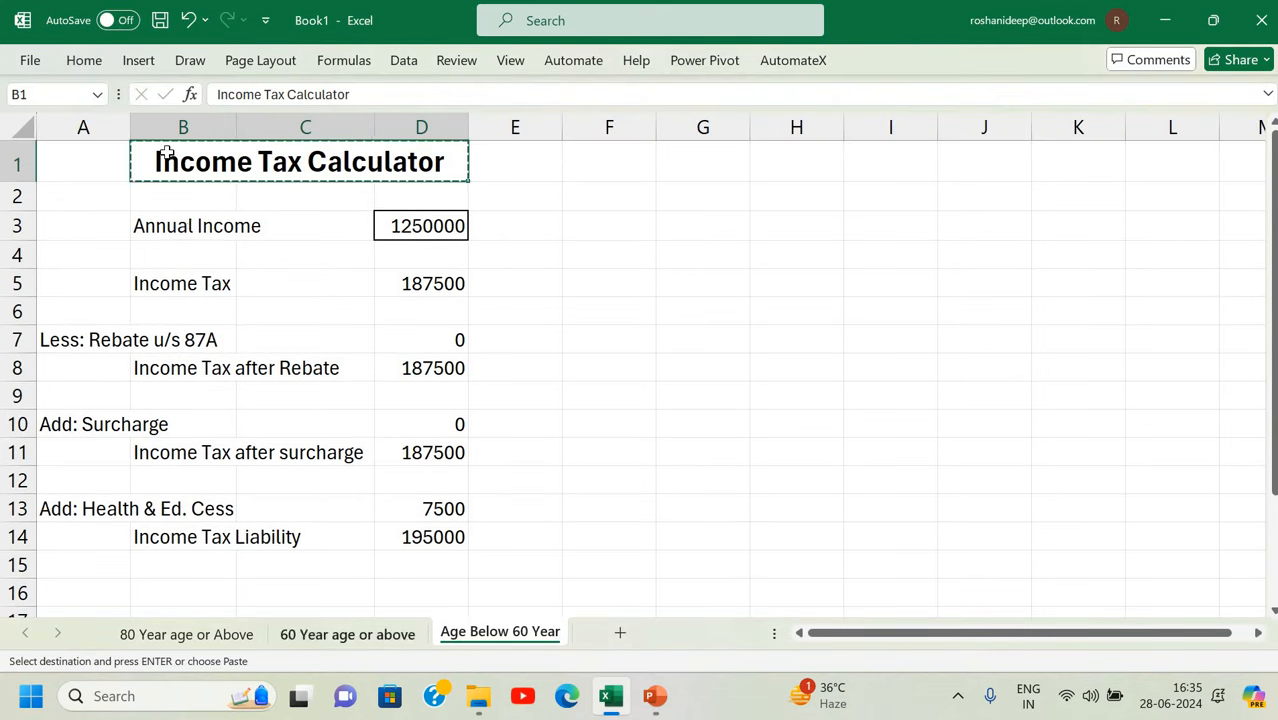
Paste the title into B2 on the 60-year sheet and B1 on the 80-year sheet.
click(168, 152)
key(ctrl+v)
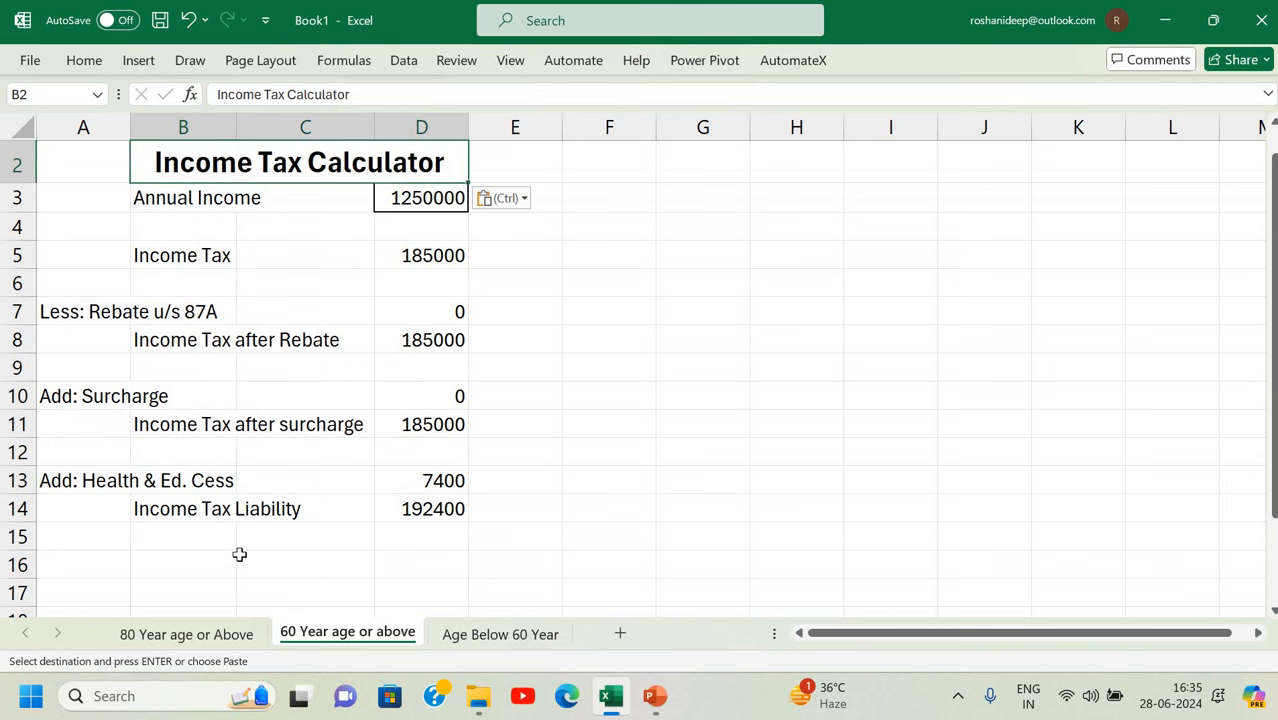
click(245, 632)
click(189, 152)
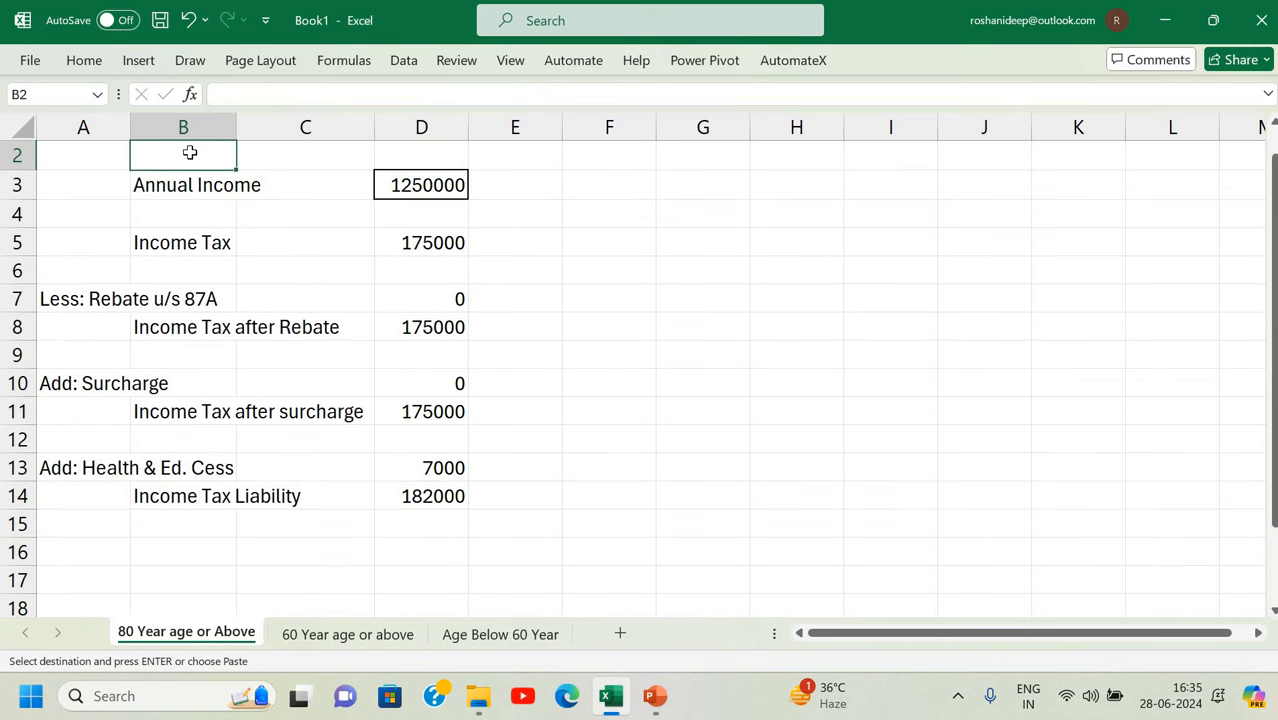
scroll(187, 160, up, 1)
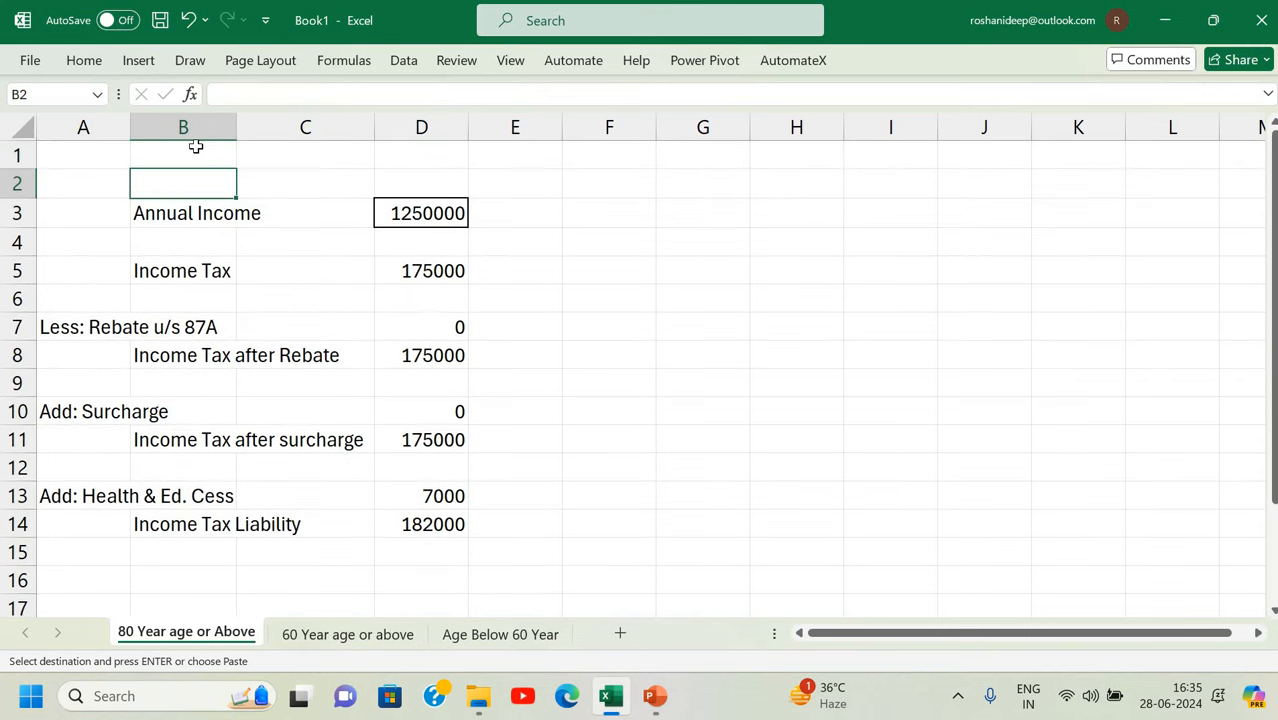
click(196, 147)
key(ctrl+v)
click(231, 261)
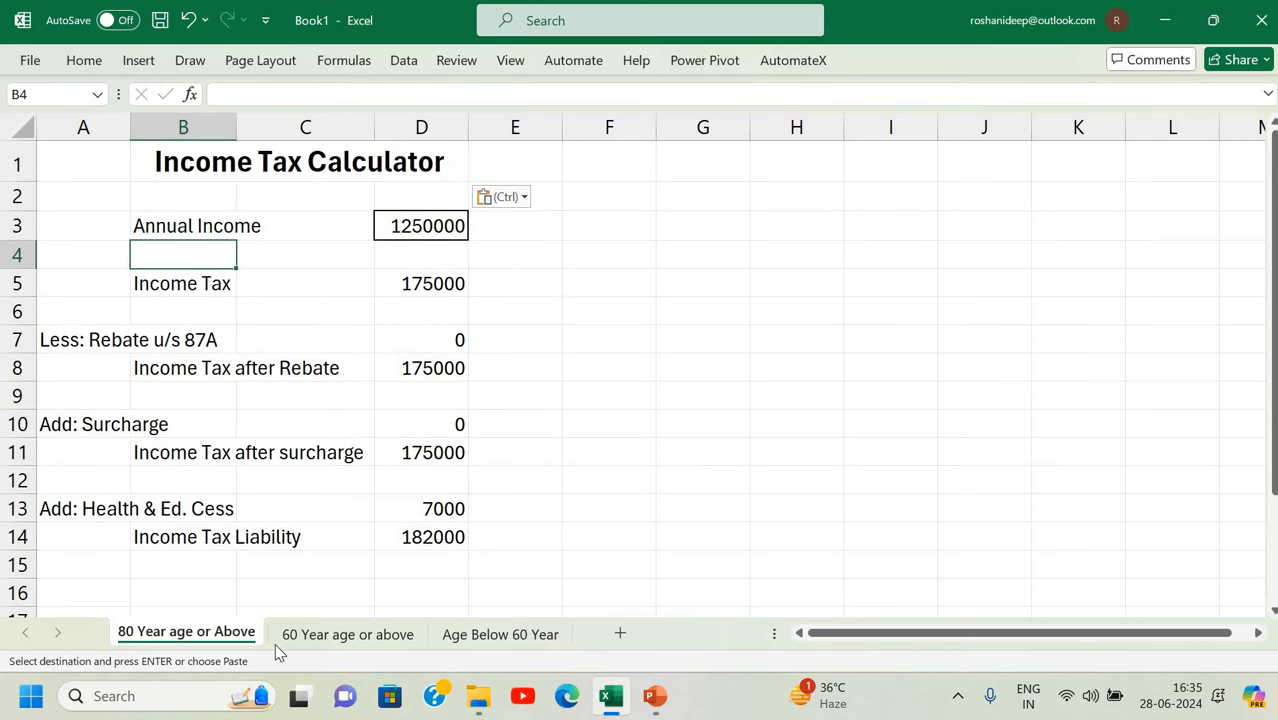
Align the 60-year sheet layout by inserting a row above Annual Income and deleting empty row 1.
click(300, 634)
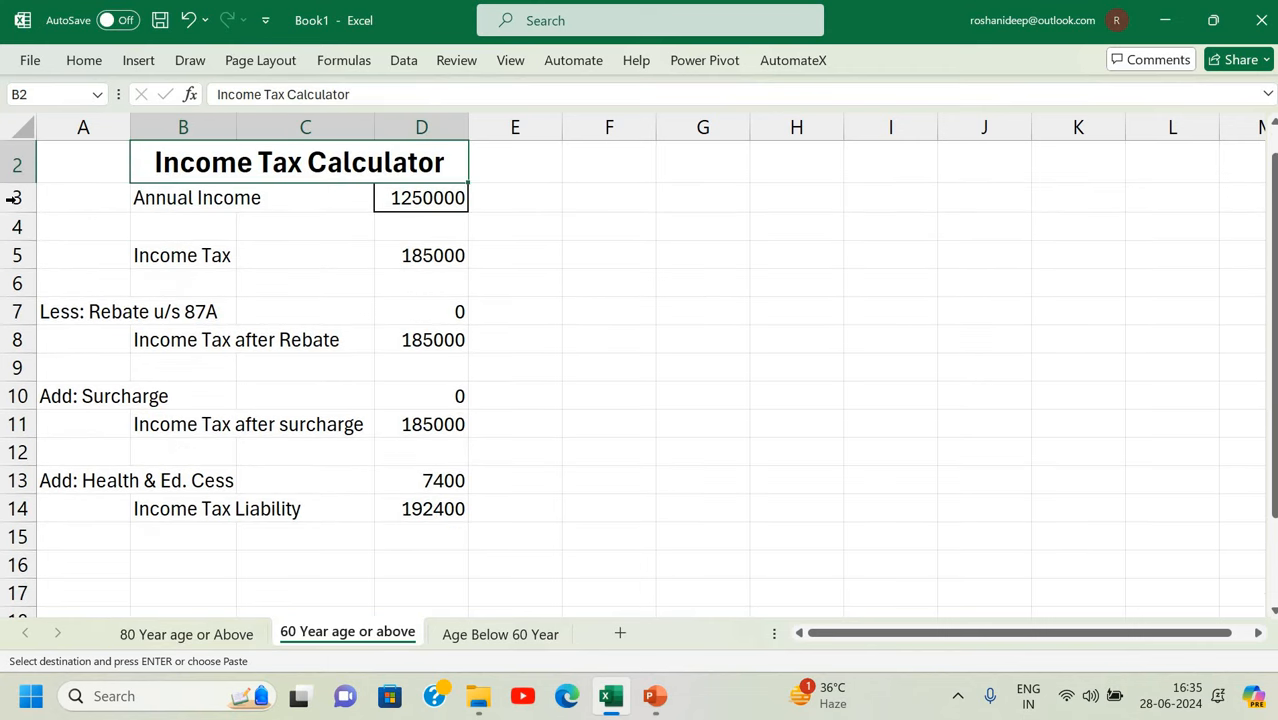
click(12, 198)
key(ctrl+shift+equal)
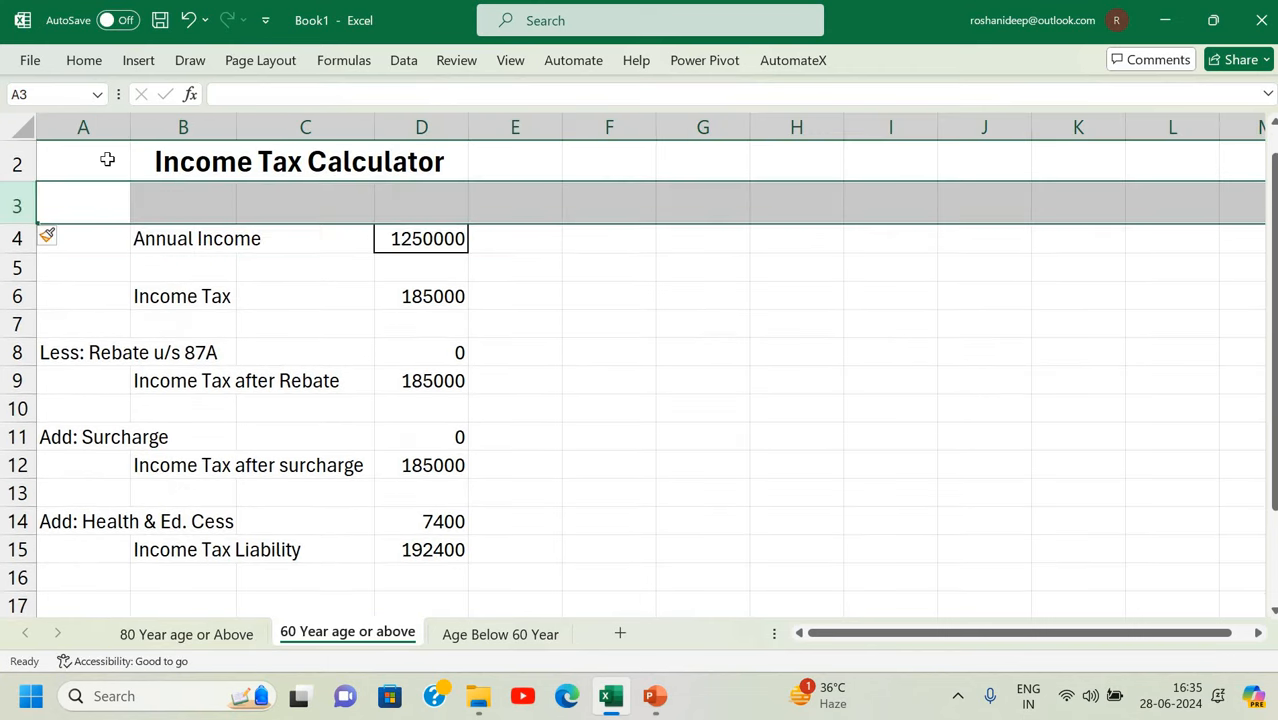
scroll(18, 150, up, 1)
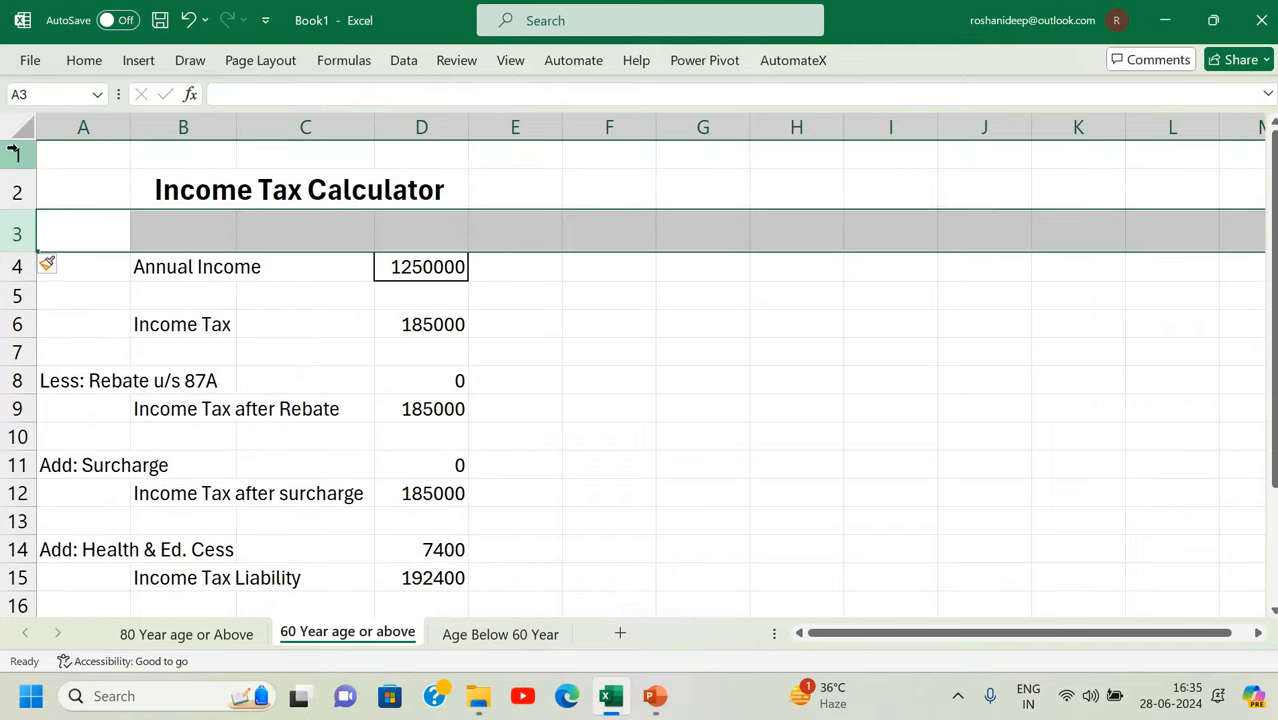
click(17, 156)
right_click(17, 160)
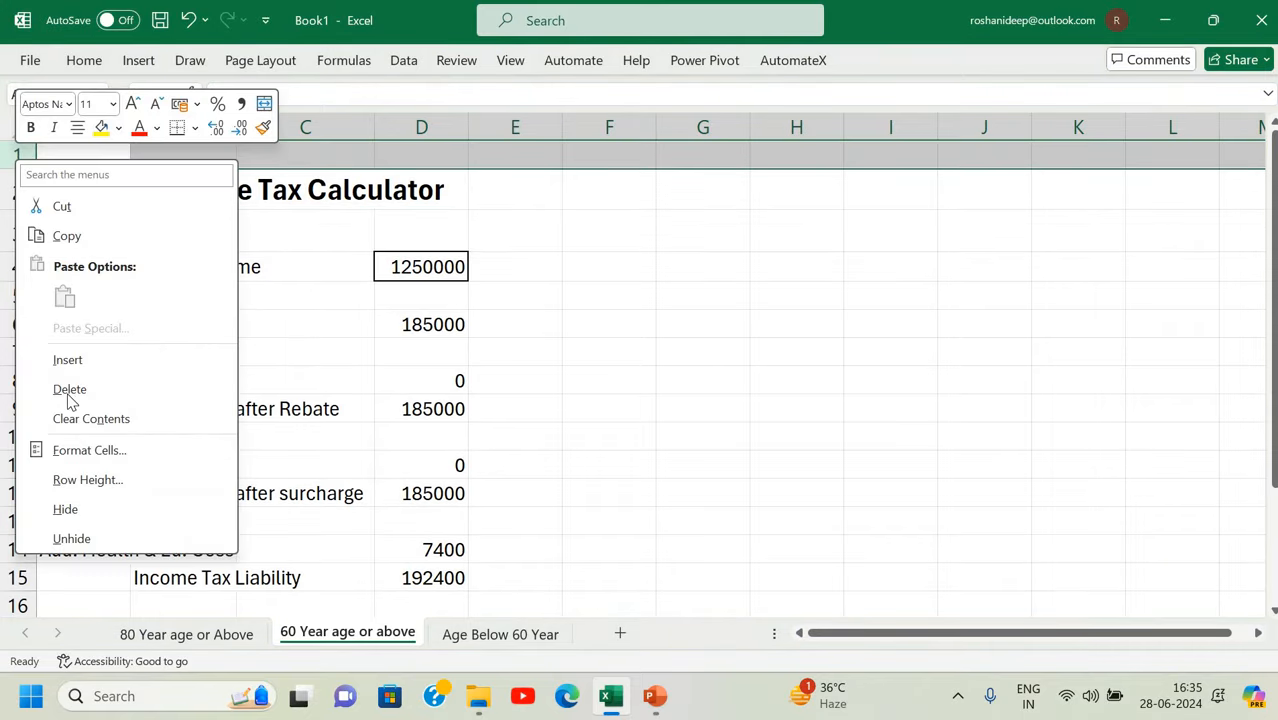
click(60, 388)
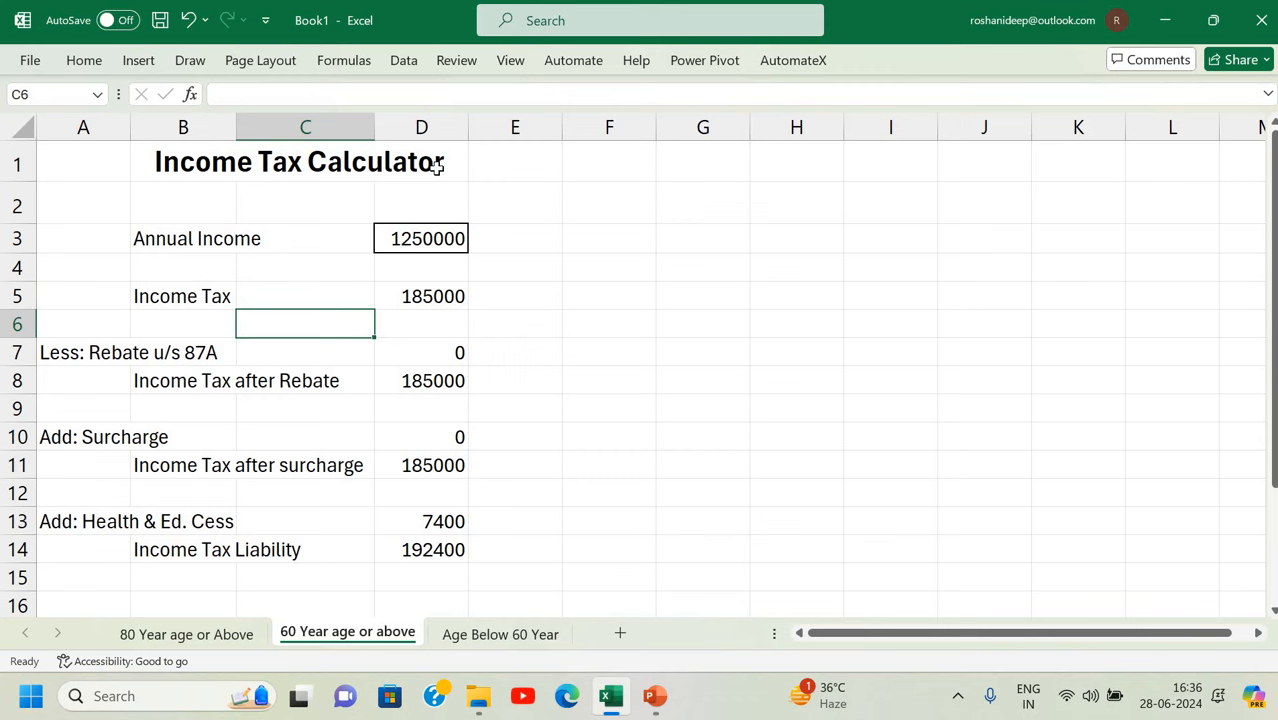
click(437, 166)
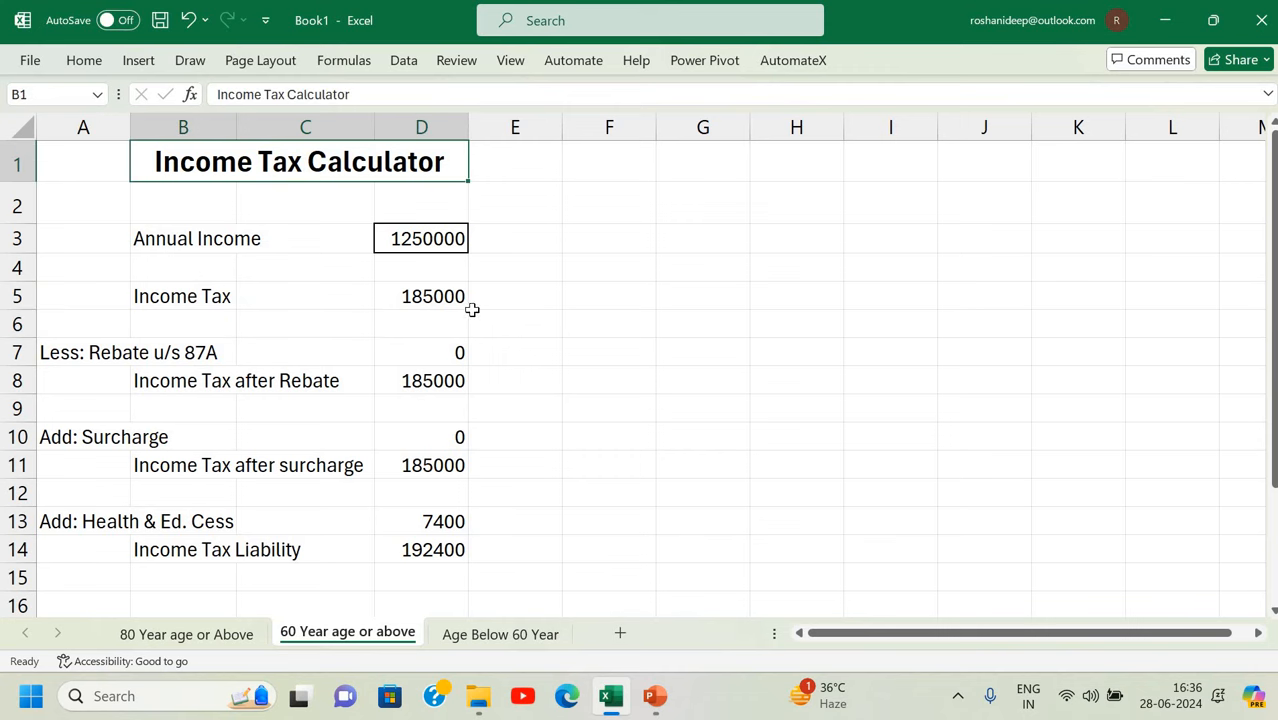
click(410, 238)
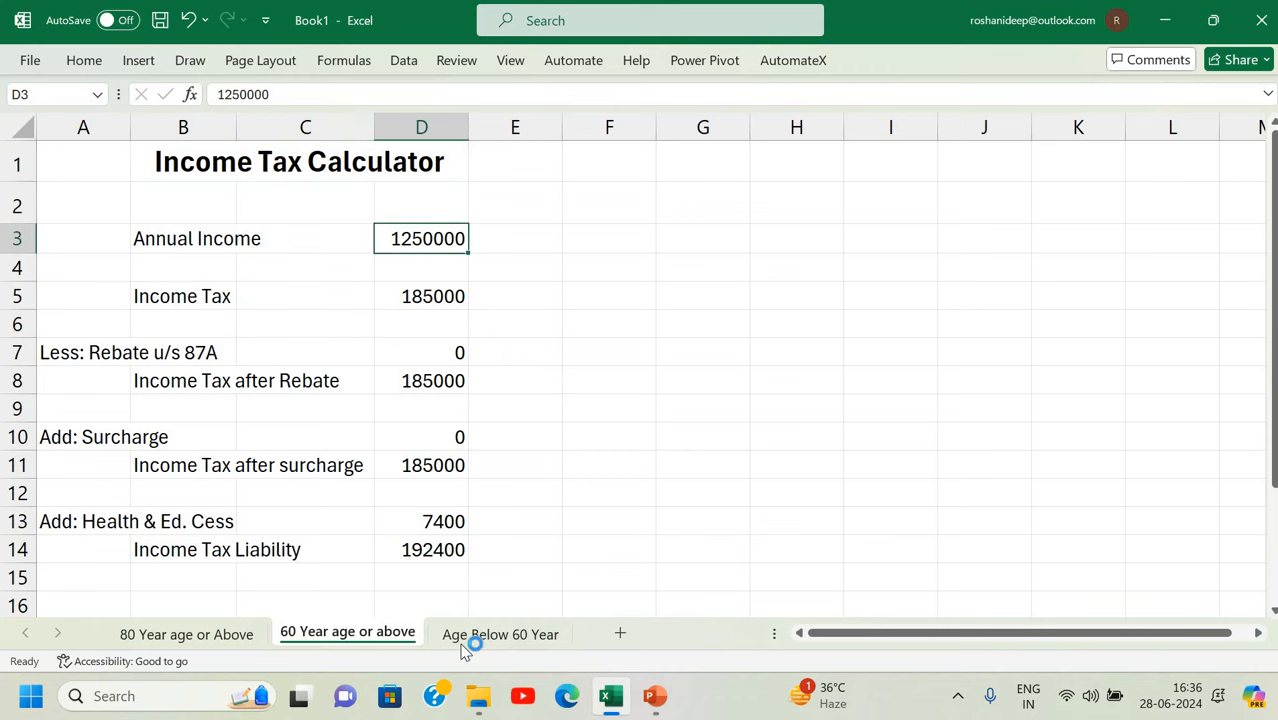
key(ctrl+Page_Down)
Clear the Locked protection option for every cell on the Age Below 60 Year sheet.
click(402, 367)
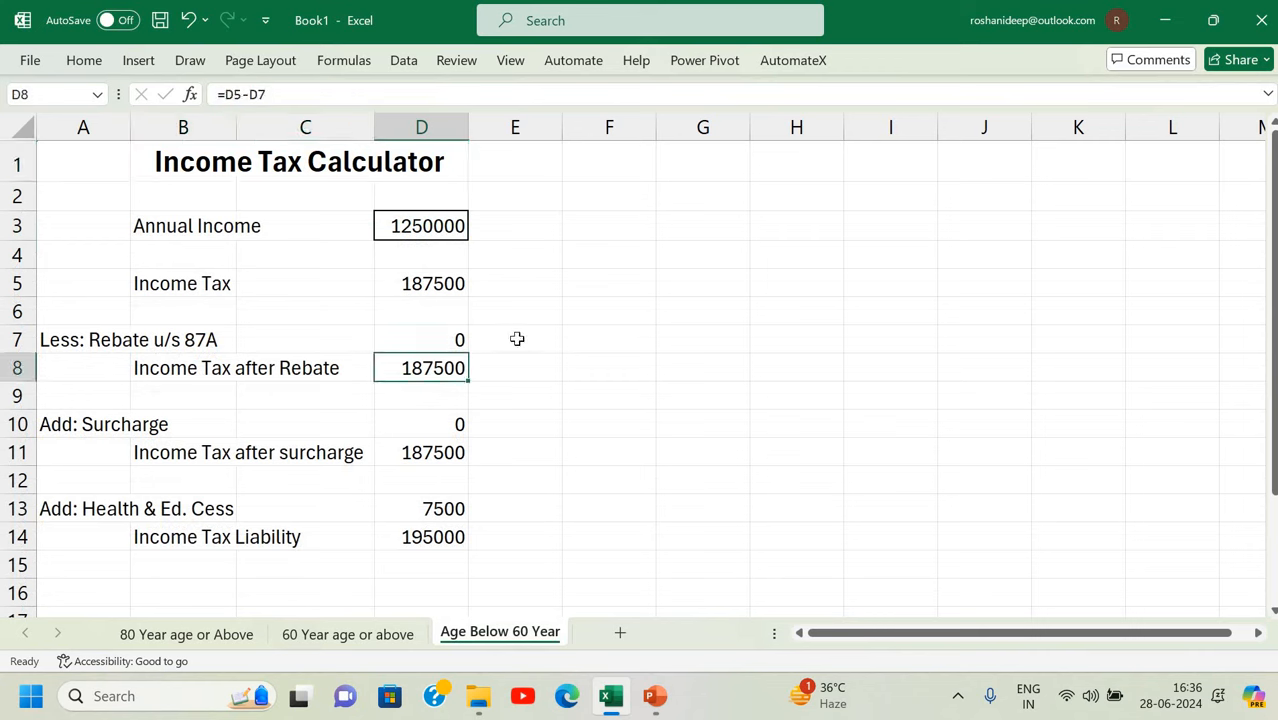
click(512, 338)
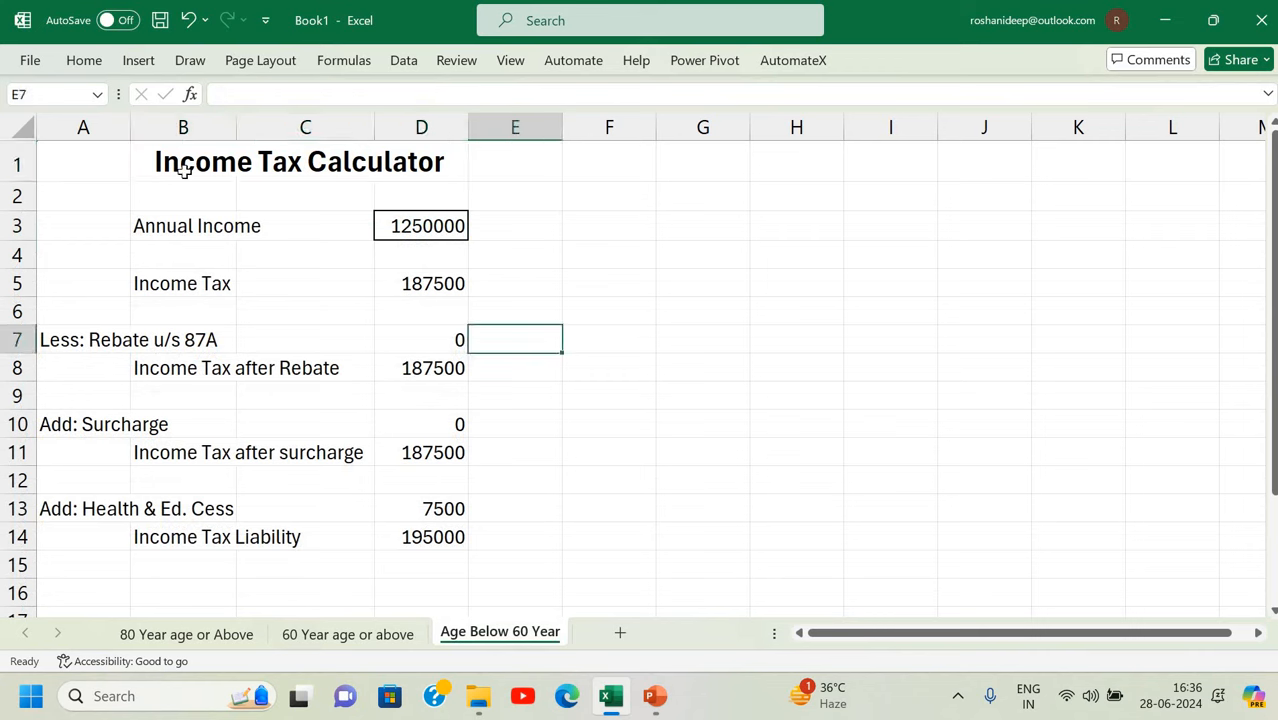
click(22, 129)
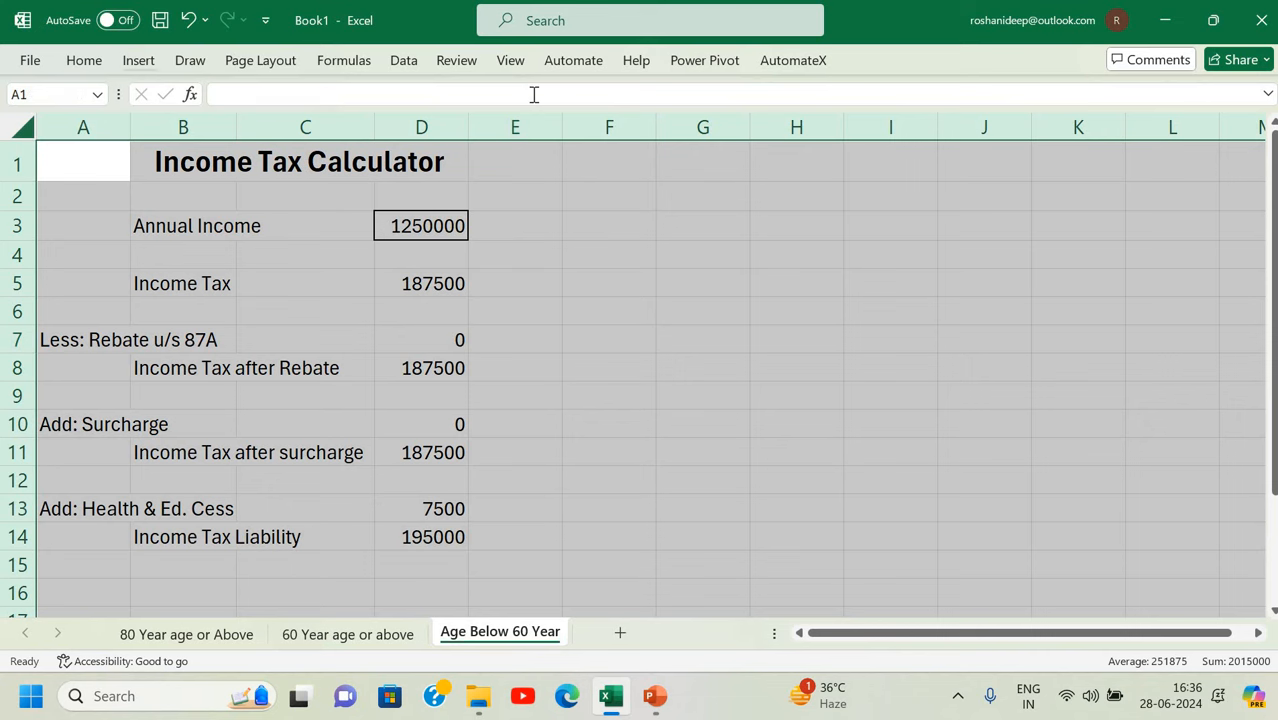
key(ctrl+1)
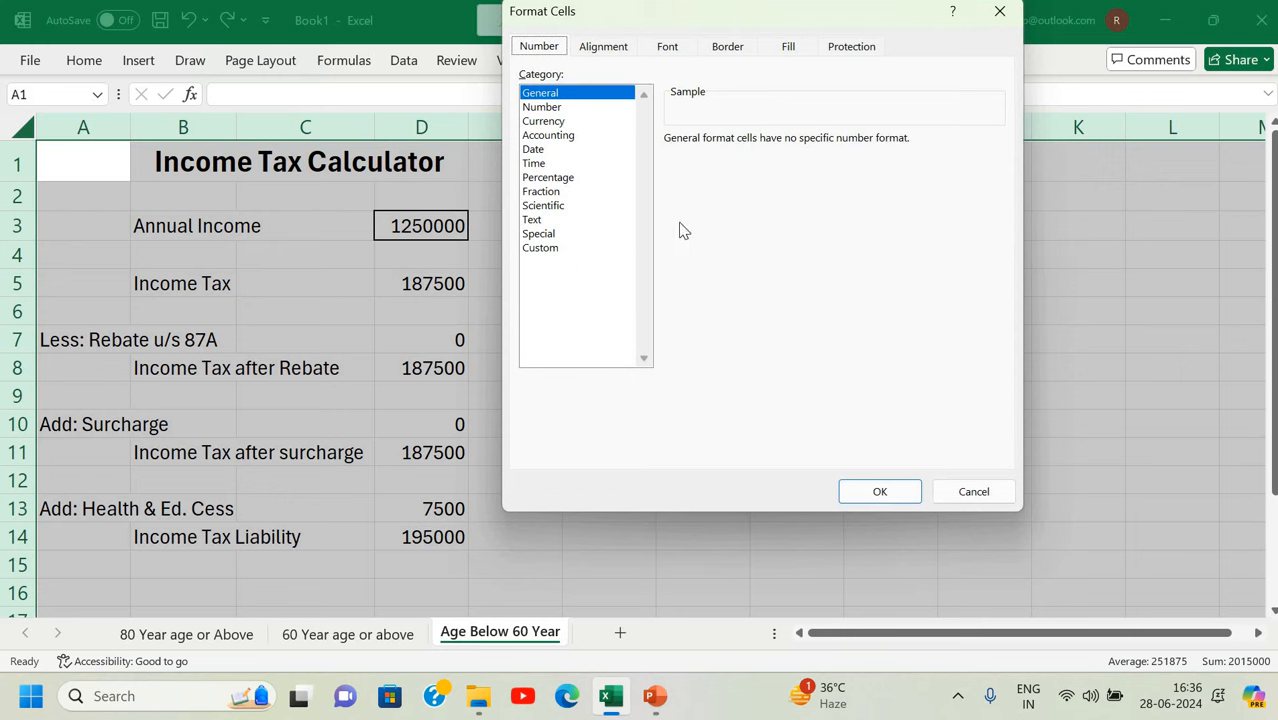
click(851, 47)
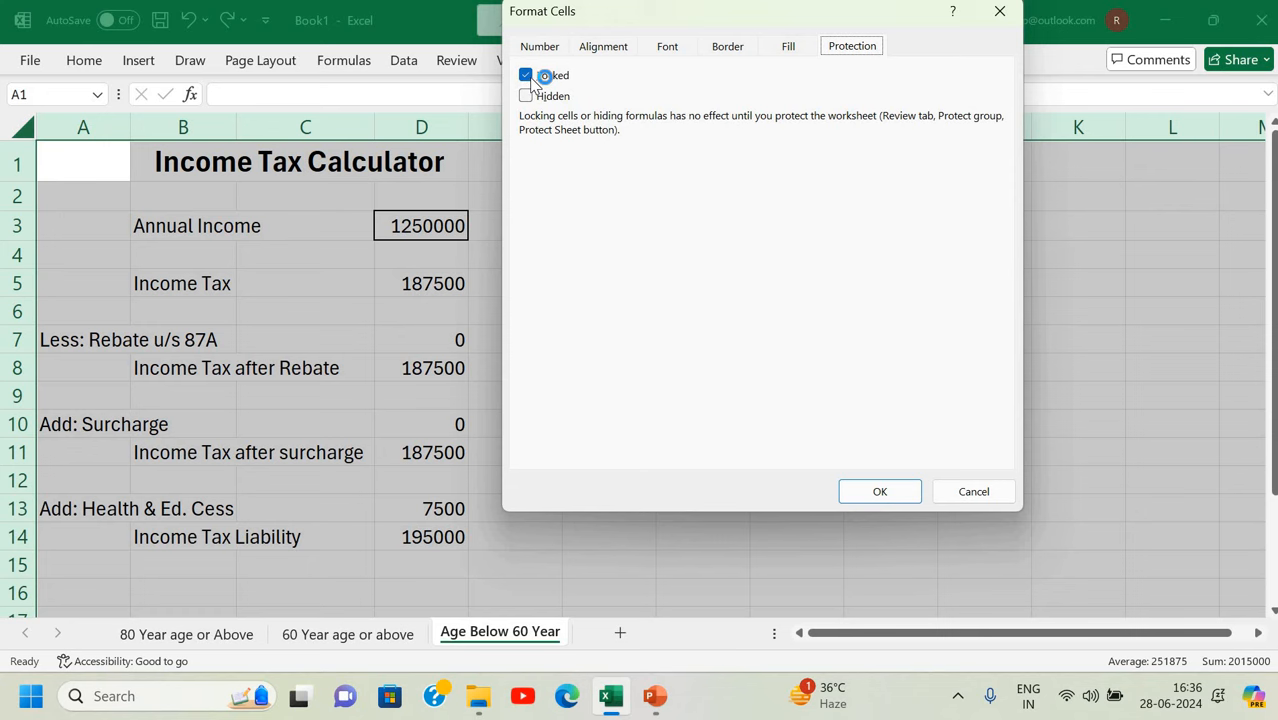
click(527, 76)
click(853, 483)
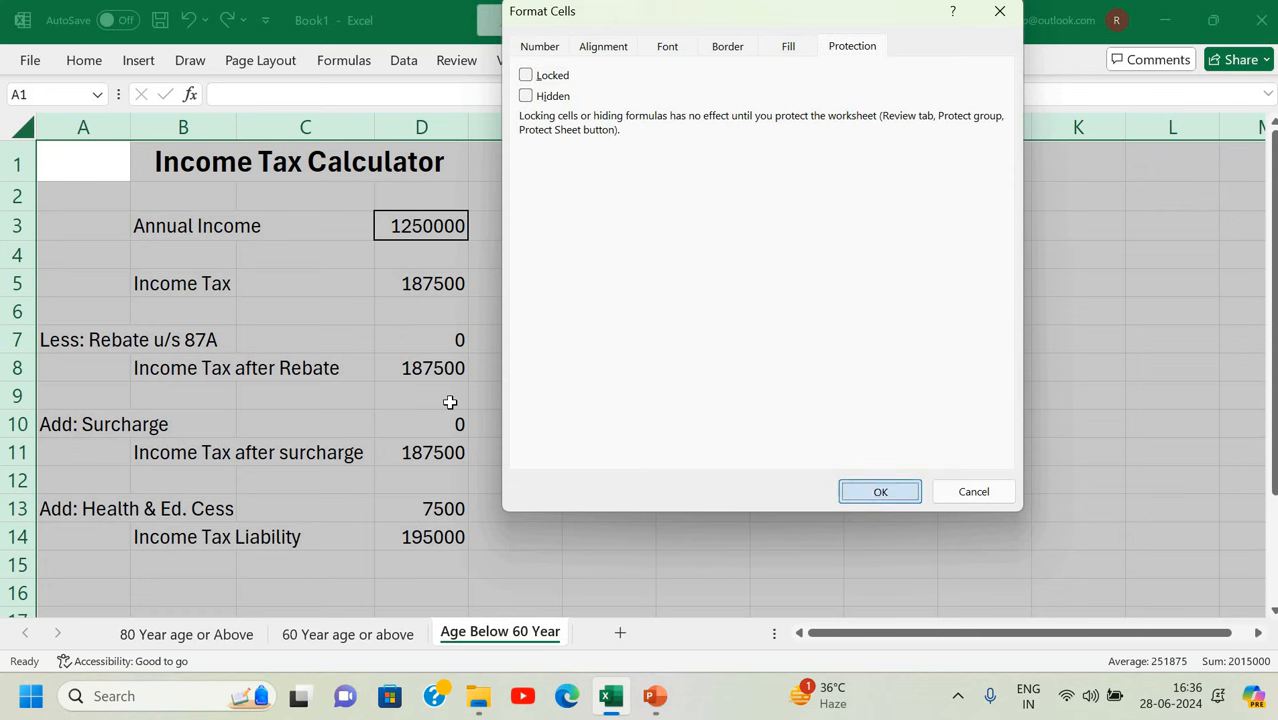
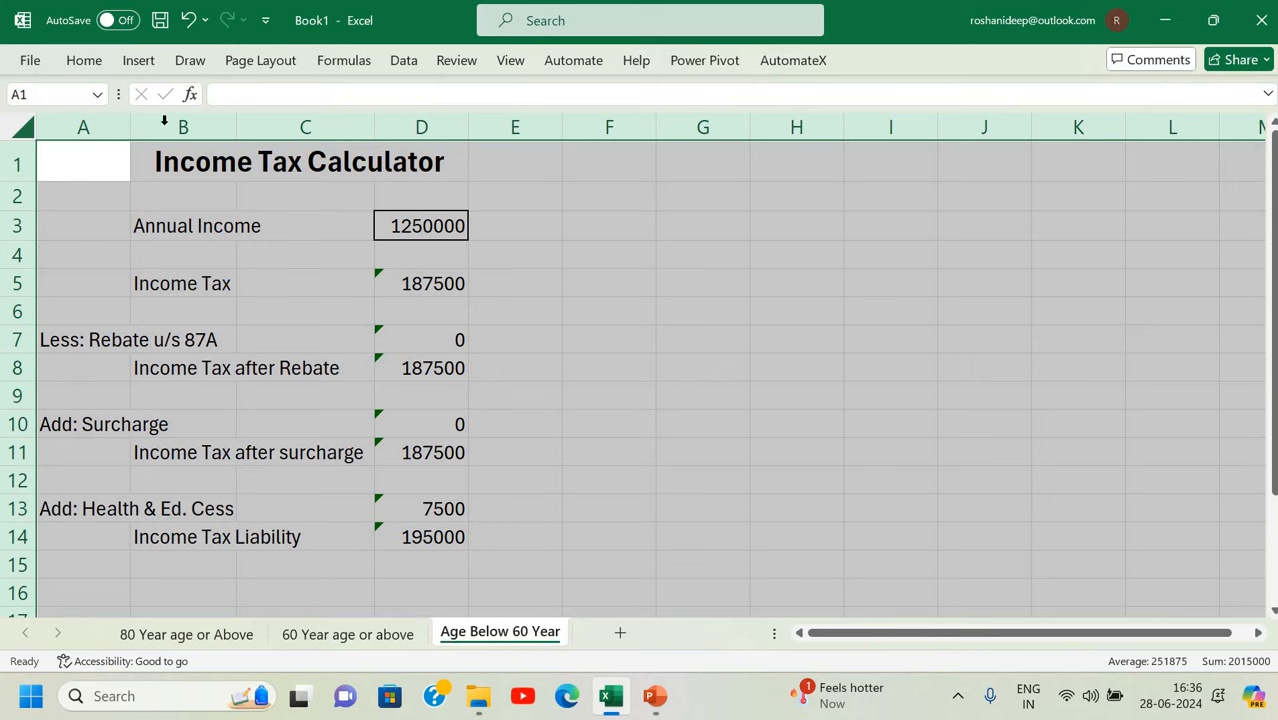
Uncheck Locked in Format Cells for all cells of the Age Below 60 Year sheet.
key(ctrl+1)
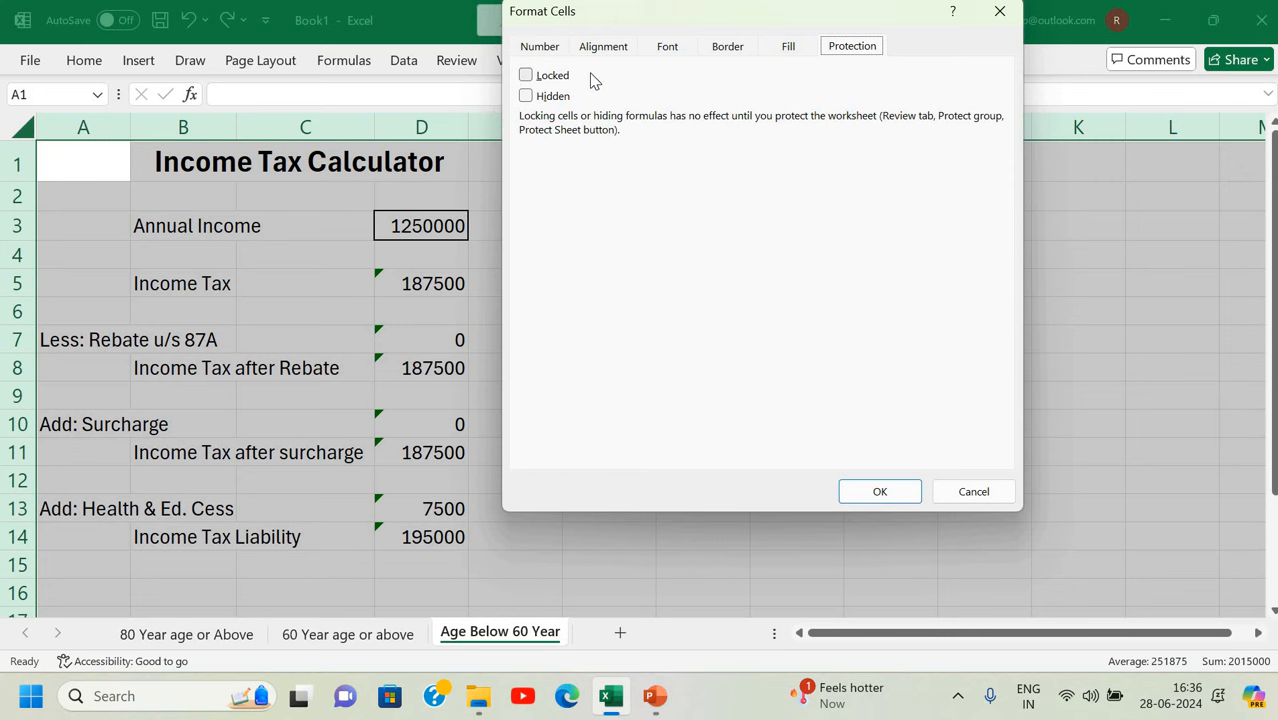
click(880, 492)
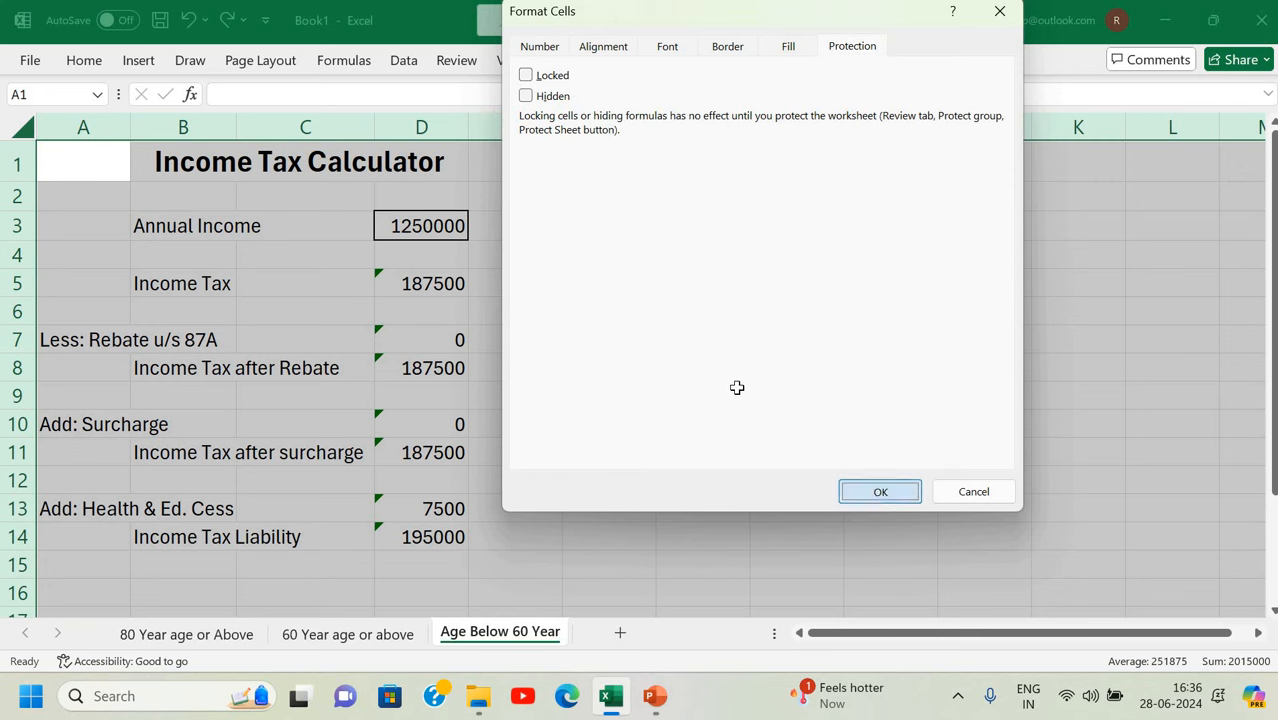
click(737, 388)
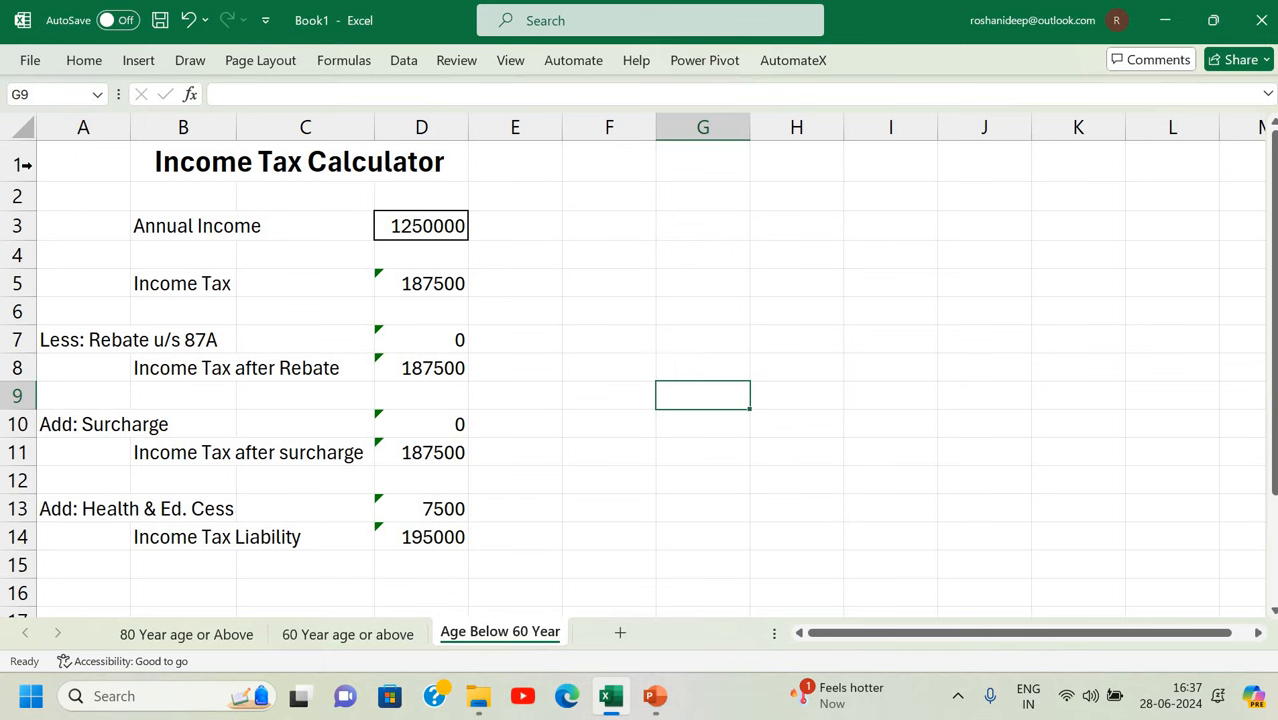
Select the calculation block A4:F14 and set its cells to Locked in Format Cells.
drag(77, 260, 570, 546)
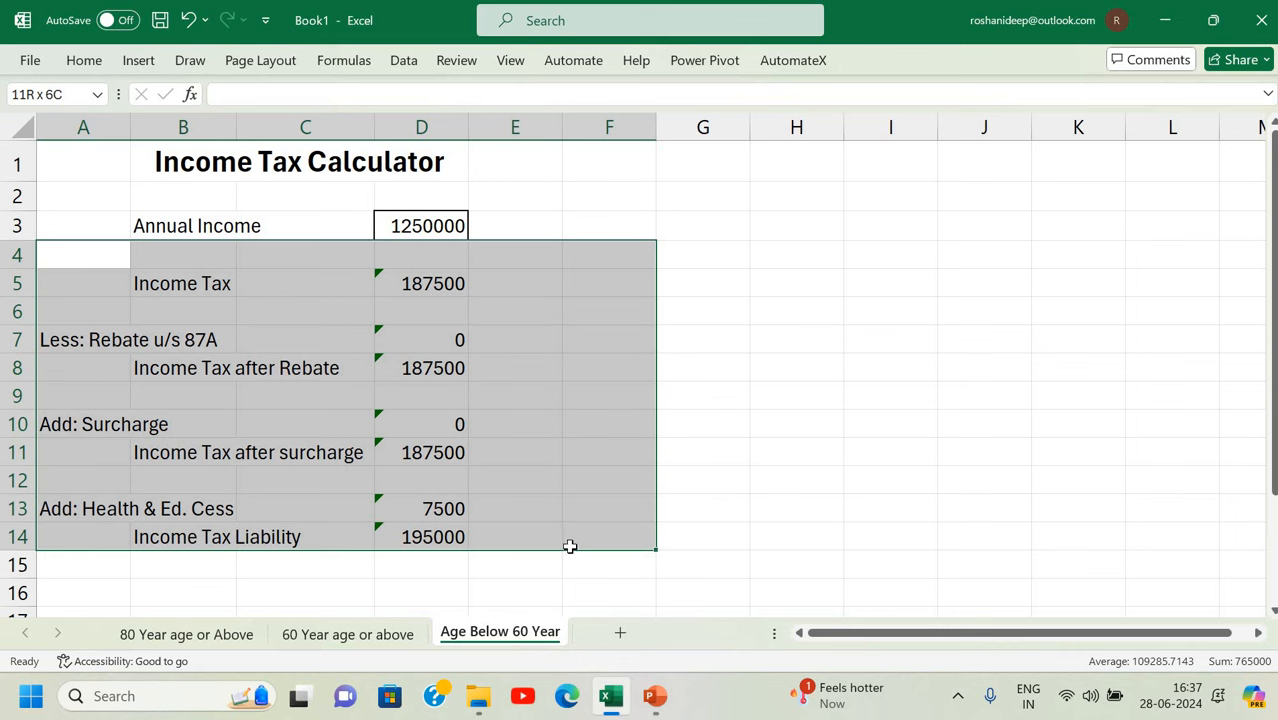
drag(570, 546, 570, 546)
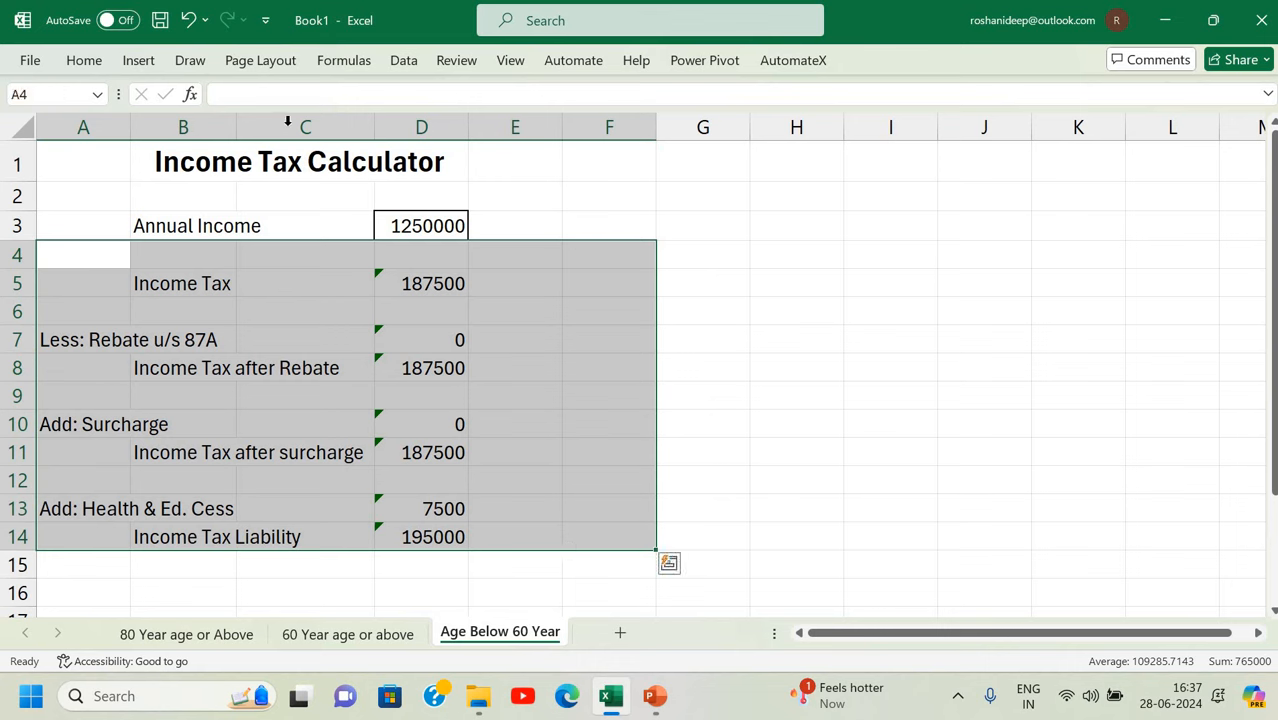
key(ctrl+1)
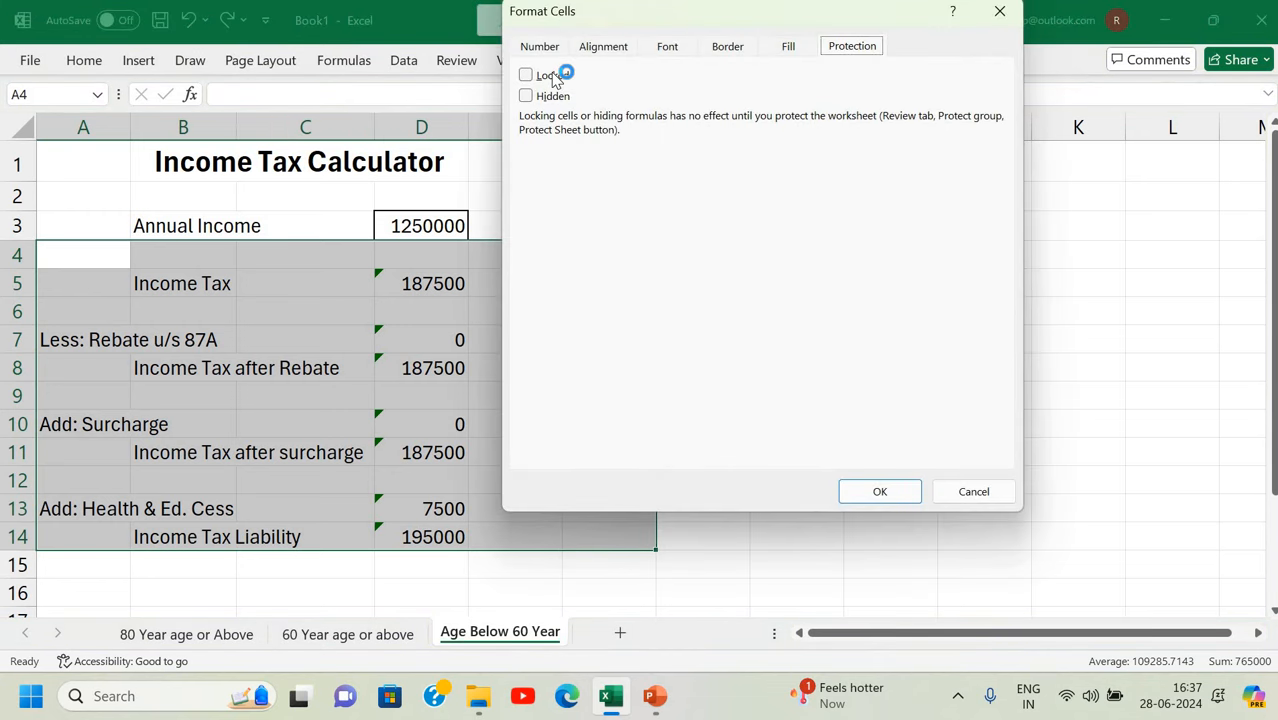
key(alt+l)
click(882, 491)
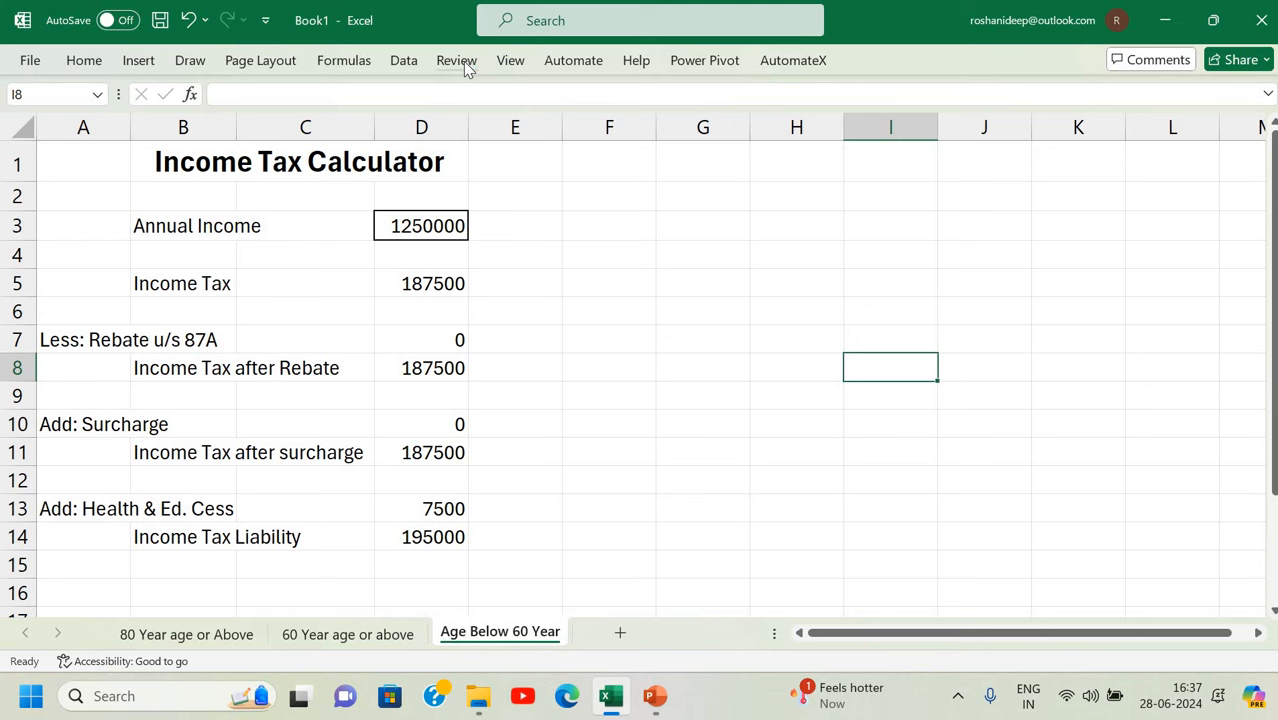
Protect the Age Below 60 Year sheet with a password, entered and confirmed.
click(456, 60)
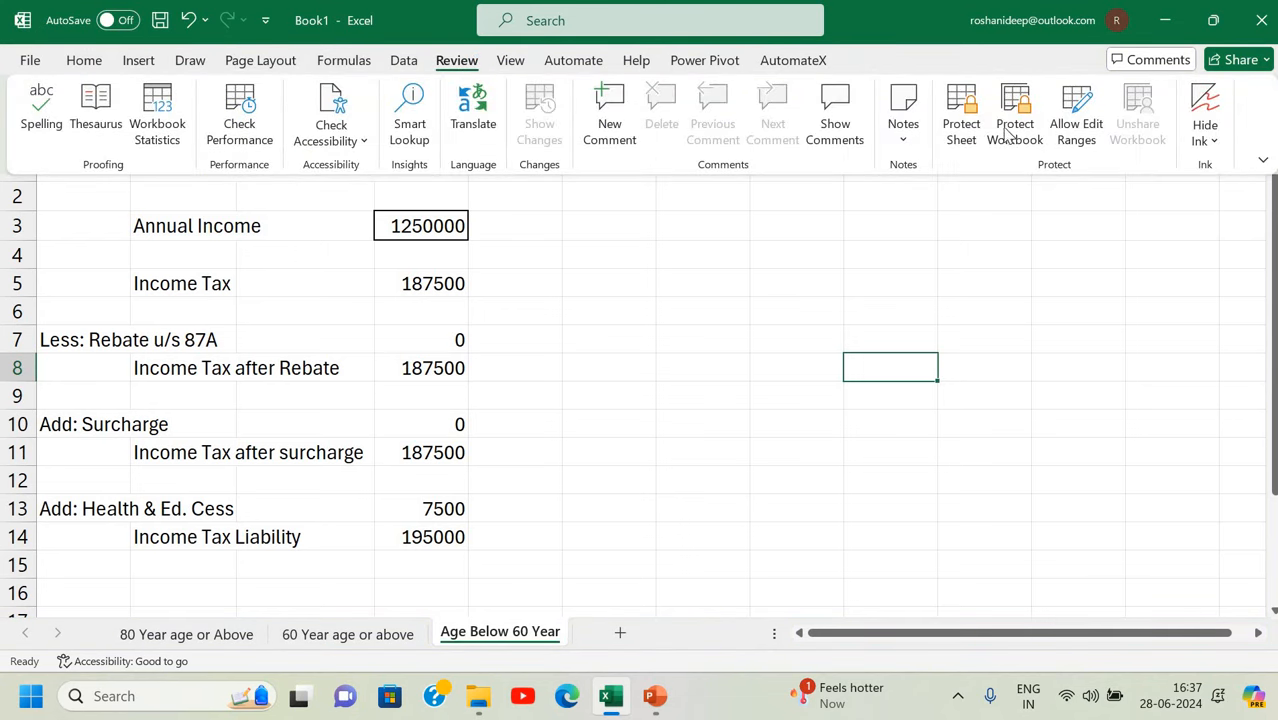
click(959, 105)
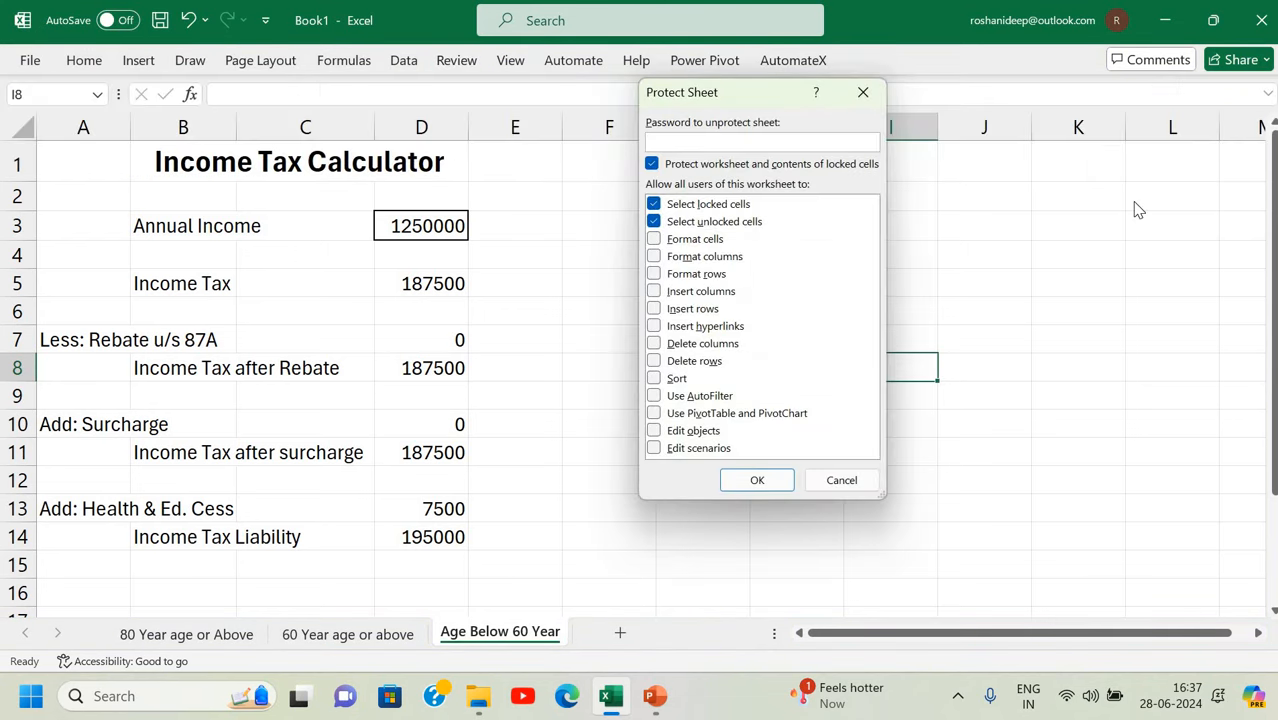
text(•••)
key(Return)
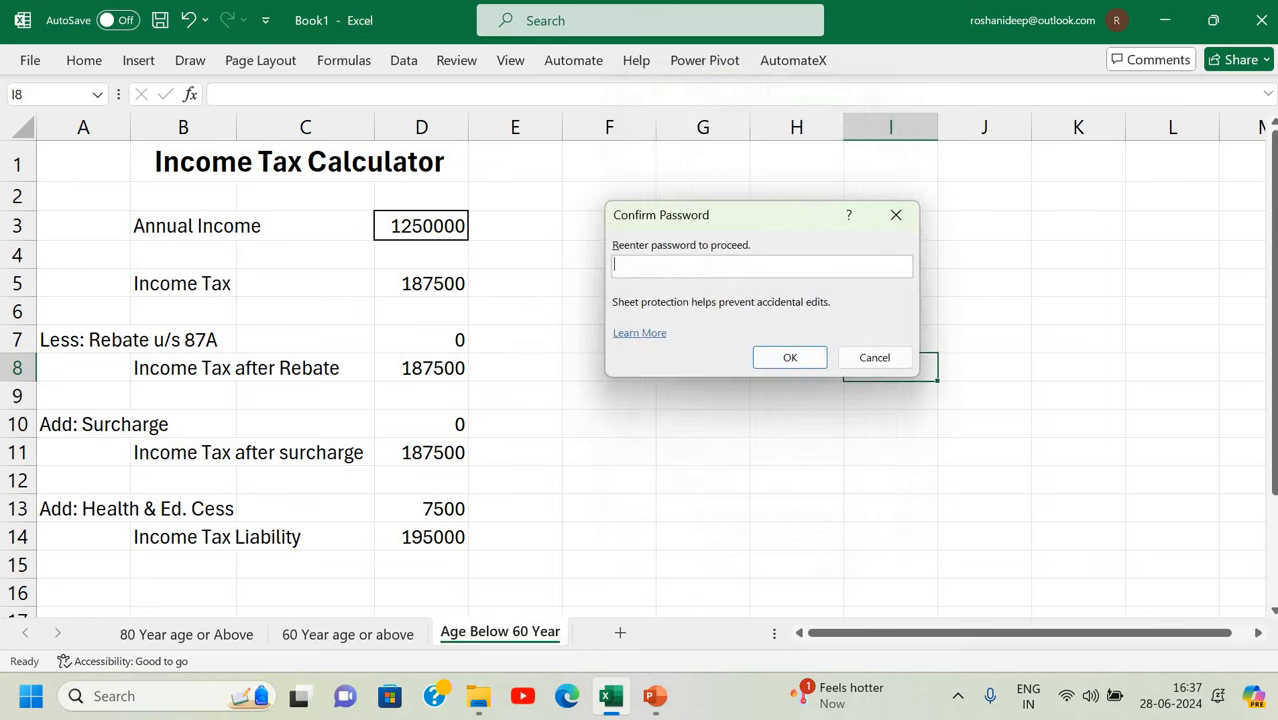
text(•••)
key(Return)
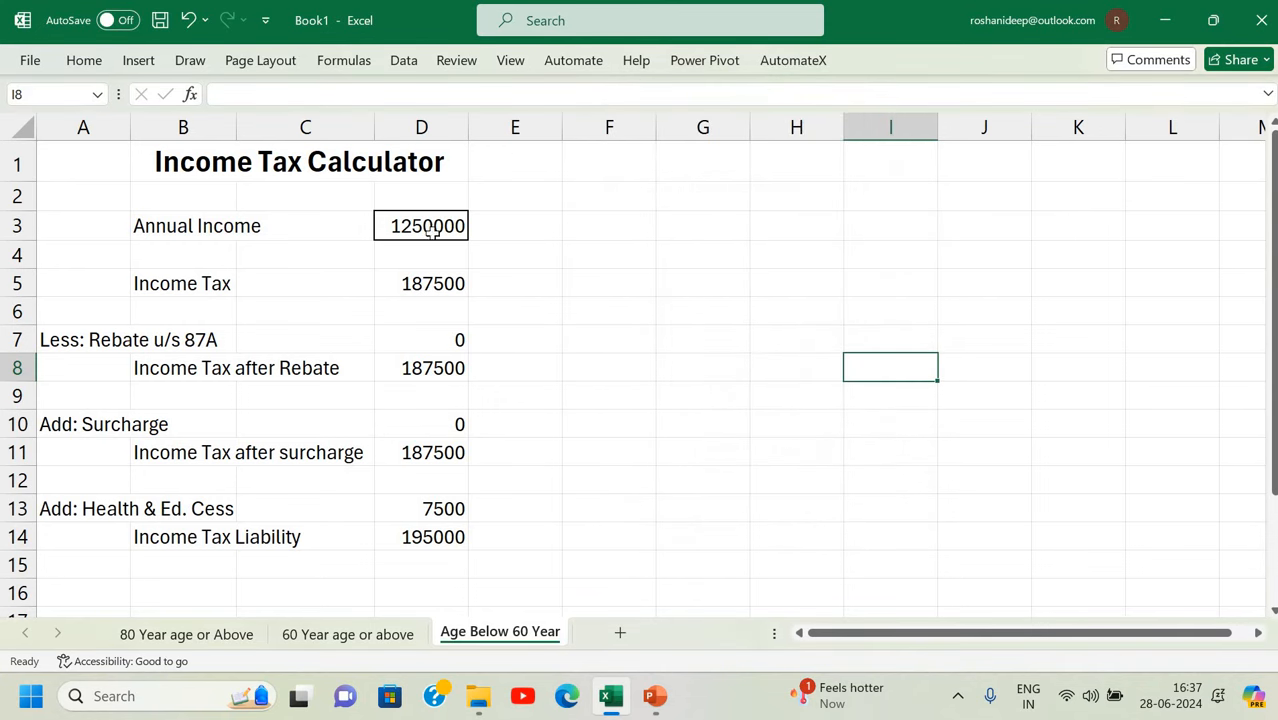
Verify that the Income Tax (D5) and rebate (D7) cells refuse edits.
click(417, 288)
double_click(417, 288)
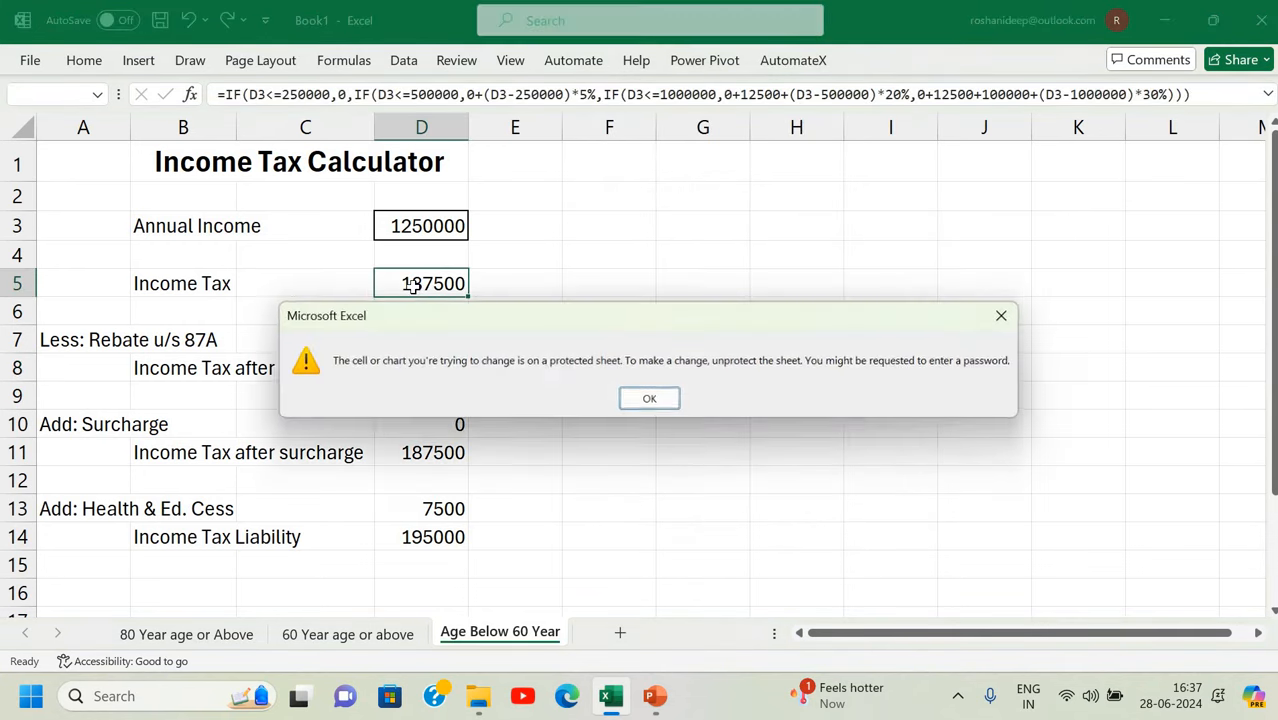
key(Return)
key(Return)
key(Down)
key(Delete)
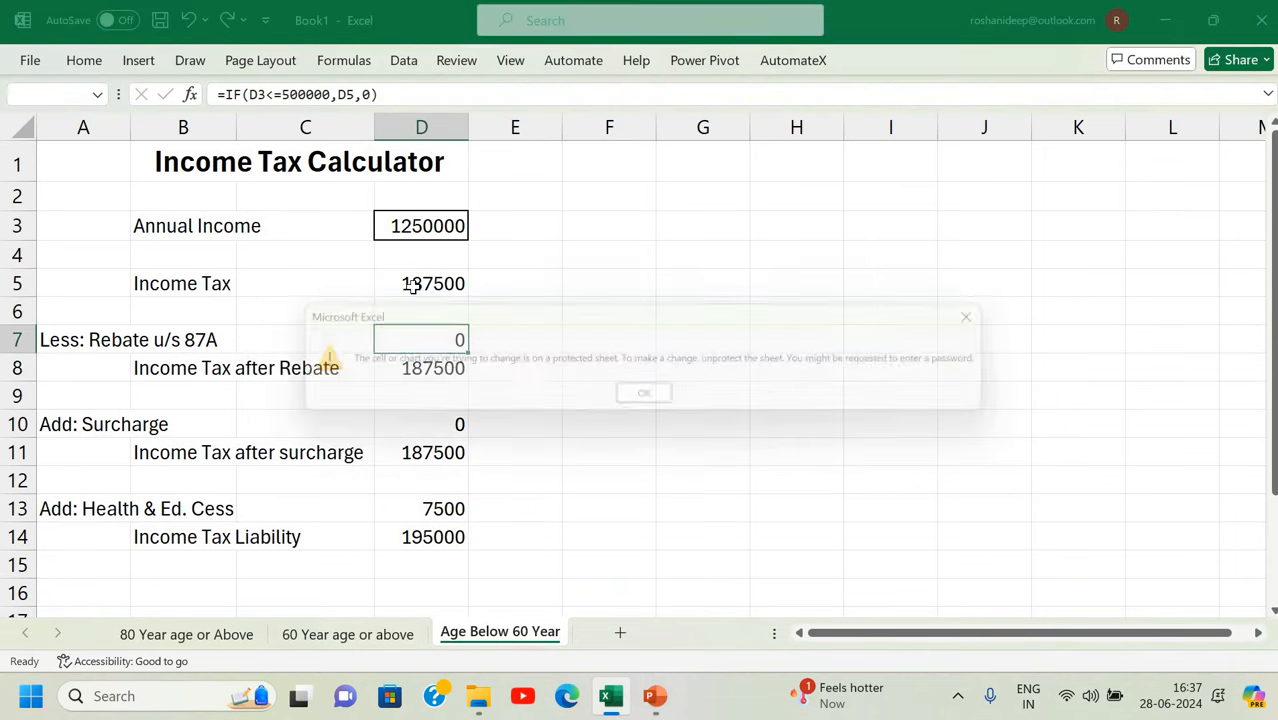
key(Return)
key(Down)
key(Down)
key(Delete)
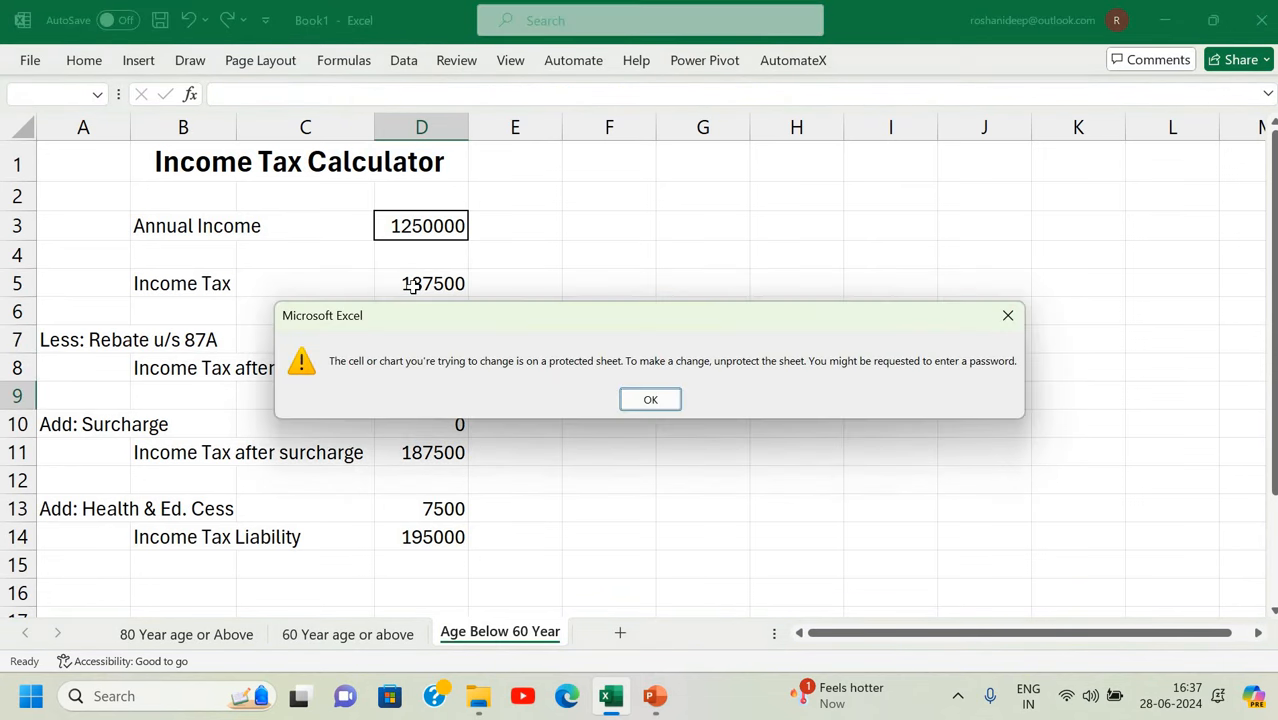
key(Return)
key(Up)
key(Up)
key(Up)
key(Up)
key(Up)
key(Up)
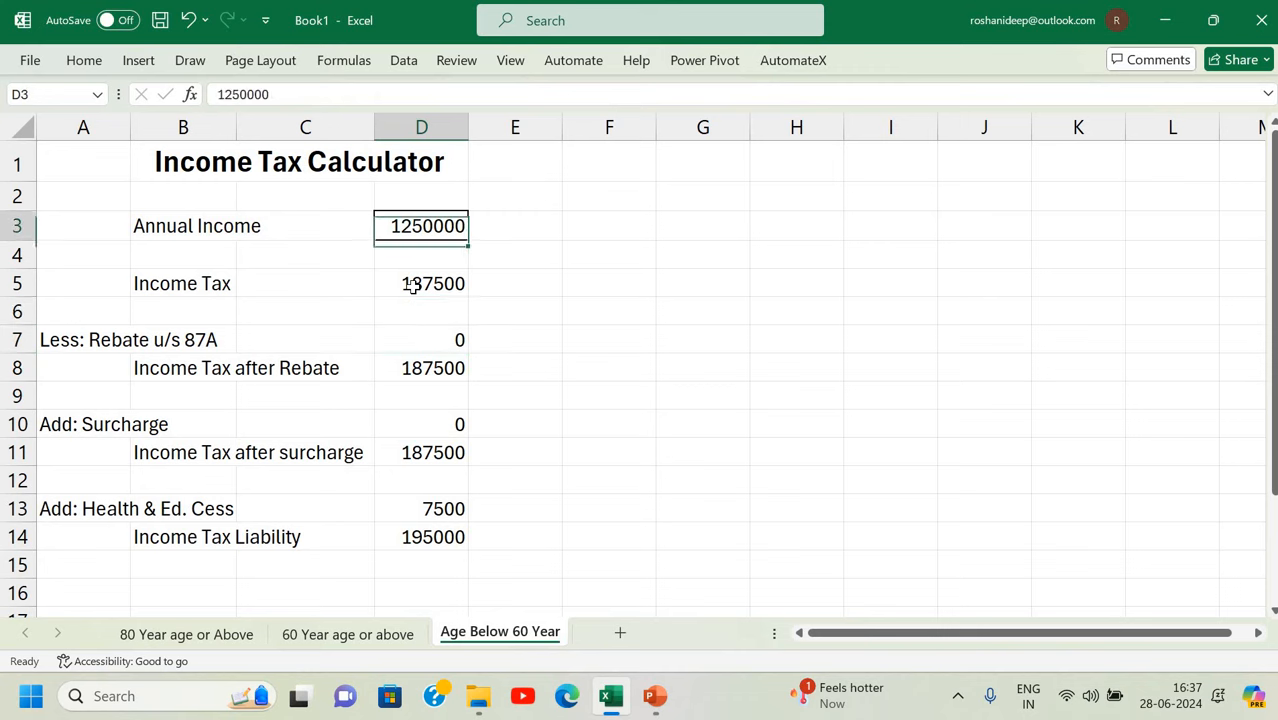
Enter 850000 as Annual Income, giving an 85800 tax liability.
text(850000)
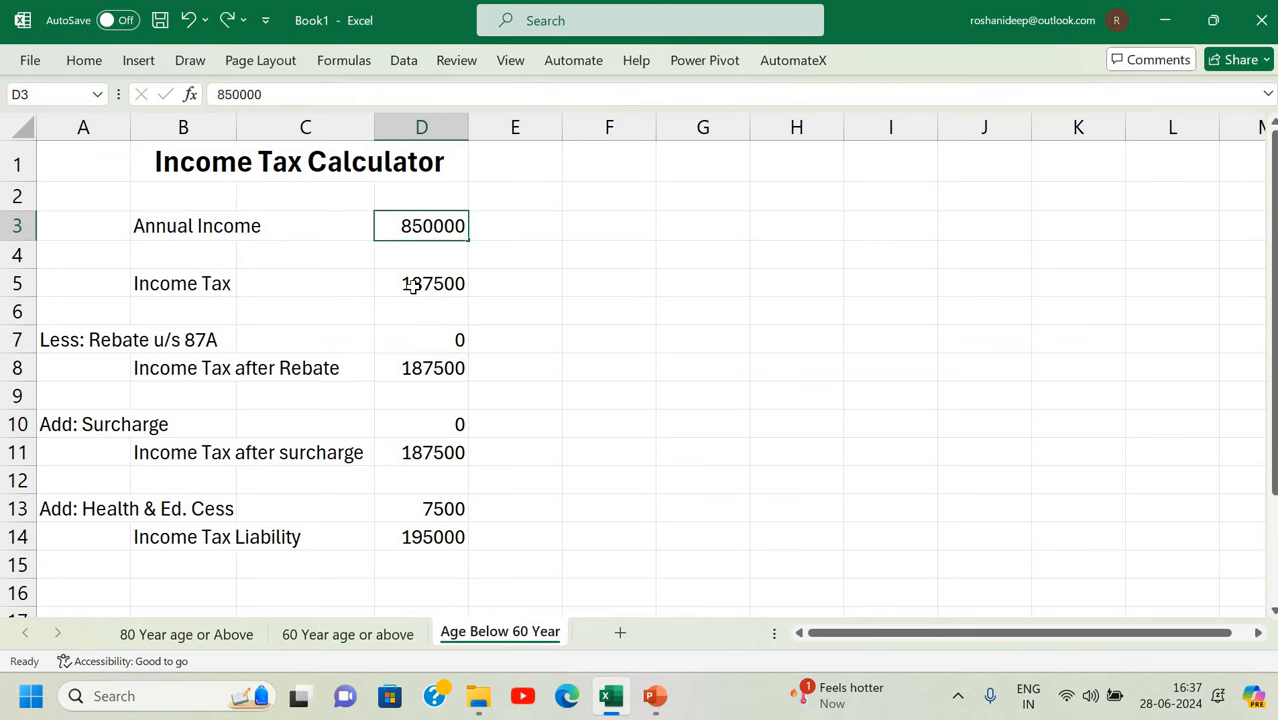
key(Return)
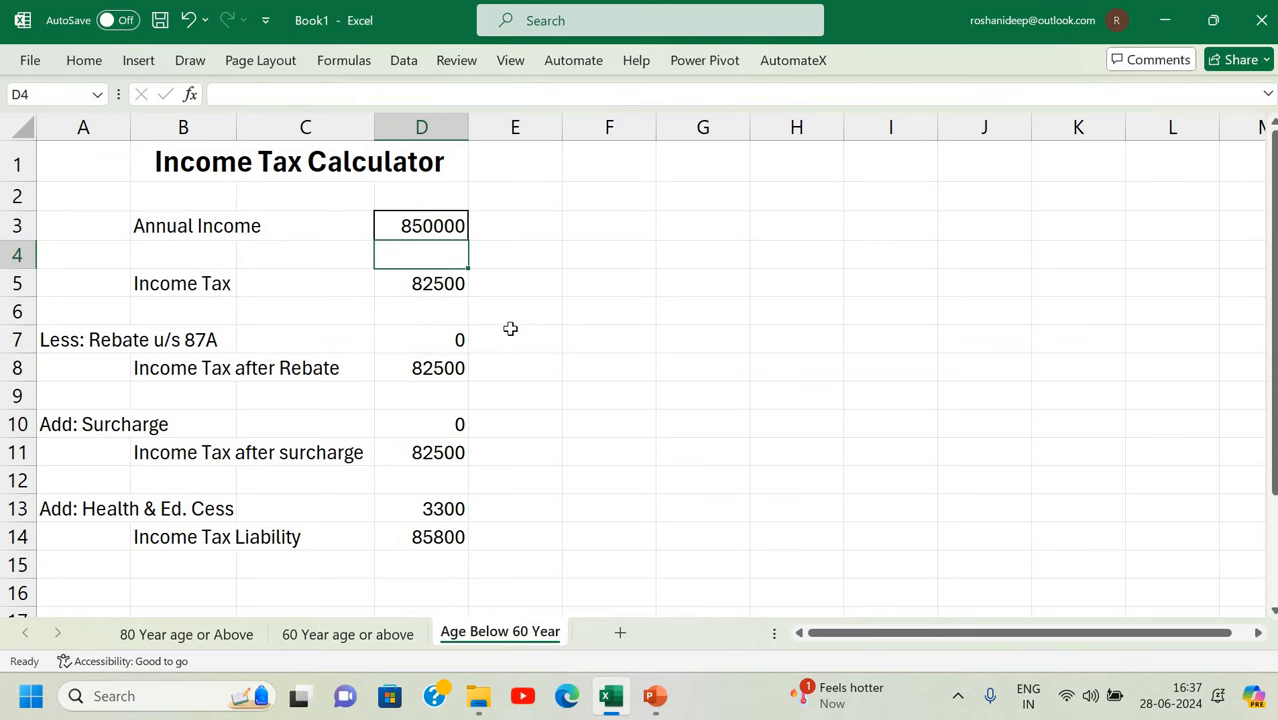
key(Down)
key(shift+Down)
key(shift+Down)
key(shift+Down)
key(shift+Down)
key(shift+Down)
key(shift+Down)
key(shift+Down)
key(shift+Down)
key(shift+Down)
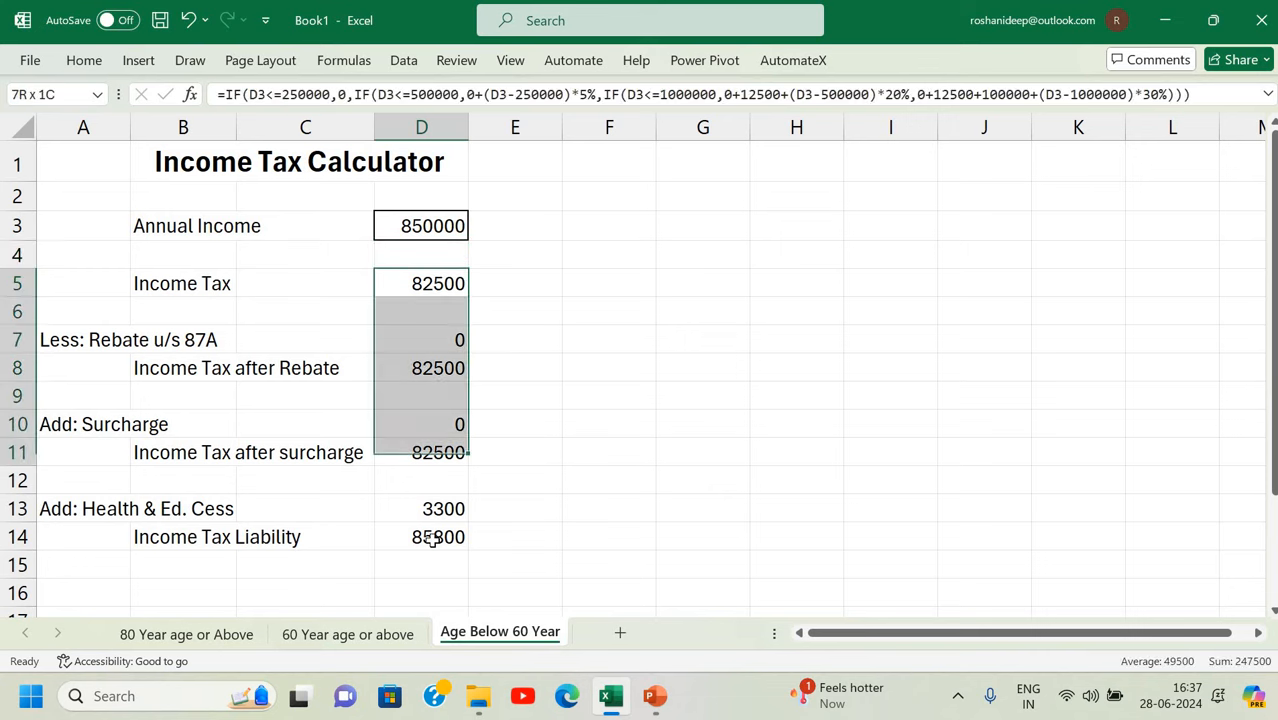
click(562, 515)
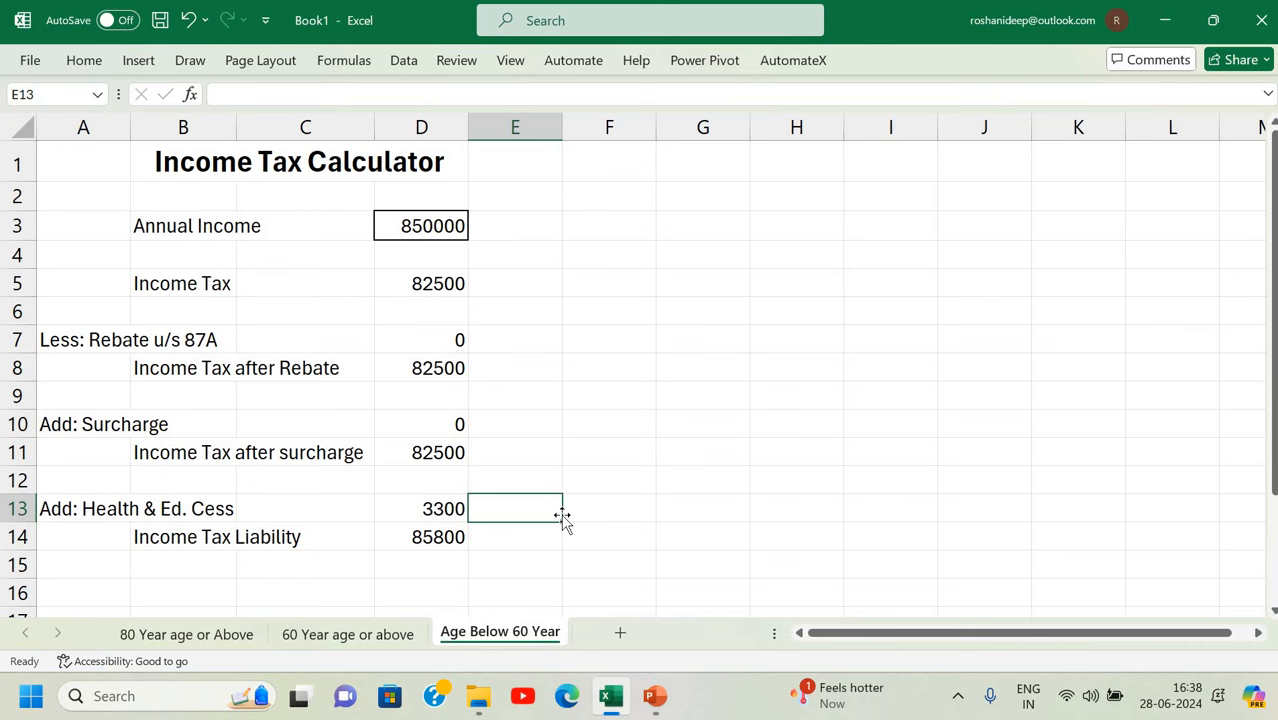
Check the 60 Year and 80 Year sheets, then return to Age Below 60 Year.
click(304, 630)
click(242, 634)
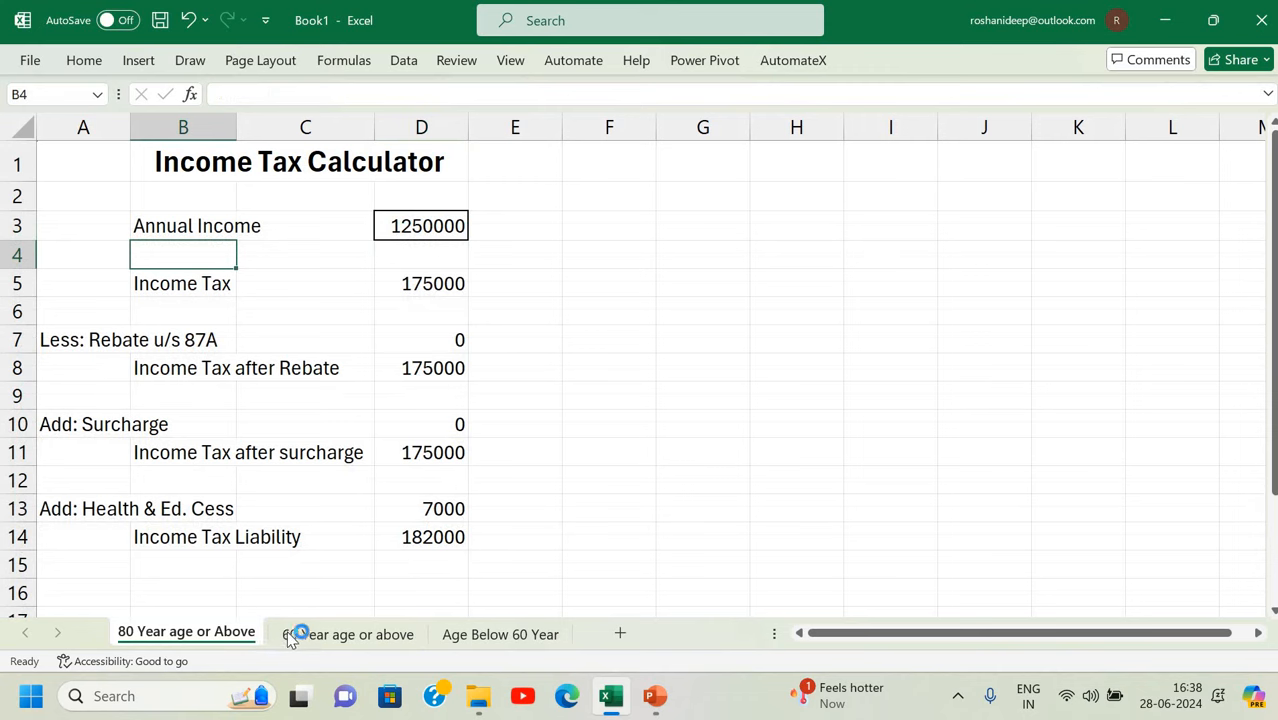
click(466, 636)
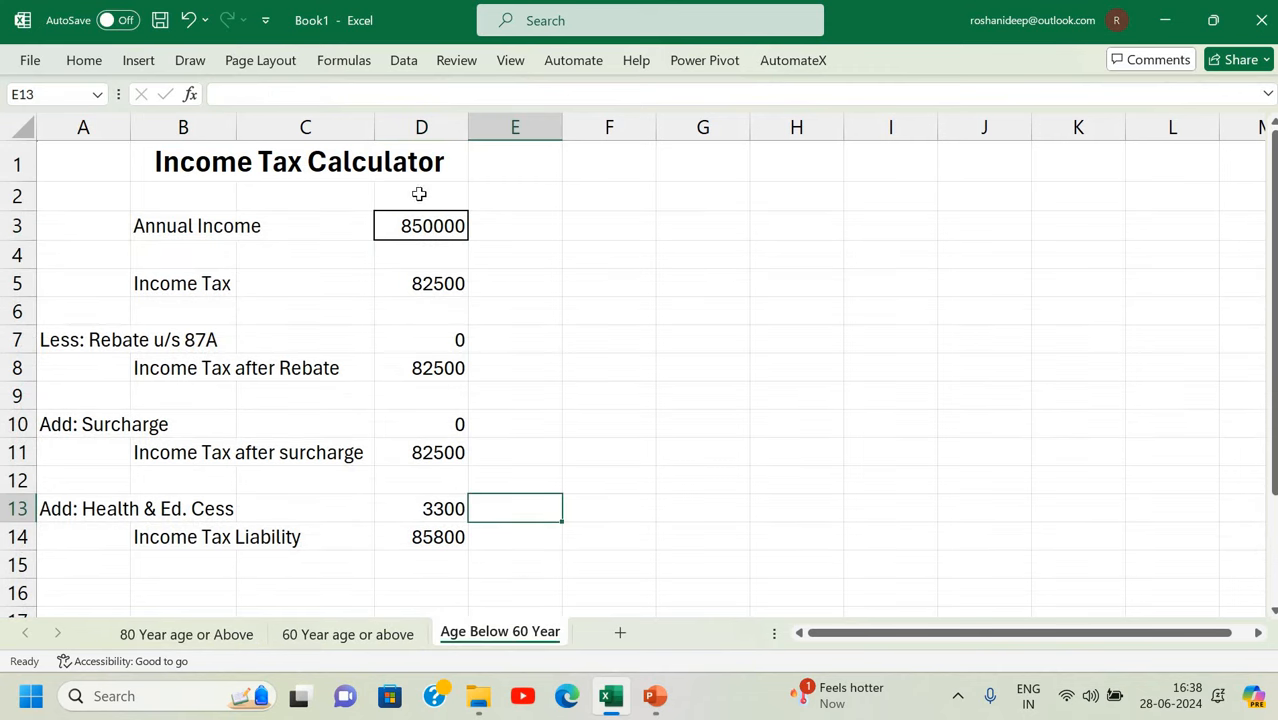
scroll(868, 529, down, 2)
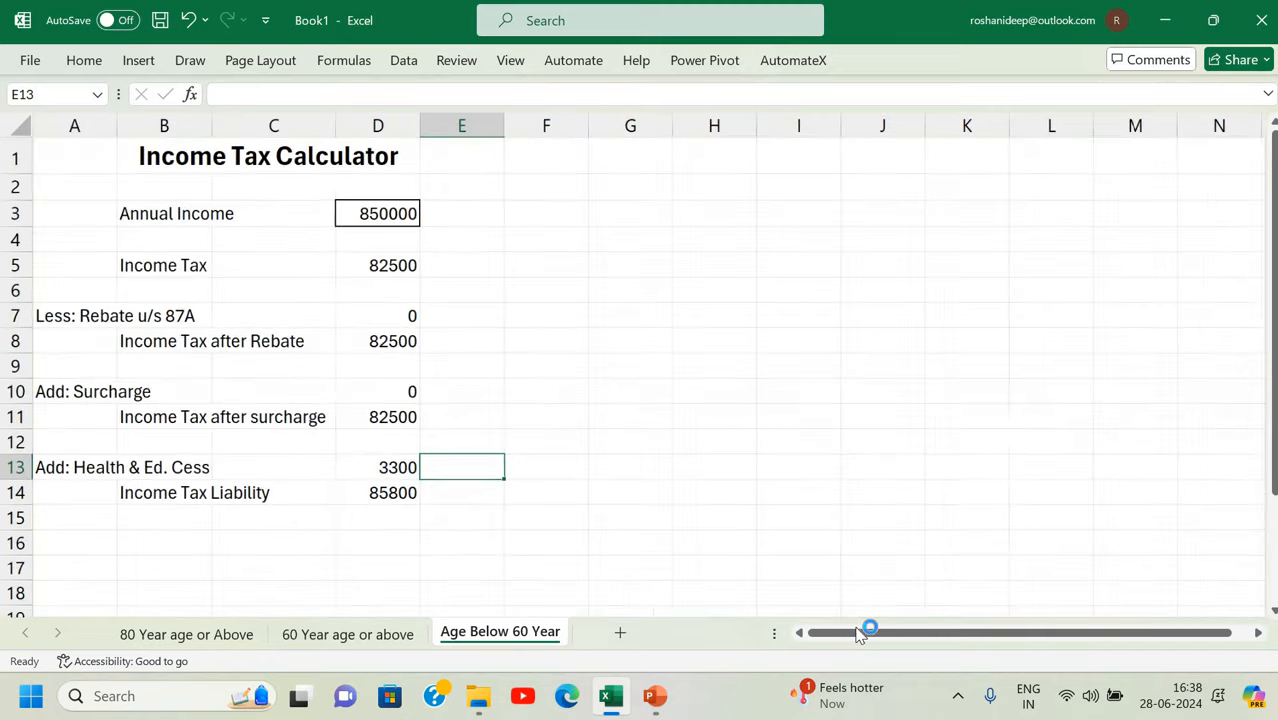
Switch to Page Break Preview and inspect the printed page area.
click(514, 66)
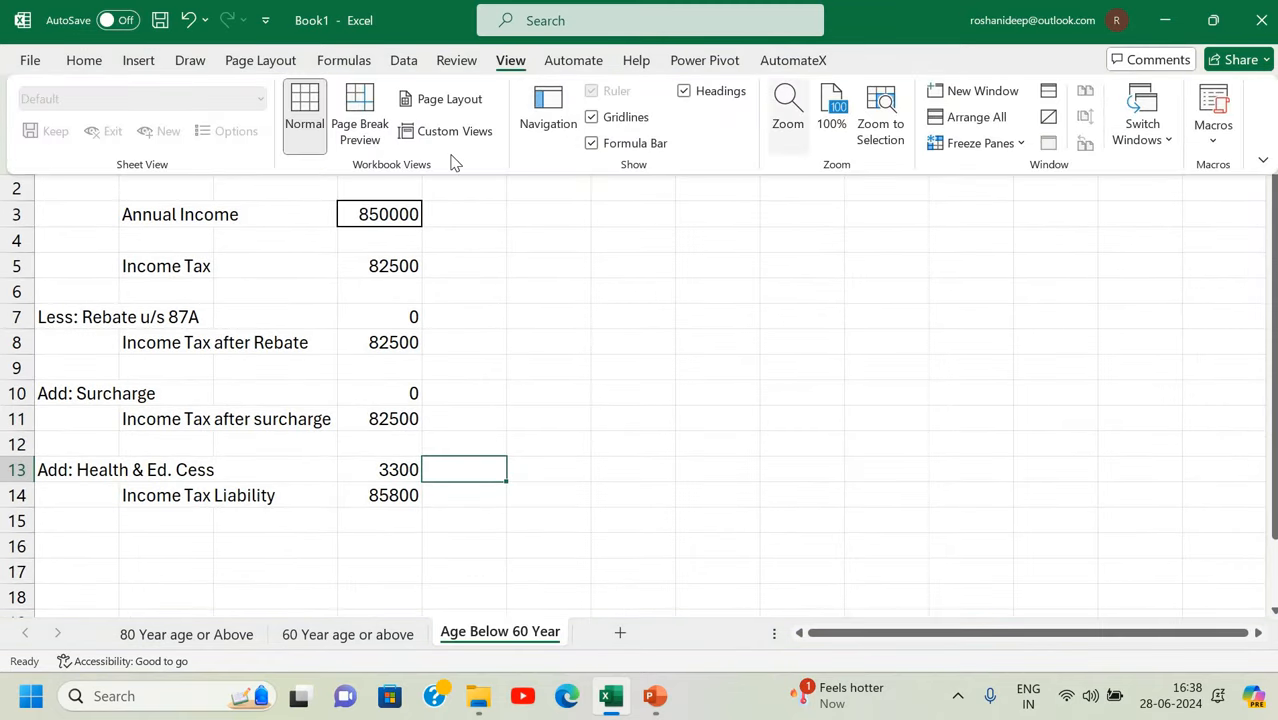
click(370, 140)
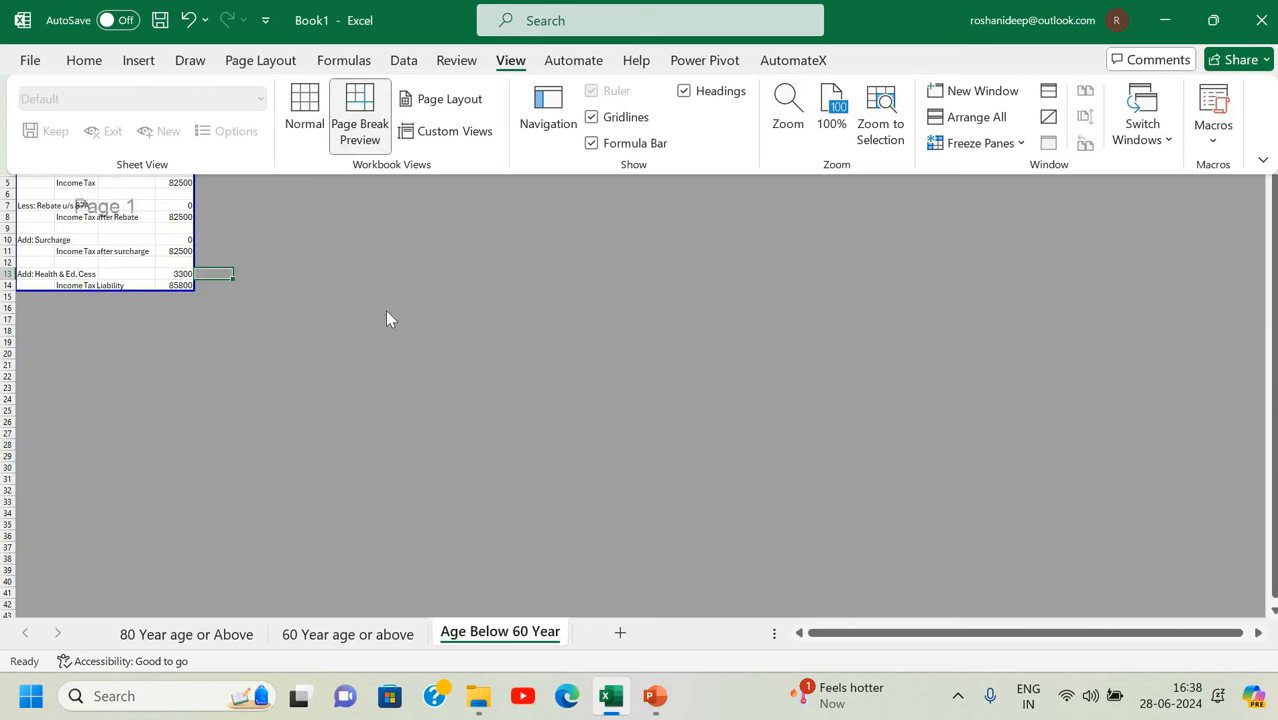
scroll(269, 292, up, 5)
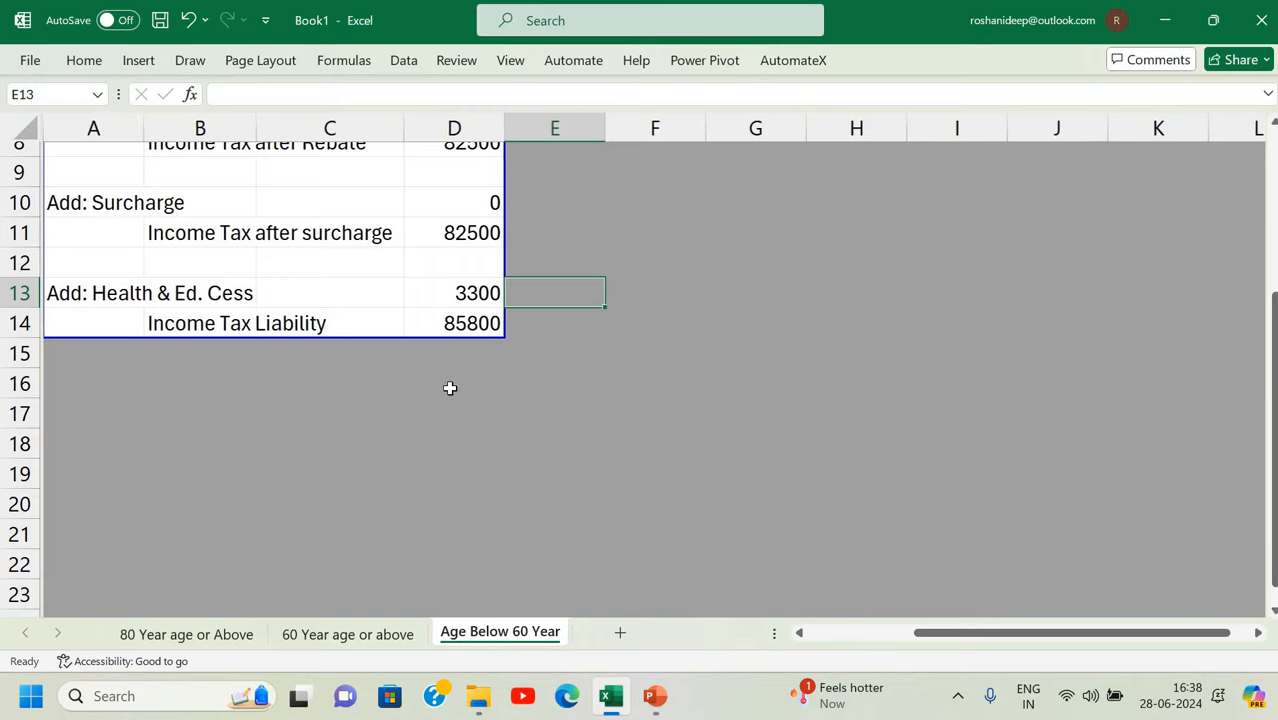
scroll(450, 388, up, 3)
scroll(450, 388, up, 1)
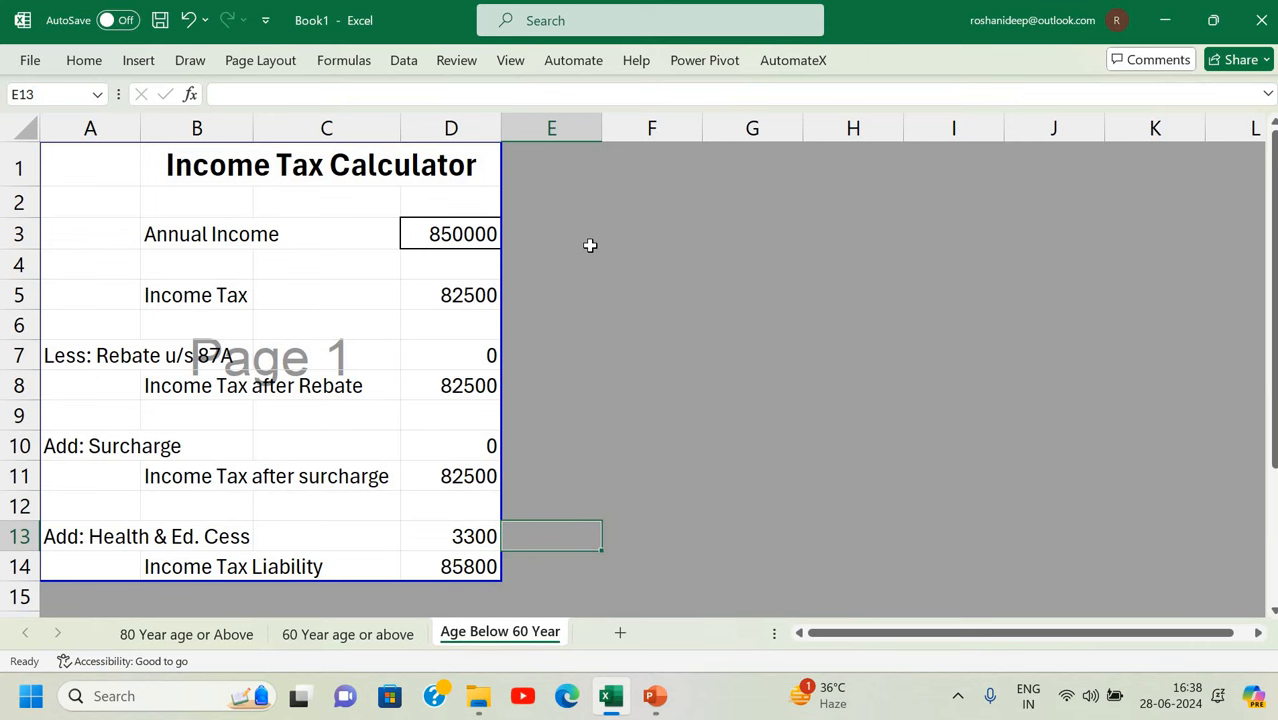
scroll(590, 245, down, 1)
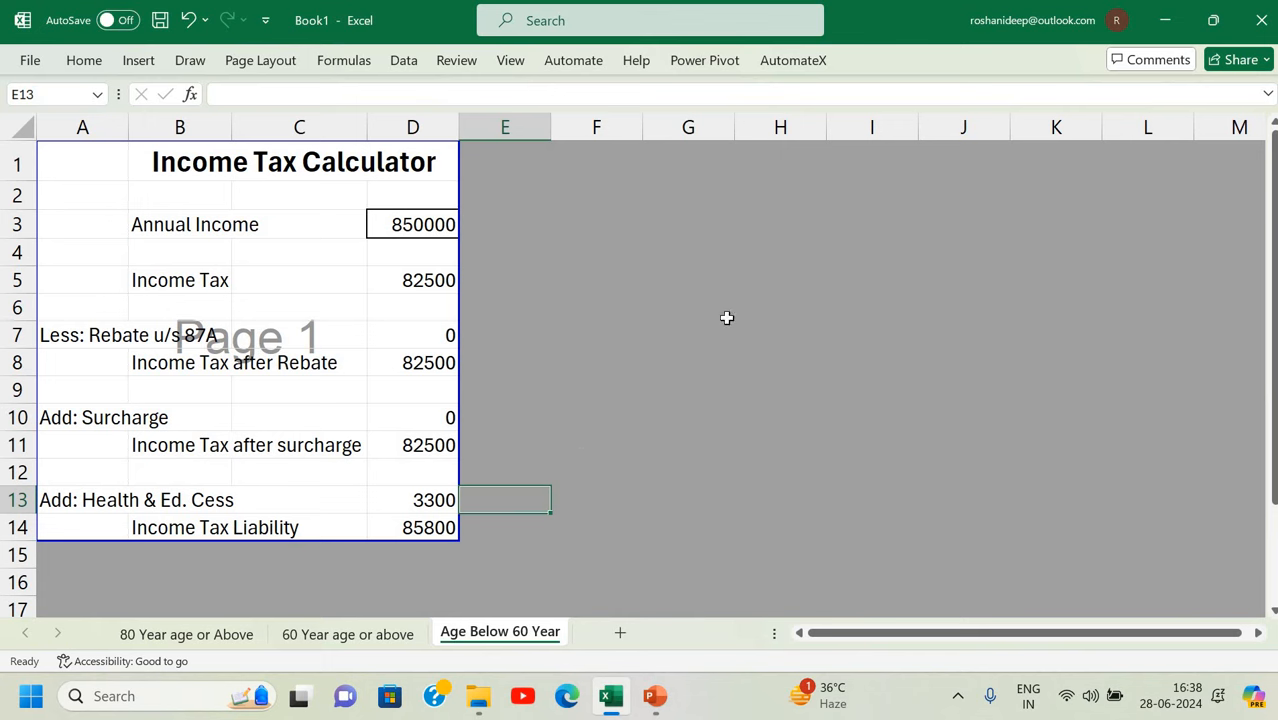
Return to Normal view, showing the page-break line after column I.
click(511, 60)
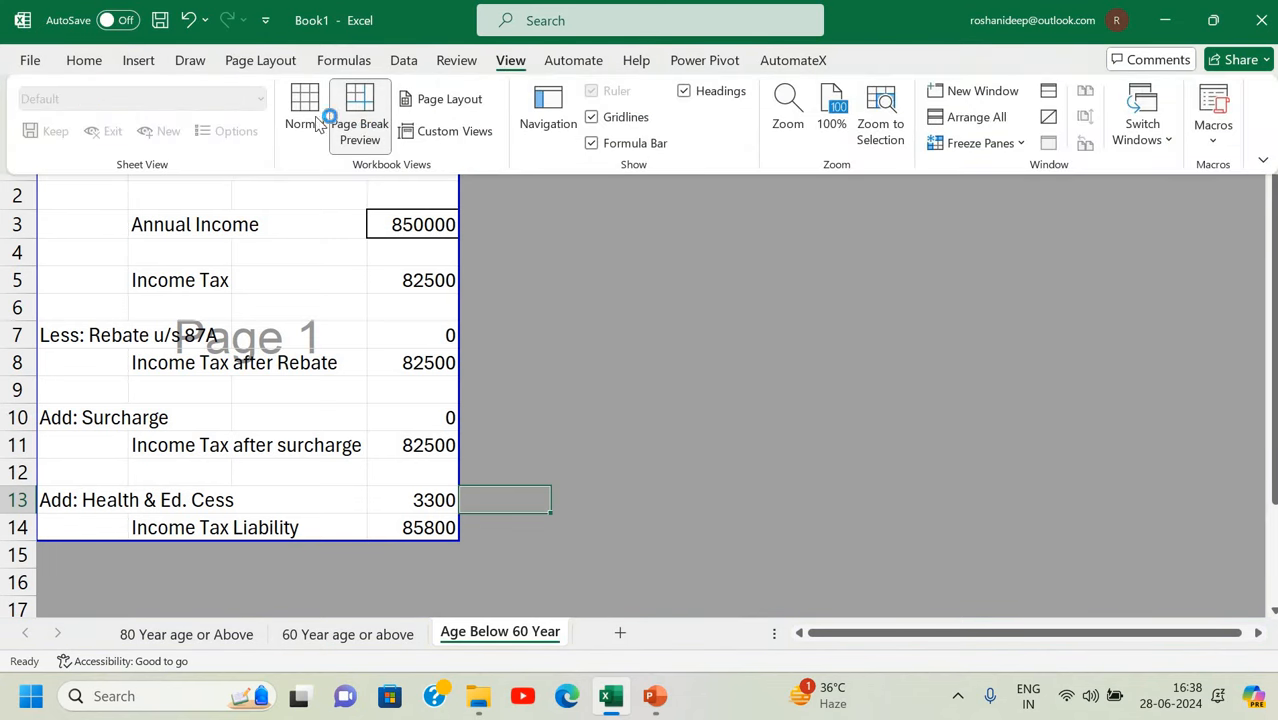
click(304, 114)
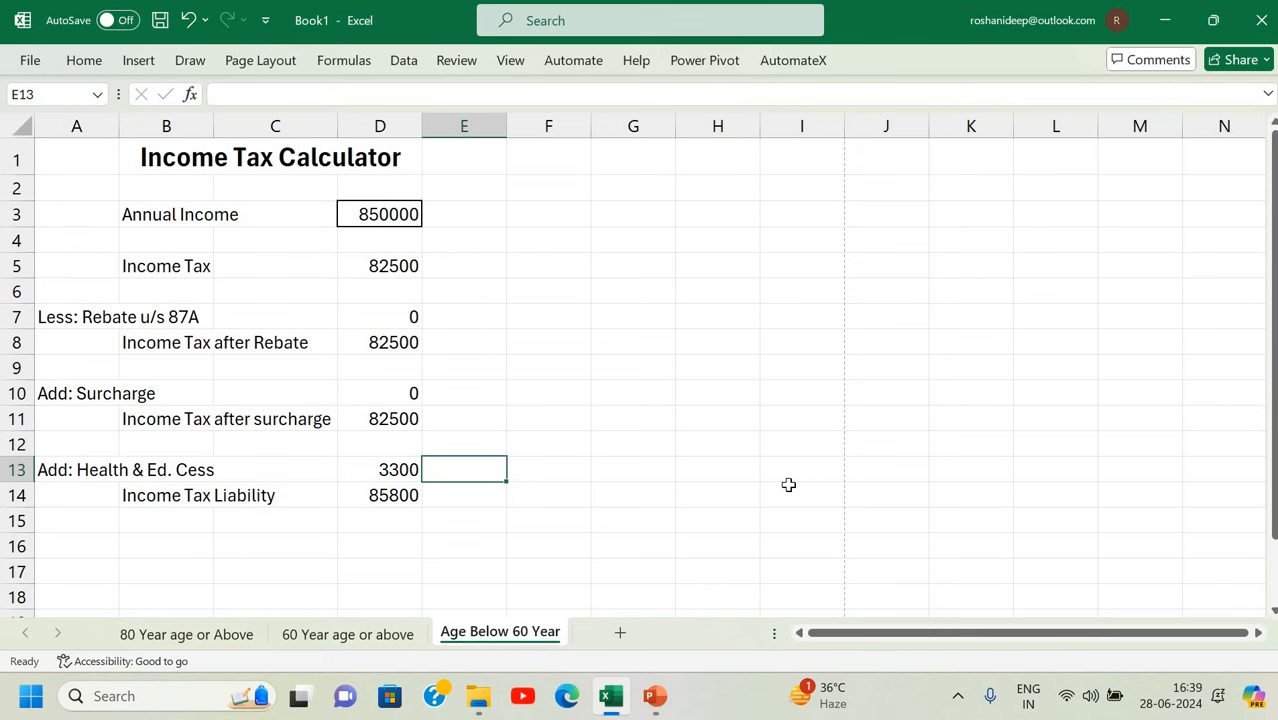
click(629, 448)
click(528, 311)
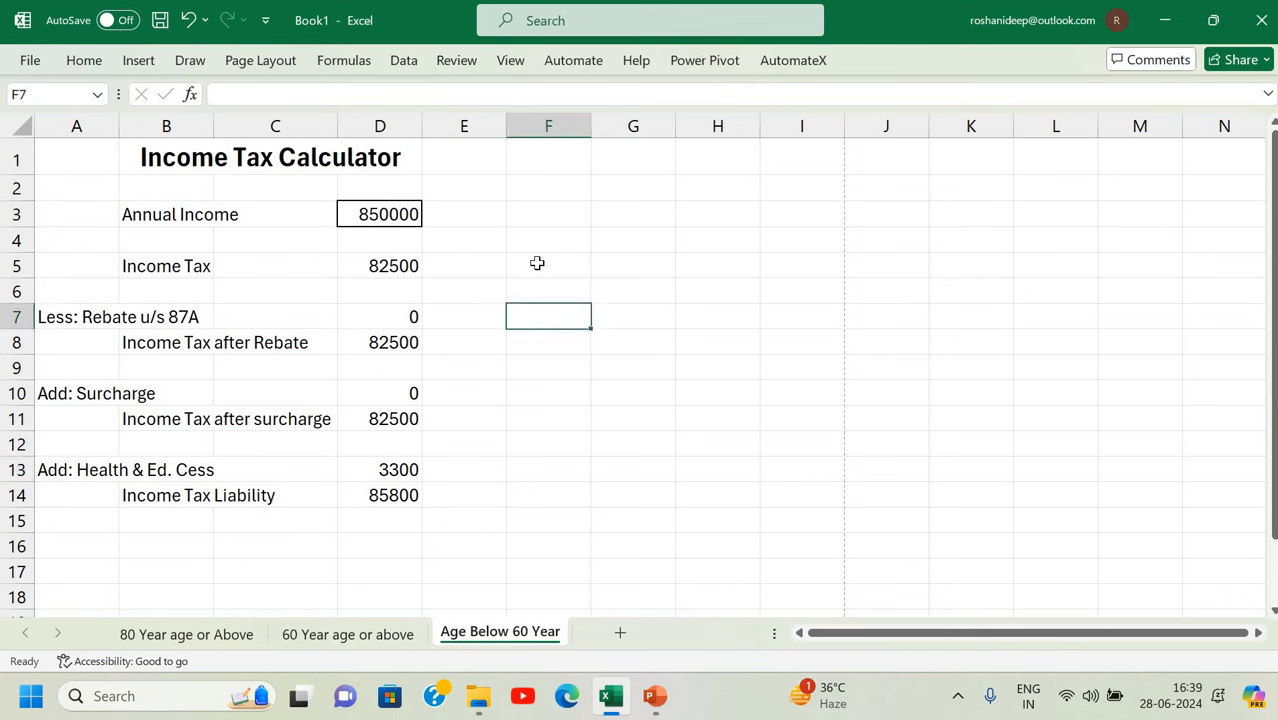
click(537, 263)
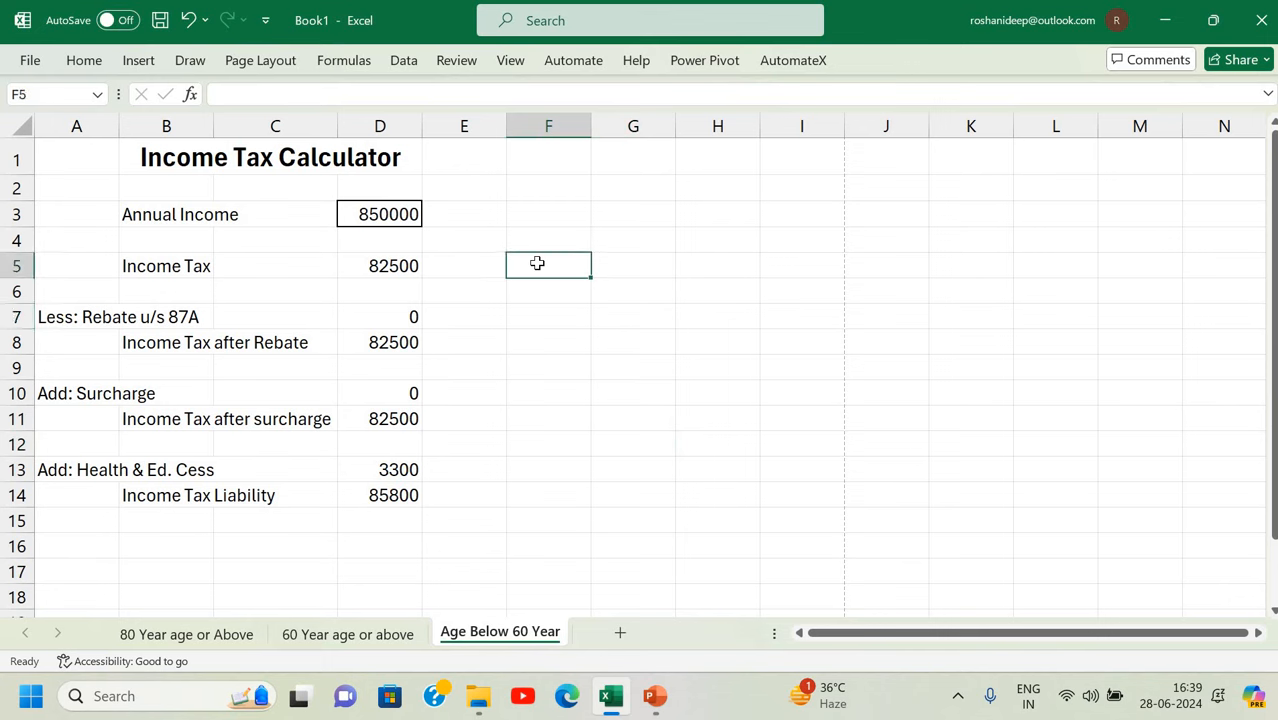